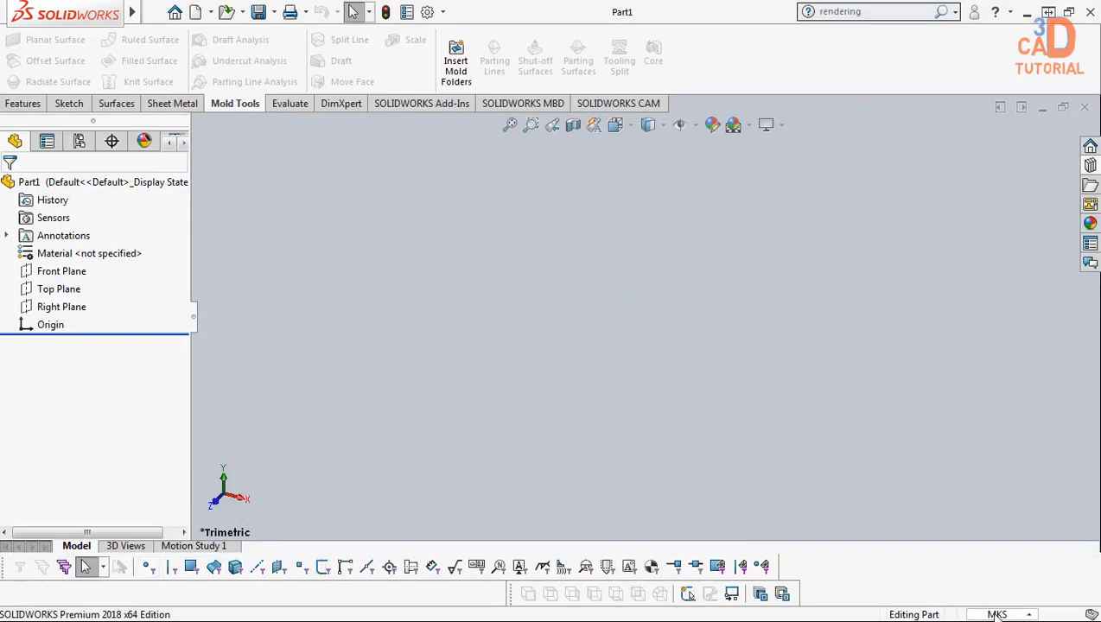
Set the new part's unit system to MMGS
click(996, 614)
click(950, 545)
click(861, 464)
click(689, 378)
Switch to the assem 01 assembly and rebuild it with its changed models
key(ctrl+Tab)
click(618, 327)
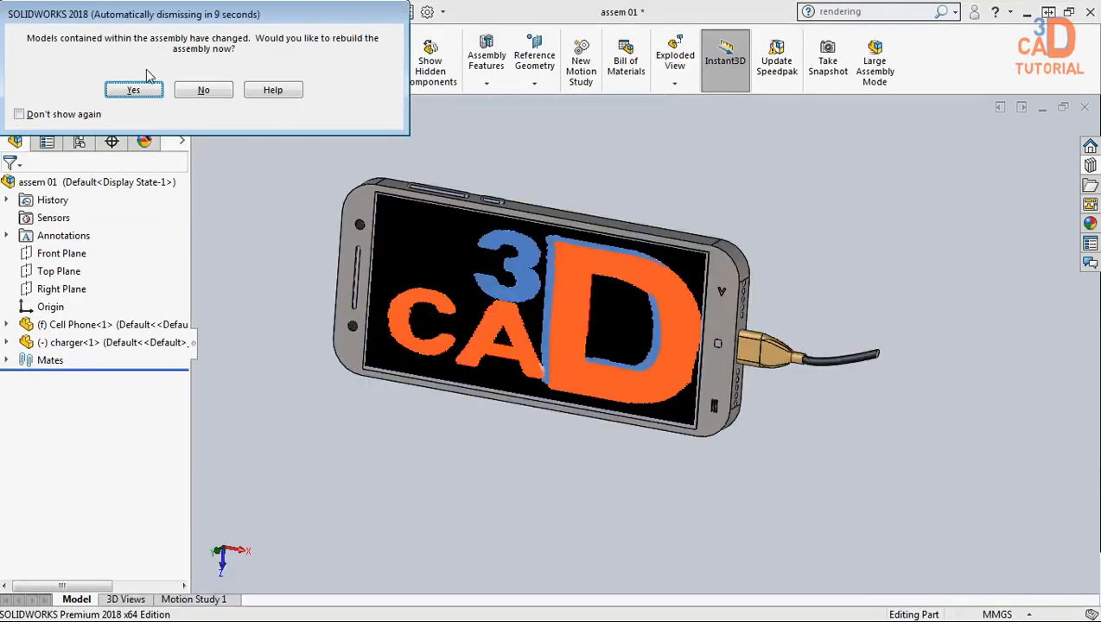
click(156, 97)
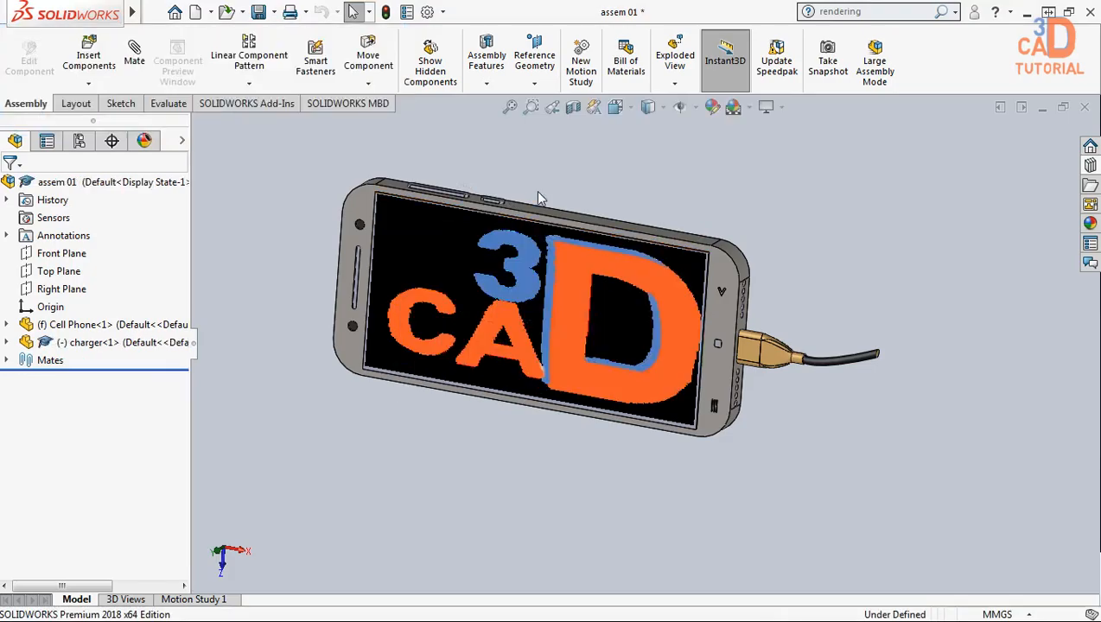
Show the Cell Phone body's dimensions and move the width dimension clear of the charger cable to read it
middle_drag(677, 337, 546, 411)
scroll(666, 324, down, 4)
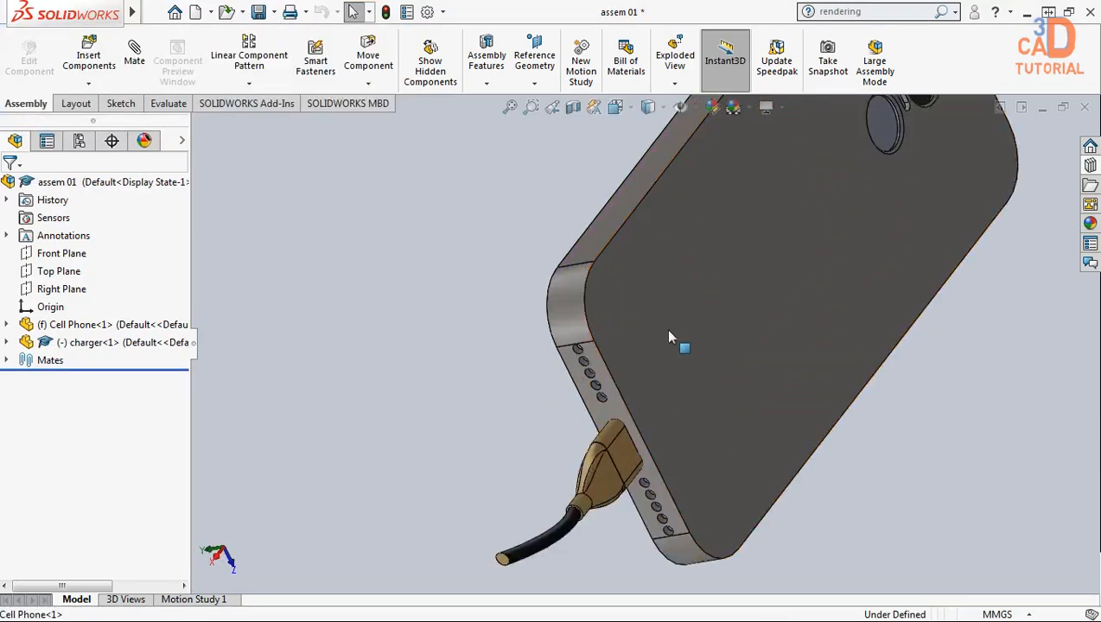
middle_drag(622, 406, 519, 374)
click(518, 373)
double_click(532, 279)
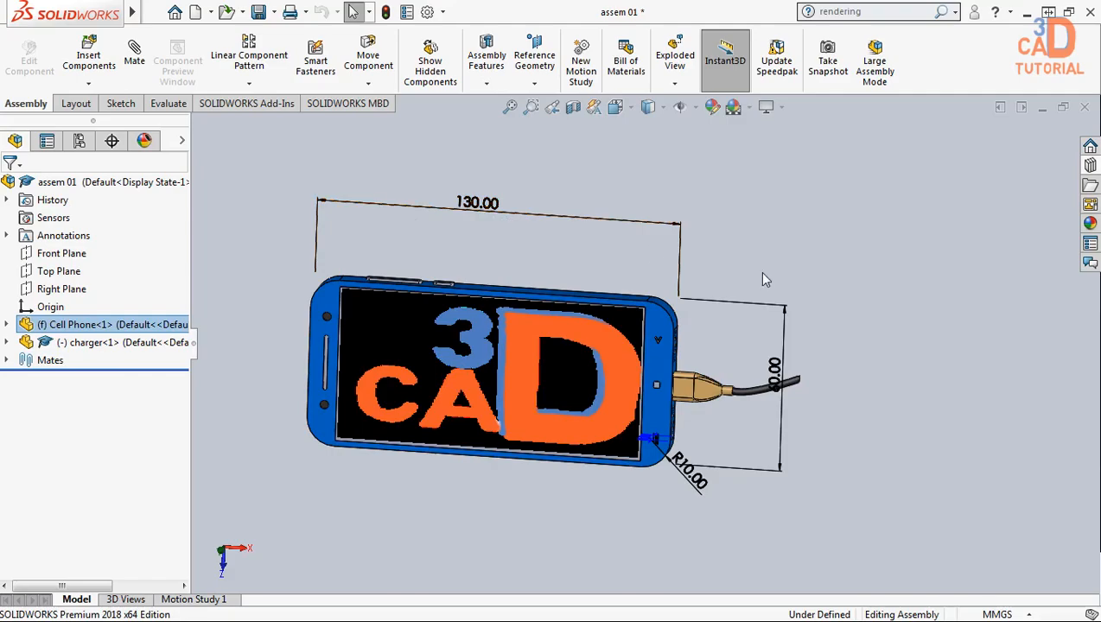
drag(775, 373, 840, 386)
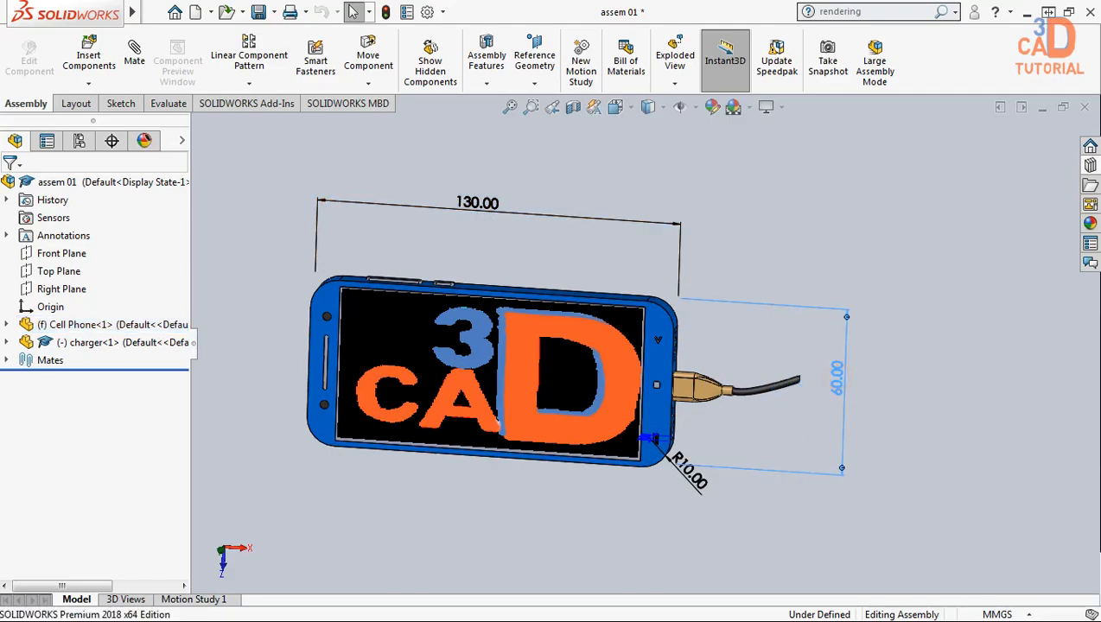
middle_drag(778, 227, 817, 216)
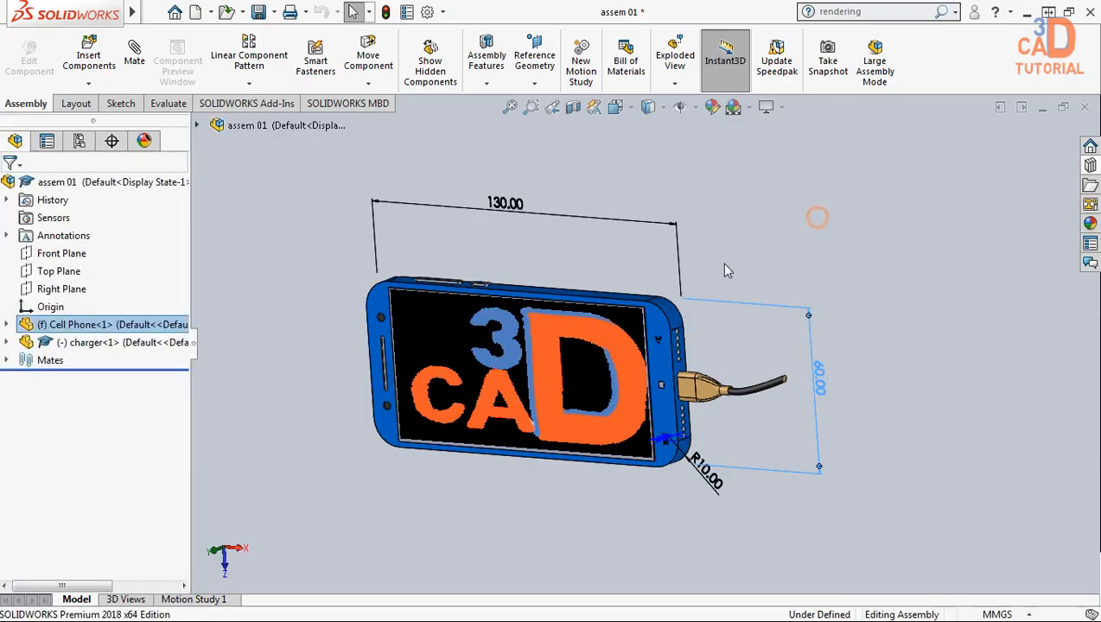
click(817, 216)
Check the Cell Phone's thickness between its front and back faces
scroll(650, 333, down, 3)
click(650, 333)
middle_drag(649, 332, 775, 345)
click(775, 345)
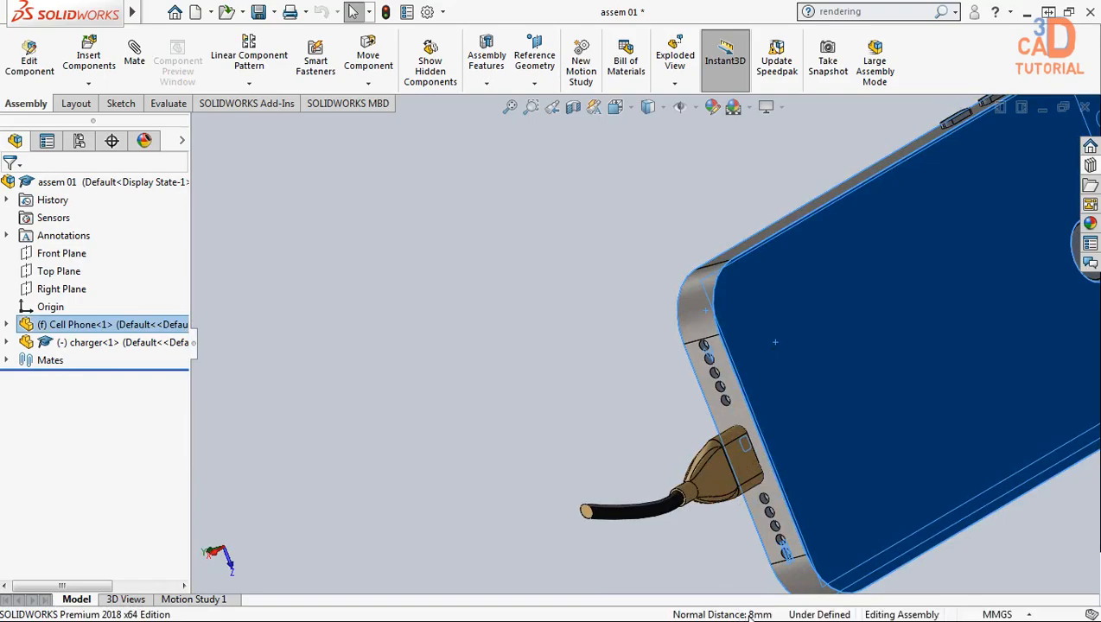
scroll(708, 451, up, 6)
middle_drag(708, 451, 673, 363)
scroll(581, 316, up, 4)
click(579, 288)
scroll(544, 393, down, 4)
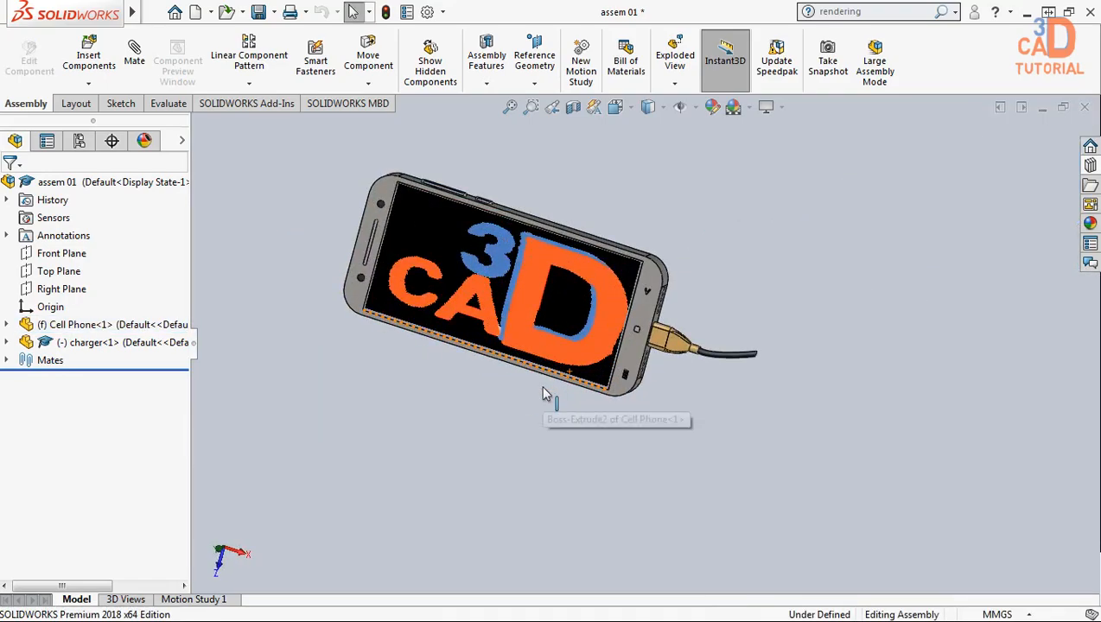
Examine the phone's back, screen side and charger connection from several angles, ending in an isometric view
click(621, 208)
middle_drag(557, 183, 644, 296)
scroll(651, 270, down, 3)
click(646, 296)
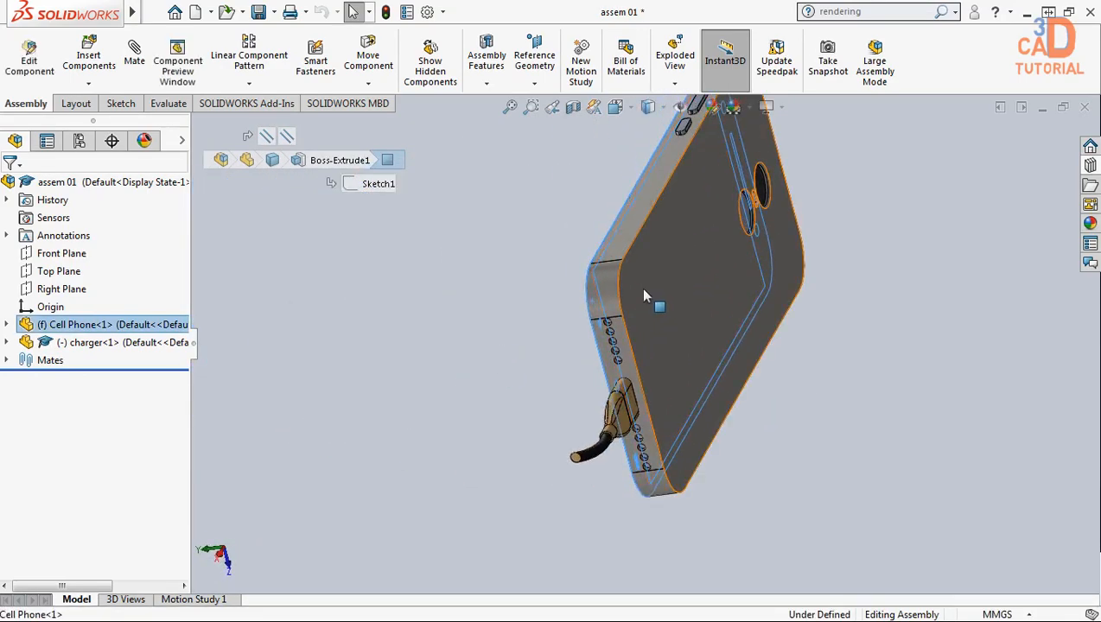
click(485, 299)
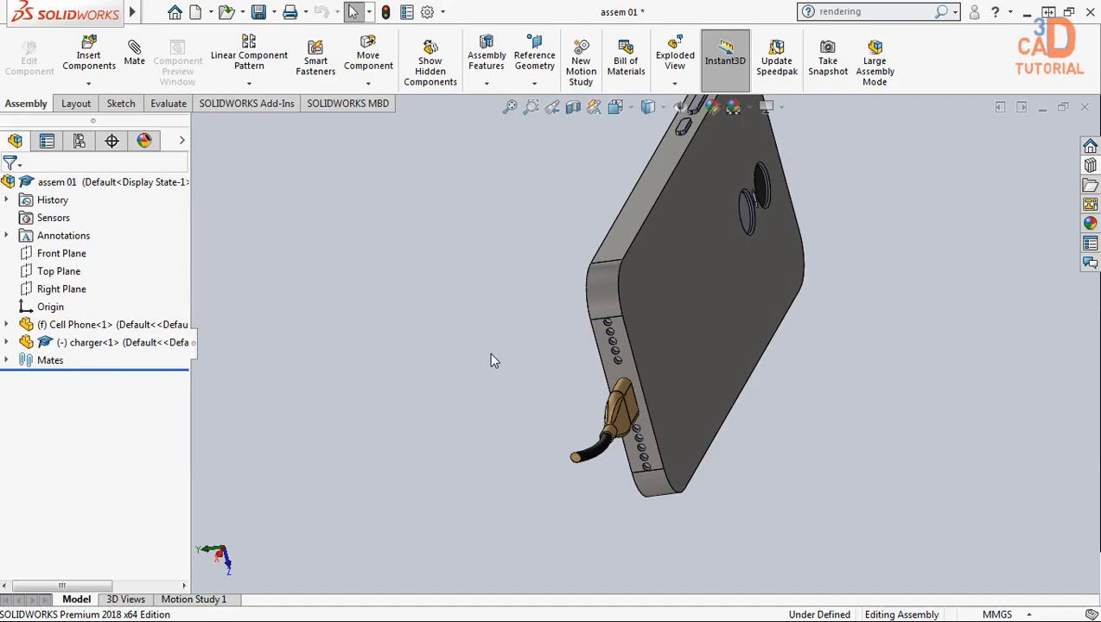
middle_drag(492, 362, 785, 370)
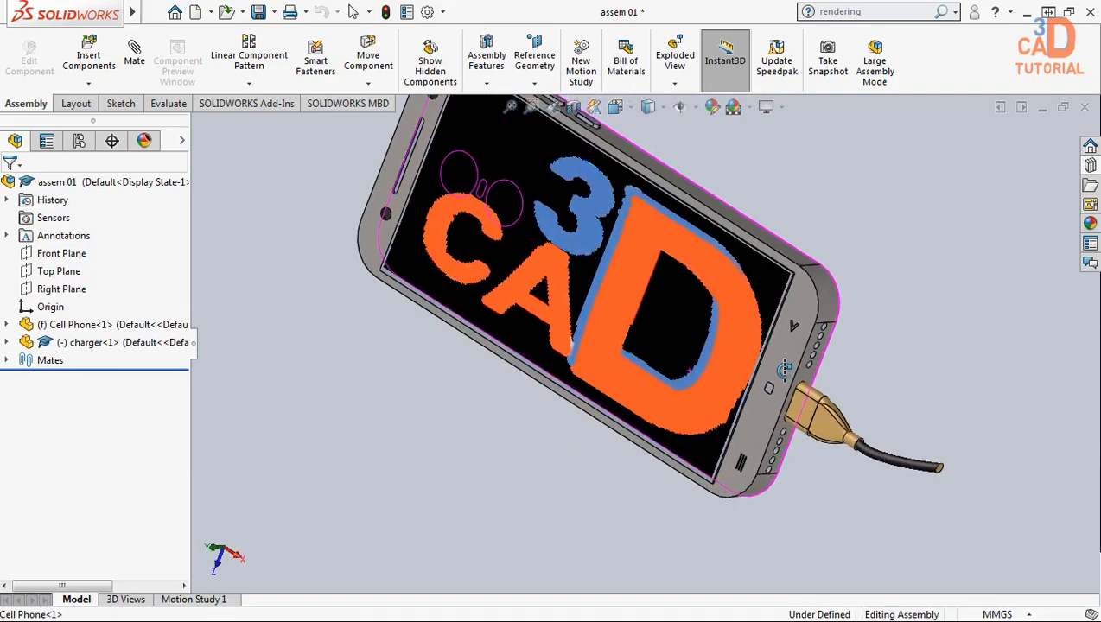
scroll(810, 315, down, 2)
scroll(794, 323, down, 2)
middle_drag(794, 323, 789, 360)
scroll(790, 358, up, 5)
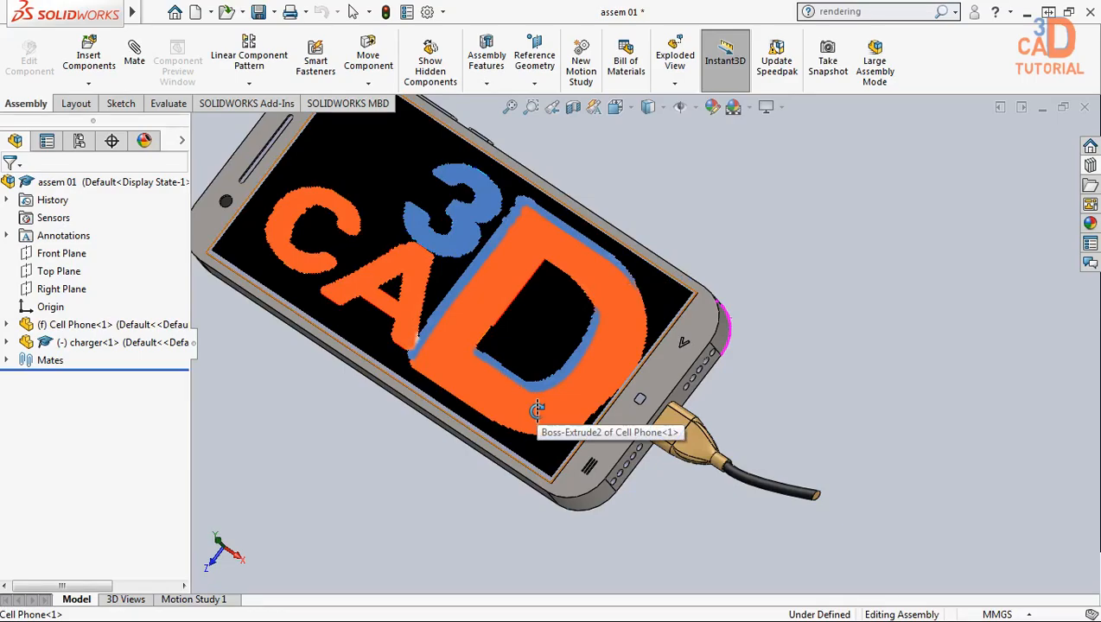
middle_drag(616, 400, 802, 291)
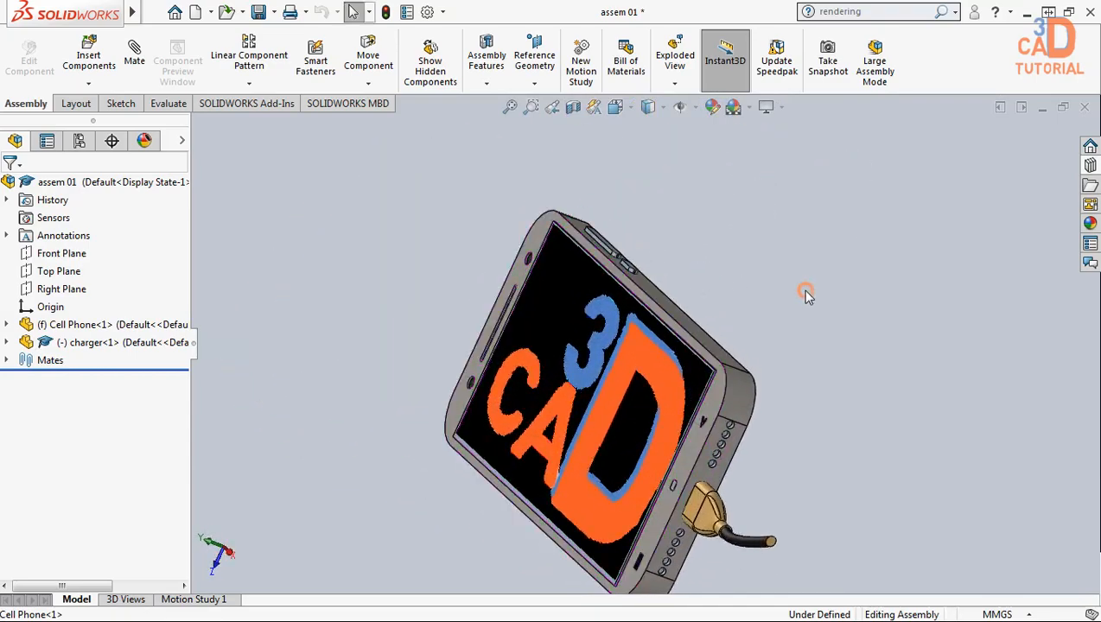
key(ctrl+7)
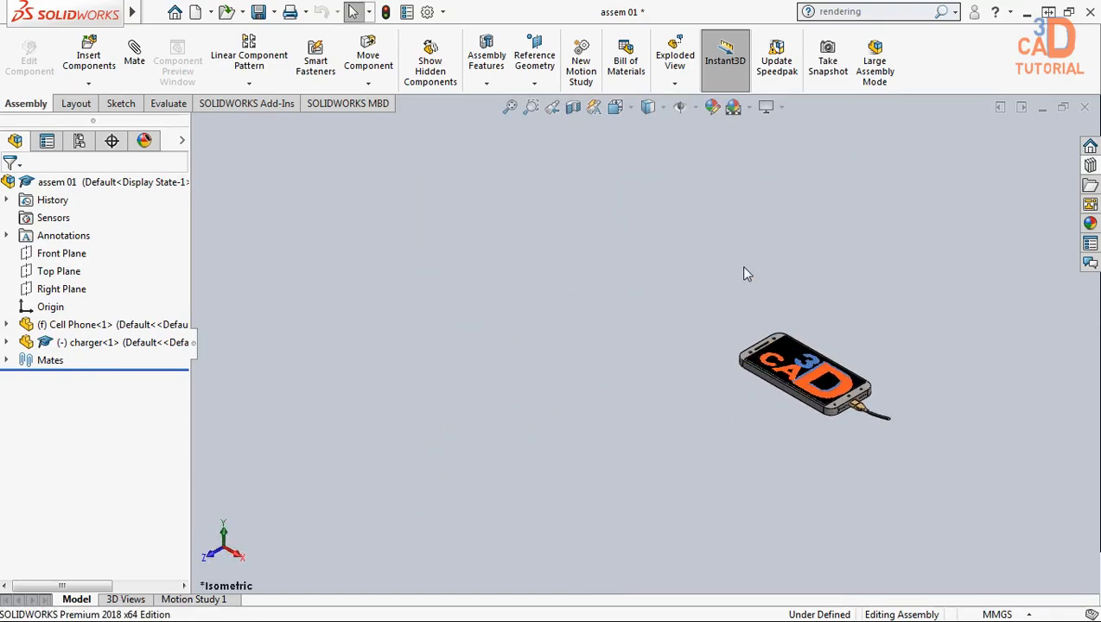
scroll(1033, 312, down, 5)
scroll(348, 459, up, 3)
scroll(449, 510, down, 4)
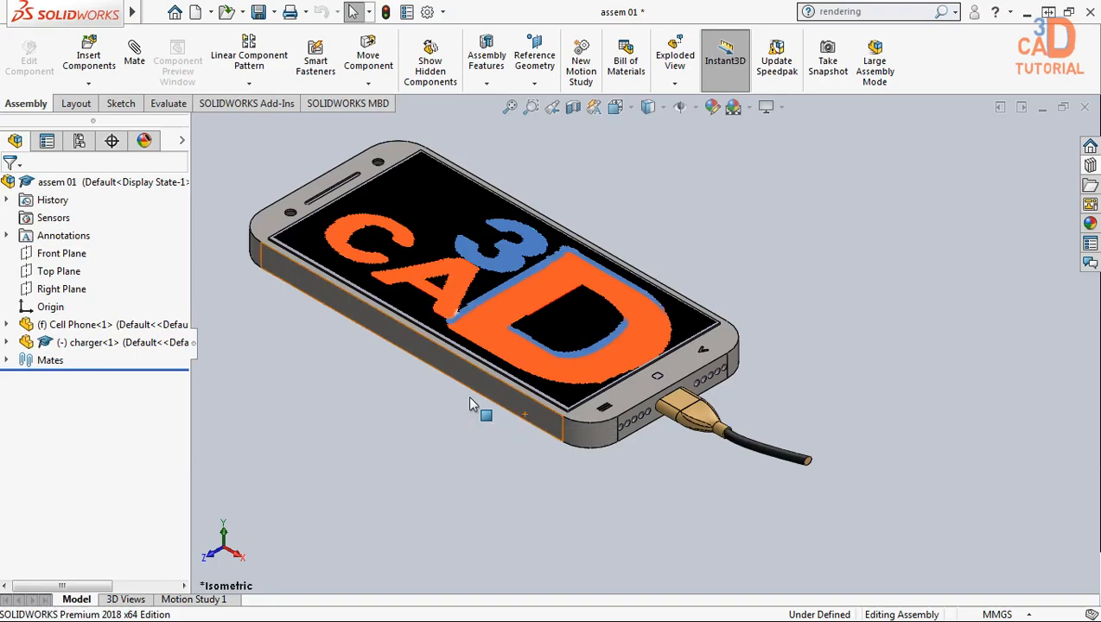
Return to Part1 and start a new sketch on the Right Plane
key(ctrl+Tab)
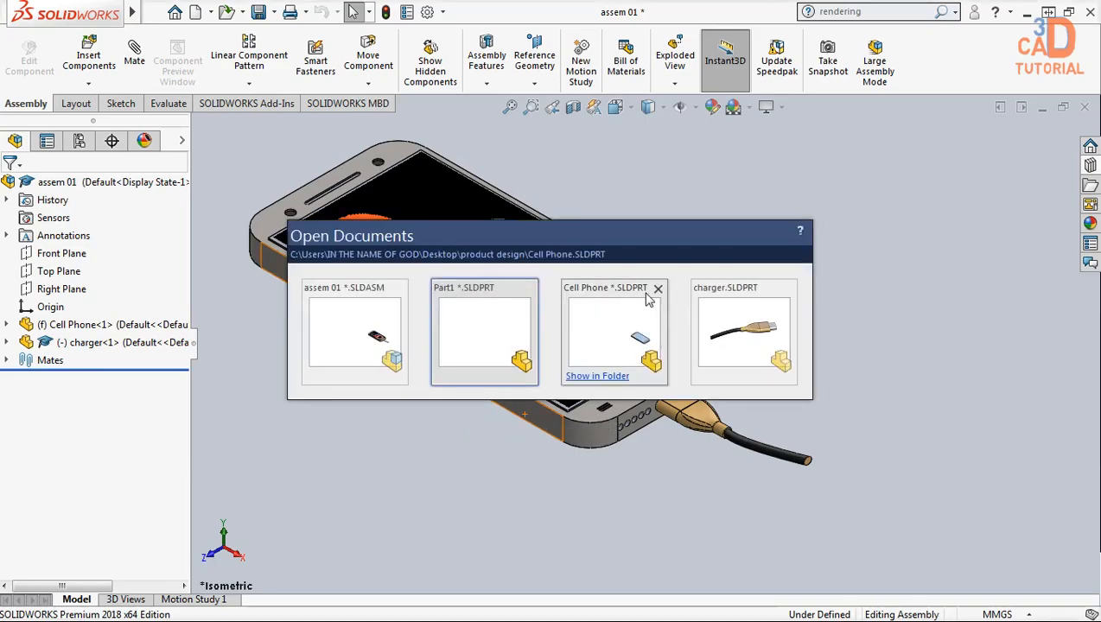
click(505, 334)
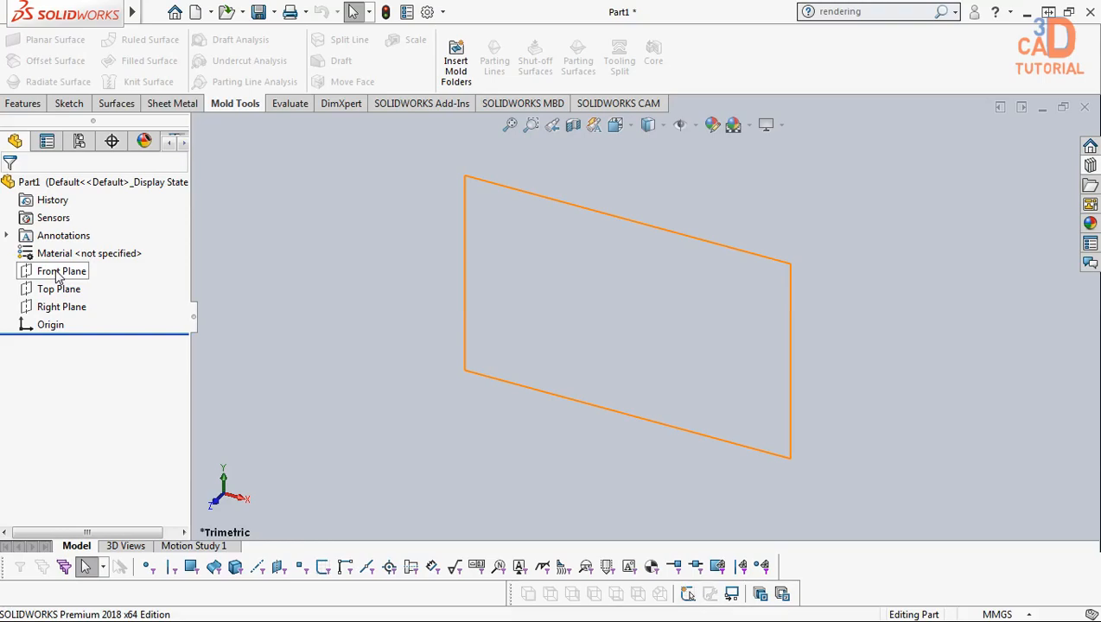
click(62, 307)
right_click(63, 307)
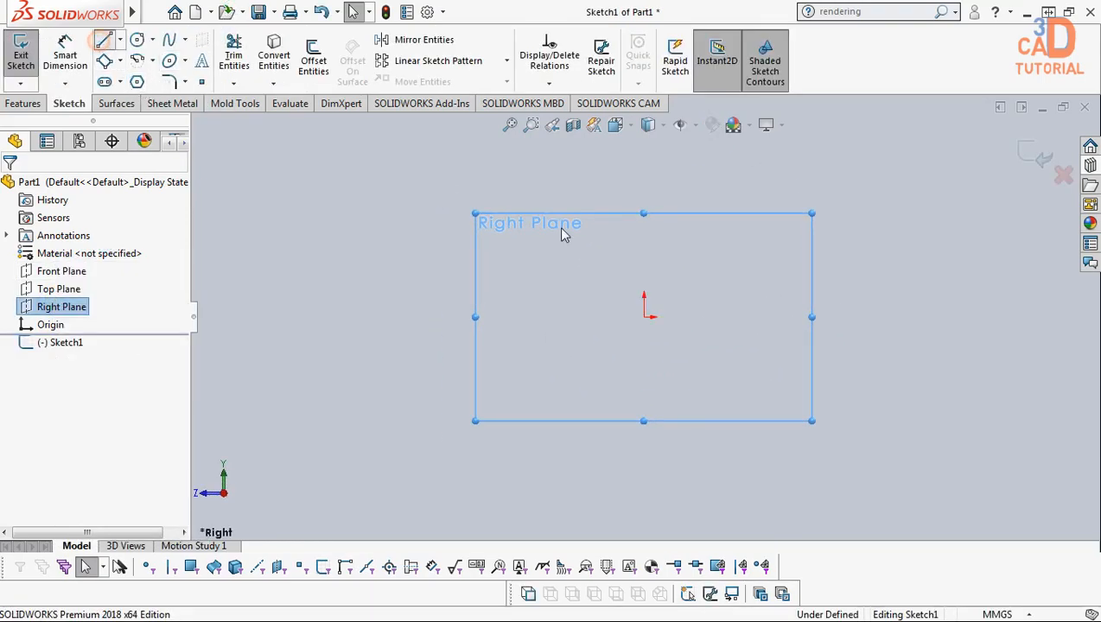
Sketch a vertical line about 81 mm long upward from the origin
click(646, 317)
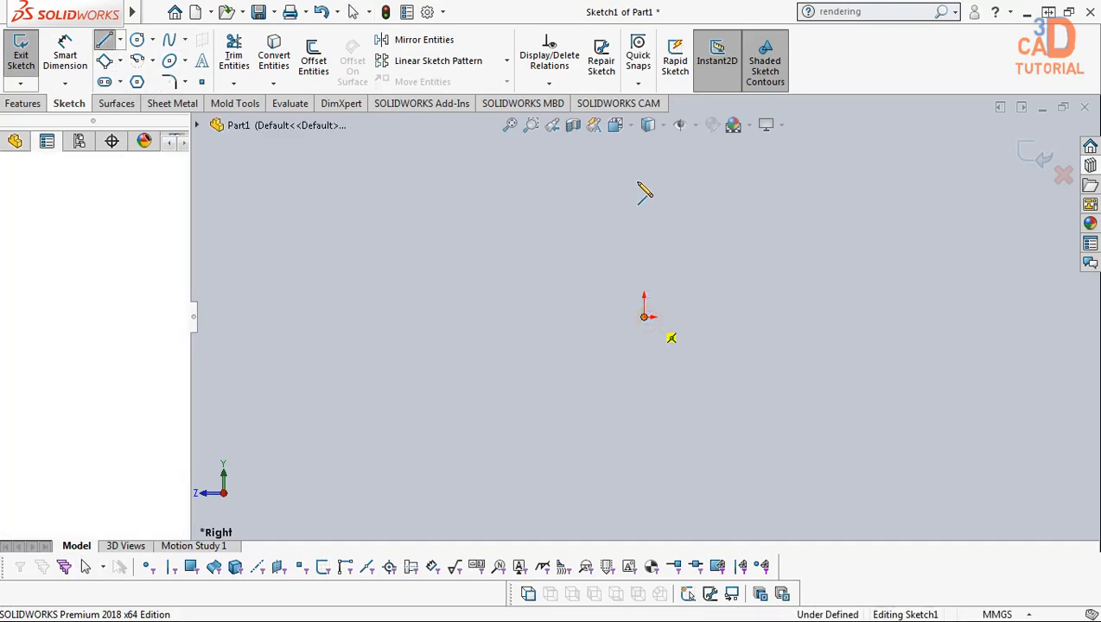
click(639, 170)
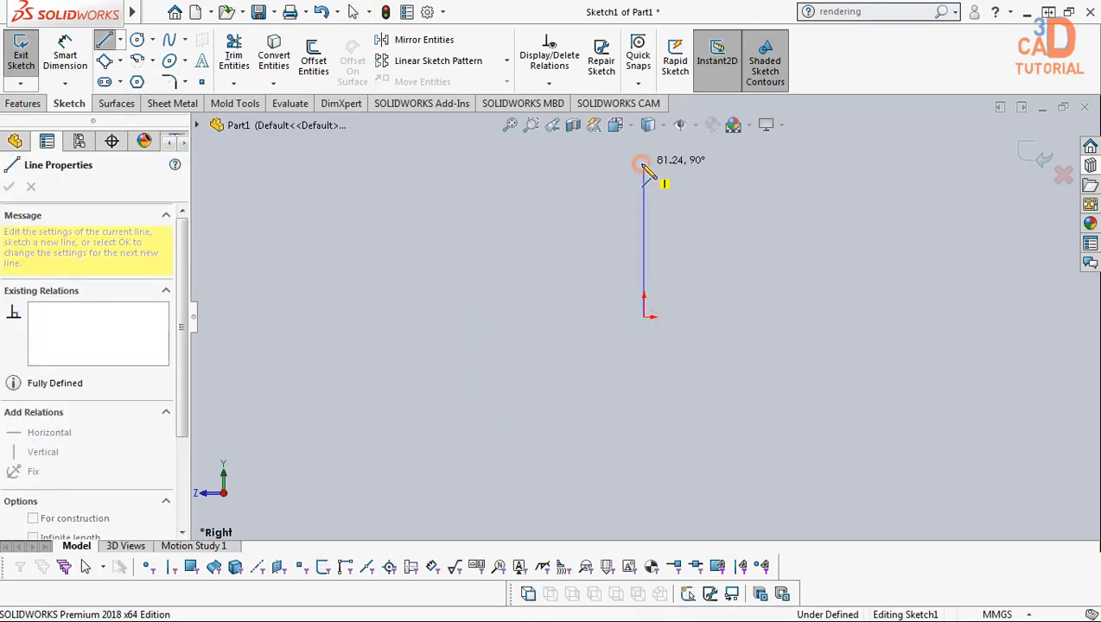
click(642, 165)
key(Escape)
Dimension the vertical line's length and set it to 60 mm
click(65, 54)
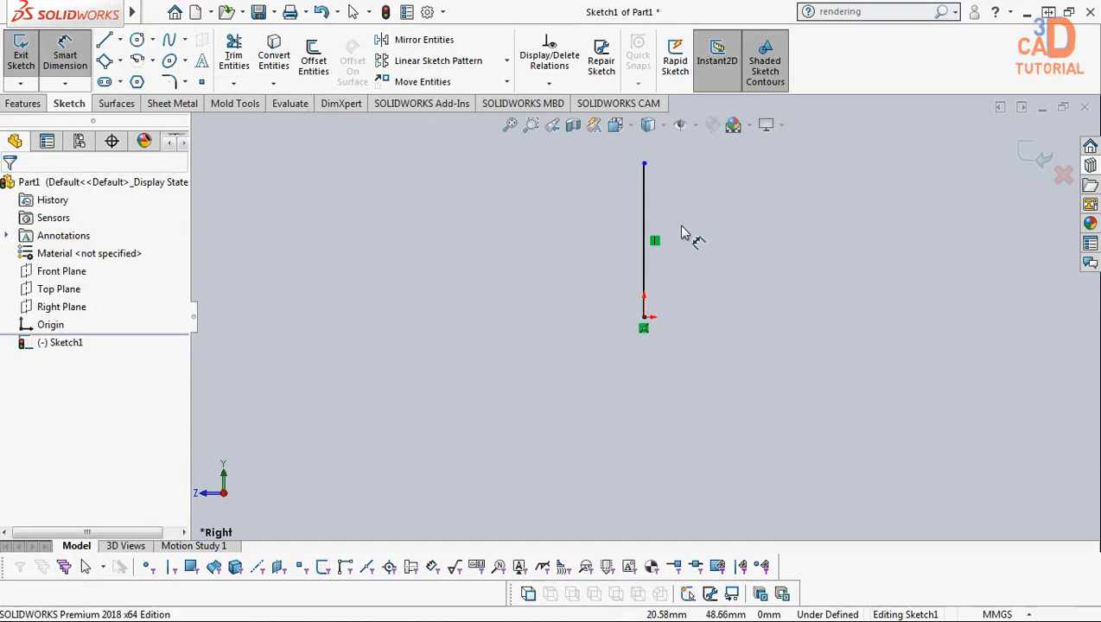
click(715, 227)
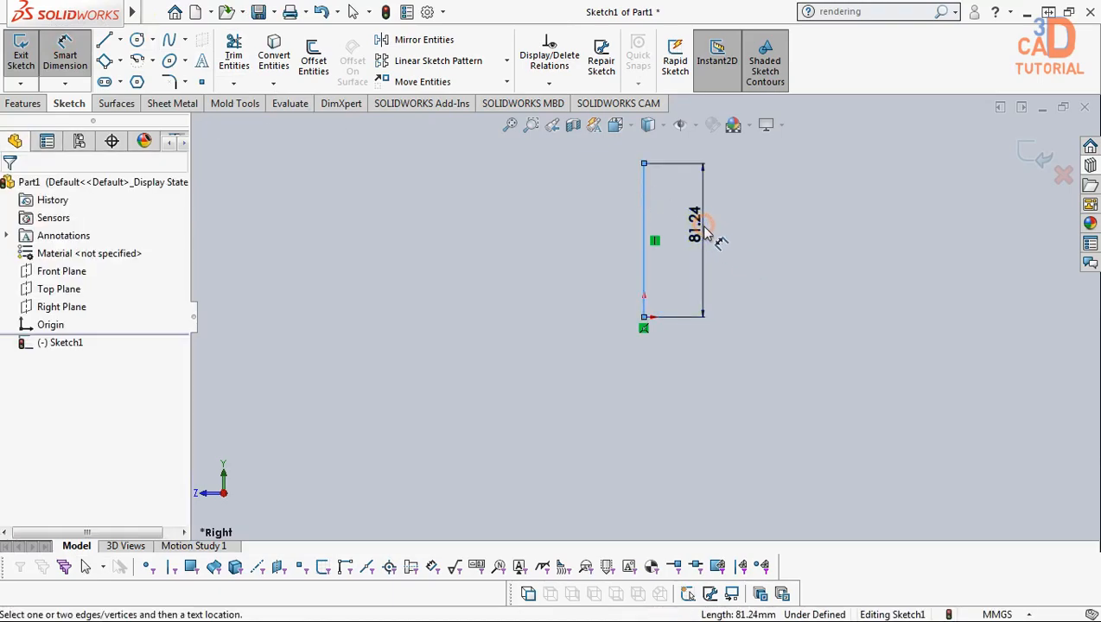
click(728, 266)
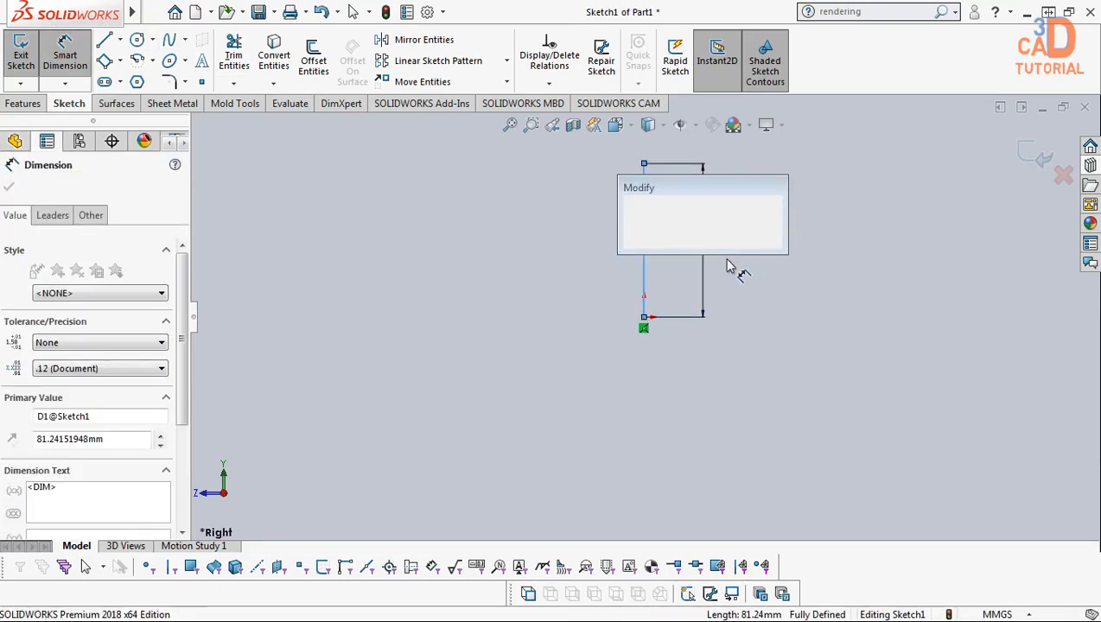
text(60)
key(Return)
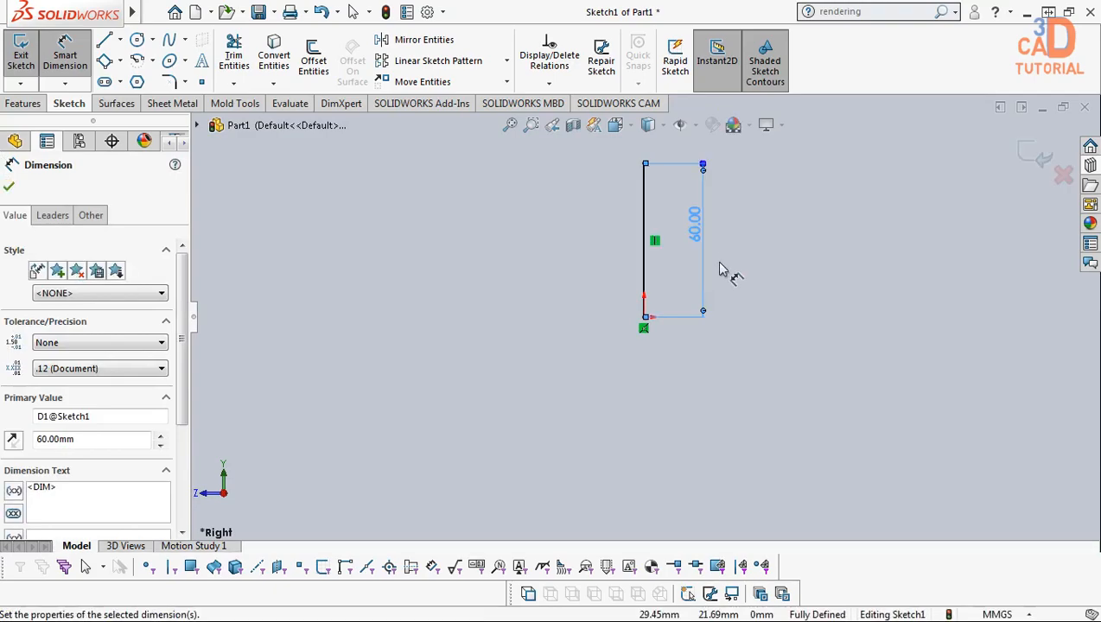
key(Escape)
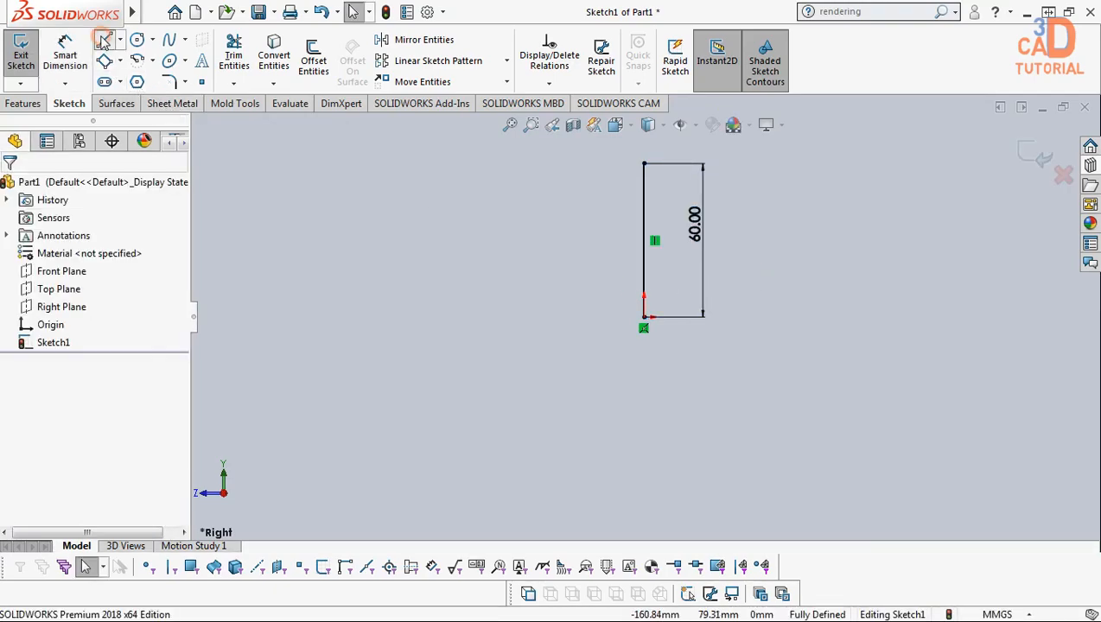
Draw a slanted line from the origin up and to the right, ending level with the vertical line's upper end
click(644, 317)
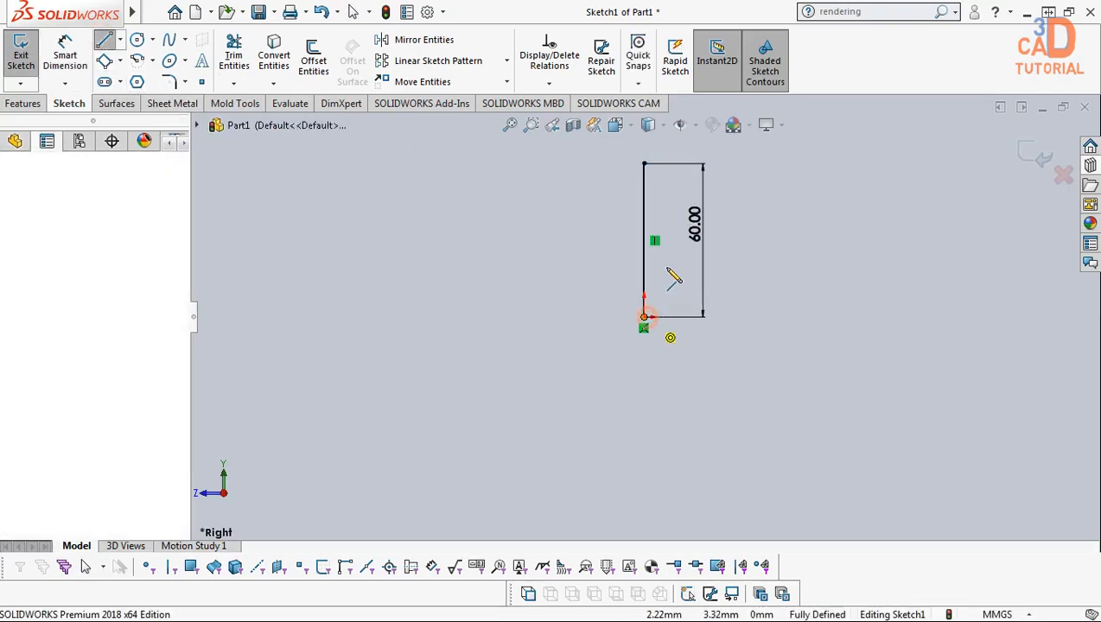
click(722, 165)
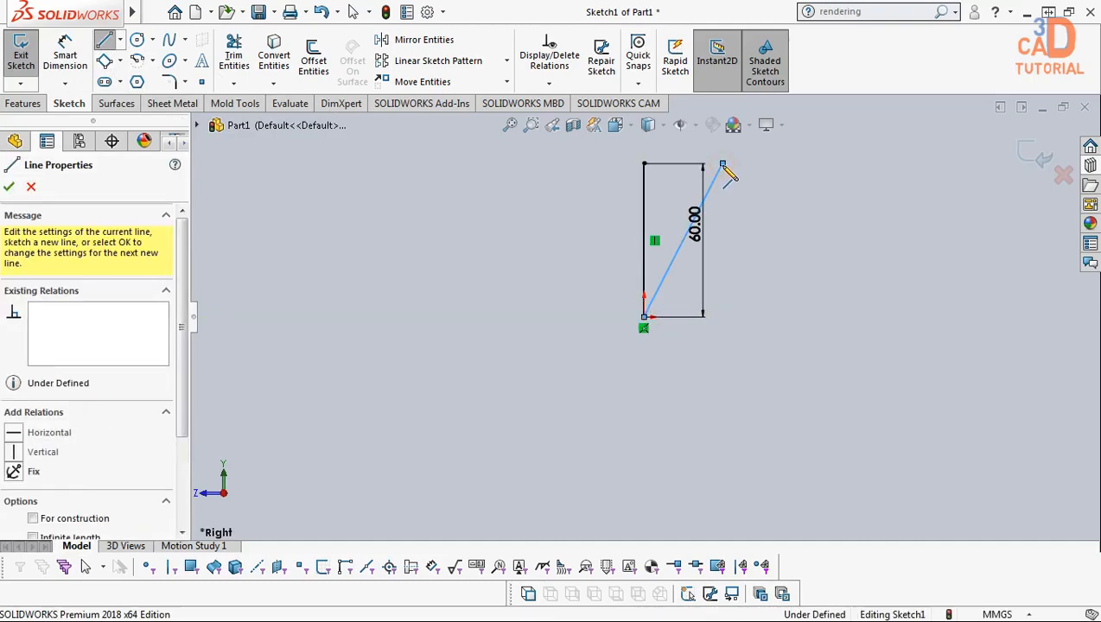
key(Escape)
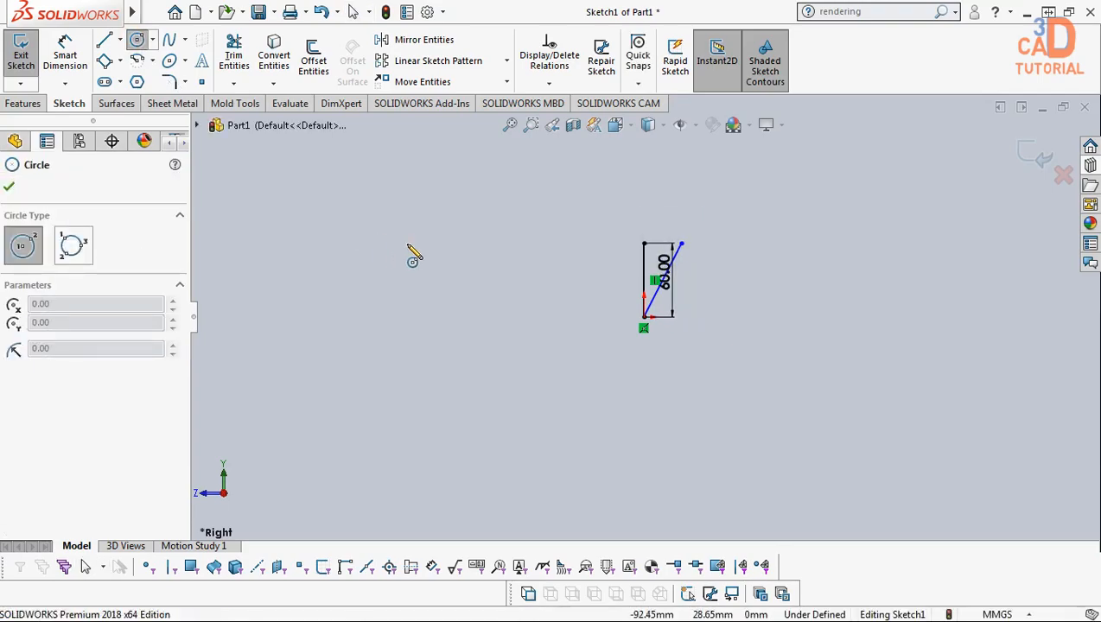
Sketch a circle centred about 202 mm to the left of the origin and about 137 mm above it
click(395, 150)
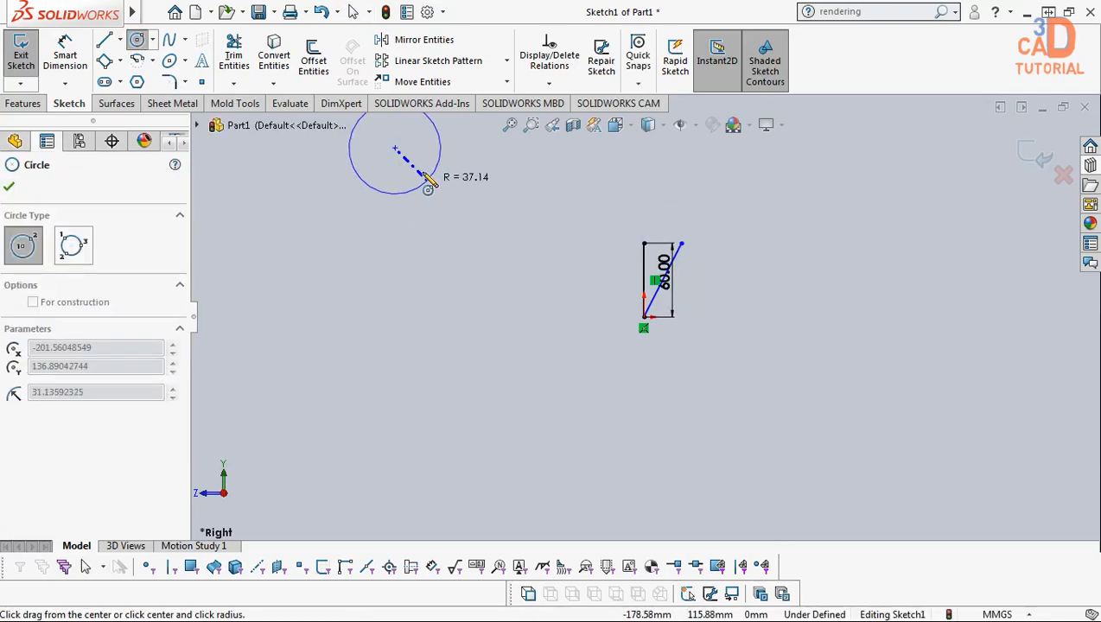
click(417, 169)
key(Escape)
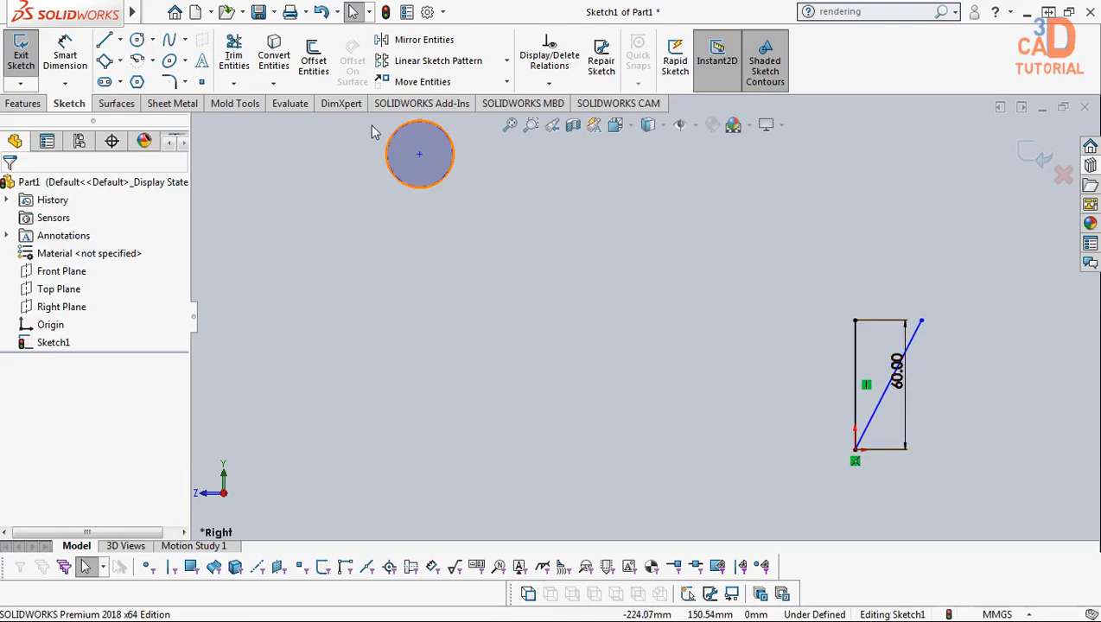
Draw a line from the circle's centre to the slanted line and move that centre to about 197 mm left of the origin
click(101, 41)
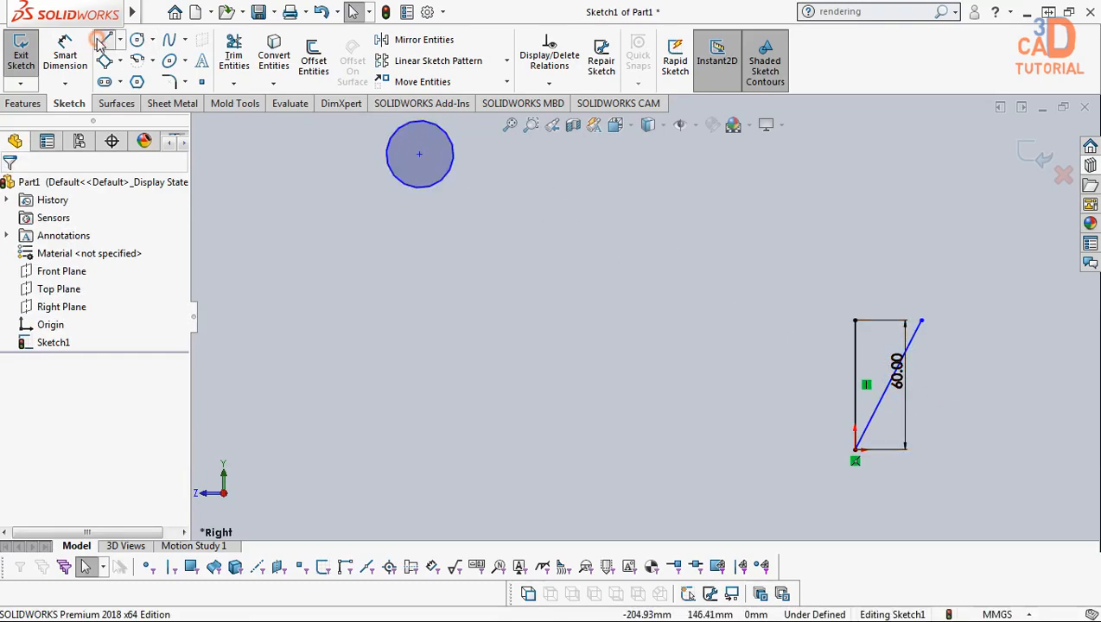
click(420, 154)
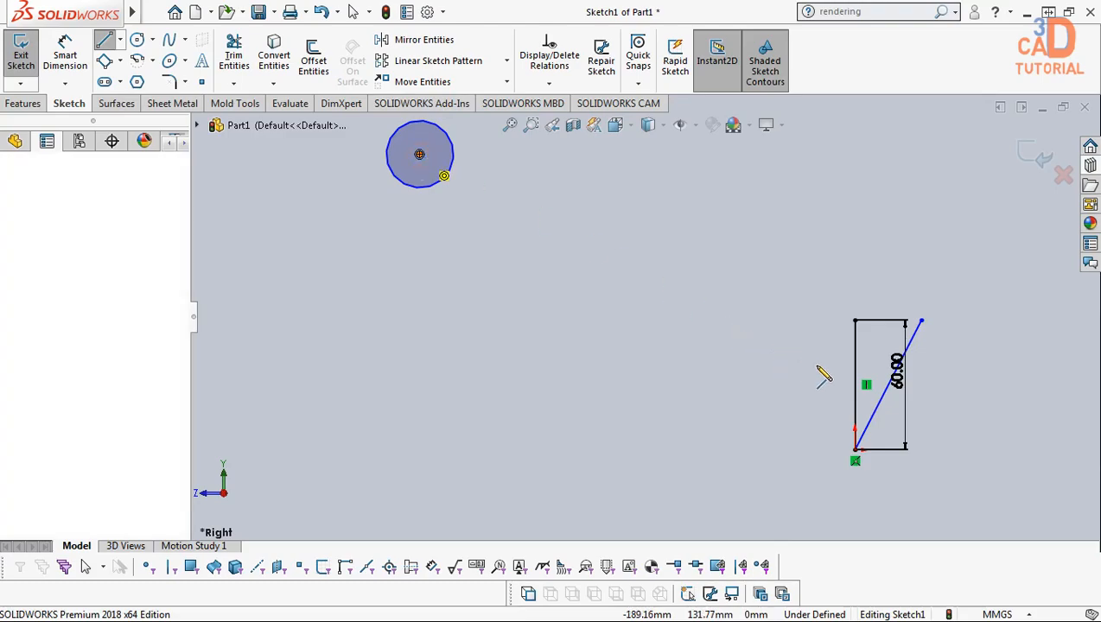
click(873, 397)
key(Escape)
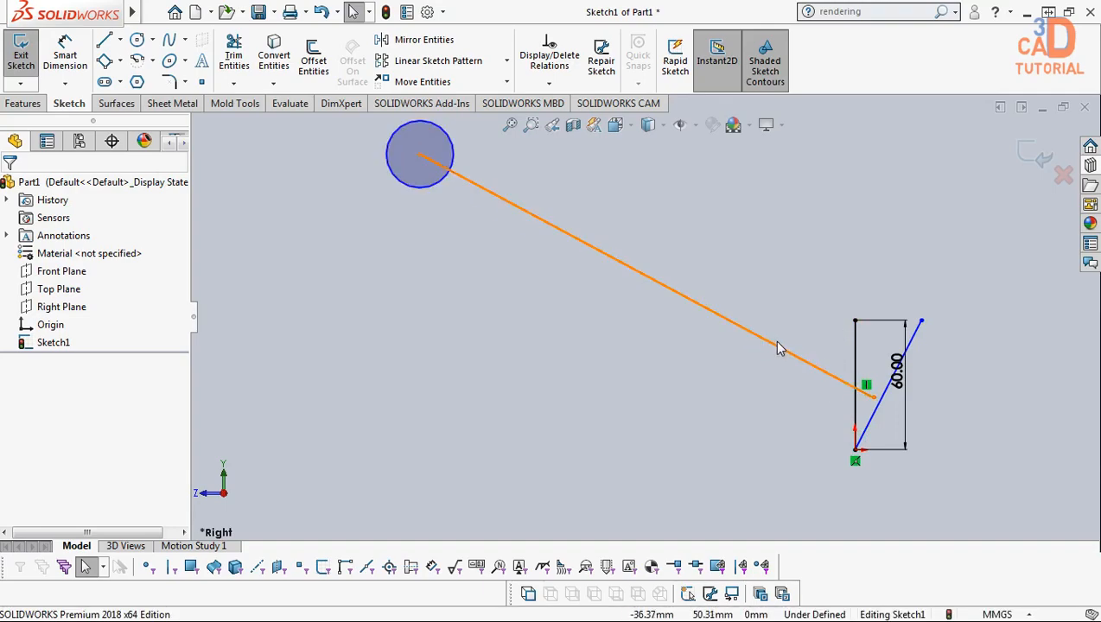
click(420, 155)
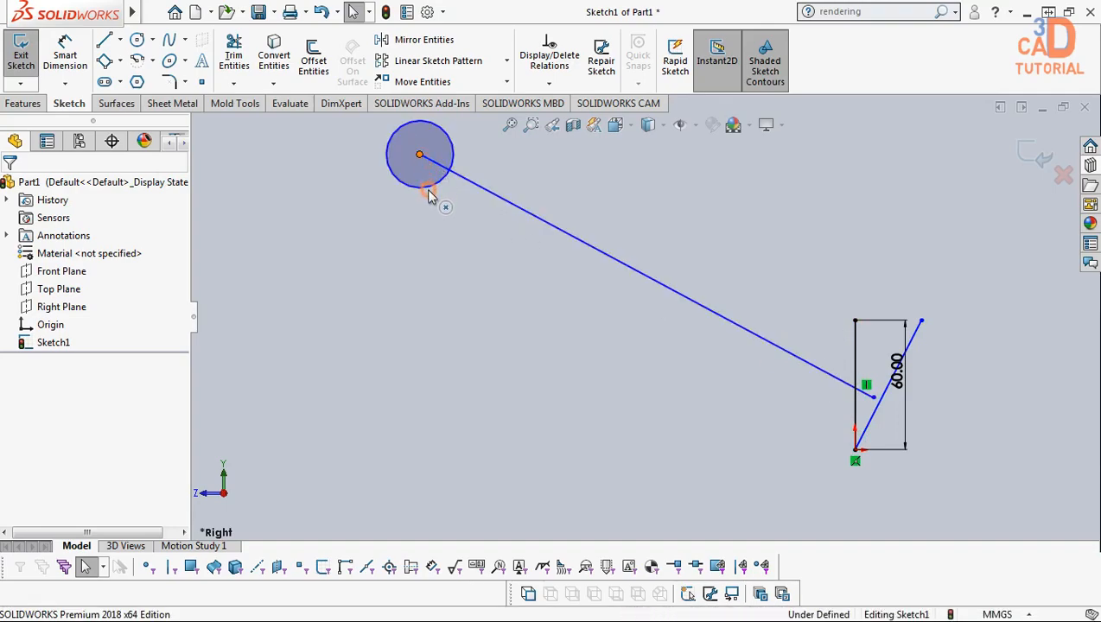
mouse_move(420, 156)
mouse_down()
mouse_move(430, 165)
mouse_move(430, 154)
mouse_up()
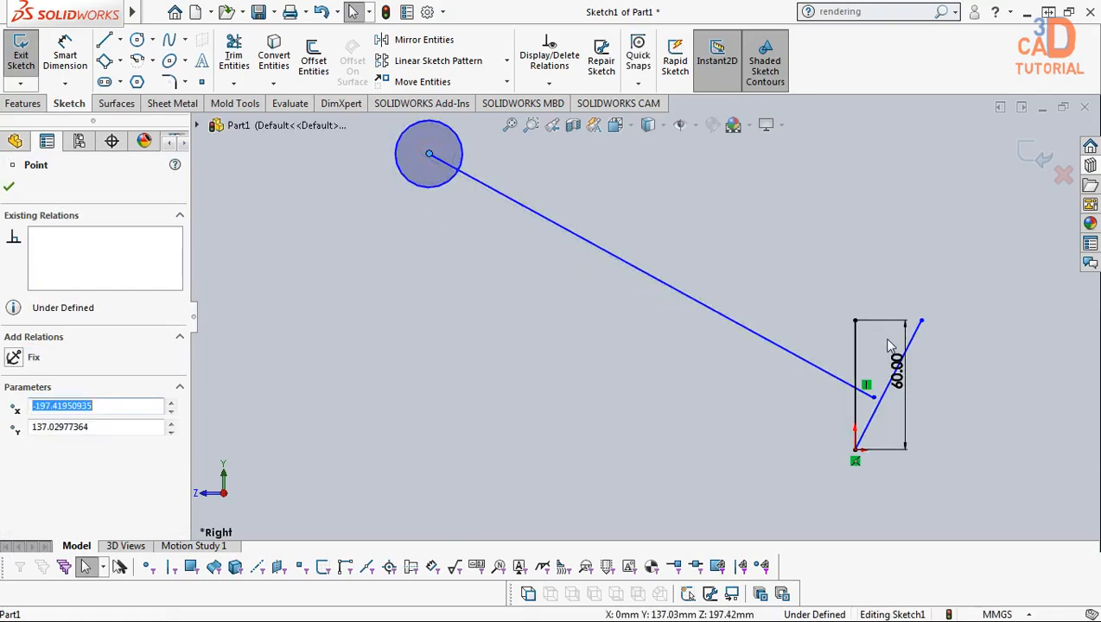
Dimension the angle between the vertical line and the slanted line and set it to 25°
click(65, 54)
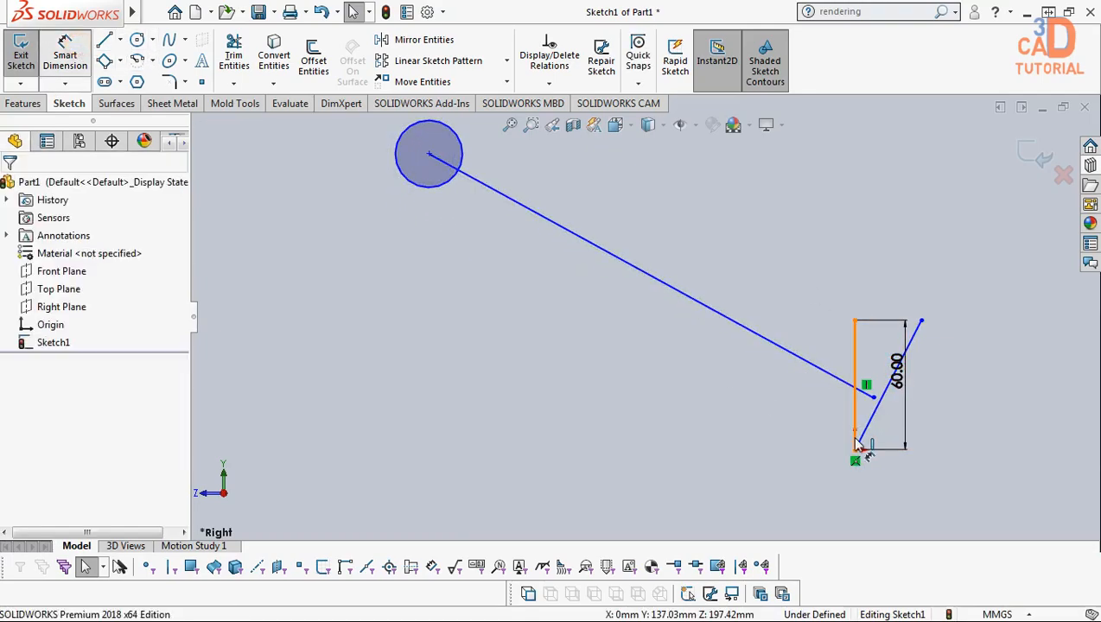
click(915, 331)
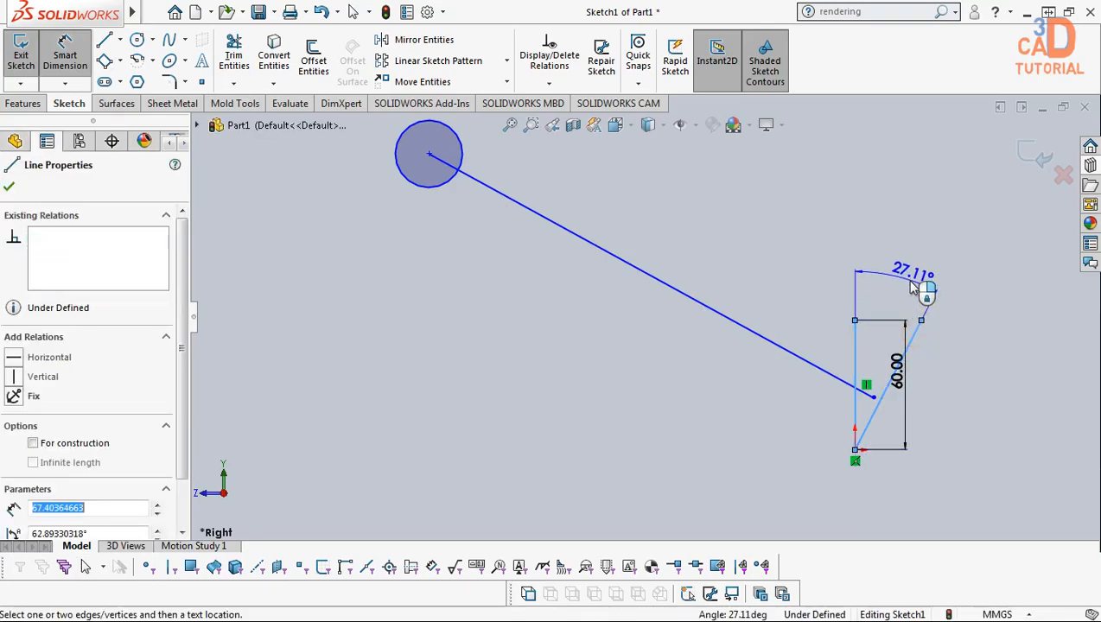
click(905, 250)
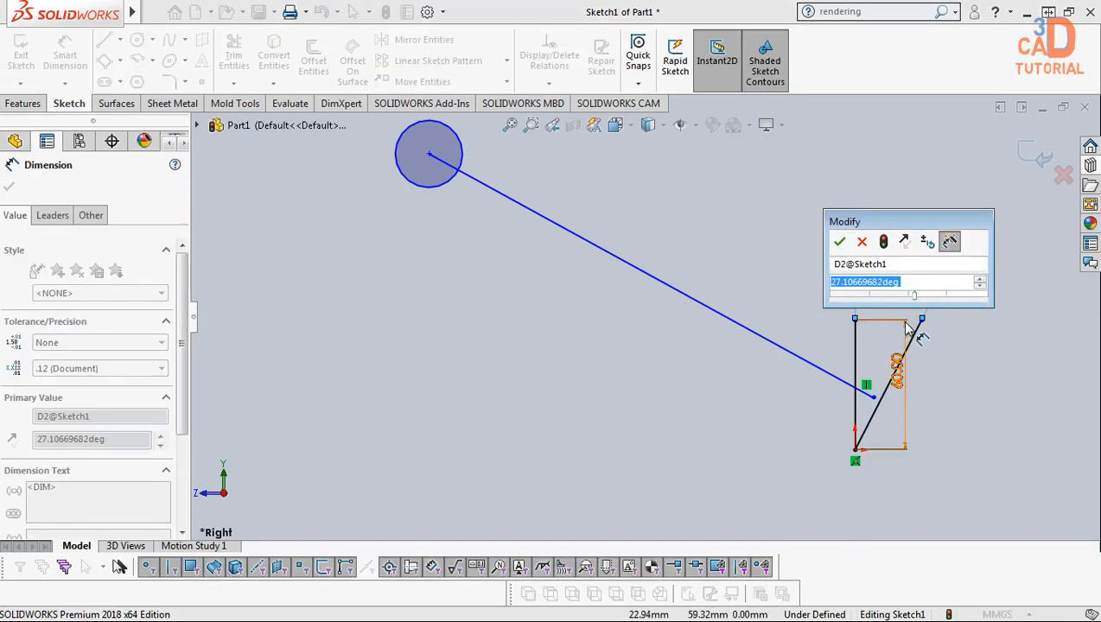
text(25)
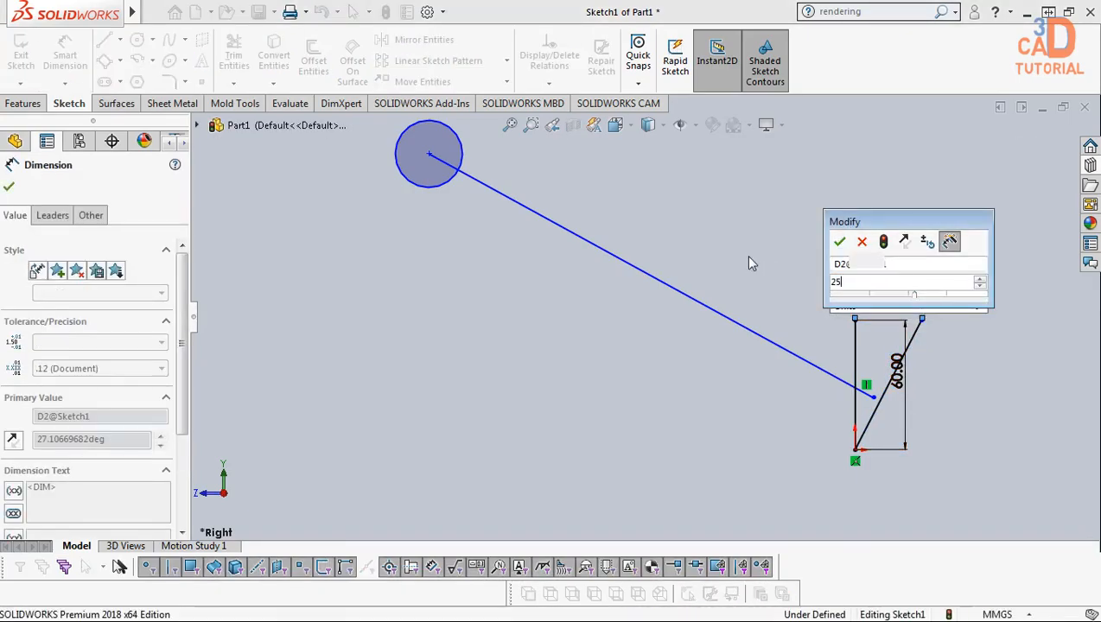
key(Return)
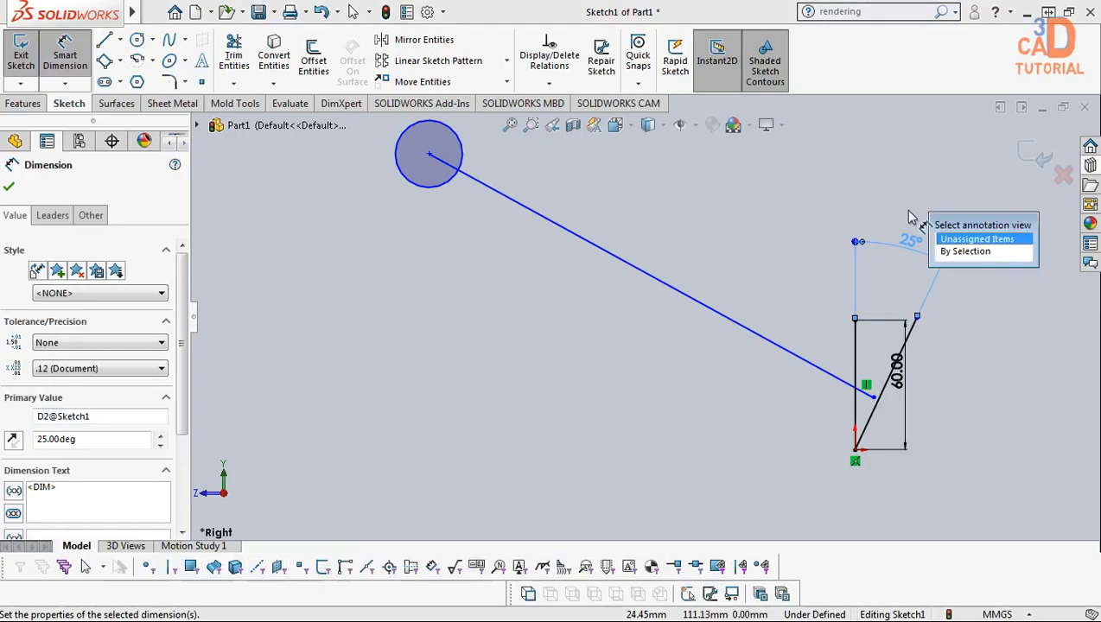
click(976, 238)
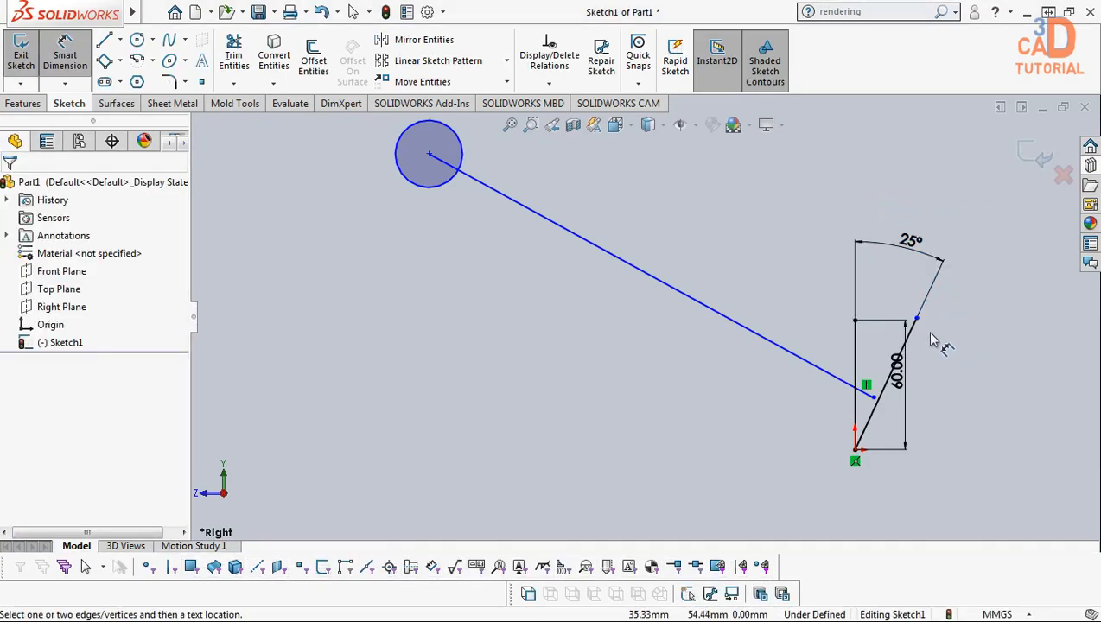
End dimensioning and exit the sketch containing the tilt lines and the viewing line, leaving nothing selected
scroll(516, 275, up, 4)
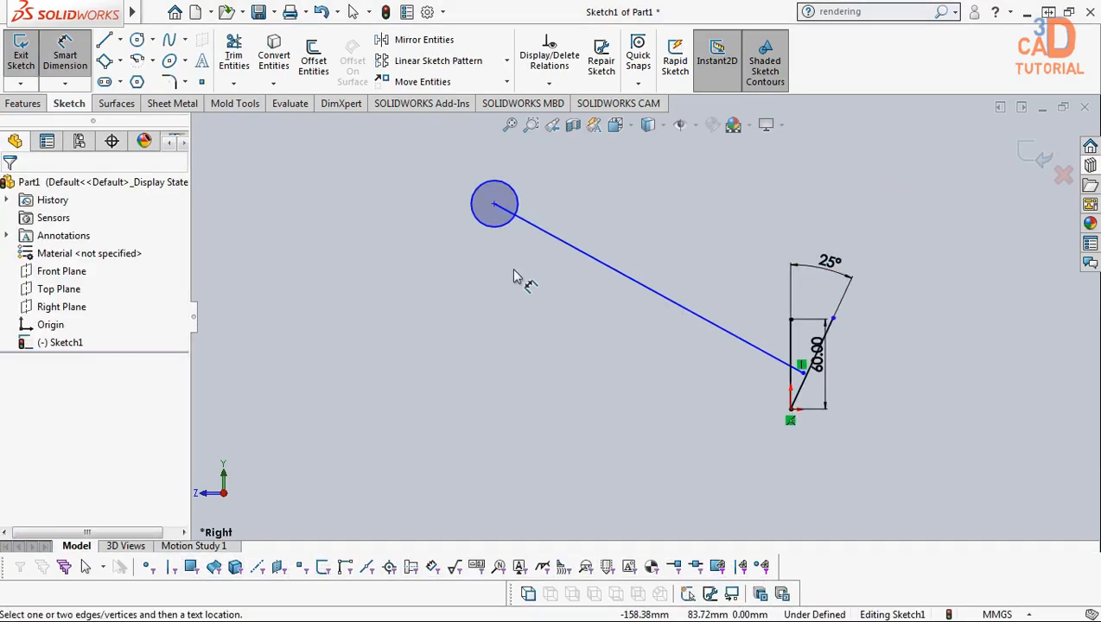
scroll(743, 285, down, 3)
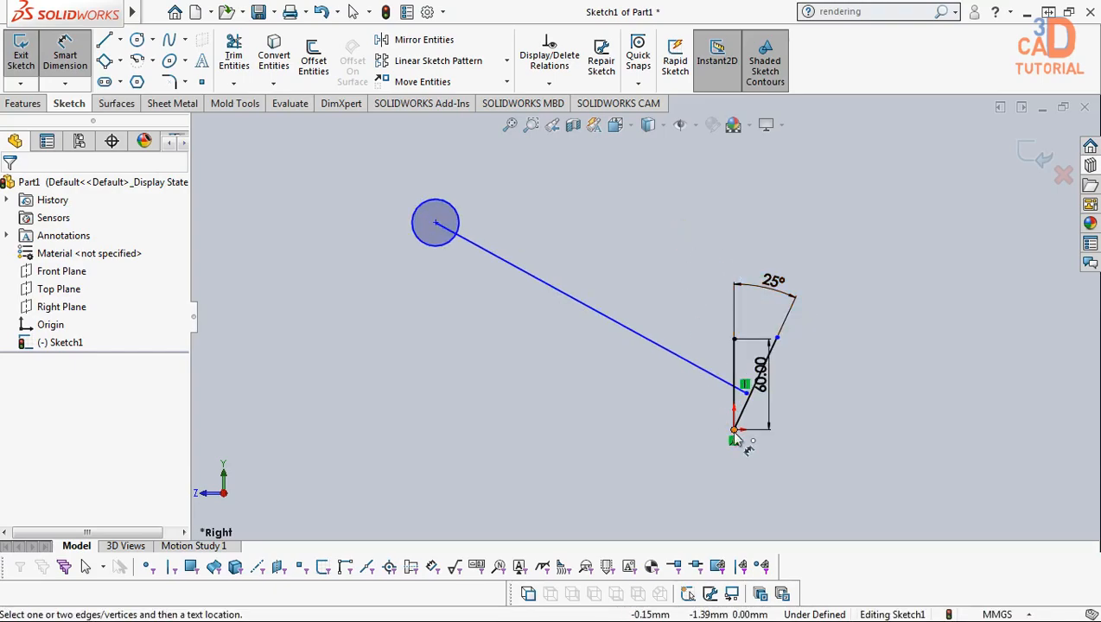
scroll(731, 430, down, 3)
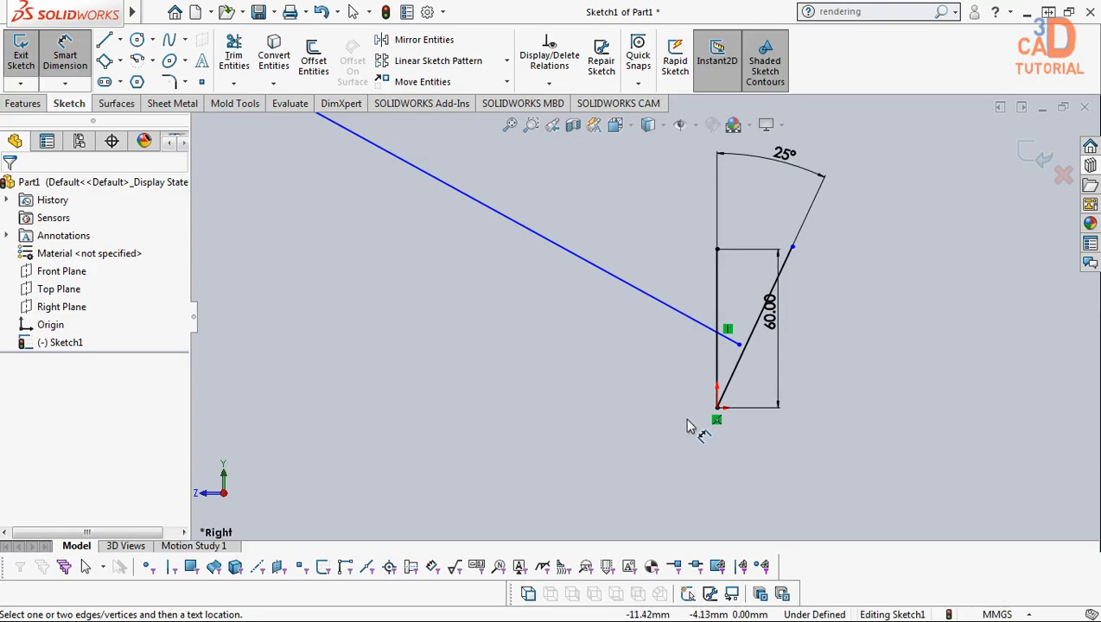
scroll(679, 425, up, 2)
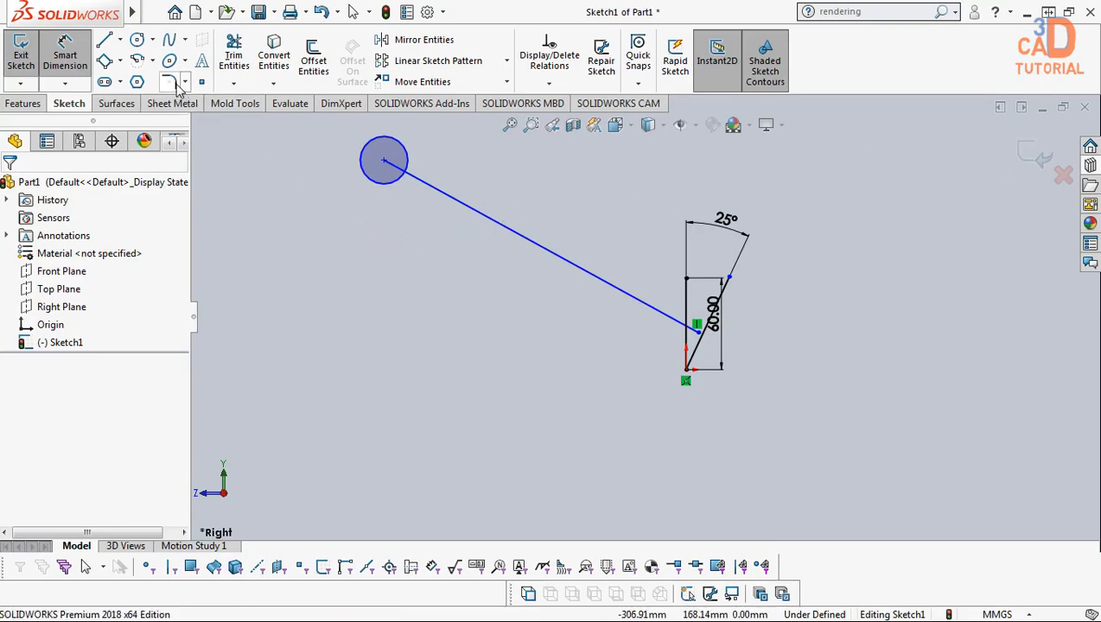
key(Escape)
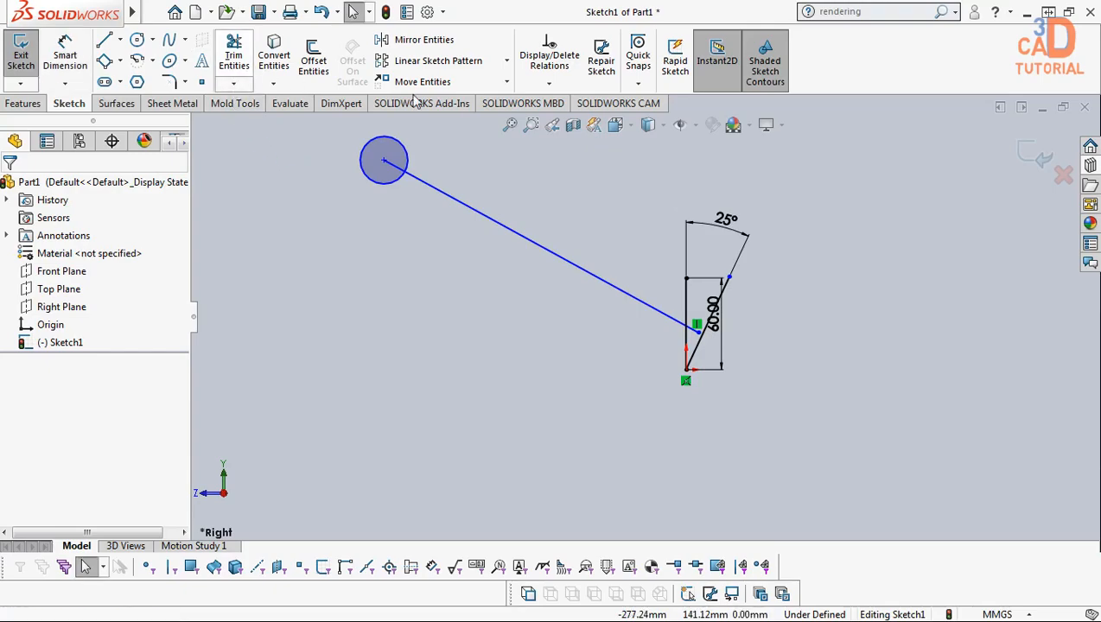
click(1032, 158)
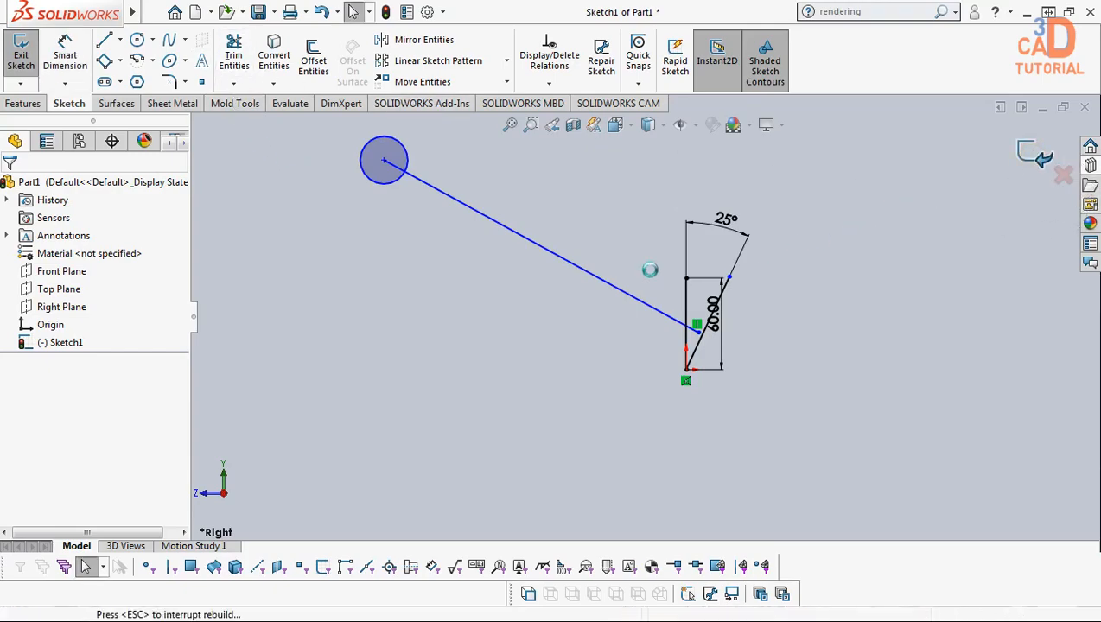
click(513, 299)
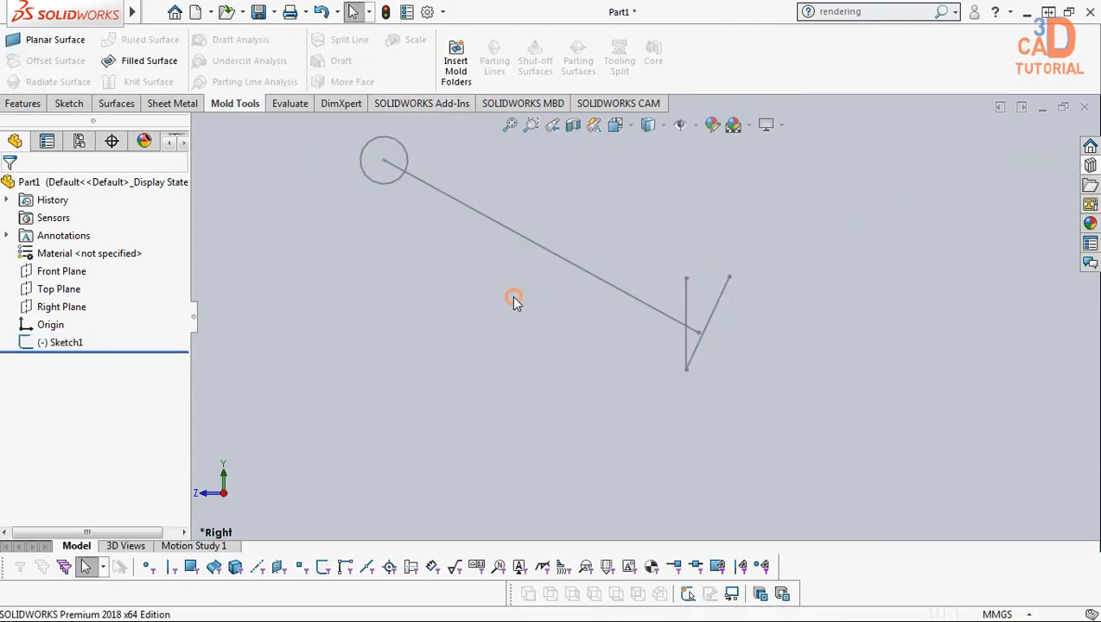
click(415, 246)
Start a new sketch on the Right Plane and draw a circle of about 17 mm radius, centred about 71 mm left of the origin
right_click(60, 307)
click(69, 286)
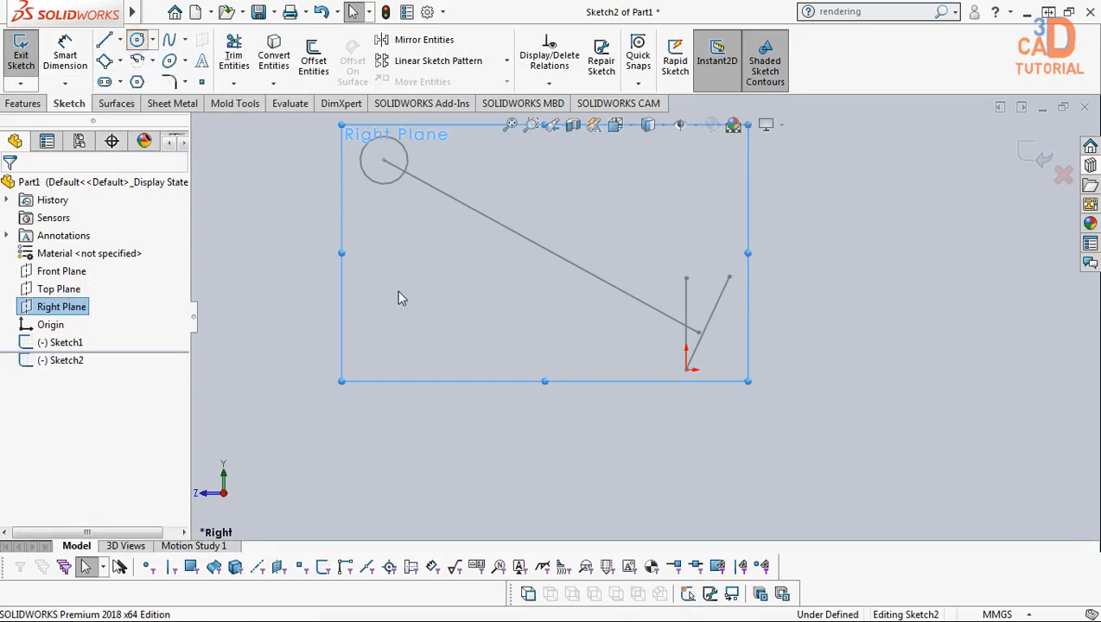
scroll(469, 374, up, 3)
scroll(669, 358, down, 4)
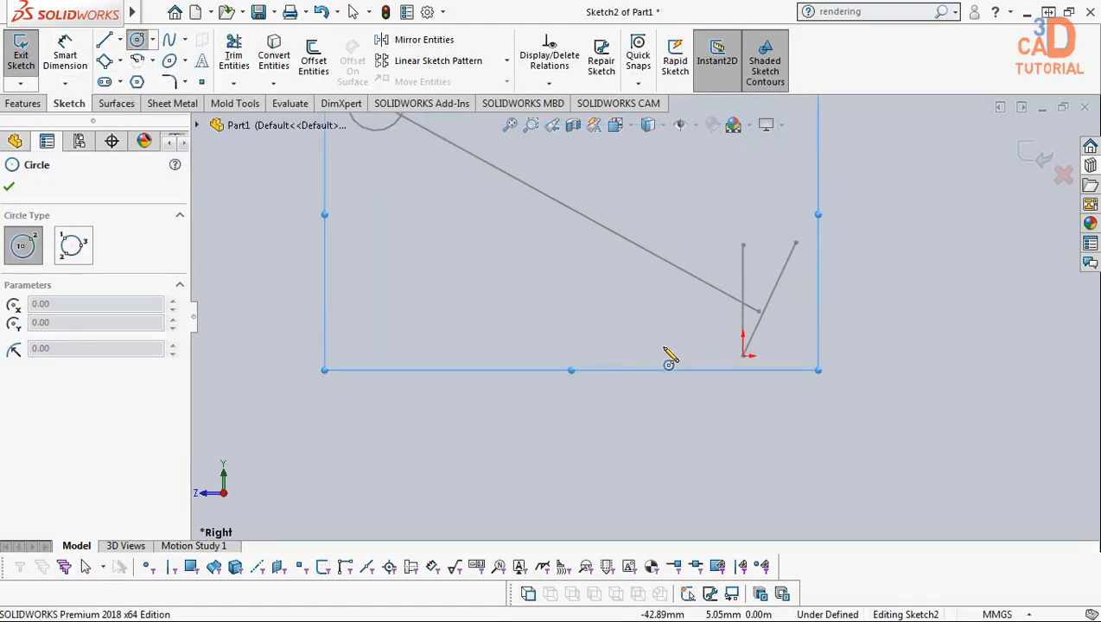
click(611, 356)
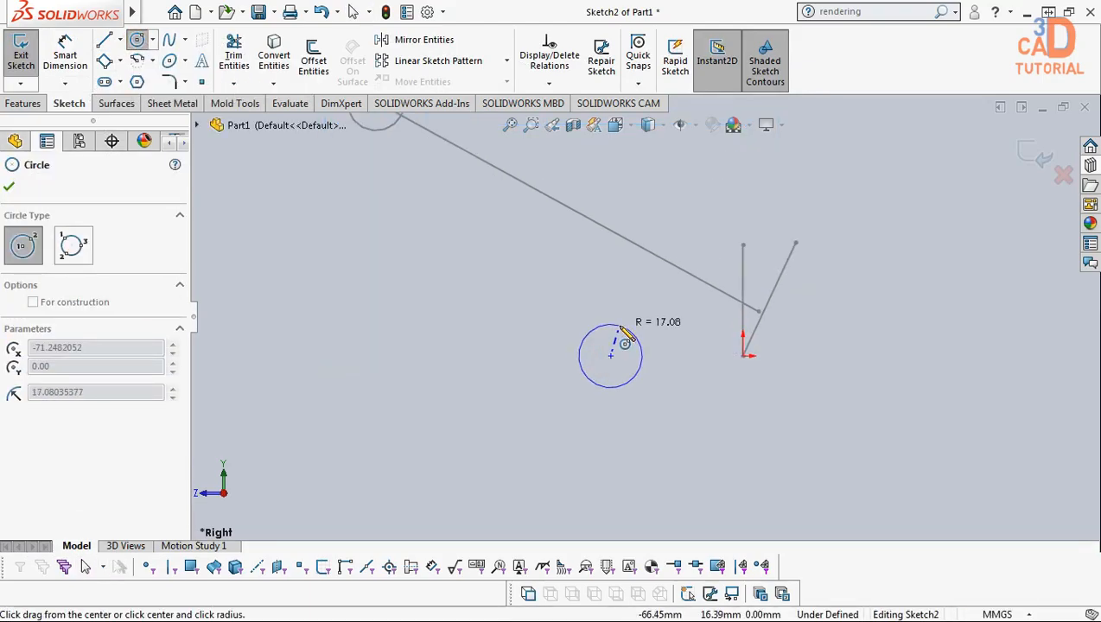
click(632, 336)
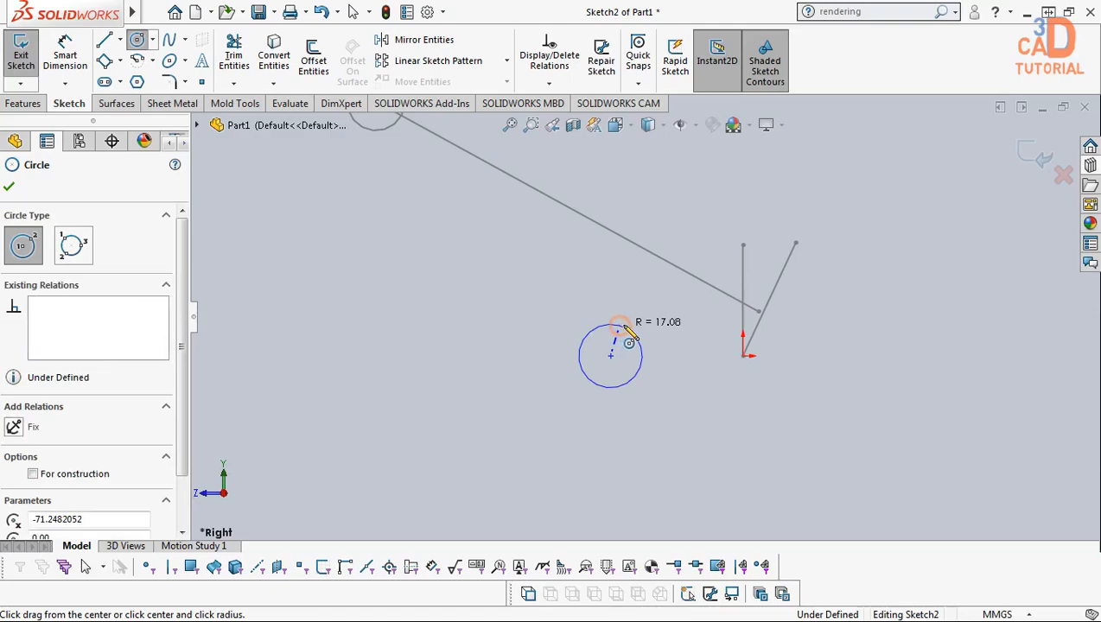
Draw a second circle of about 13 mm radius, centred about 59 mm right of the origin and about 8 mm below it
click(853, 373)
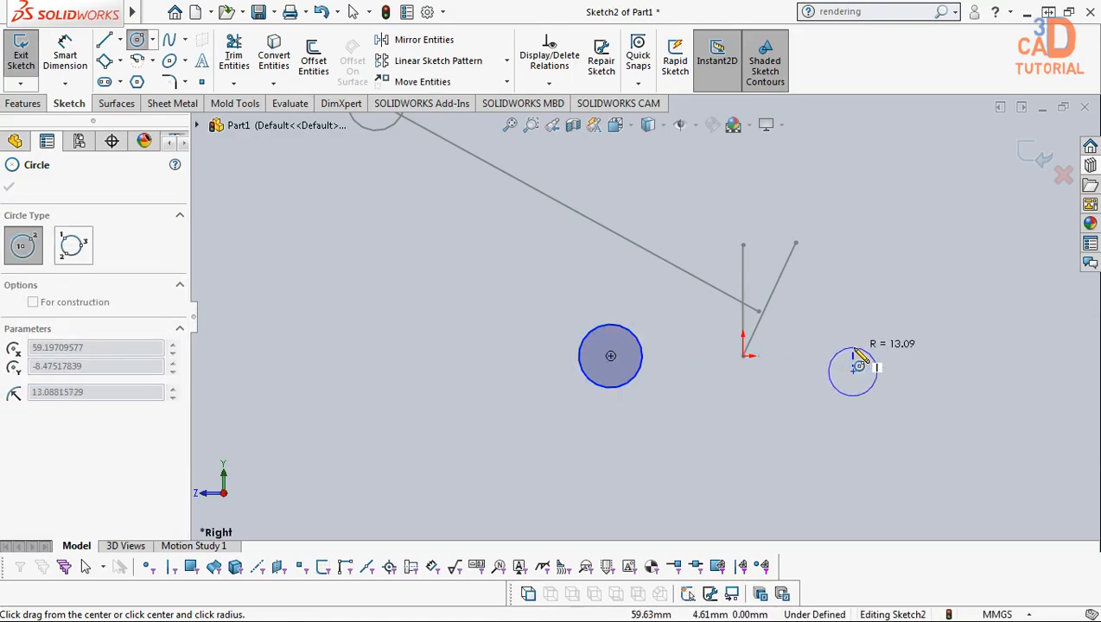
click(856, 350)
key(Escape)
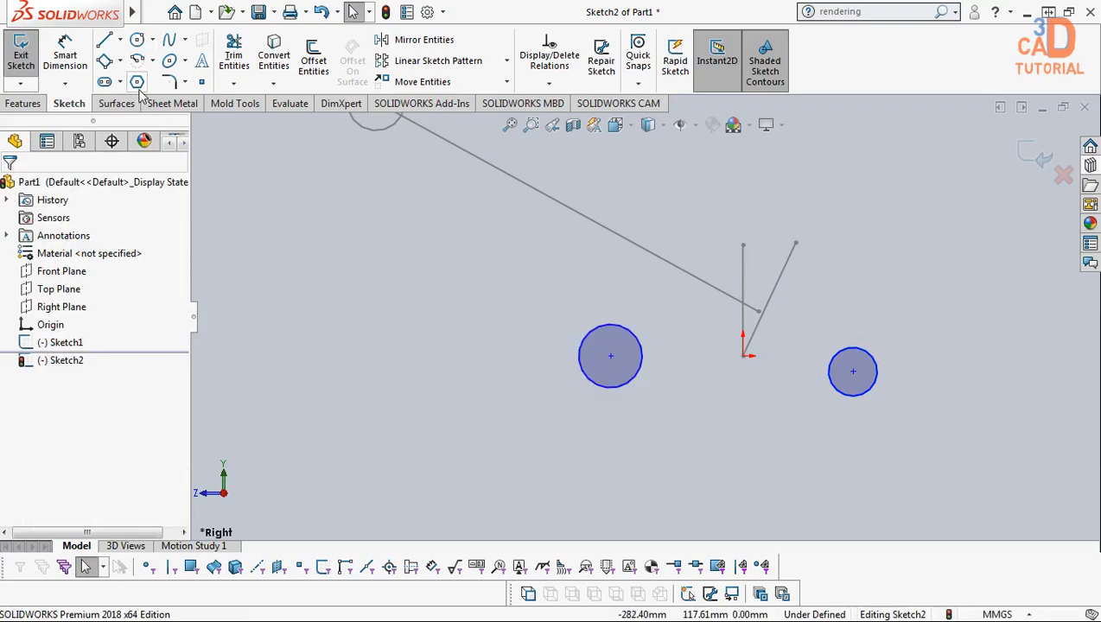
Add a Horizontal relation between the centres of the two circles
click(610, 361)
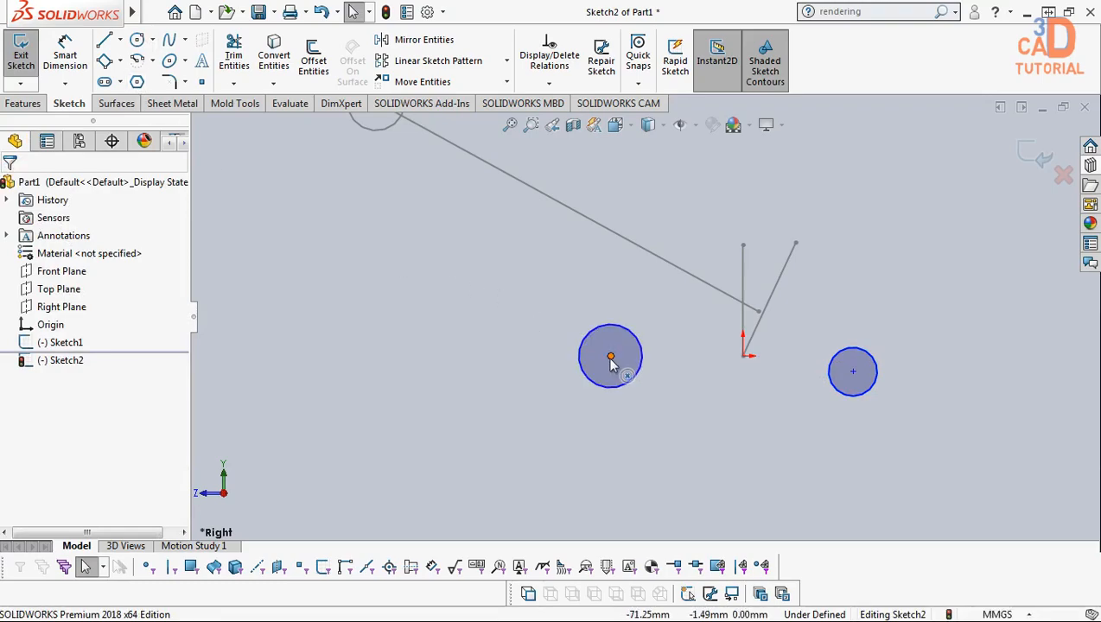
ctrl+click(853, 373)
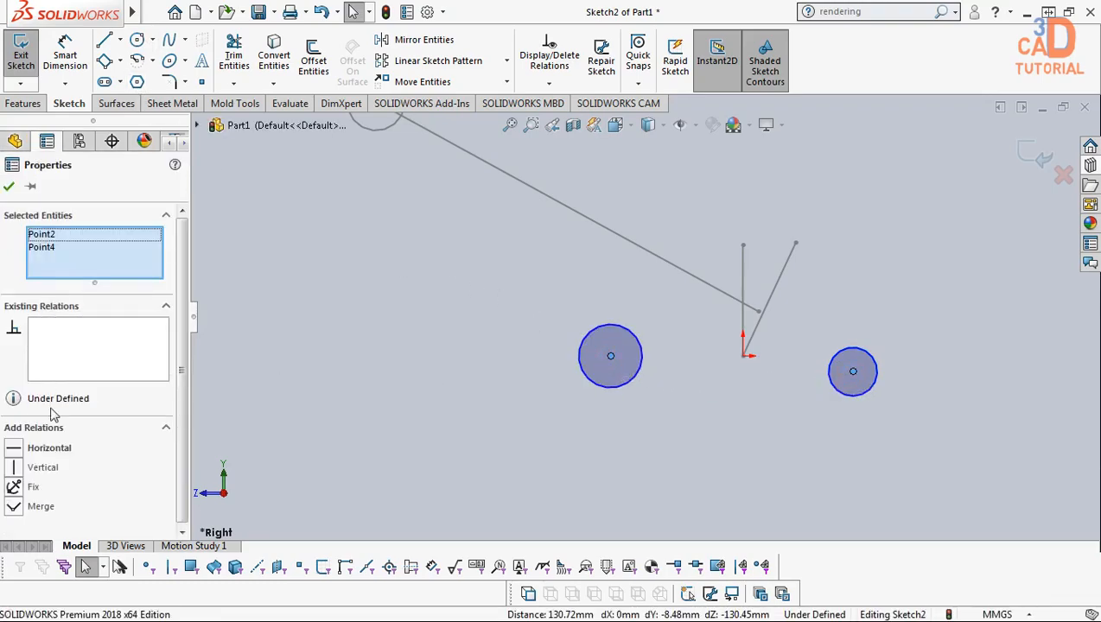
click(19, 448)
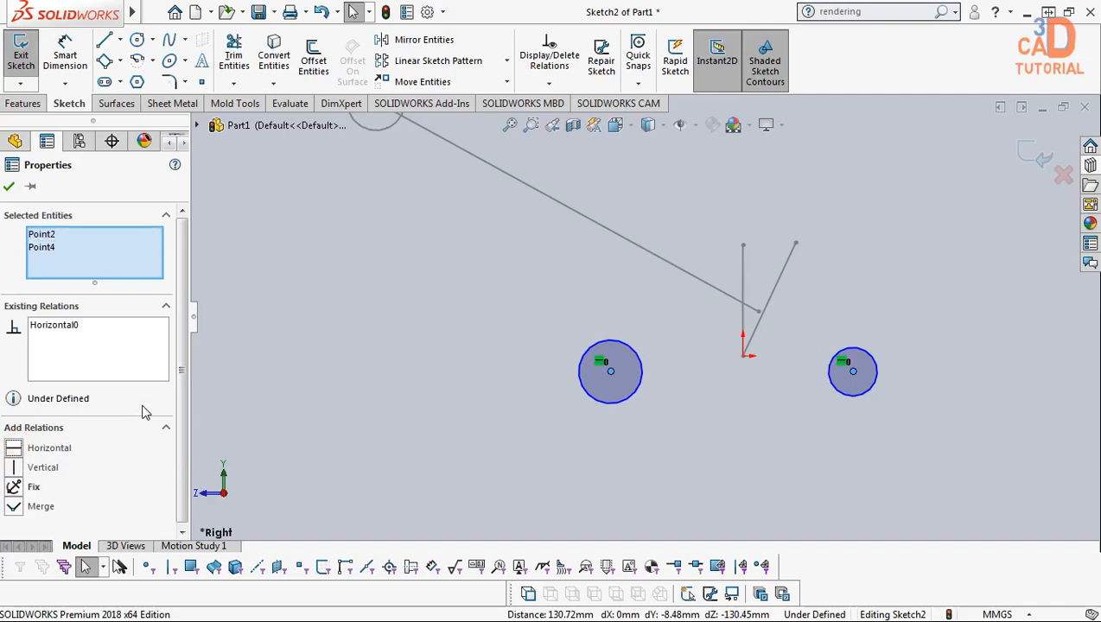
click(430, 371)
Move the larger circle's centre to about 76 mm left of the origin and make it horizontal with the origin
scroll(622, 347, down, 3)
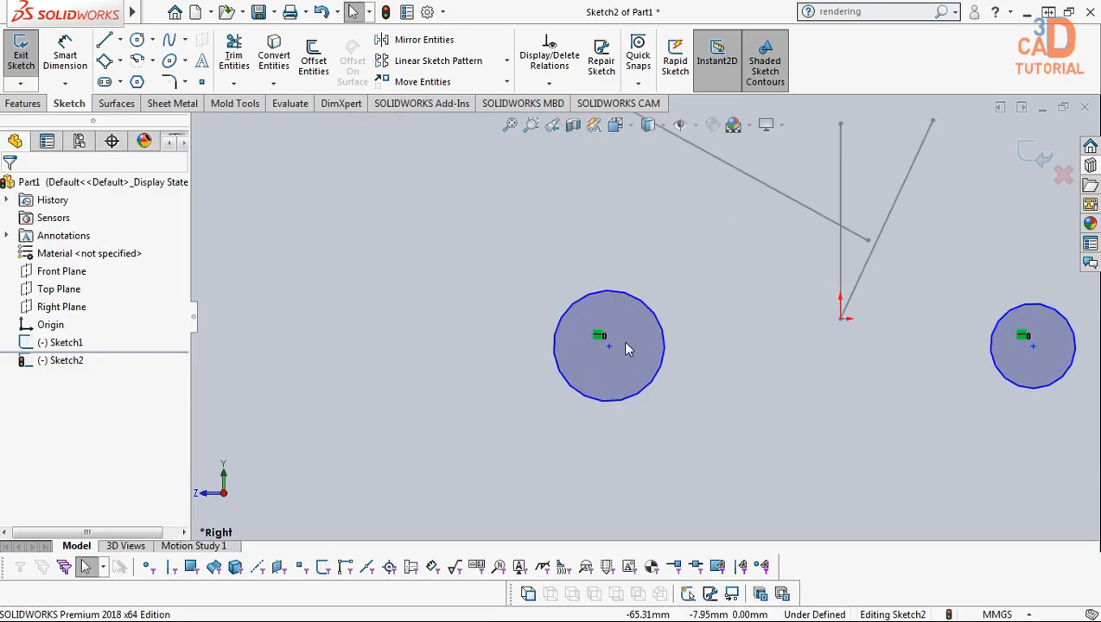
drag(590, 284, 838, 327)
ctrl+click(67, 298)
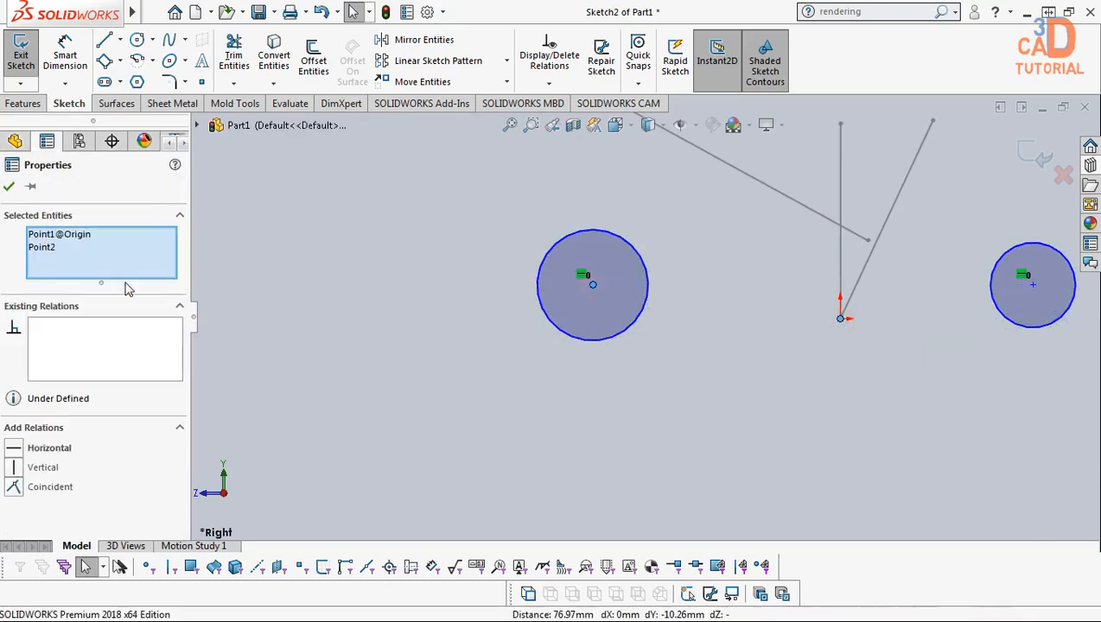
click(49, 447)
click(455, 422)
Dimension the distance between the two circle centres and set it to 60 mm
click(65, 56)
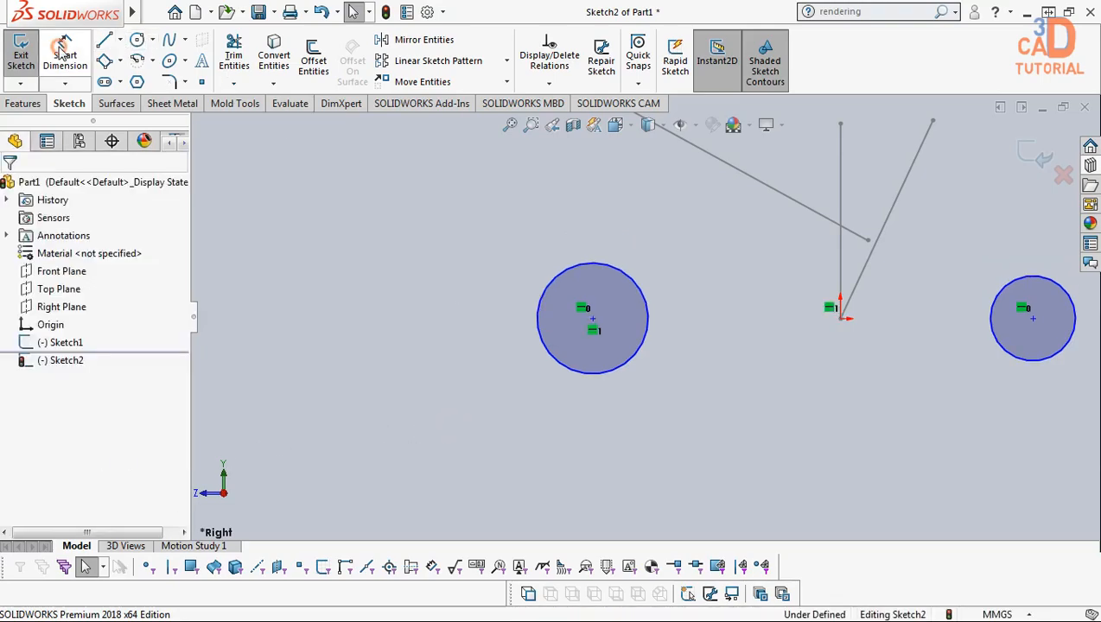
click(1042, 311)
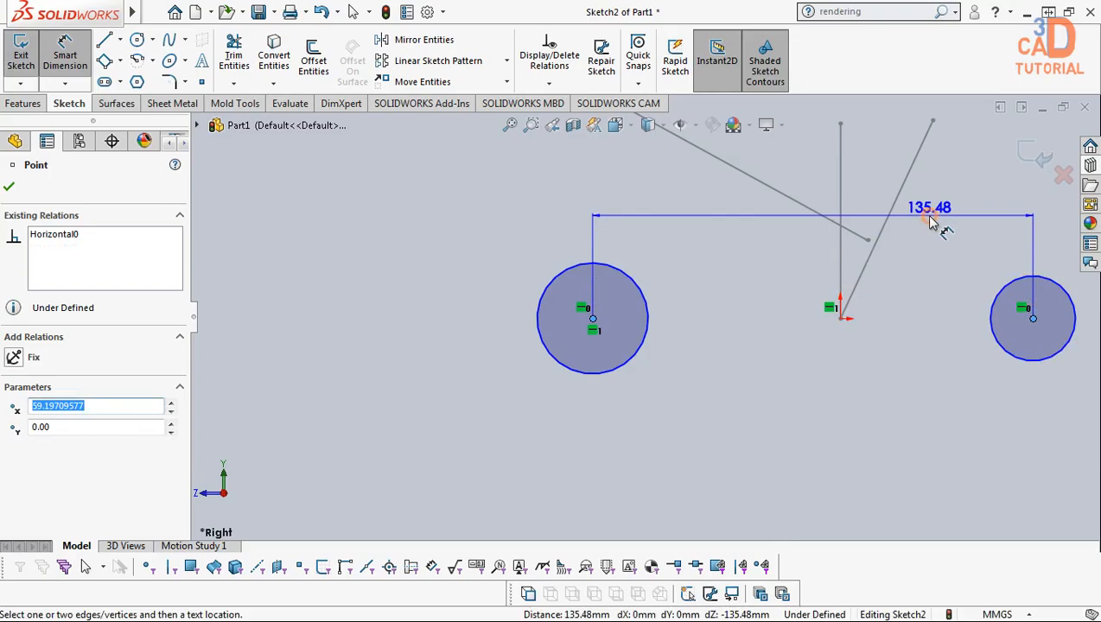
click(931, 222)
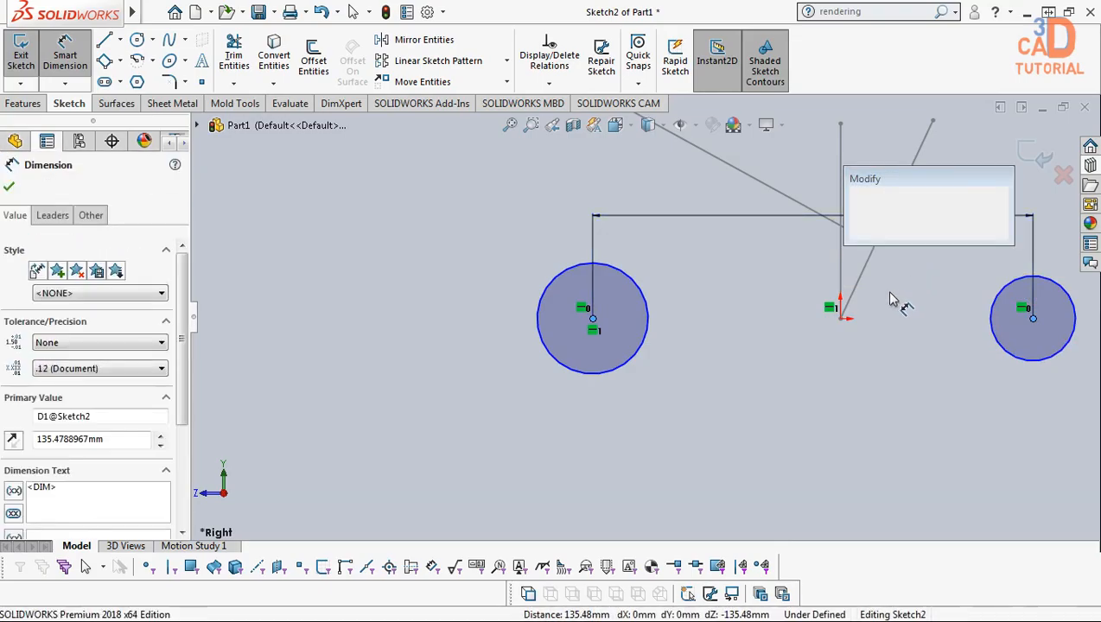
text(60)
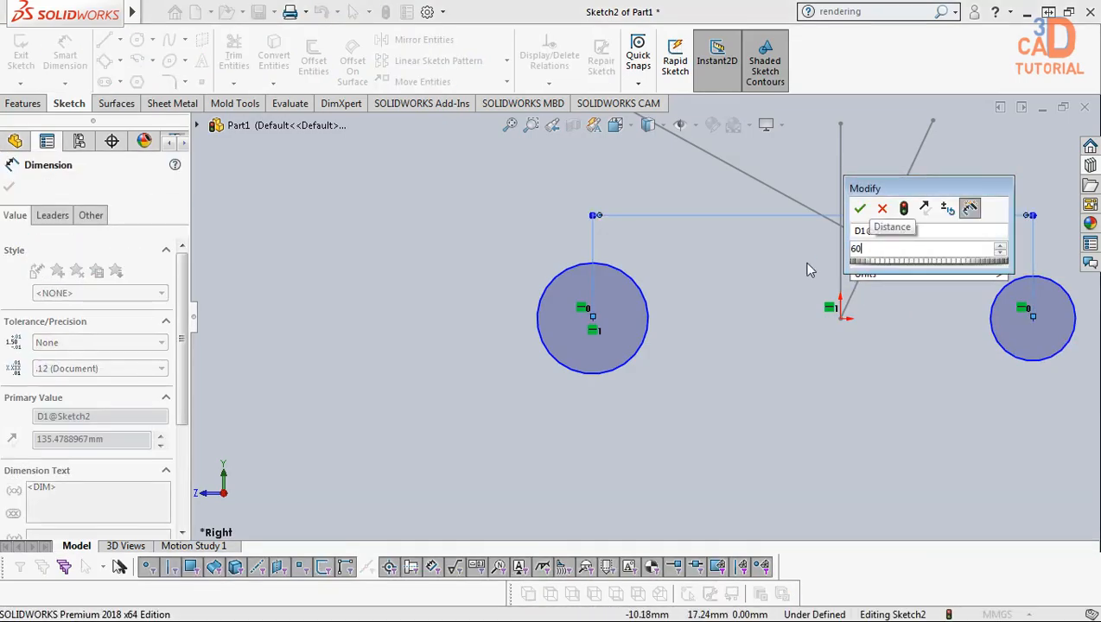
key(Return)
scroll(899, 305, up, 3)
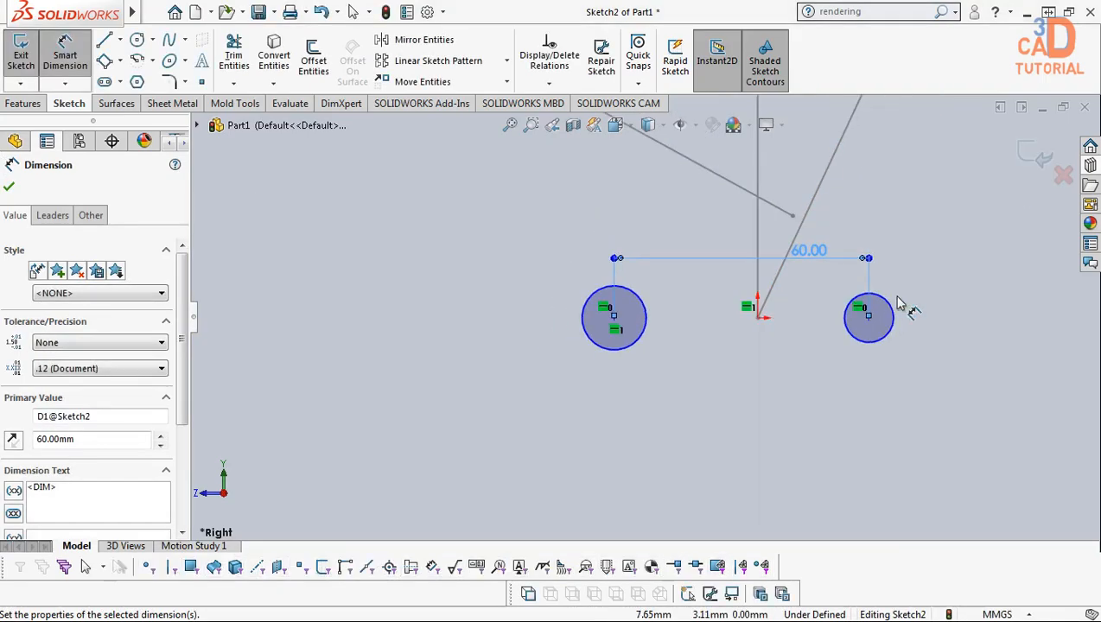
scroll(901, 243, down, 2)
scroll(720, 304, up, 2)
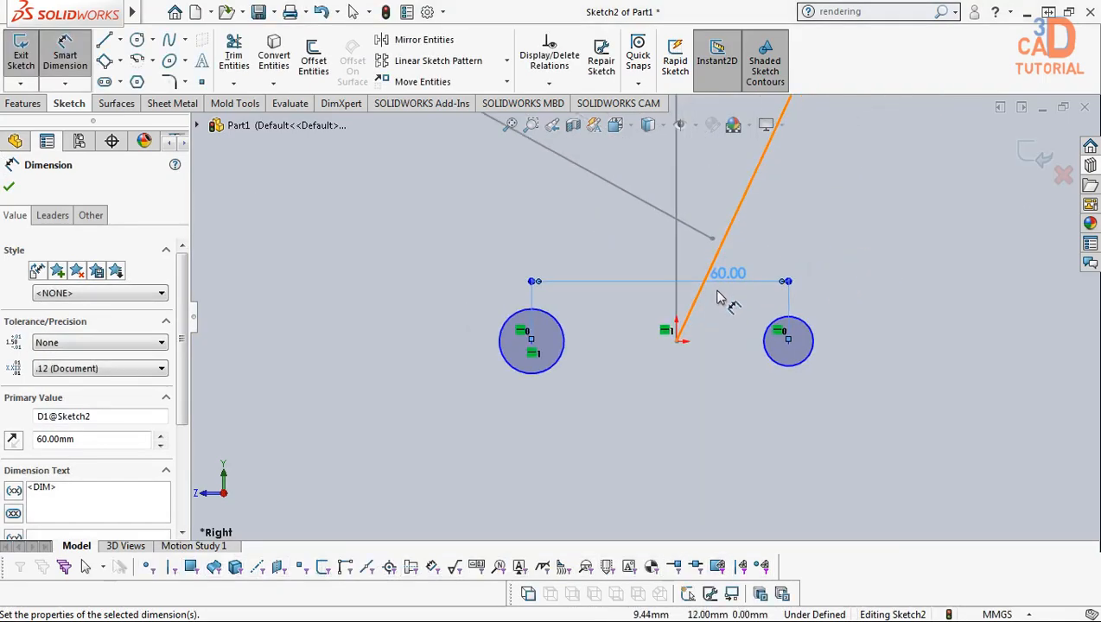
scroll(719, 301, down, 2)
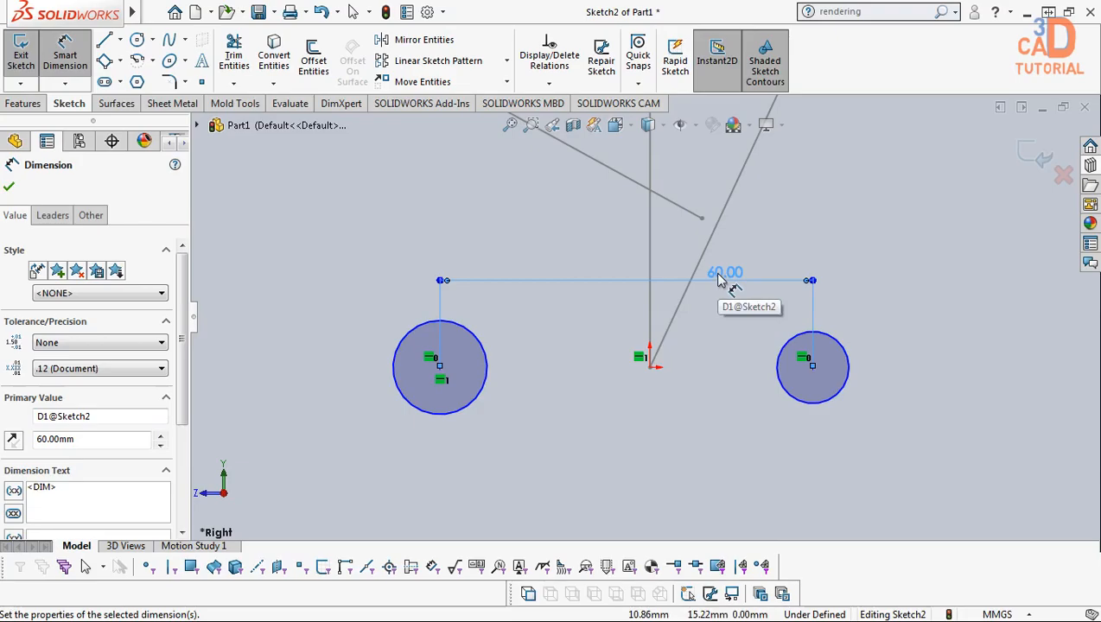
click(724, 361)
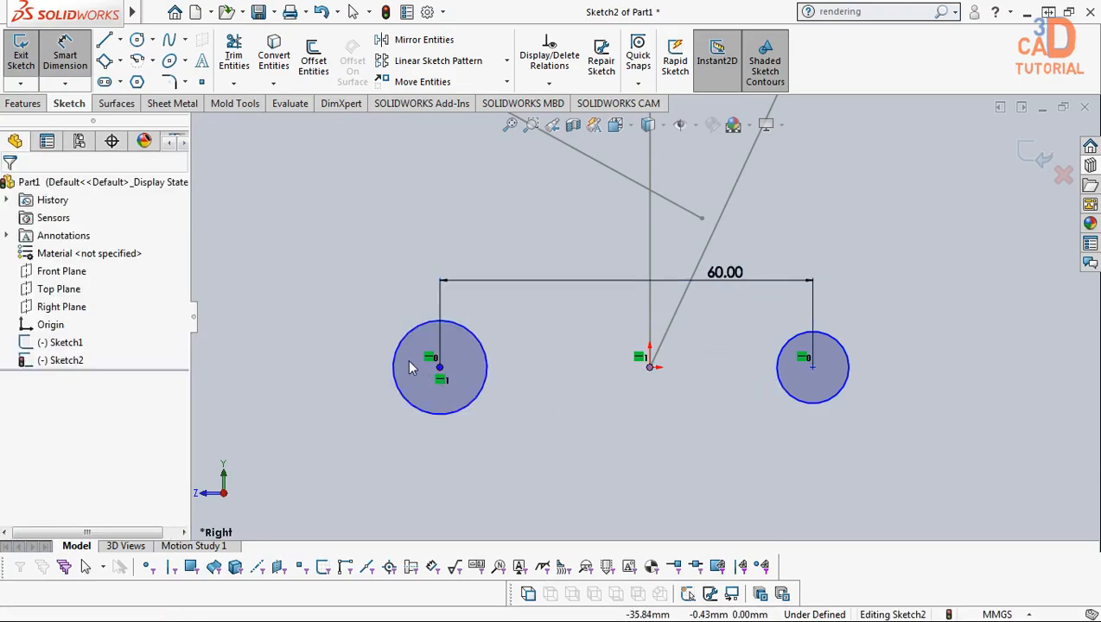
Dimension the horizontal distance between the larger circle's centre and the origin and set it to 30 mm
click(85, 52)
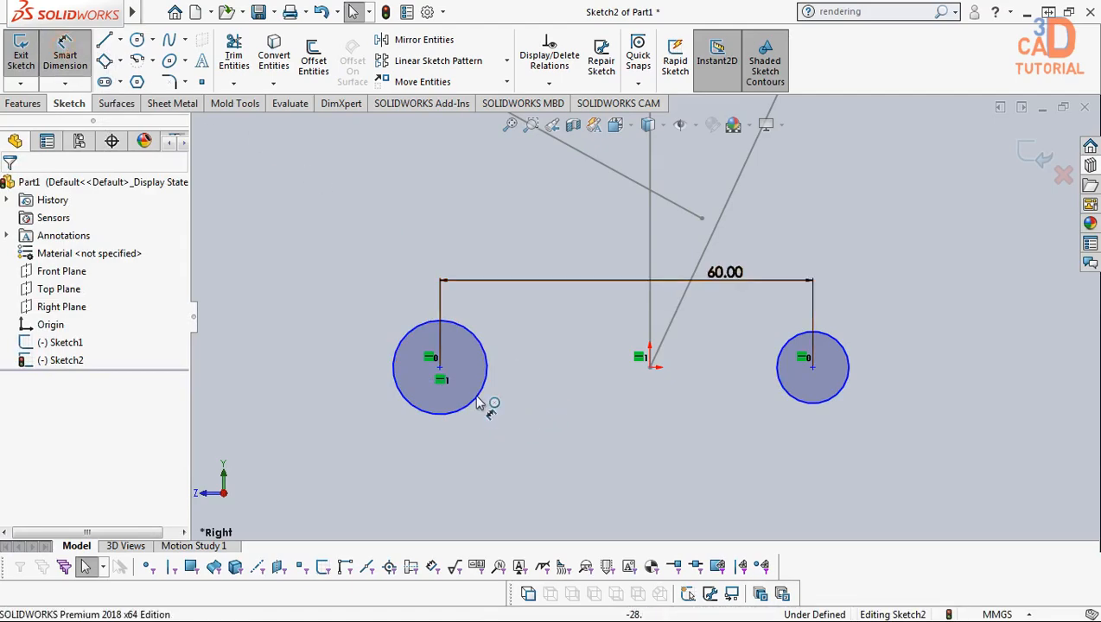
click(651, 369)
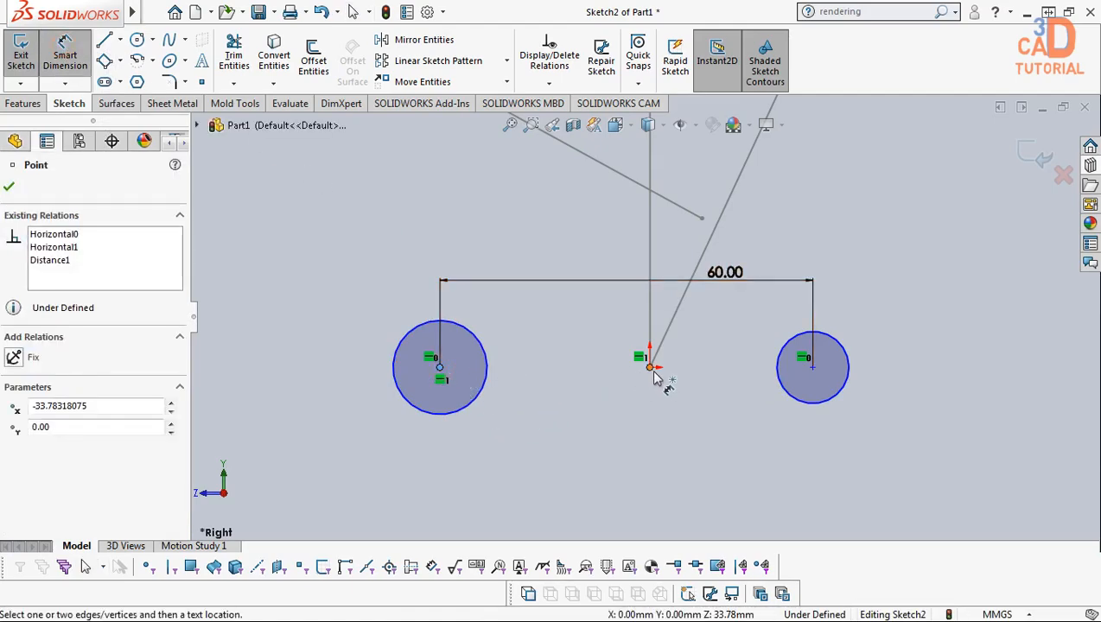
click(651, 372)
click(589, 480)
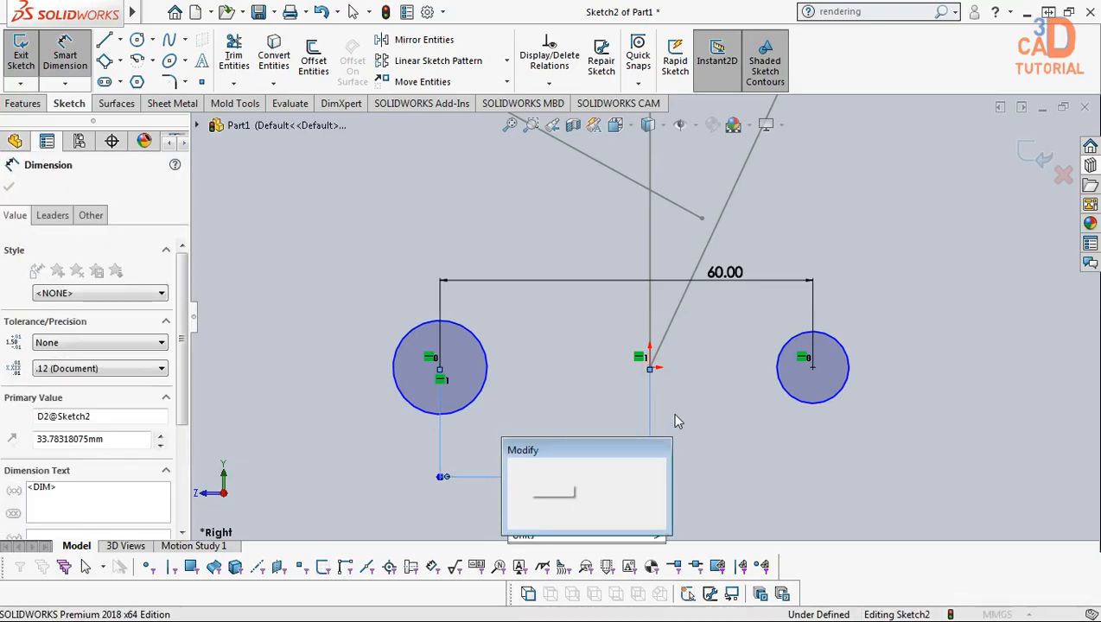
text(30)
key(Return)
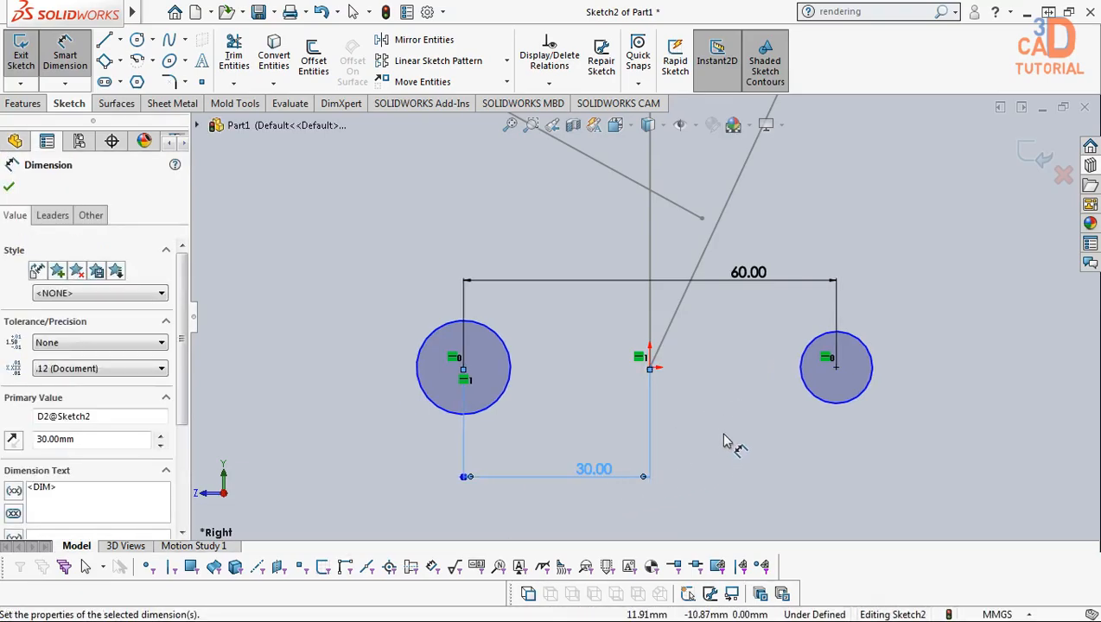
Change the distance between the larger circle's centre and the origin to 20 mm
double_click(593, 469)
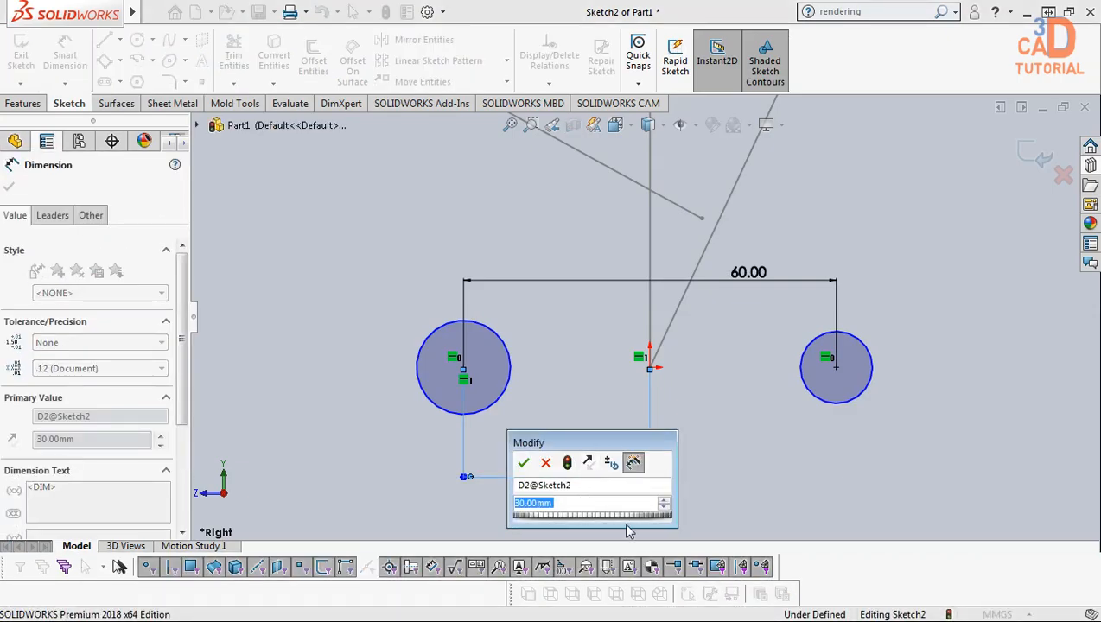
mouse_move(641, 527)
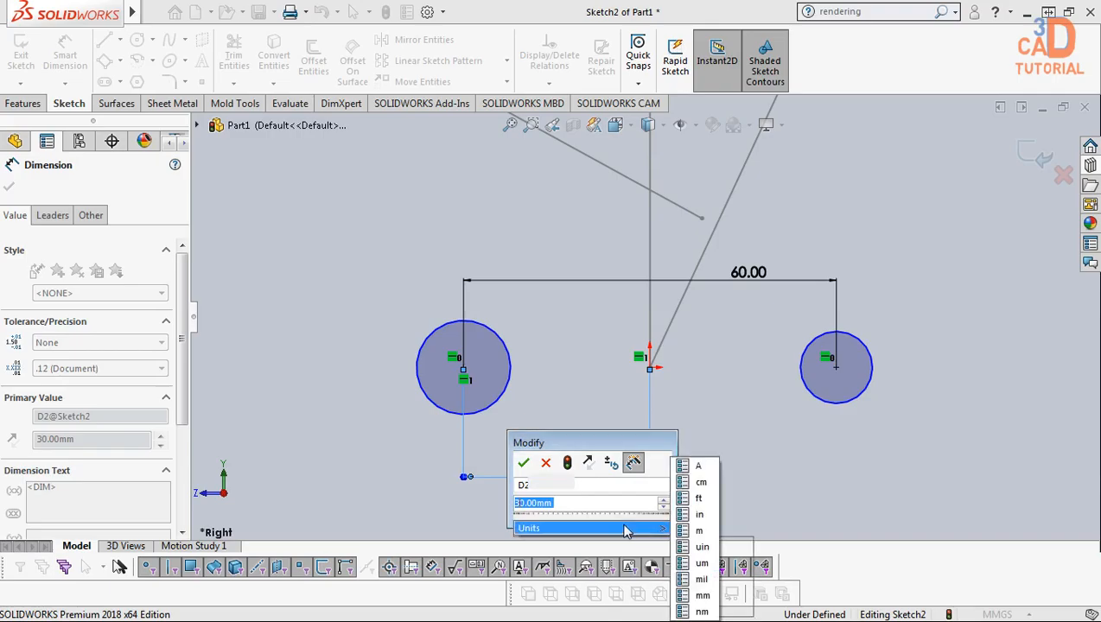
text(20)
key(Return)
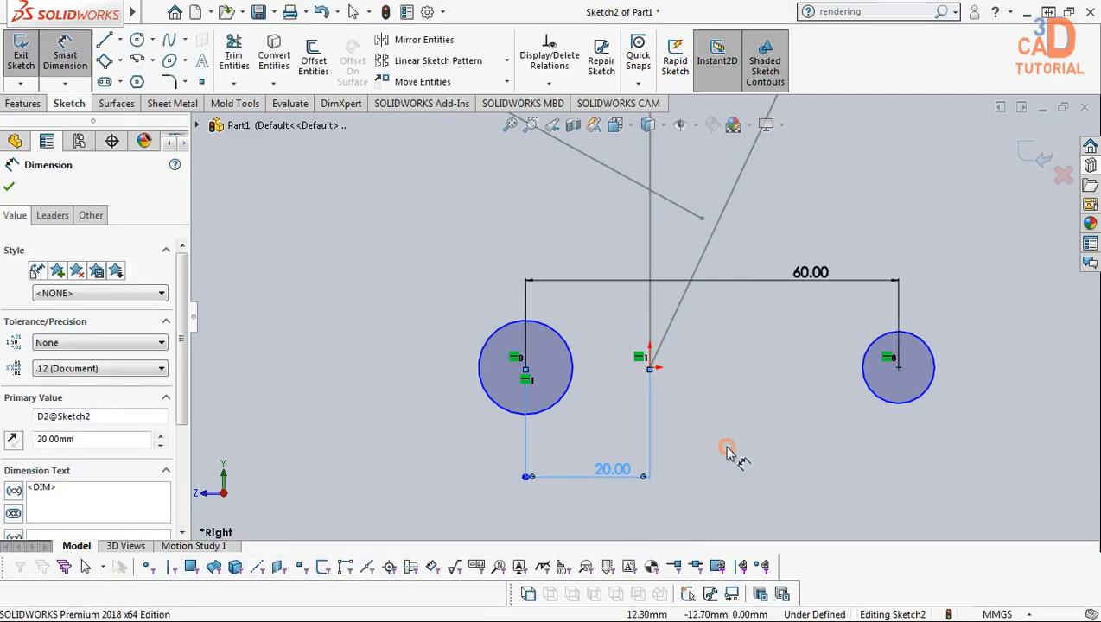
key(Escape)
scroll(769, 387, down, 1)
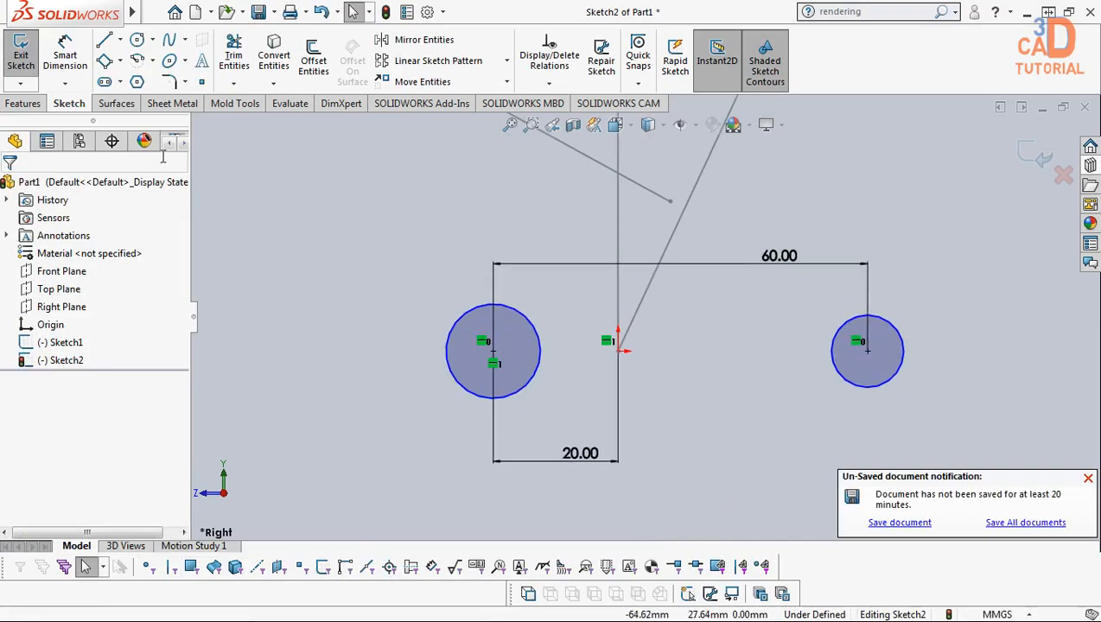
Dimension the larger circle's diameter and set it to 13 mm
click(52, 52)
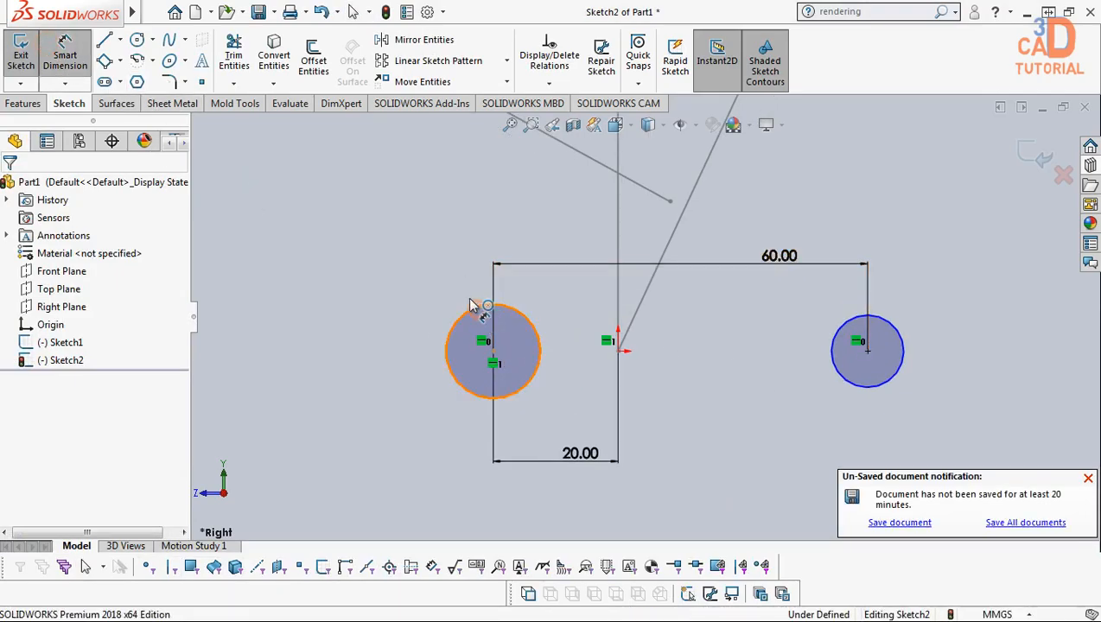
click(419, 292)
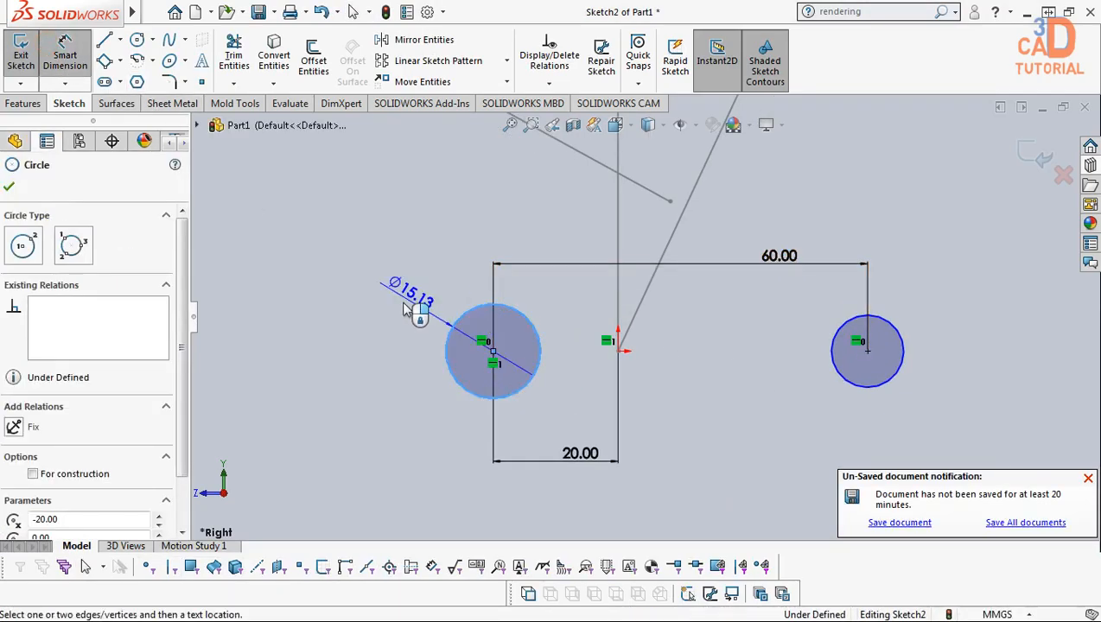
click(383, 404)
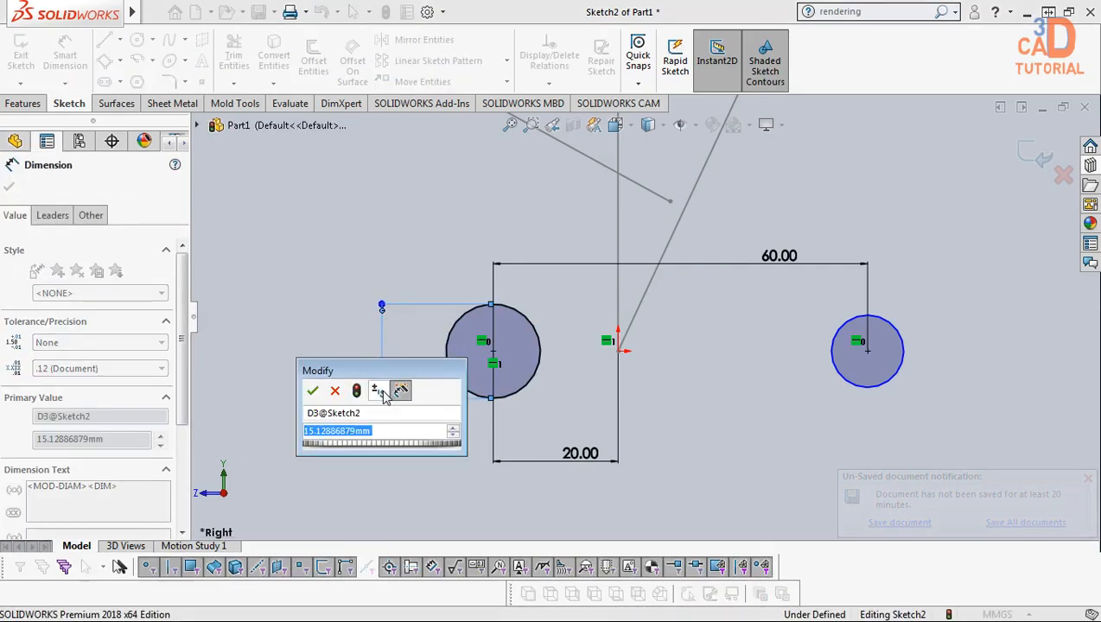
text(13)
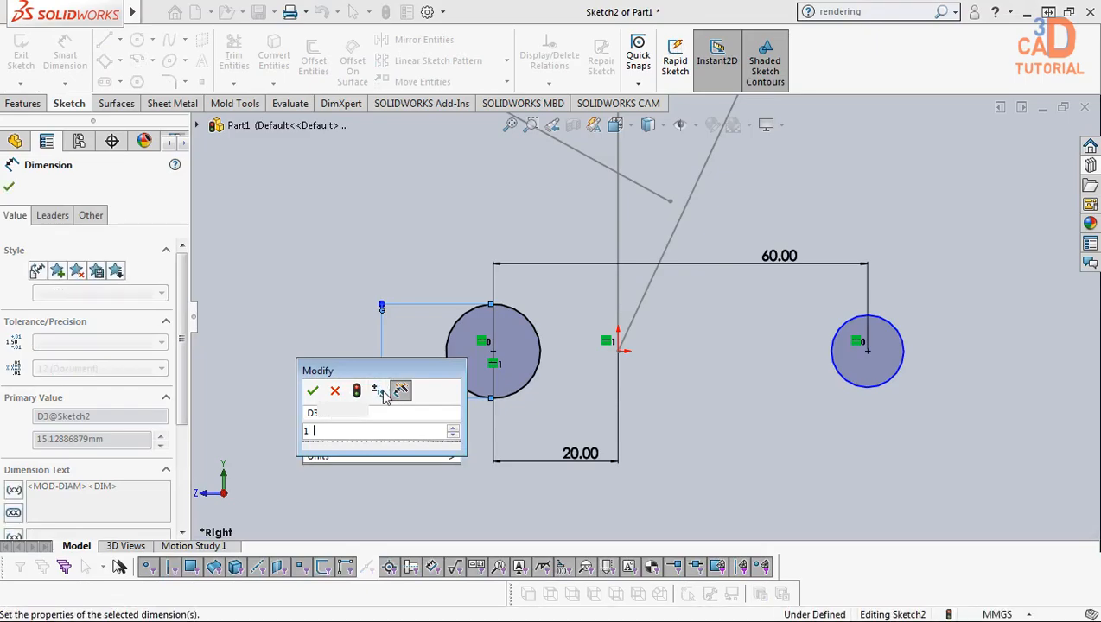
key(Return)
click(423, 445)
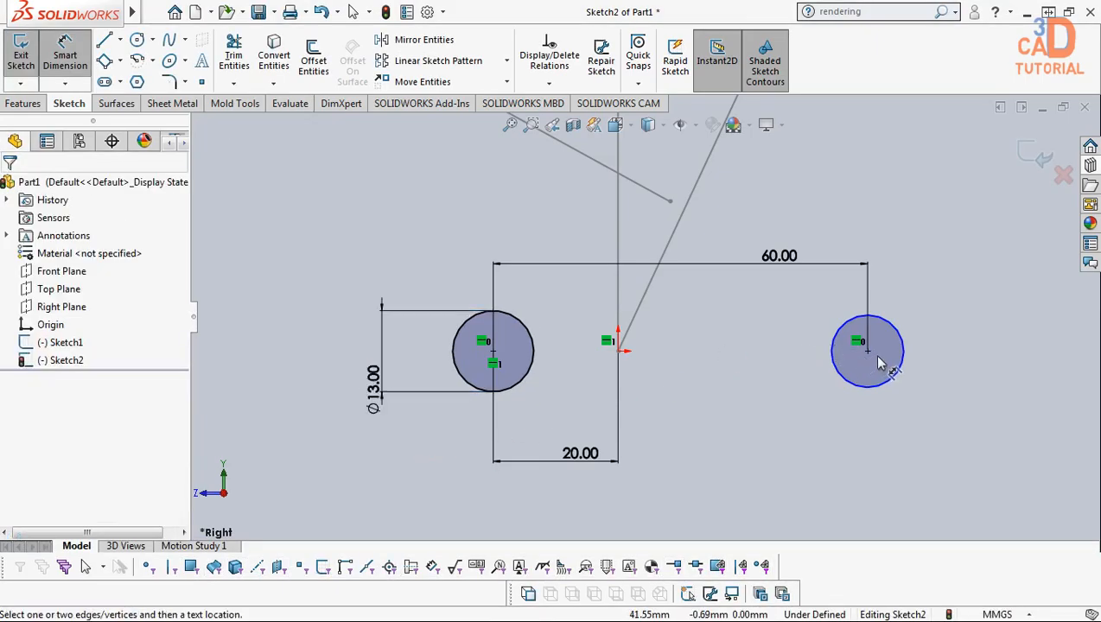
Dimension the smaller circle's diameter and set it to 5 mm
click(890, 385)
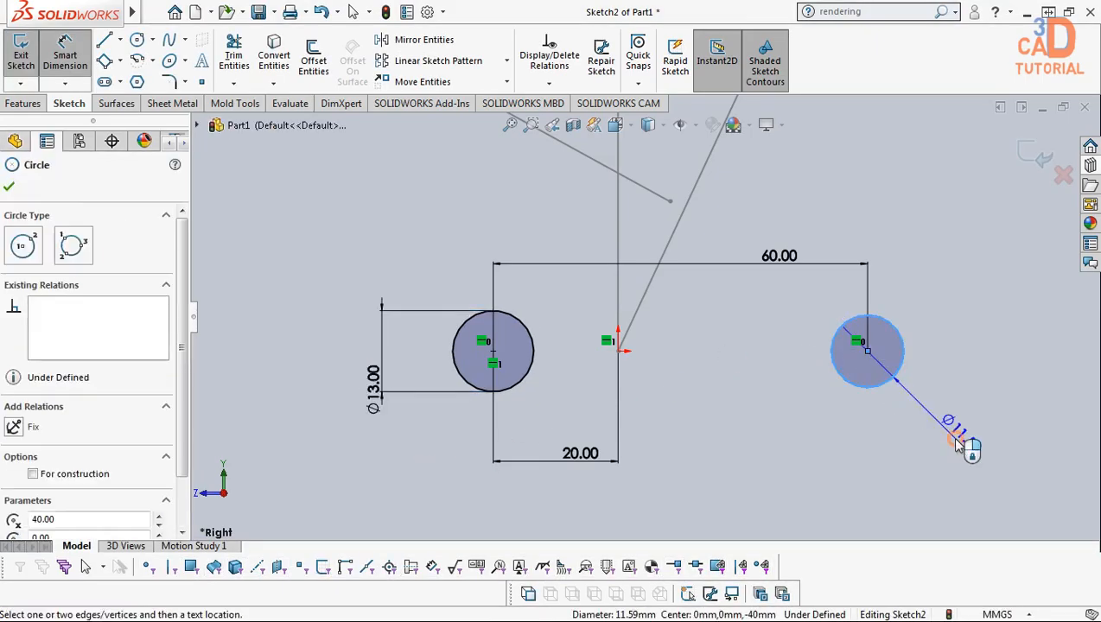
click(956, 445)
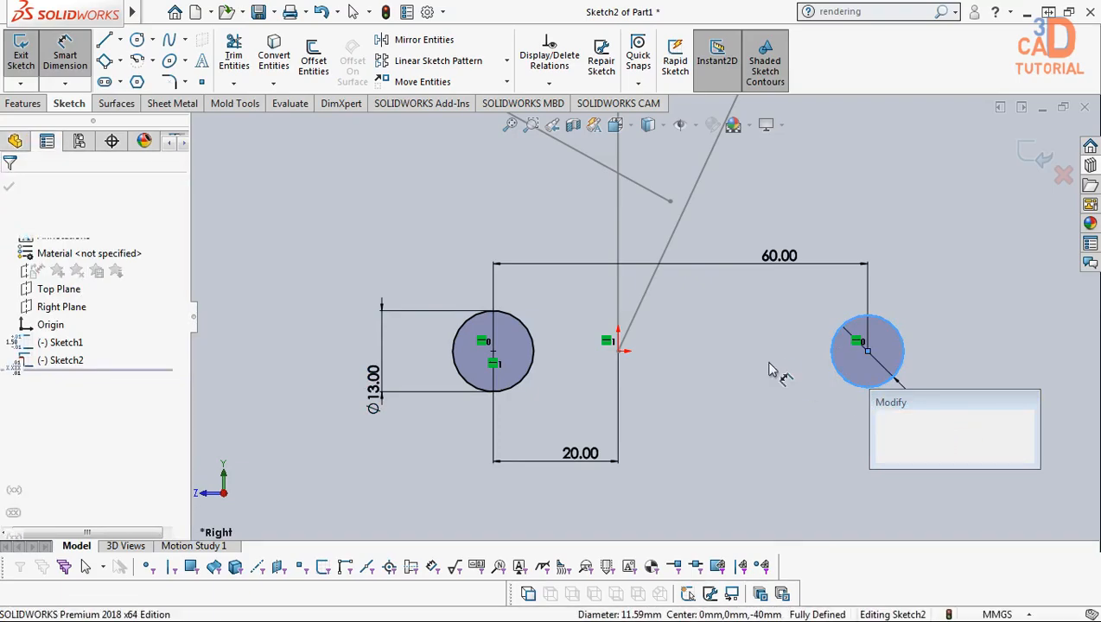
text(5)
key(Return)
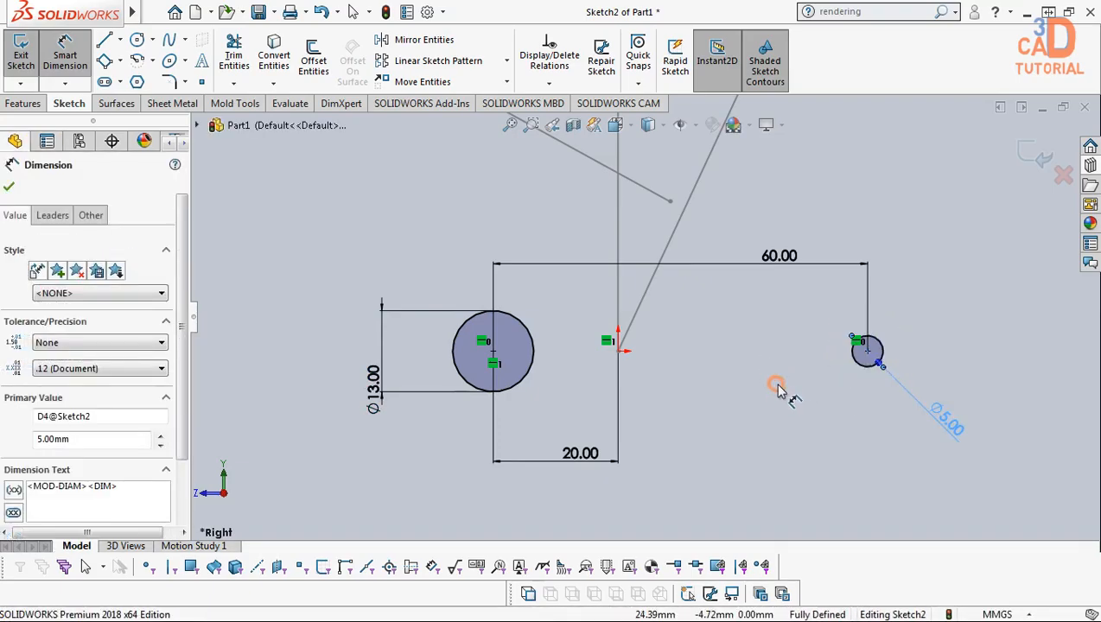
key(Escape)
key(Escape)
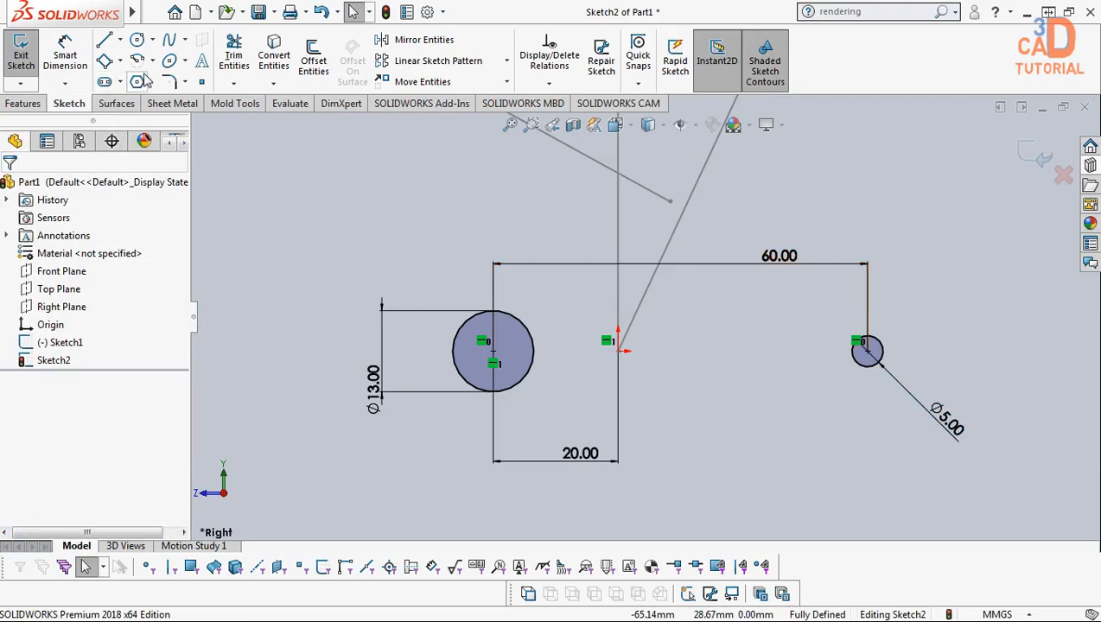
click(152, 40)
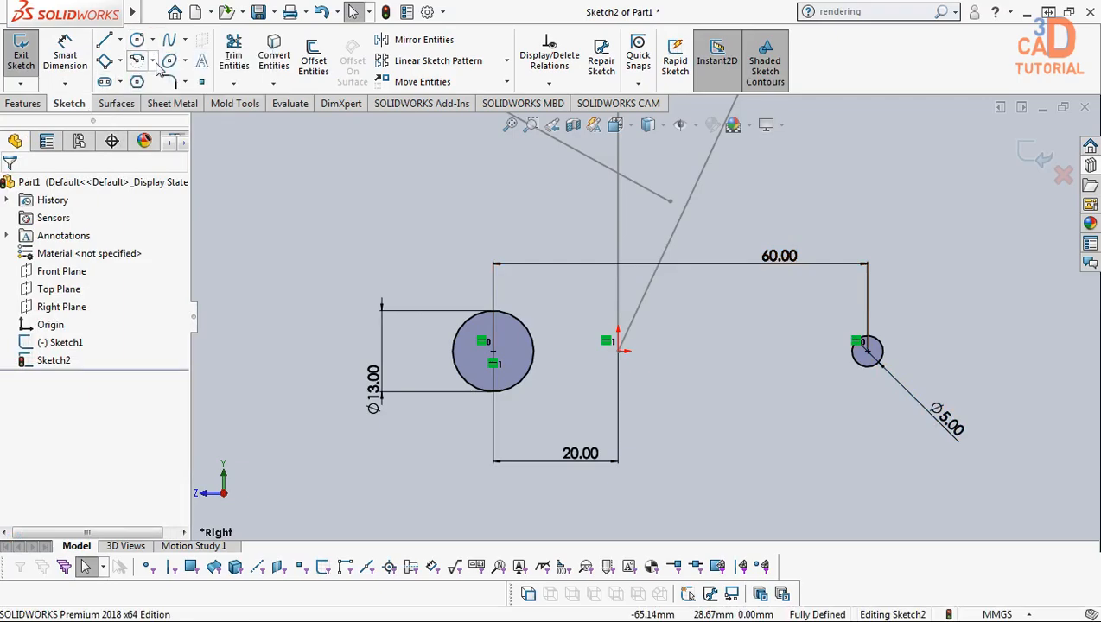
click(152, 61)
click(167, 121)
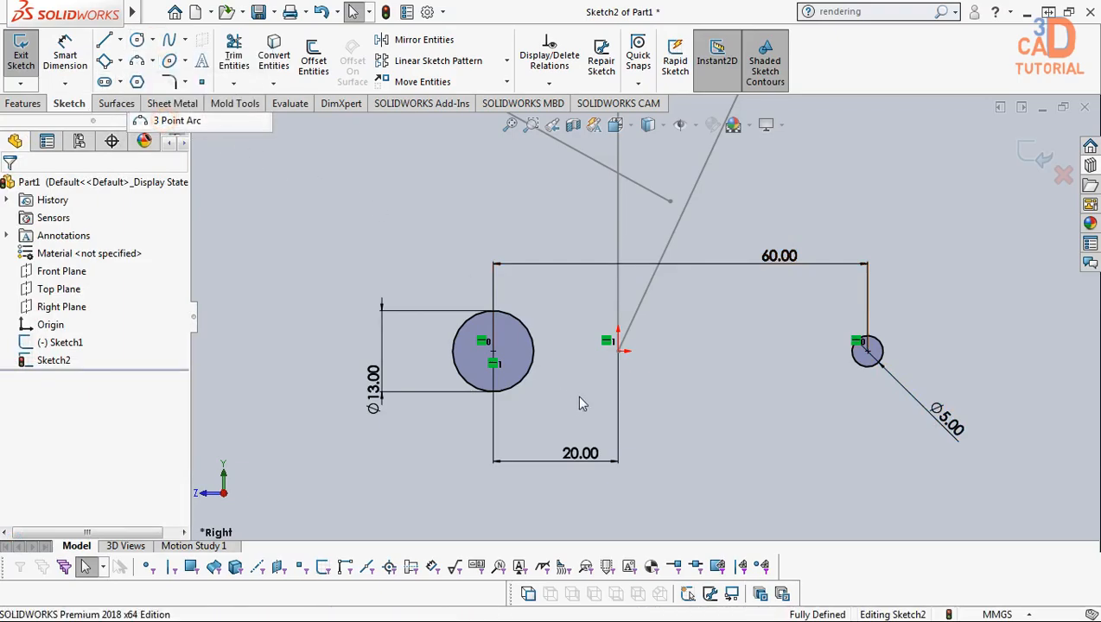
click(527, 398)
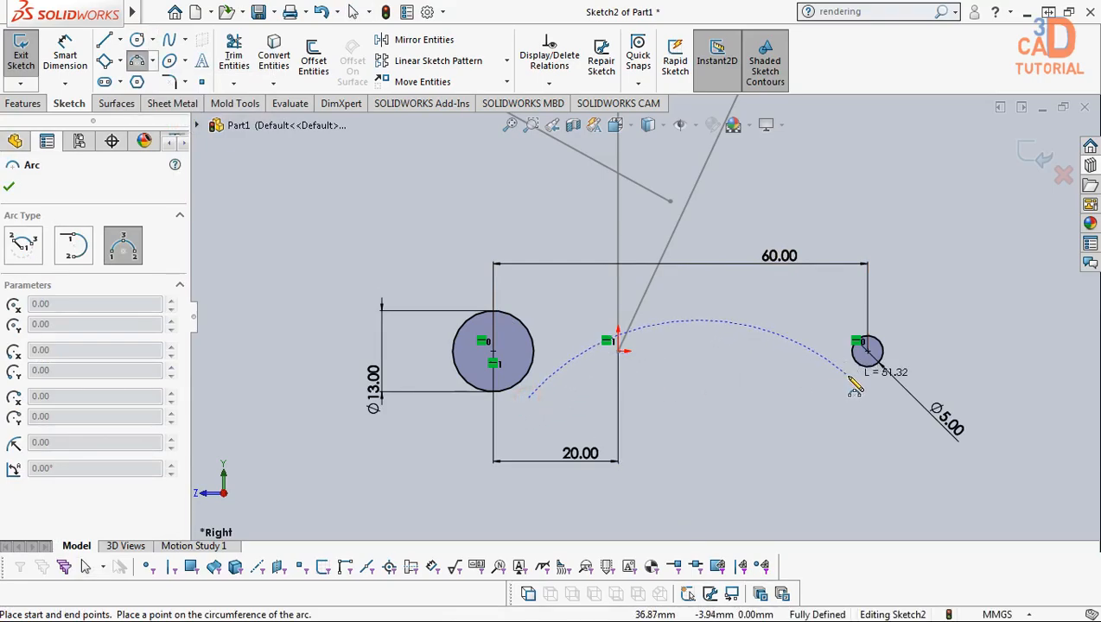
key(Escape)
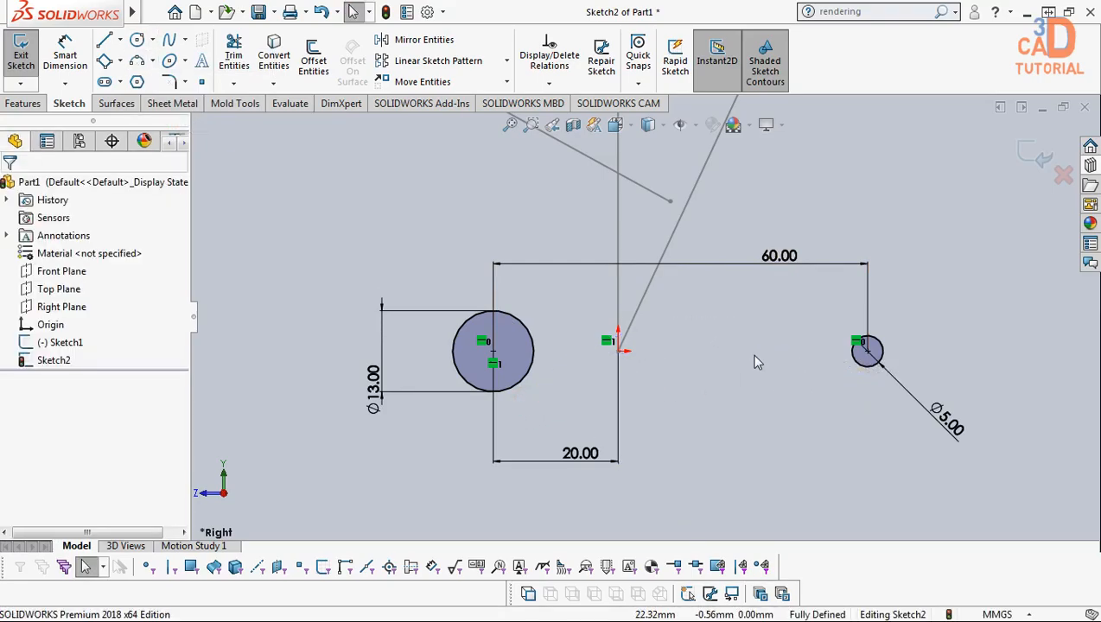
Sketch a shallow upward-bulging 3 Point Arc of about 87 mm radius between the two circles, running just below the origin
click(184, 81)
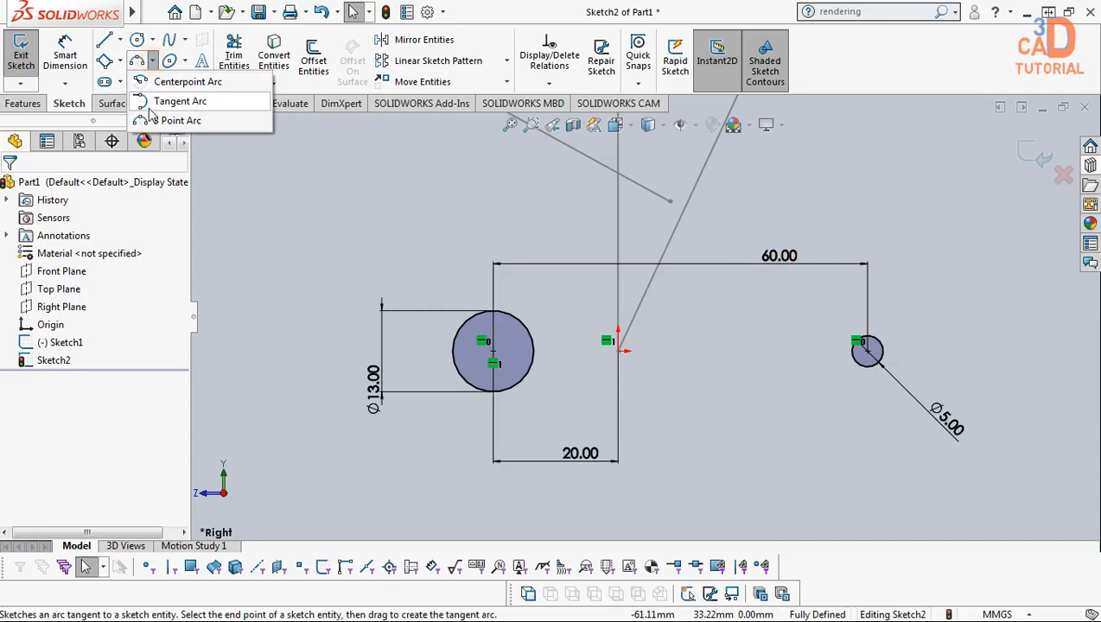
click(519, 403)
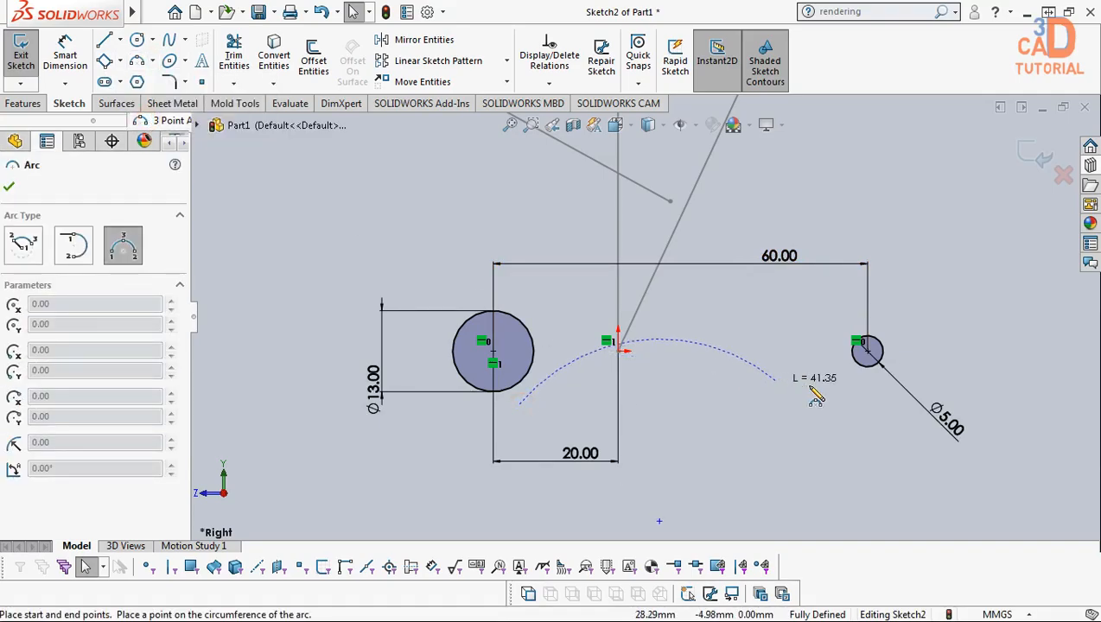
click(855, 384)
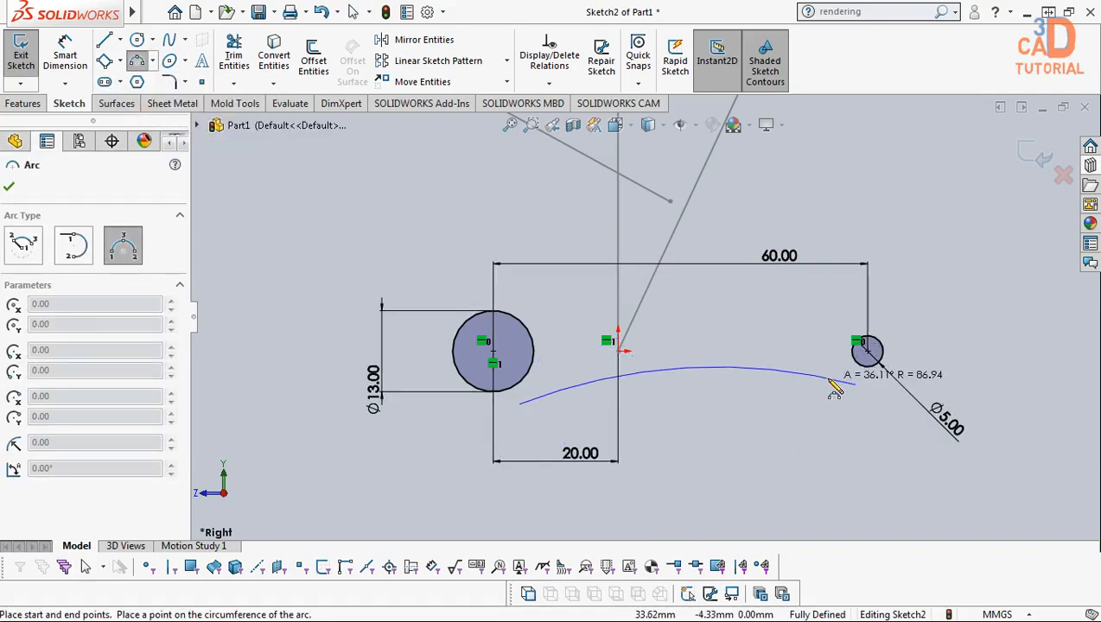
click(775, 373)
Sketch a second upward-bulging 3 Point Arc of about 84 mm radius above the origin, spanning from the larger to the smaller circle
click(511, 301)
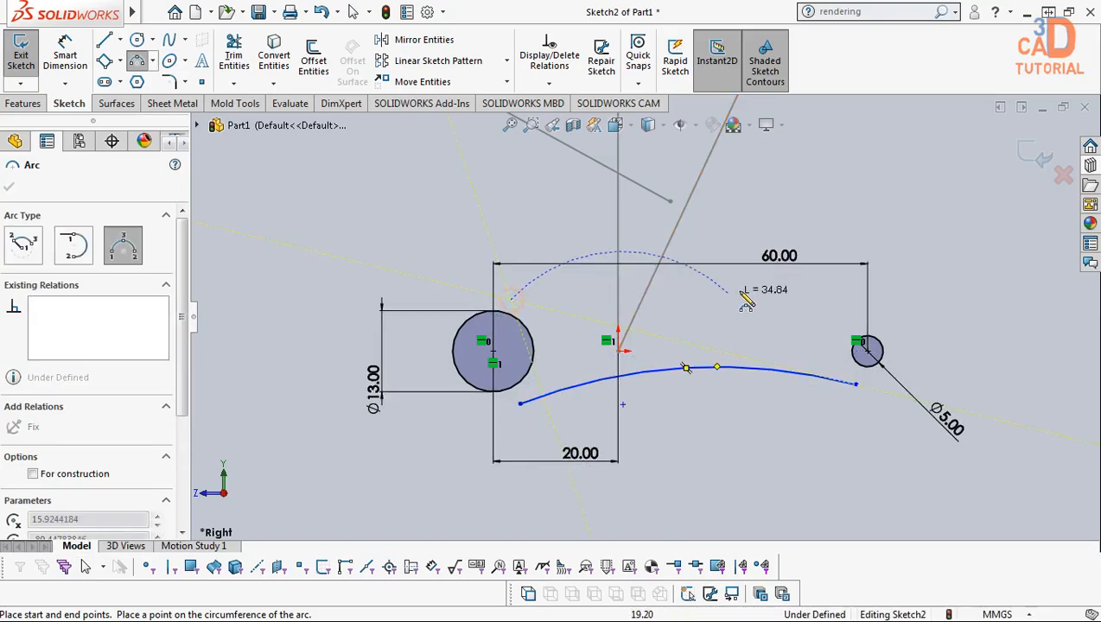
click(878, 320)
click(858, 313)
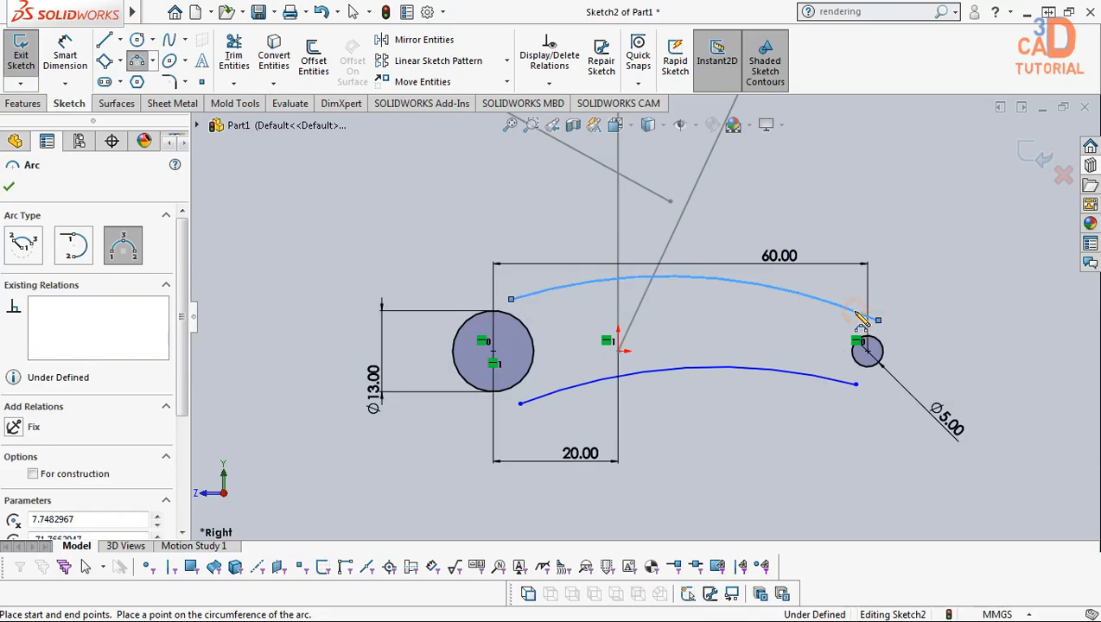
key(Escape)
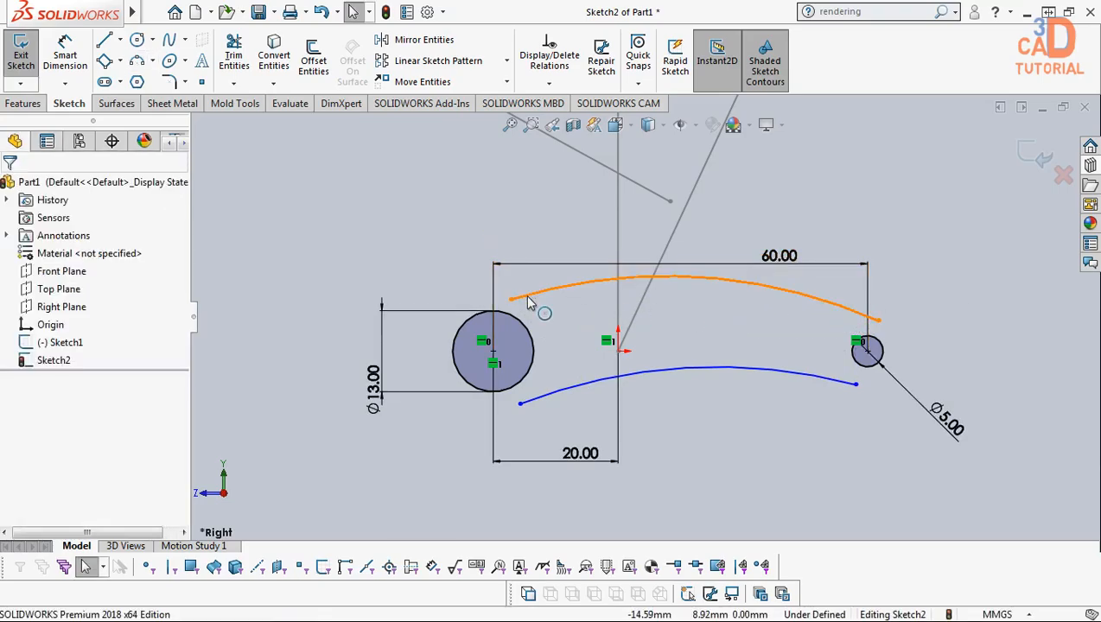
Add a Tangent relation between the upper arc and the 13 mm circle
click(528, 297)
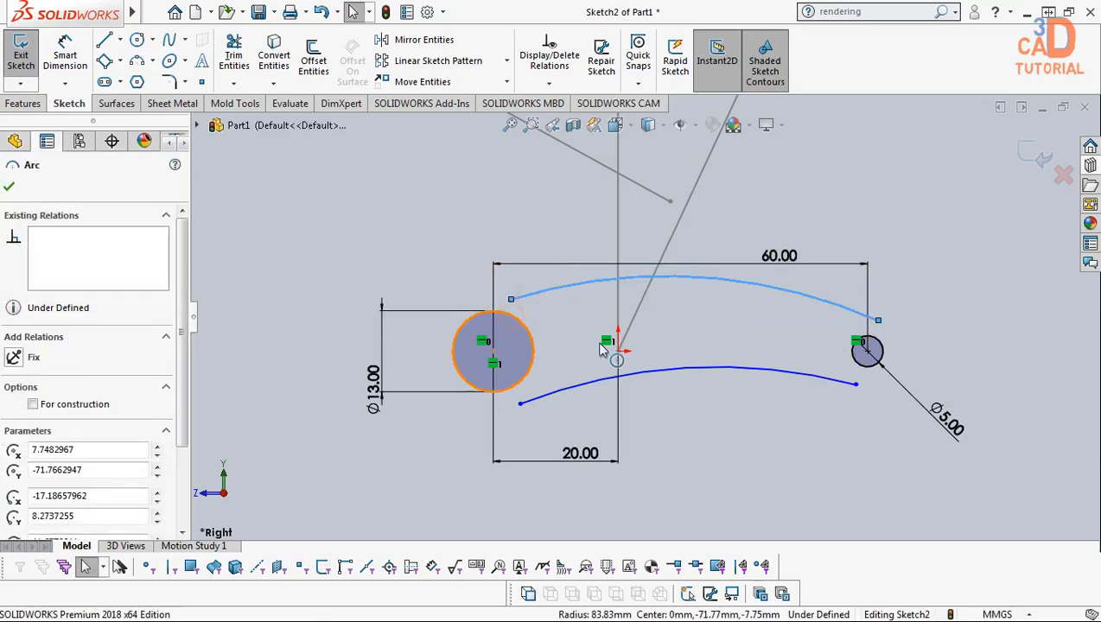
click(508, 363)
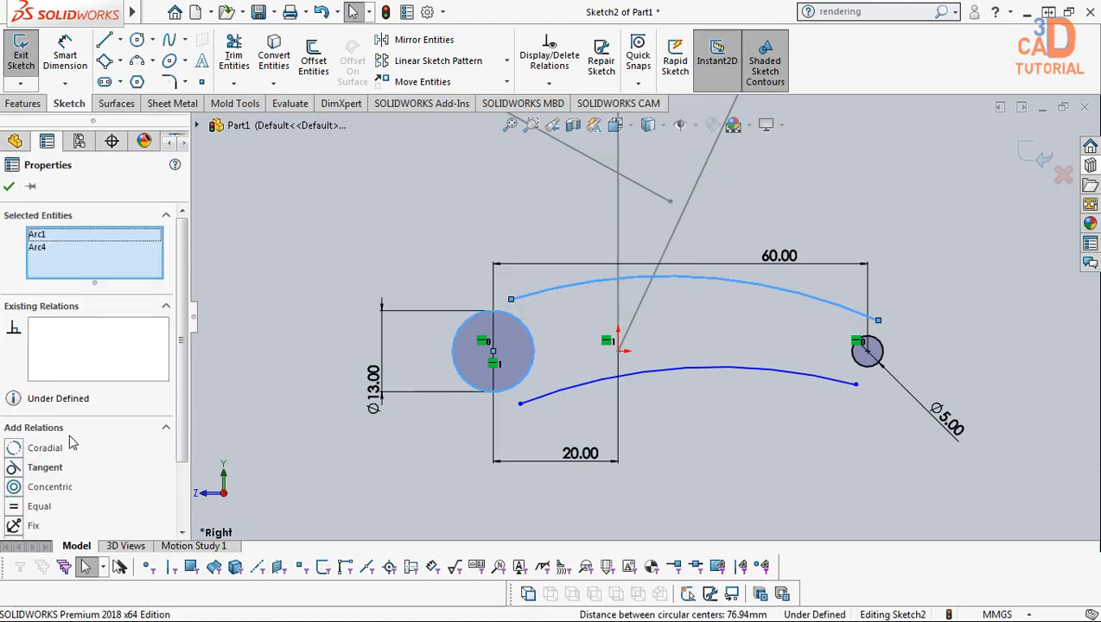
click(43, 467)
click(757, 434)
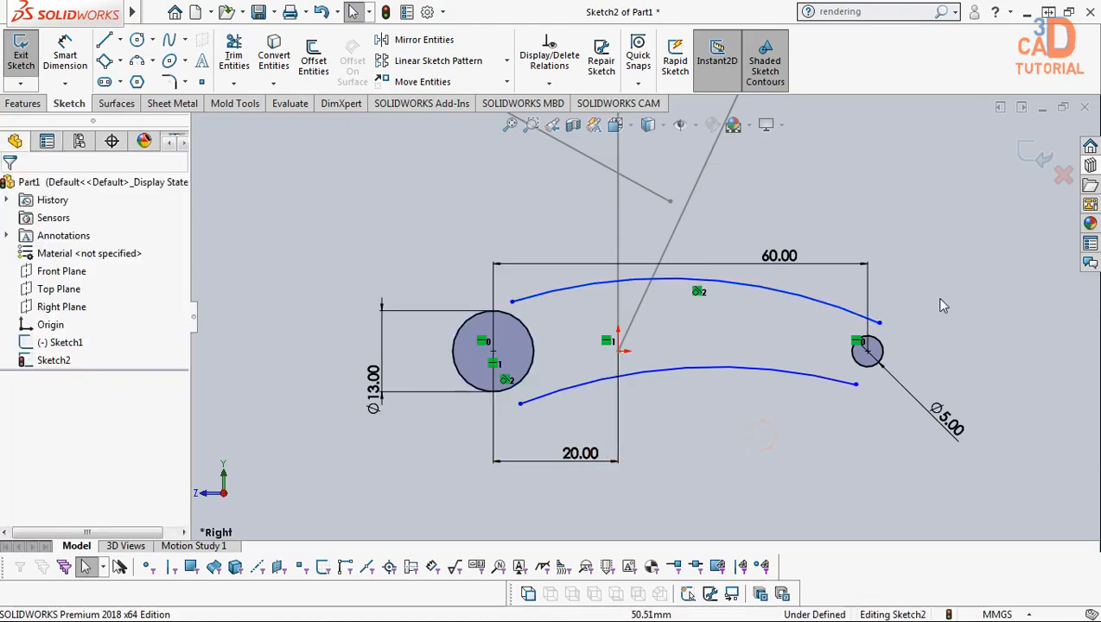
Add a Tangent relation between the upper arc and the 5 mm circle
click(882, 351)
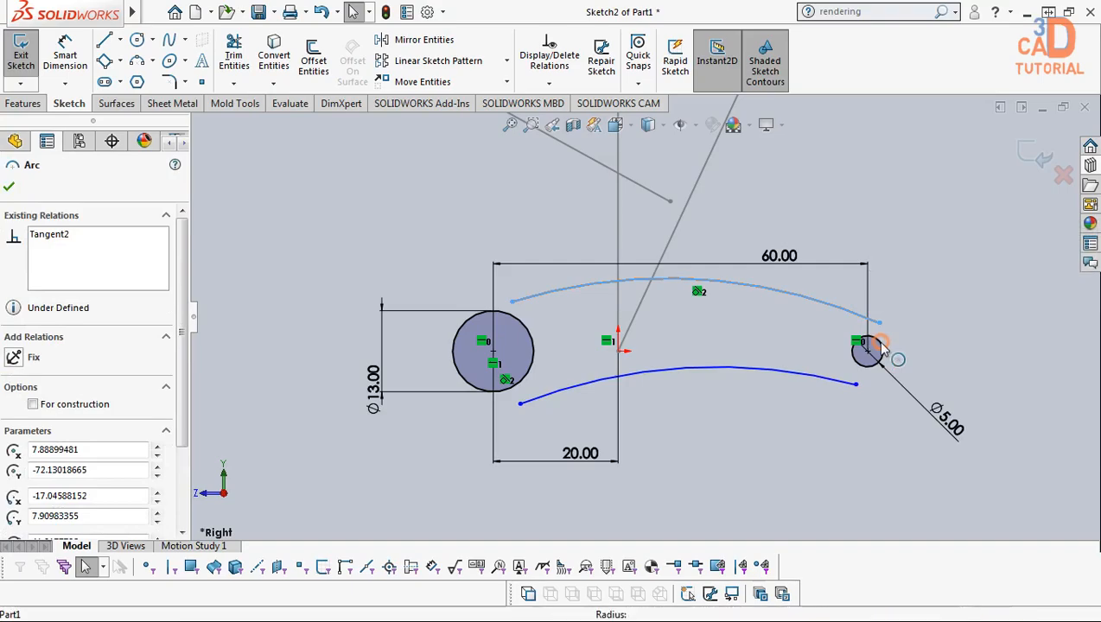
click(856, 361)
scroll(887, 358, up, 2)
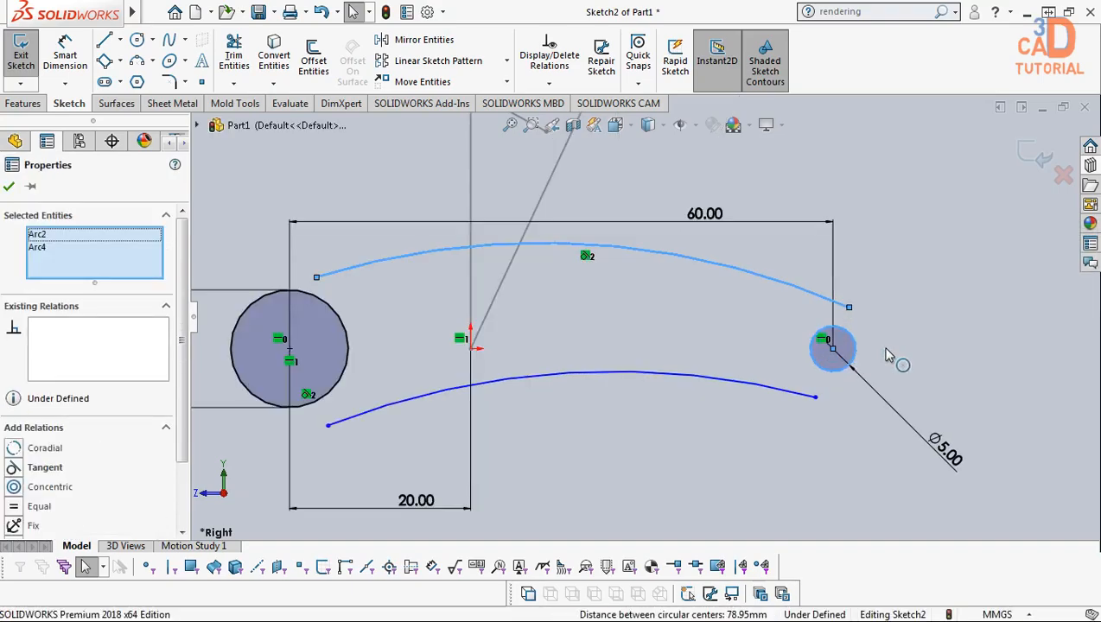
click(50, 468)
Add a Tangent relation between the lower arc and the 13 mm circle
click(423, 400)
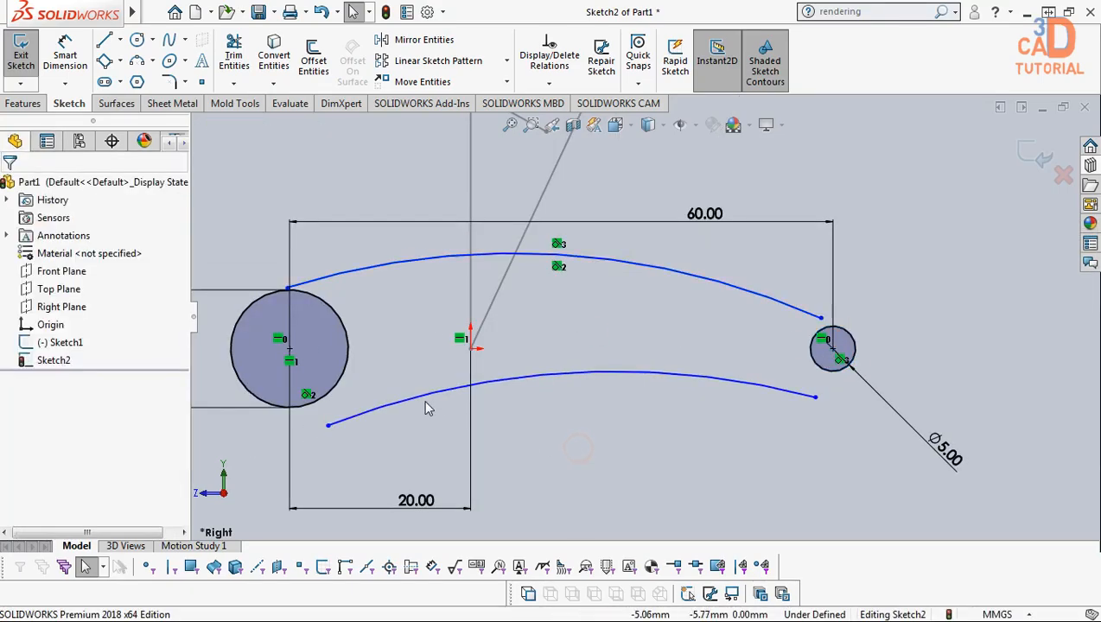
ctrl+click(344, 371)
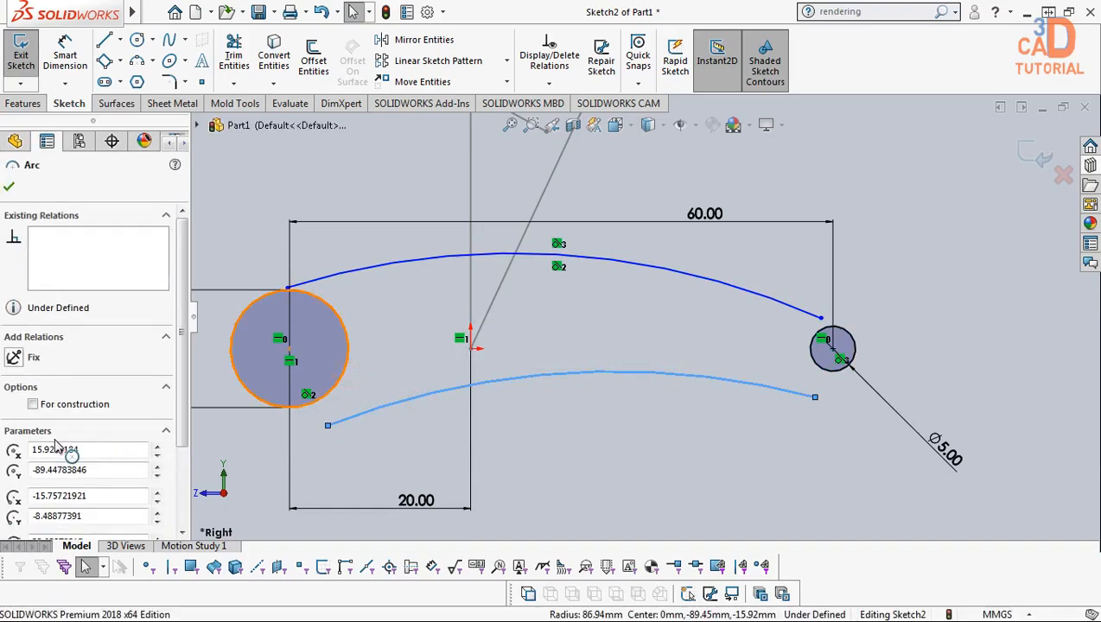
click(39, 458)
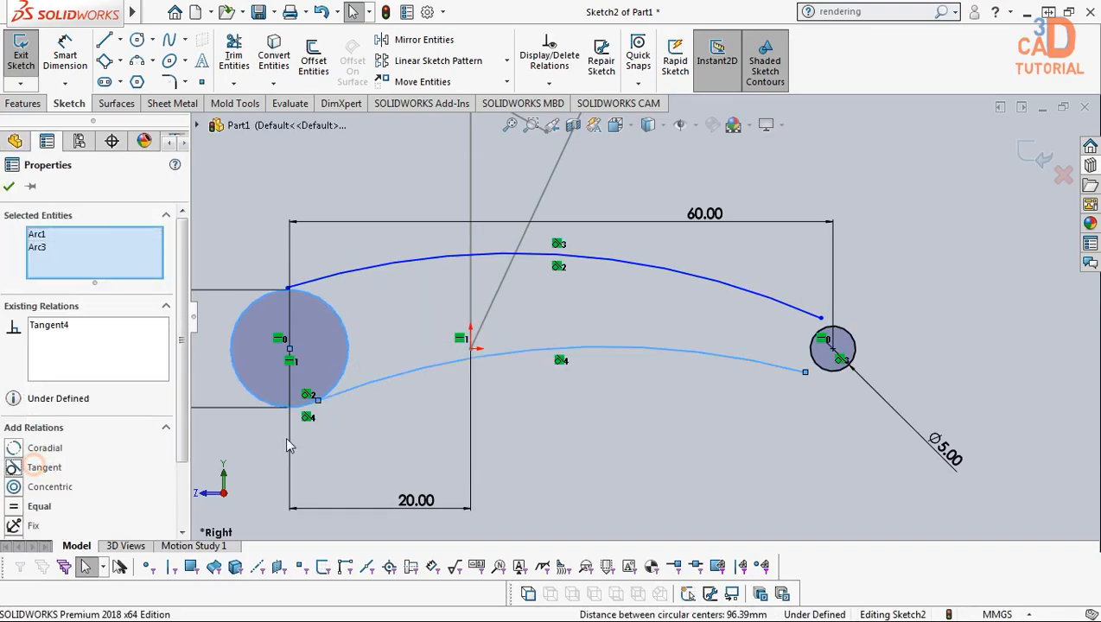
Add a Tangent relation between the lower arc and the 5 mm circle
click(712, 403)
click(802, 367)
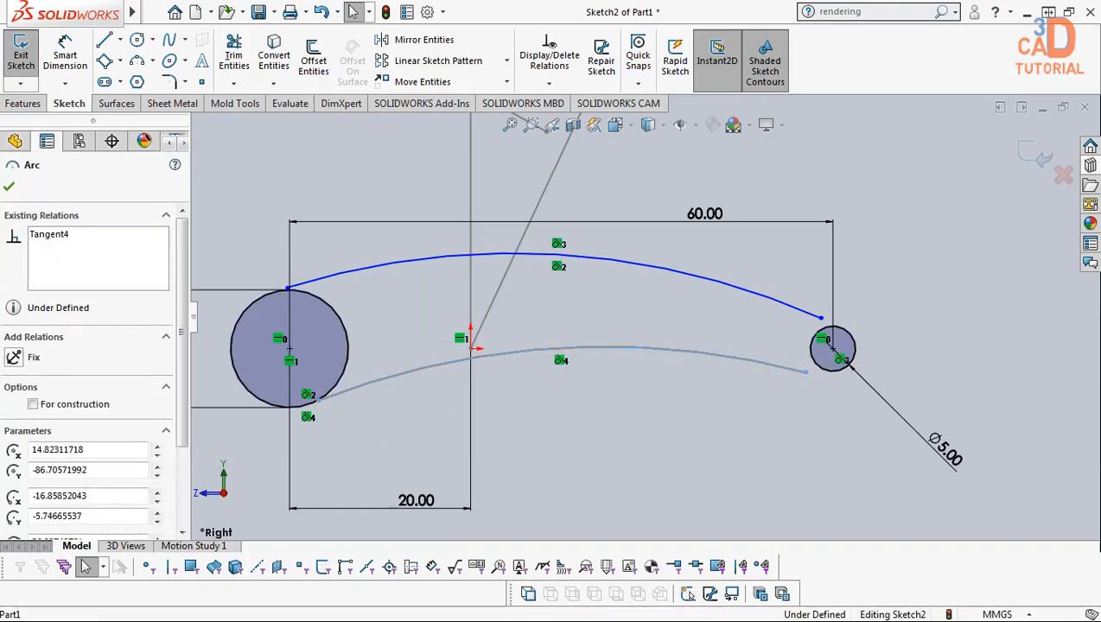
ctrl+click(836, 351)
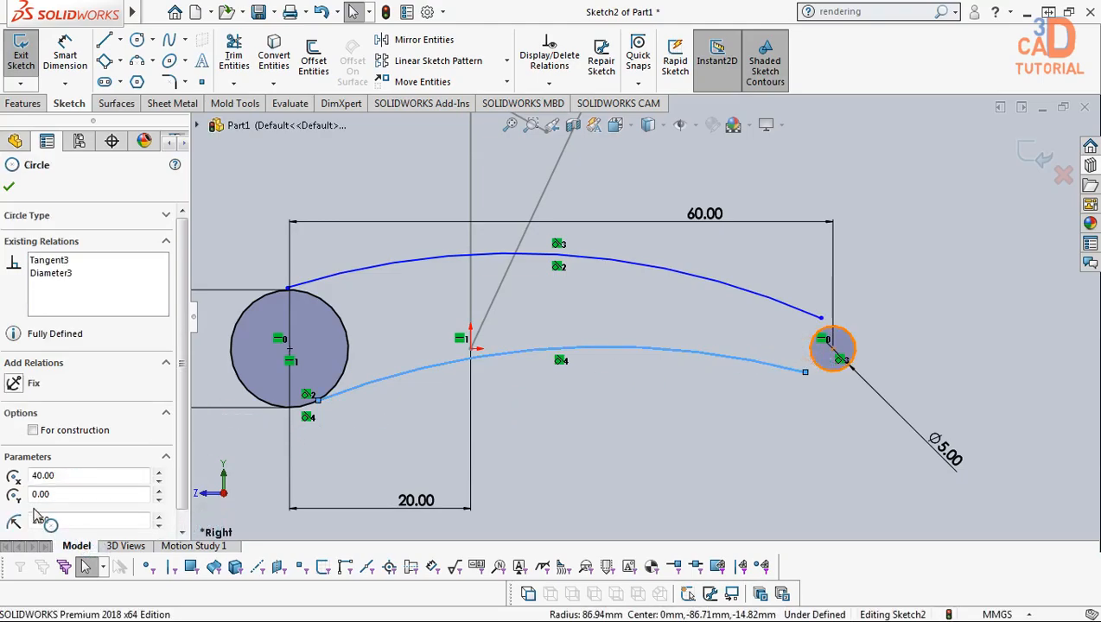
click(45, 467)
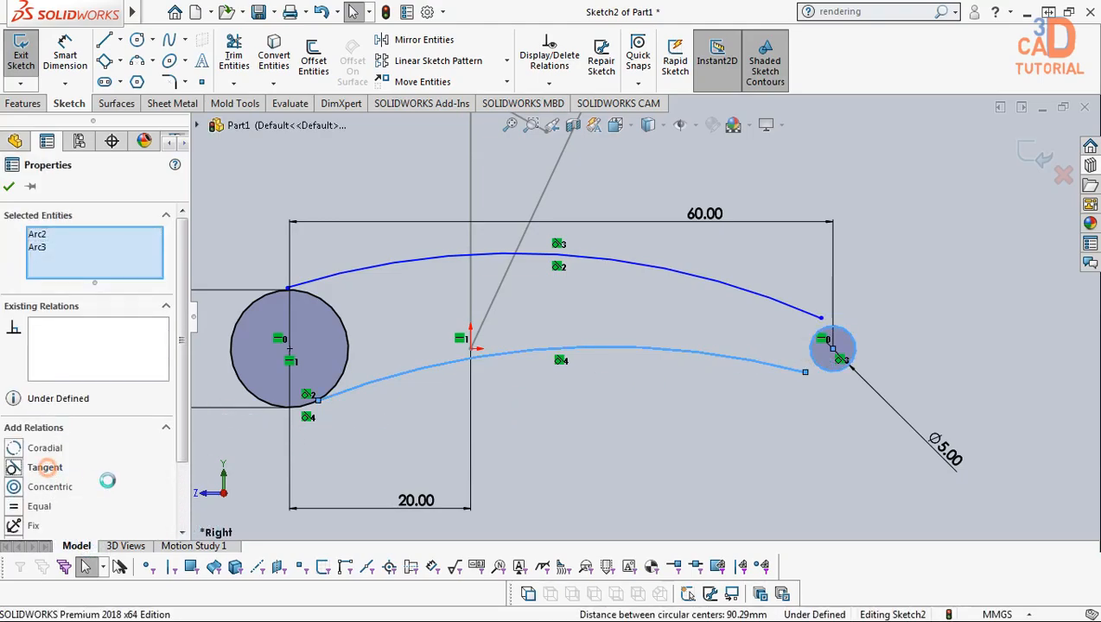
click(659, 458)
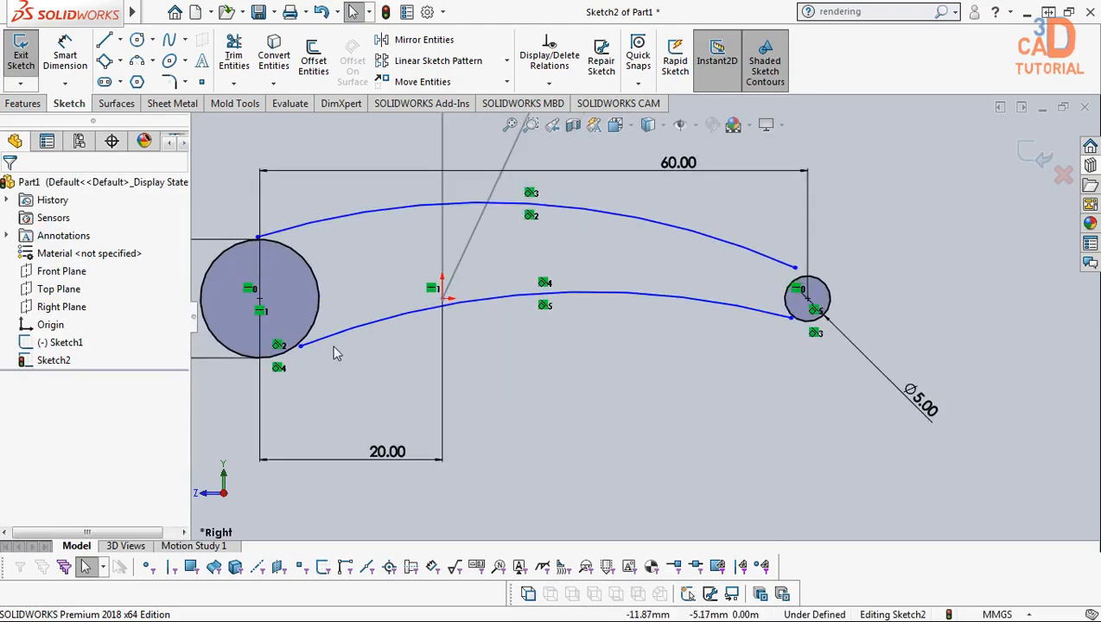
Extend both ends of the lower arc past its tangent points on the 13 mm and 5 mm circles
scroll(337, 355, down, 3)
drag(352, 340, 226, 403)
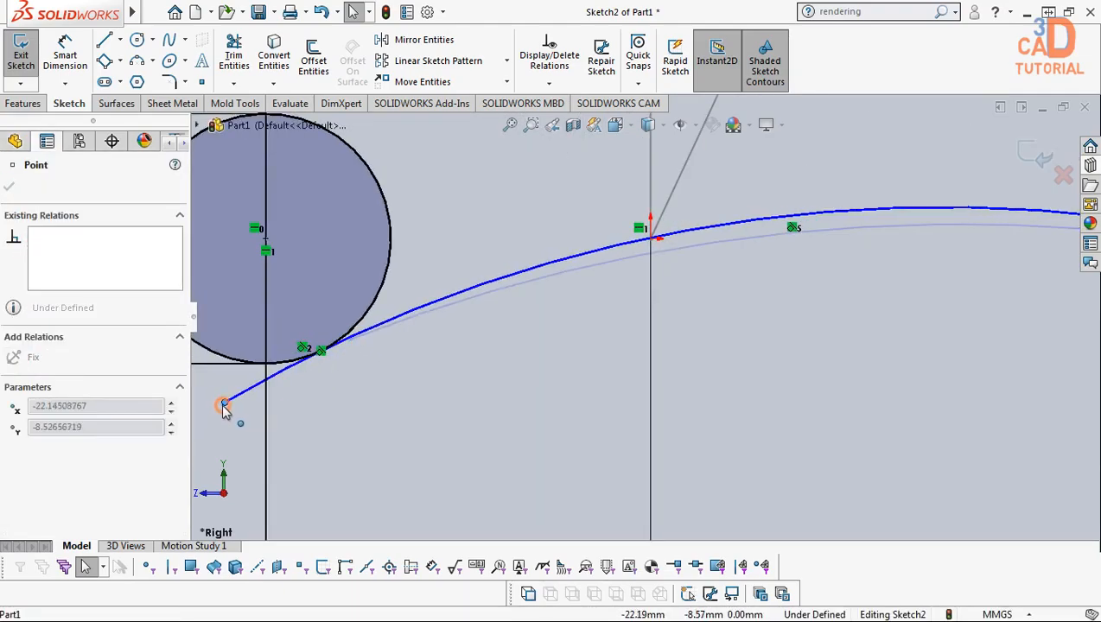
scroll(906, 362, up, 3)
scroll(907, 320, down, 3)
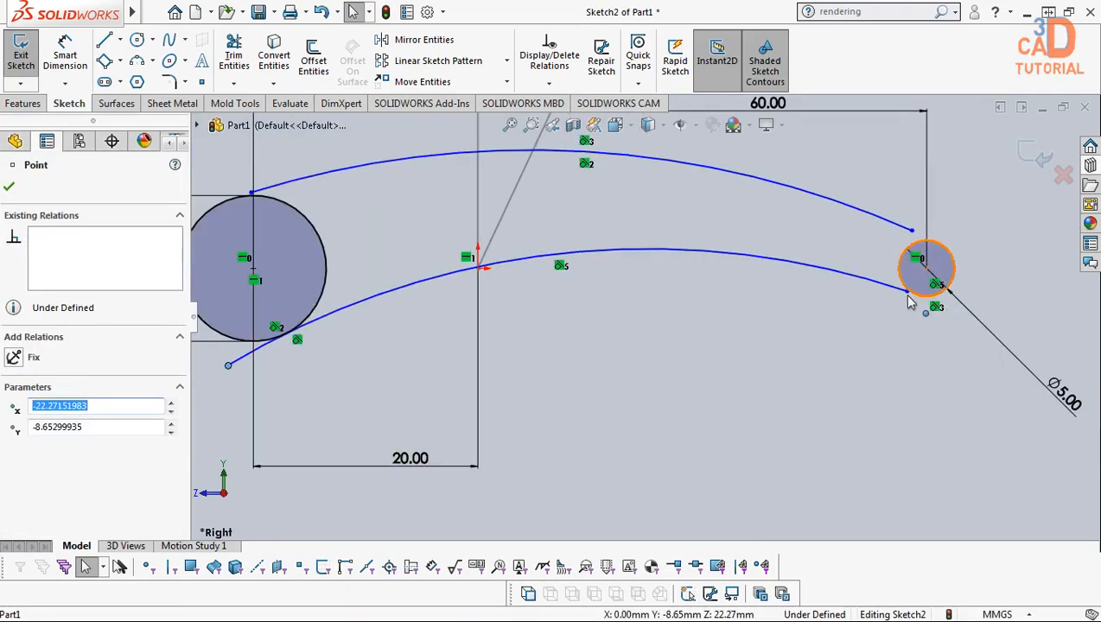
mouse_move(929, 312)
mouse_down()
mouse_move(953, 326)
mouse_move(953, 315)
mouse_up()
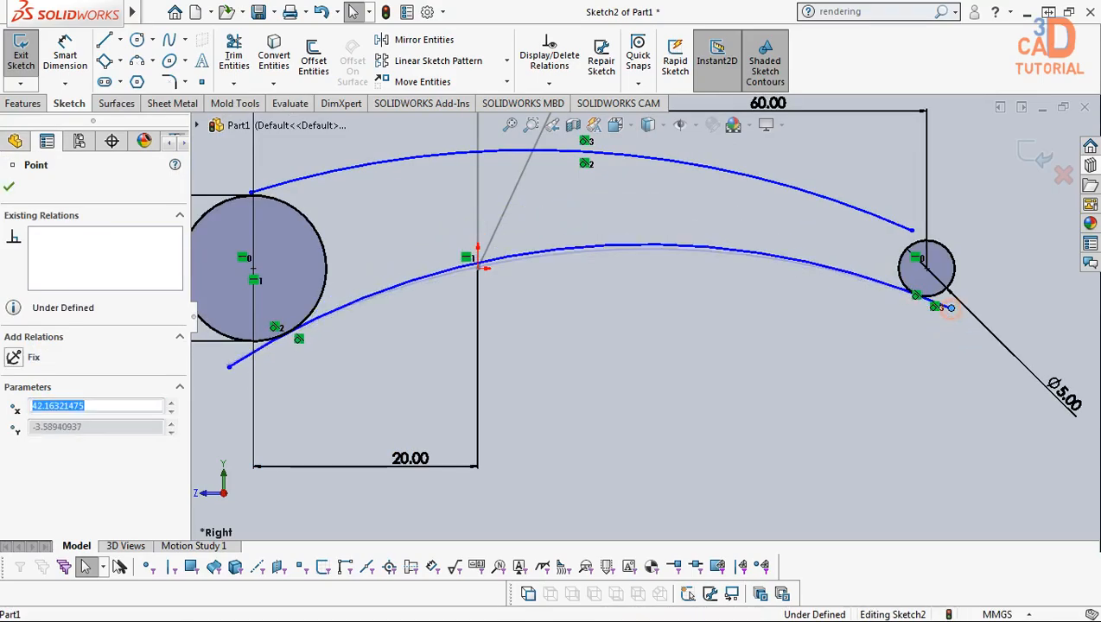
Extend the upper arc's end at the 5 mm circle so it reaches past the tangent point
scroll(826, 261, up, 3)
scroll(827, 259, down, 2)
drag(818, 260, 842, 268)
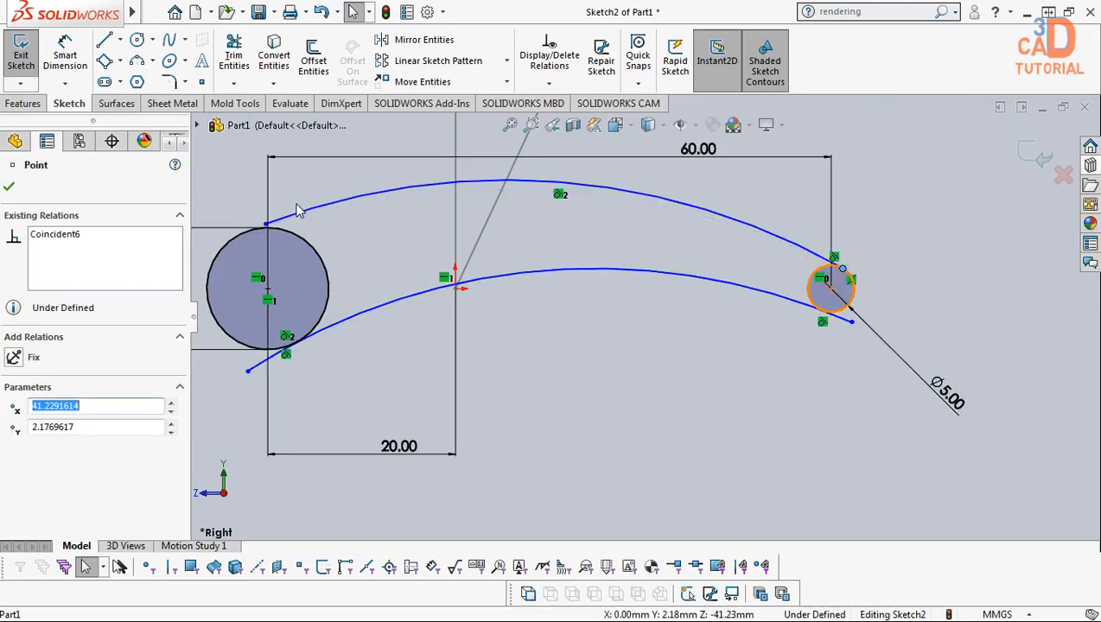
scroll(299, 209, up, 3)
scroll(216, 167, down, 3)
Dimension the upper arc with a radius of 85 mm
click(65, 53)
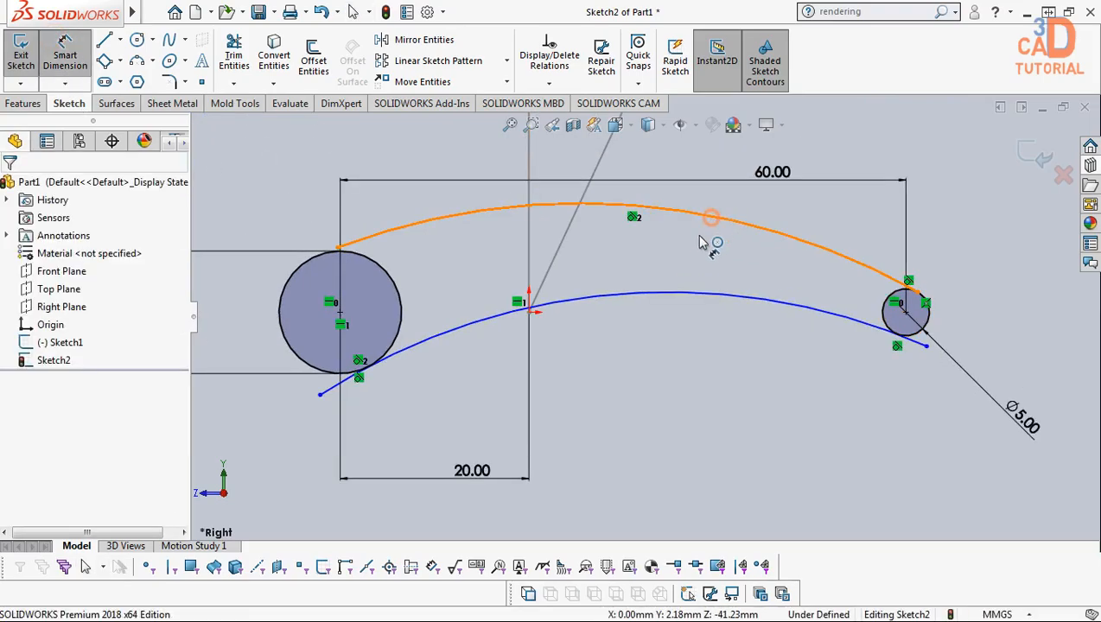
click(679, 419)
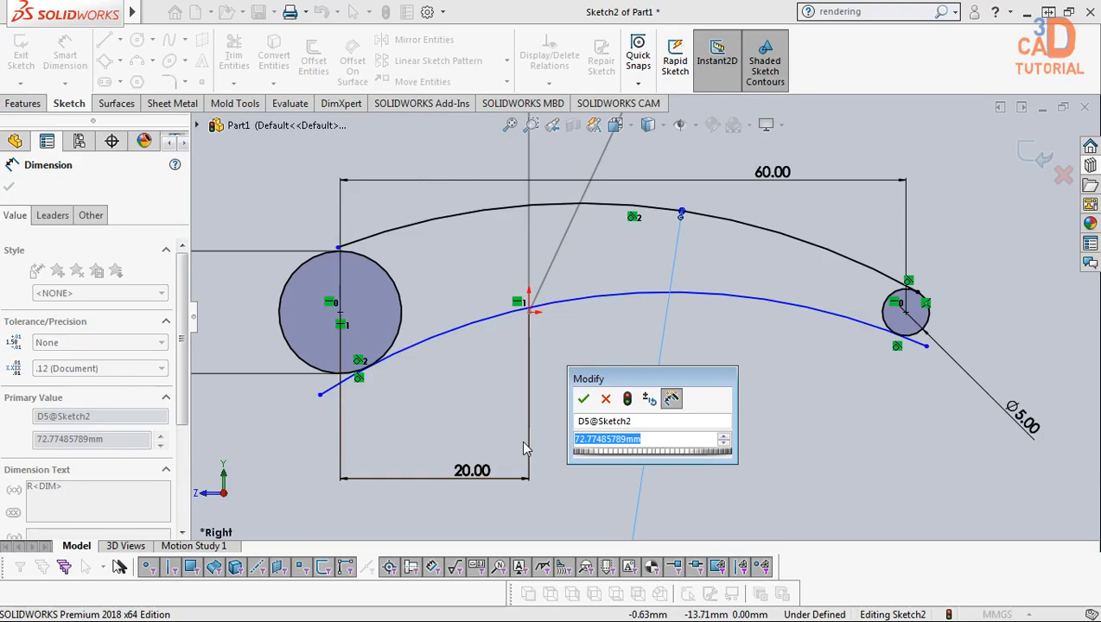
text(85)
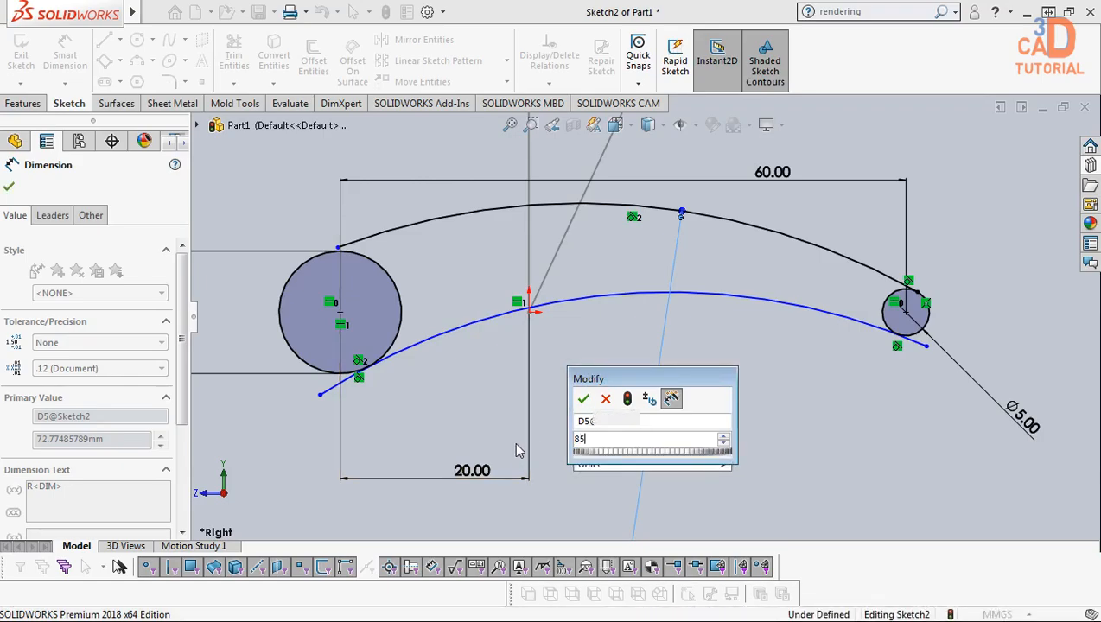
key(Return)
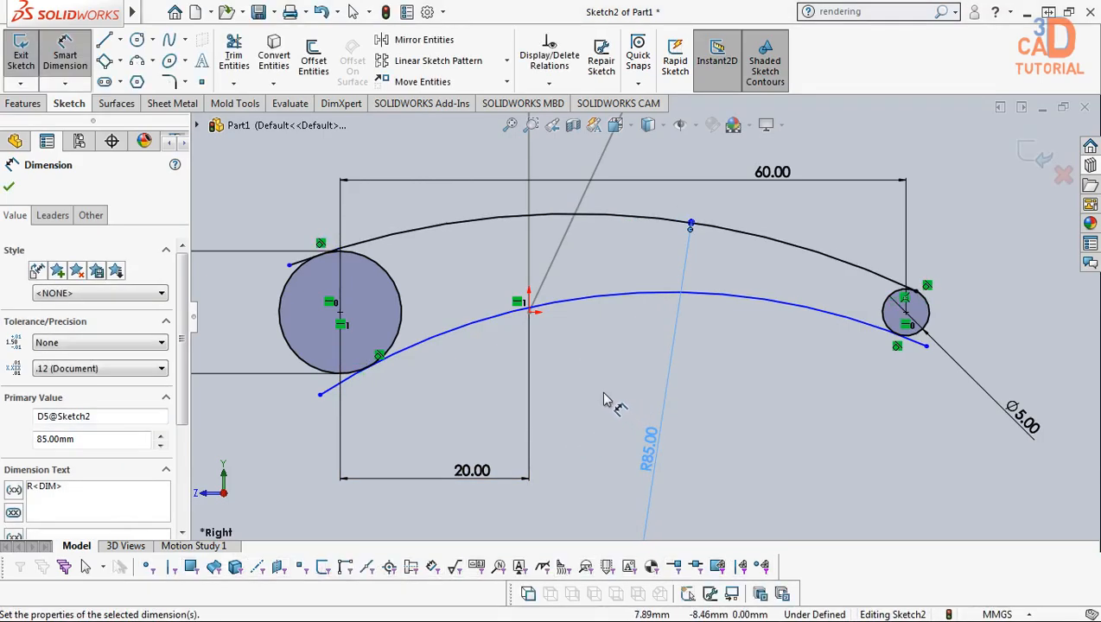
Dimension the lower arc with a radius of 60 mm
scroll(603, 395, up, 1)
click(483, 330)
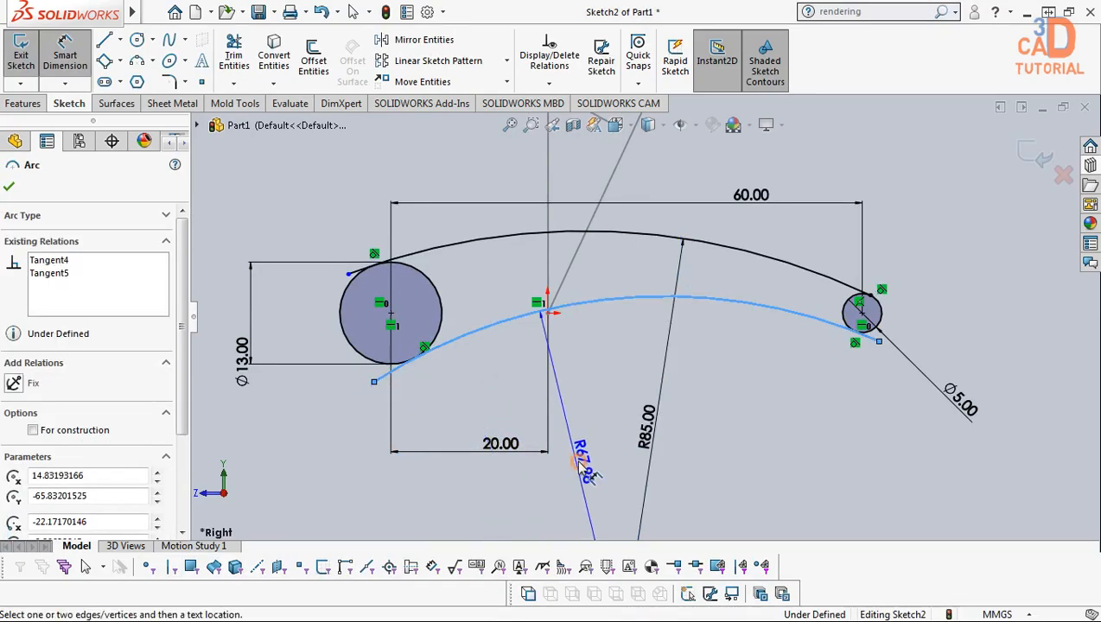
click(628, 478)
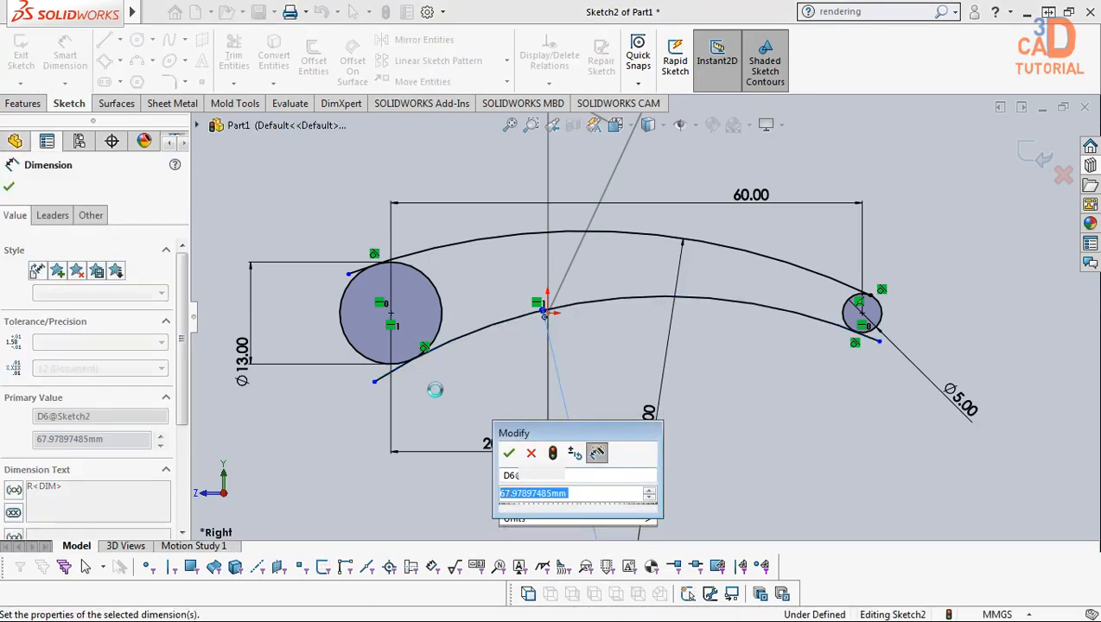
text(60)
key(Return)
key(Escape)
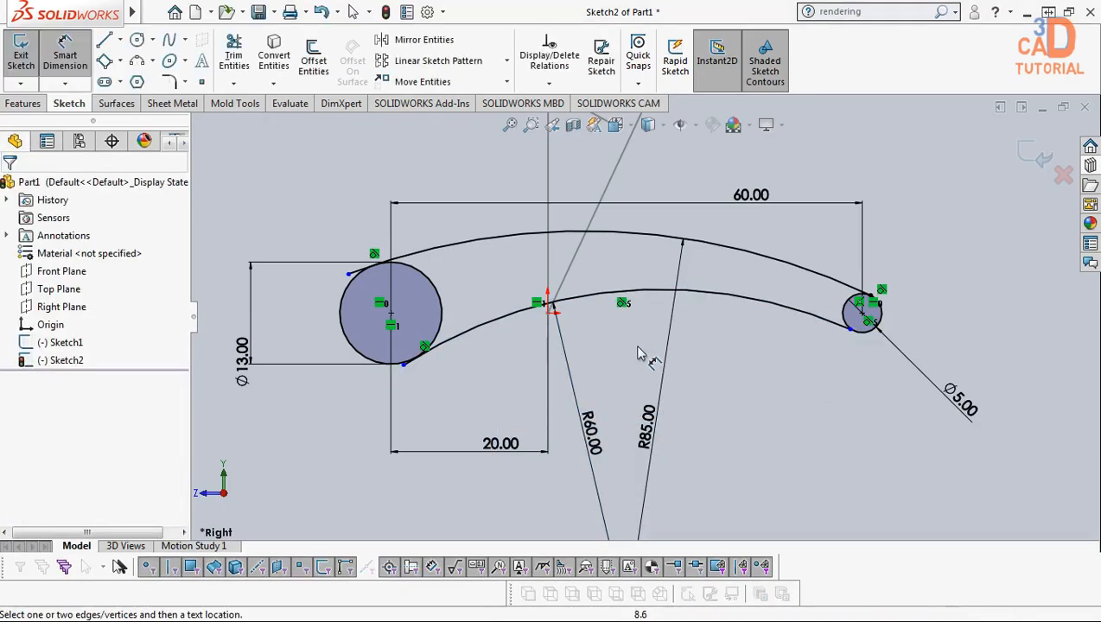
Stretch both ends of the 60 mm radius arc well beyond the two circles
scroll(609, 351, down, 2)
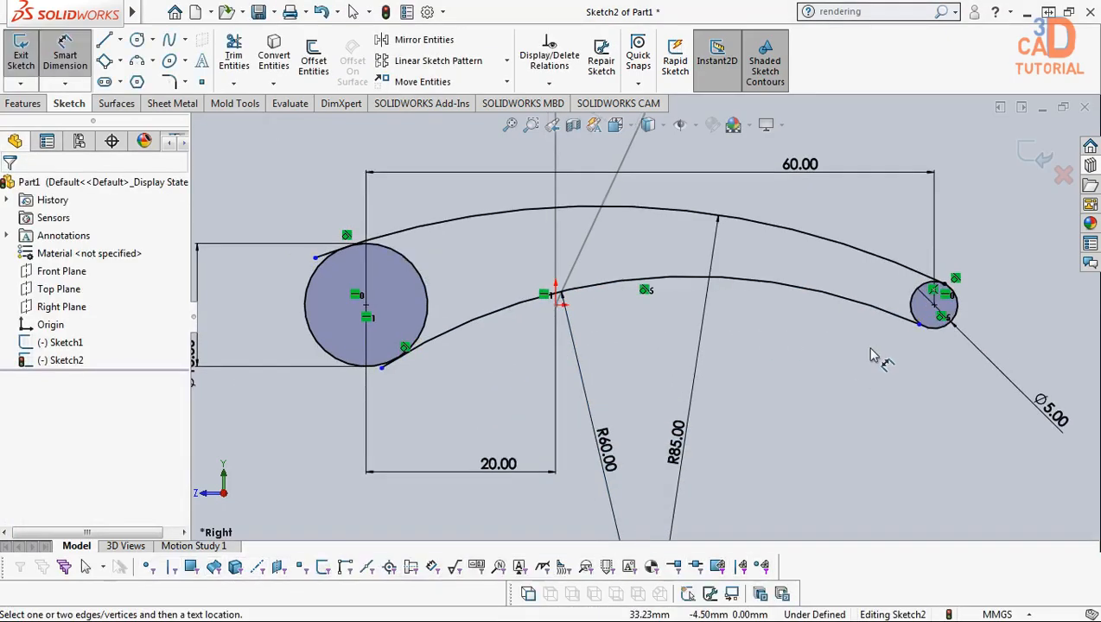
click(978, 358)
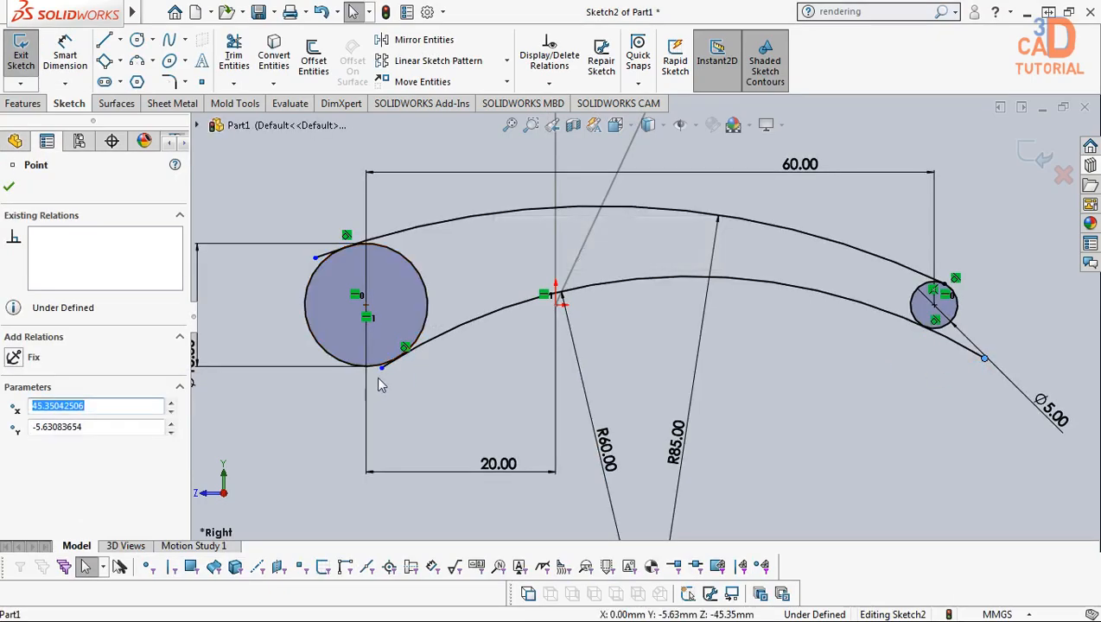
drag(383, 371, 332, 402)
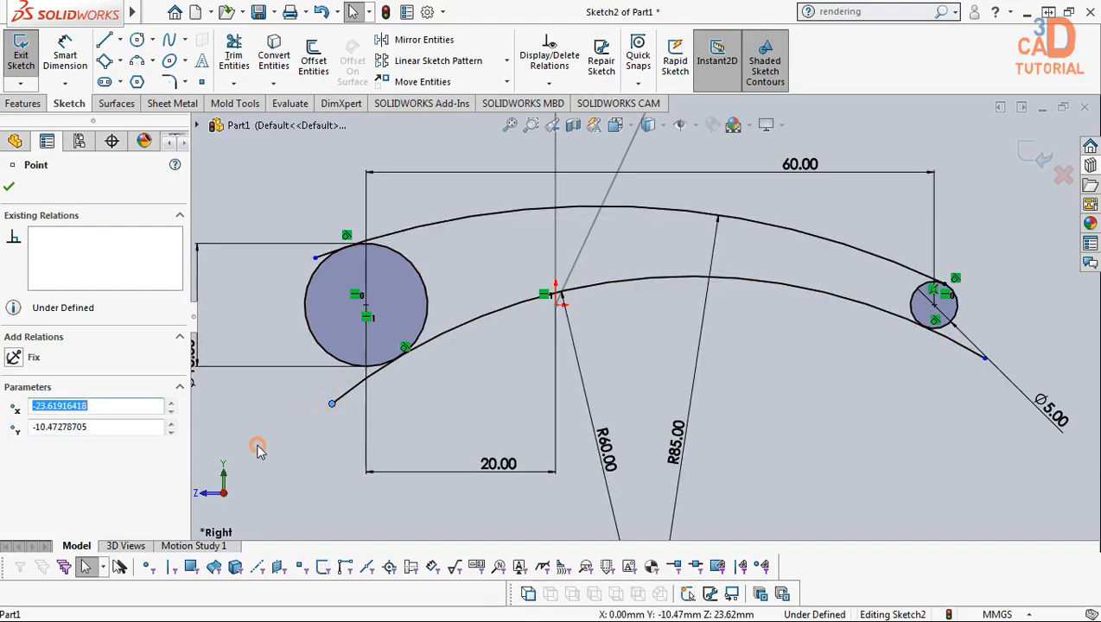
key(Escape)
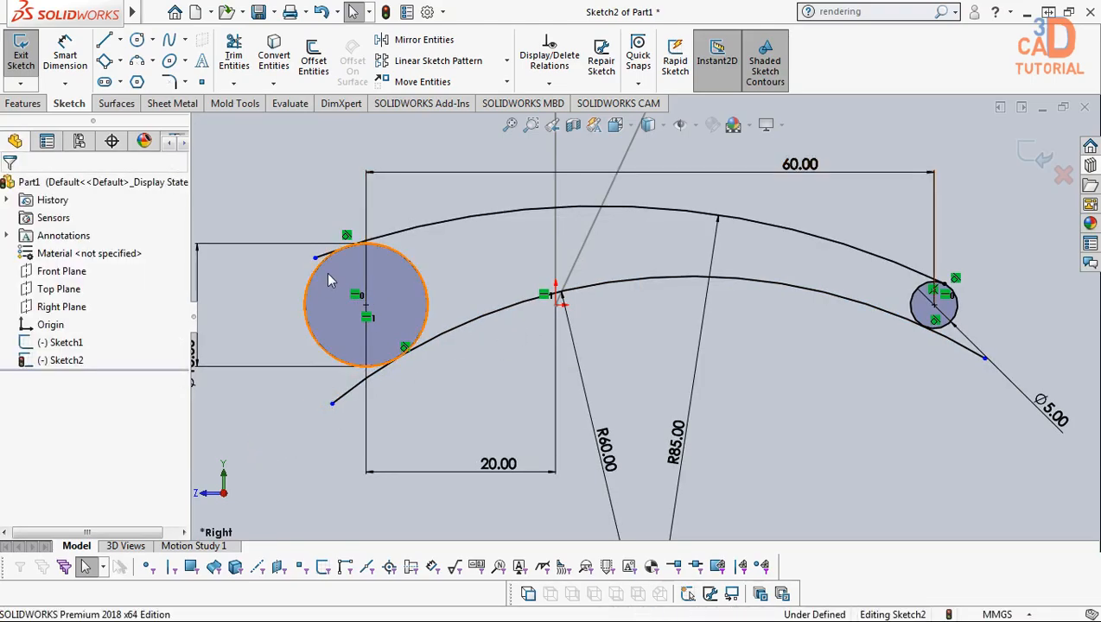
Power trim the arc ends that overhang the tangent points on the 13 mm and 5 mm circles
click(233, 56)
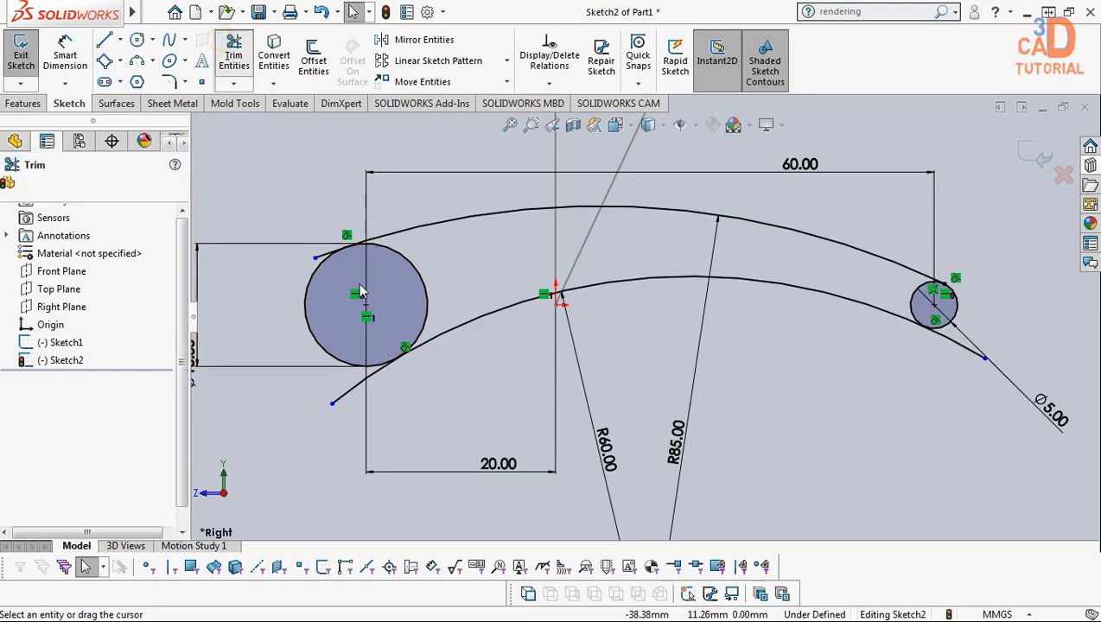
scroll(328, 251, up, 5)
drag(401, 264, 381, 258)
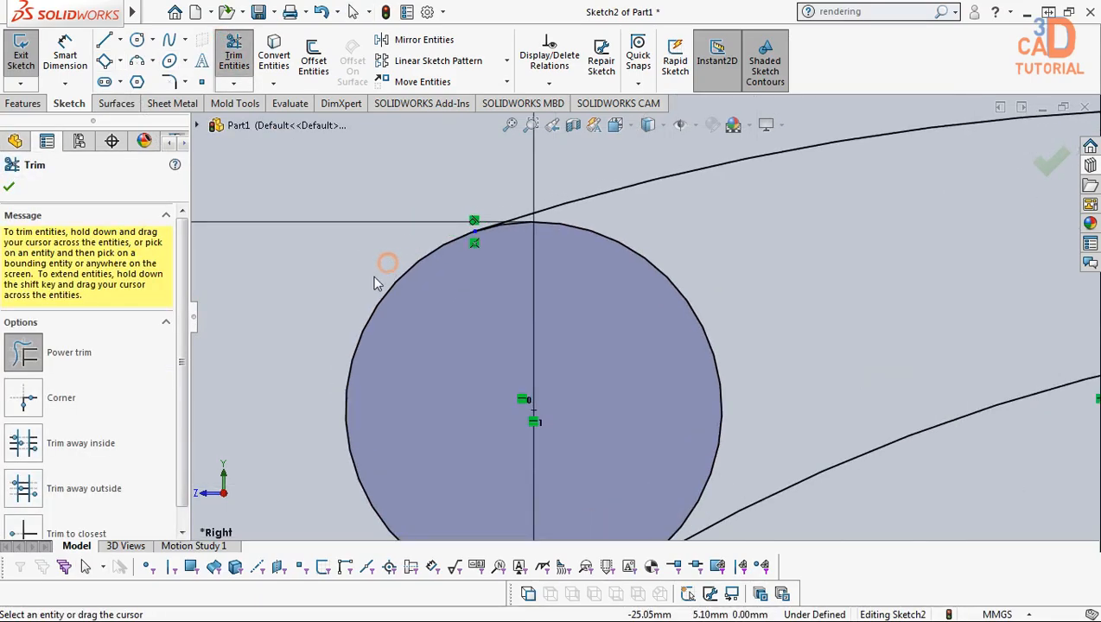
scroll(462, 355, up, 5)
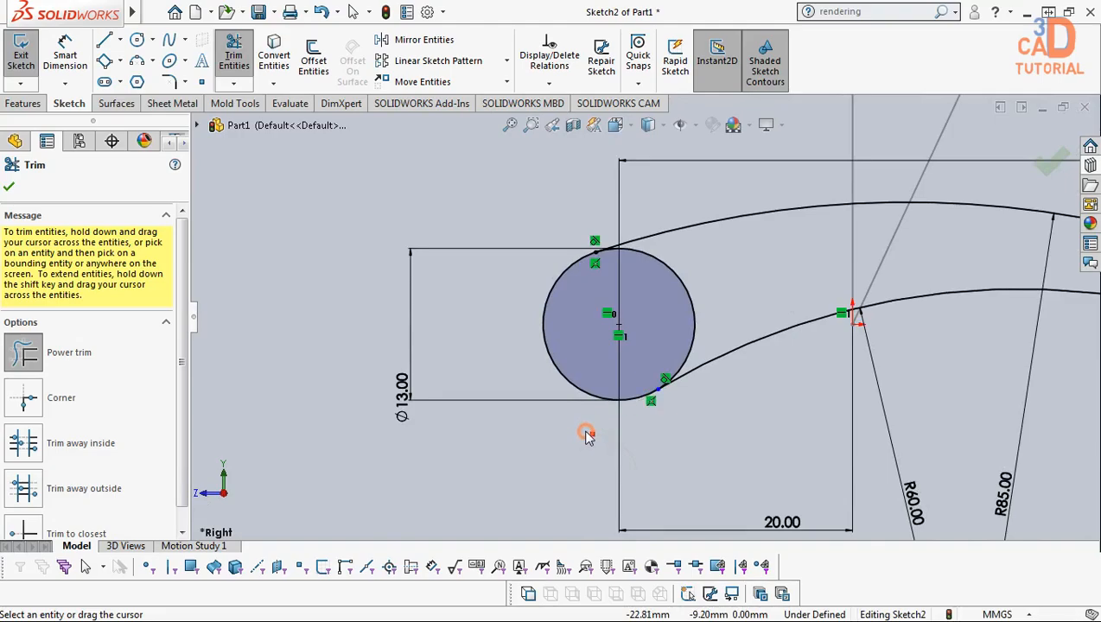
scroll(787, 381, down, 4)
scroll(823, 337, up, 3)
scroll(824, 337, down, 4)
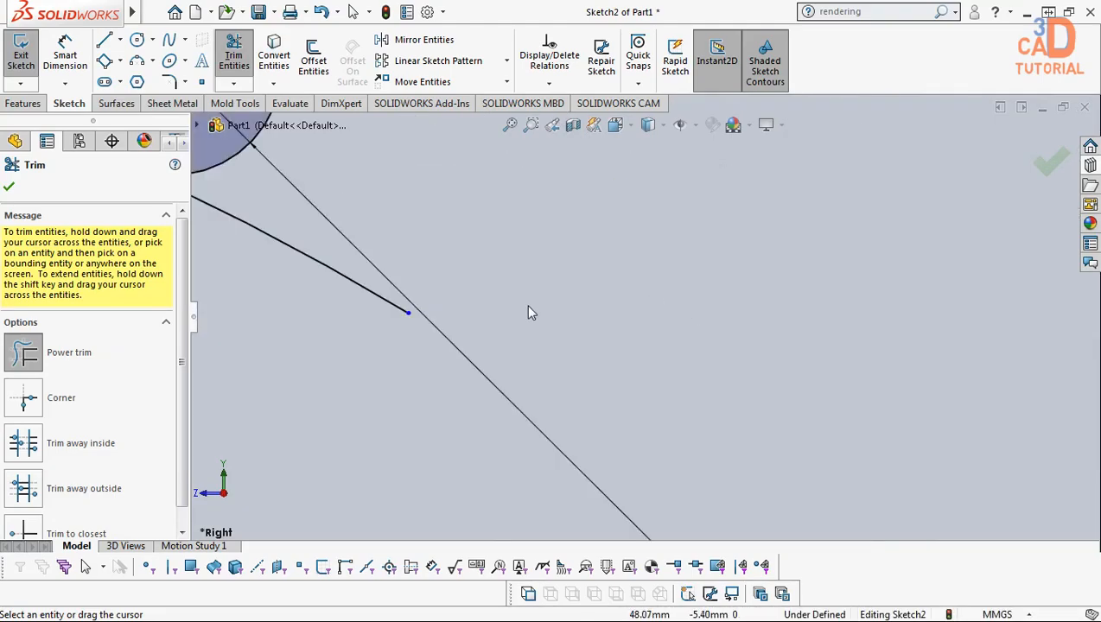
drag(352, 303, 375, 253)
scroll(381, 243, up, 4)
scroll(496, 249, down, 3)
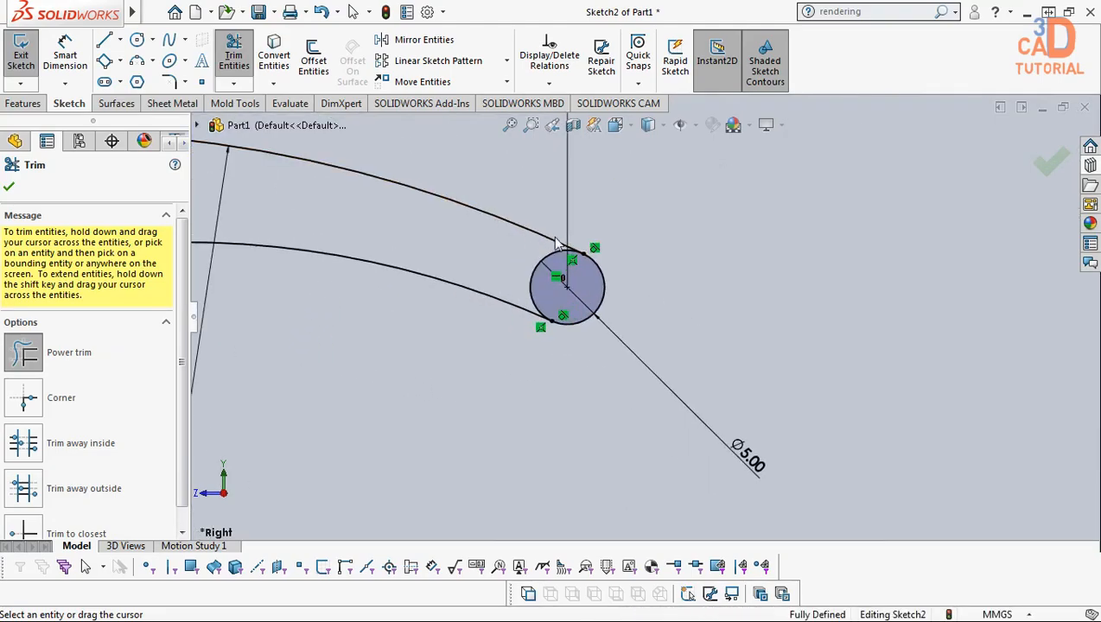
Trim away the inner portions of the 5 mm and 13 mm circles to leave one closed curved profile
mouse_move(497, 249)
mouse_down()
mouse_move(533, 295)
mouse_move(447, 302)
mouse_up()
scroll(352, 277, down, 1)
scroll(352, 278, up, 3)
scroll(338, 275, down, 3)
scroll(338, 275, up, 3)
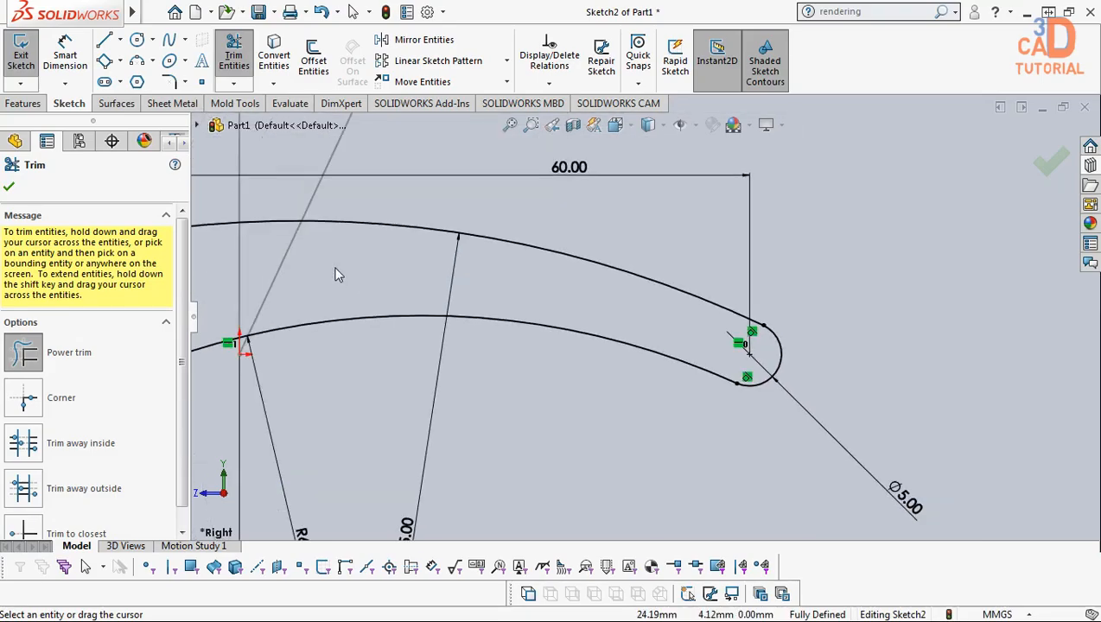
scroll(335, 303, down, 4)
drag(343, 348, 338, 346)
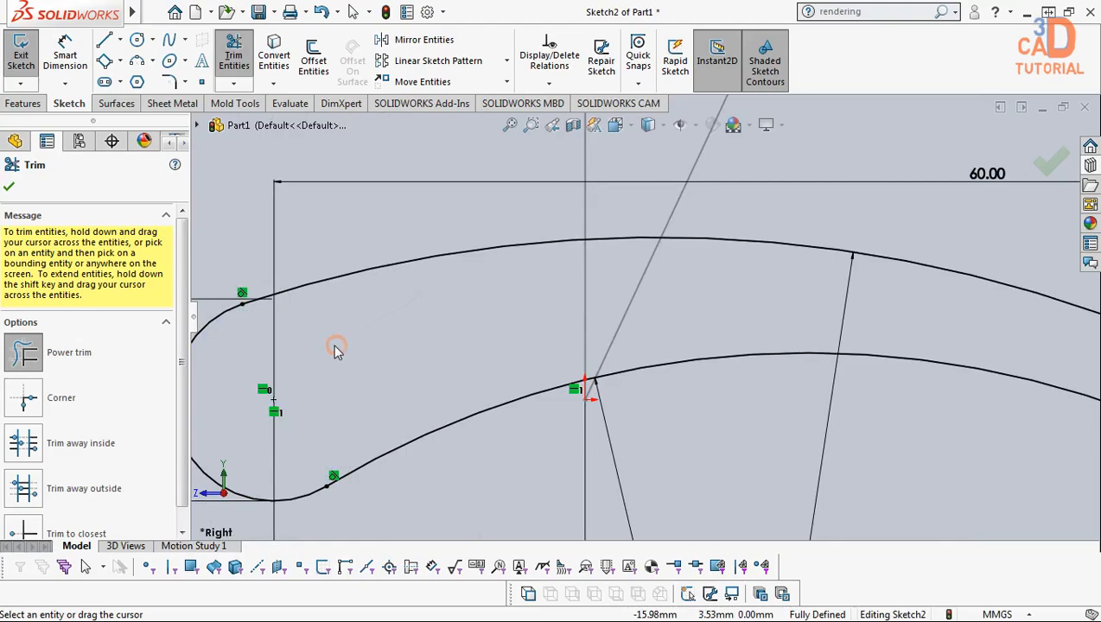
scroll(353, 334, up, 3)
key(Escape)
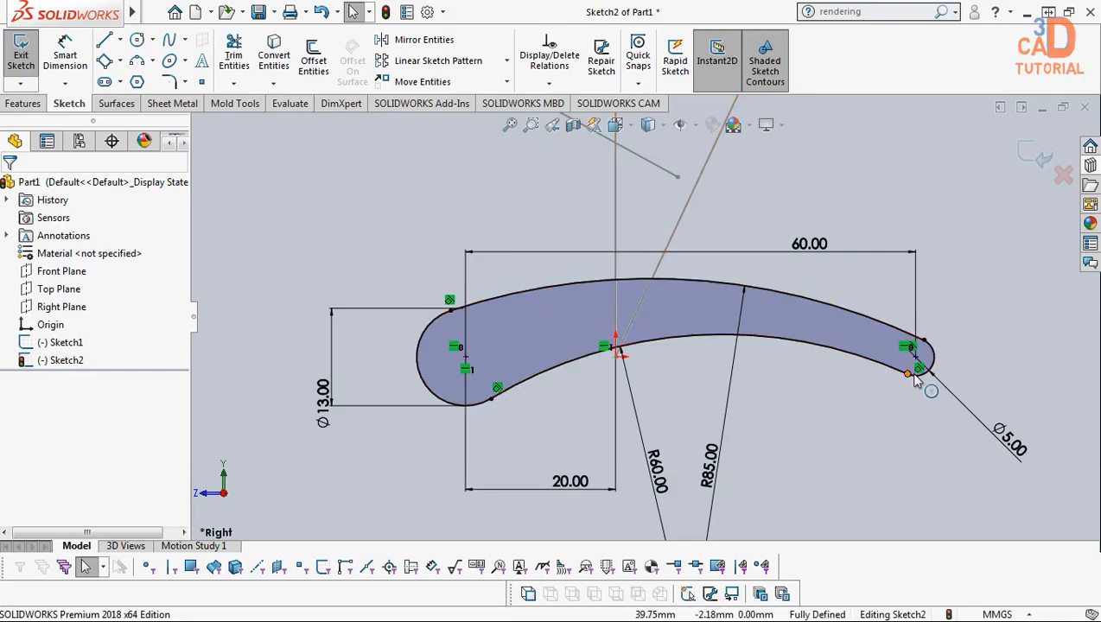
Set the lower arc's radius to 40 mm
scroll(642, 316, up, 2)
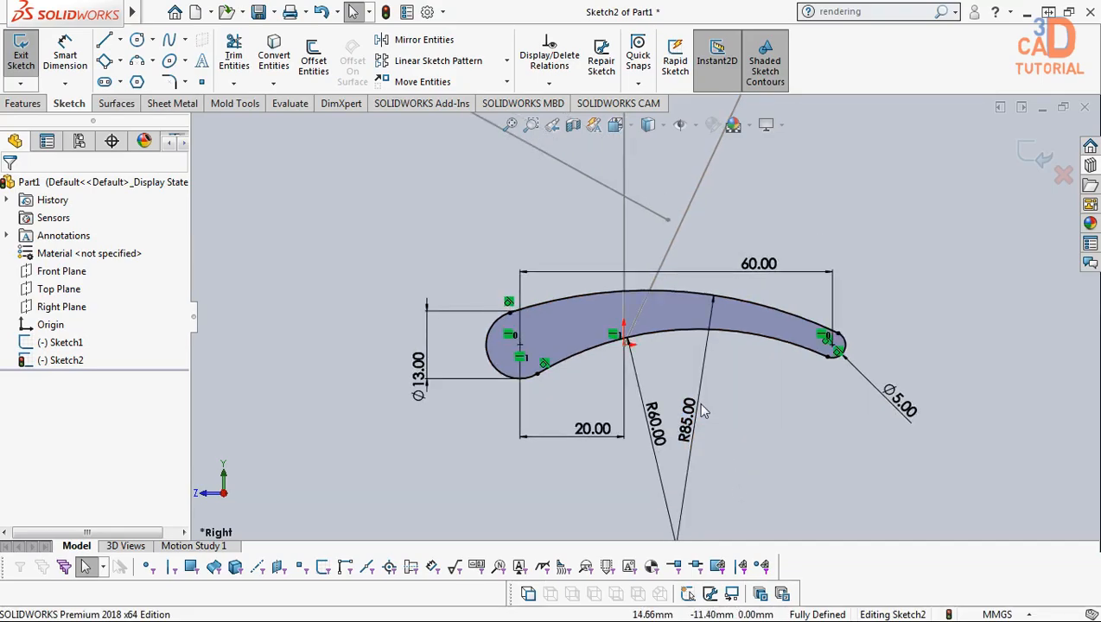
click(654, 445)
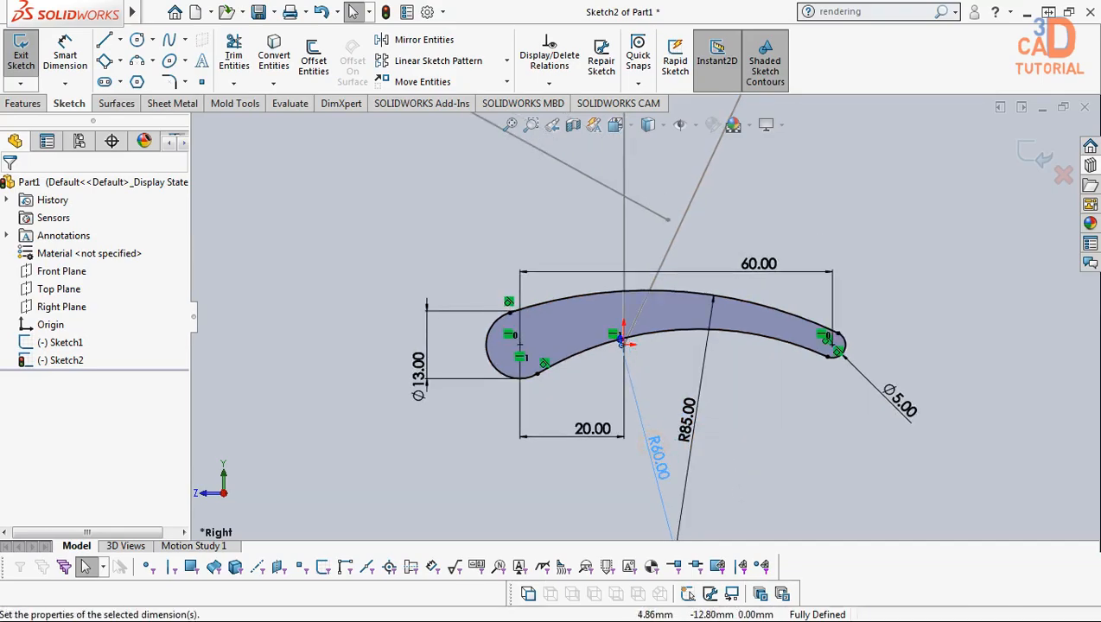
double_click(657, 456)
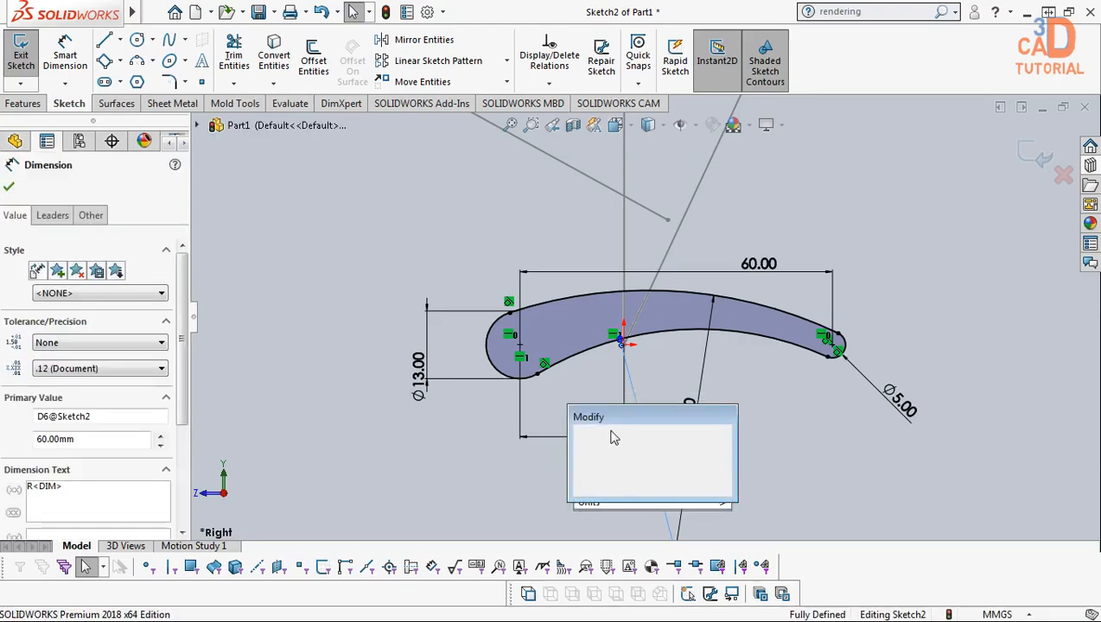
text(20)
key(Return)
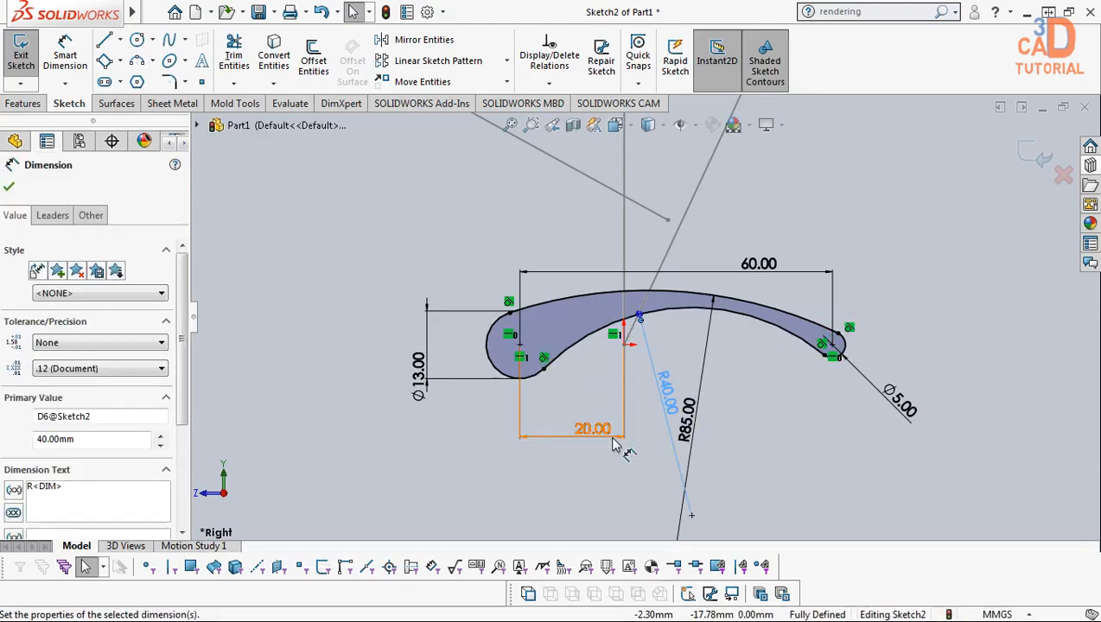
key(Escape)
Increase the lower arc's radius dimension to flatten the underside of the base profile
double_click(667, 393)
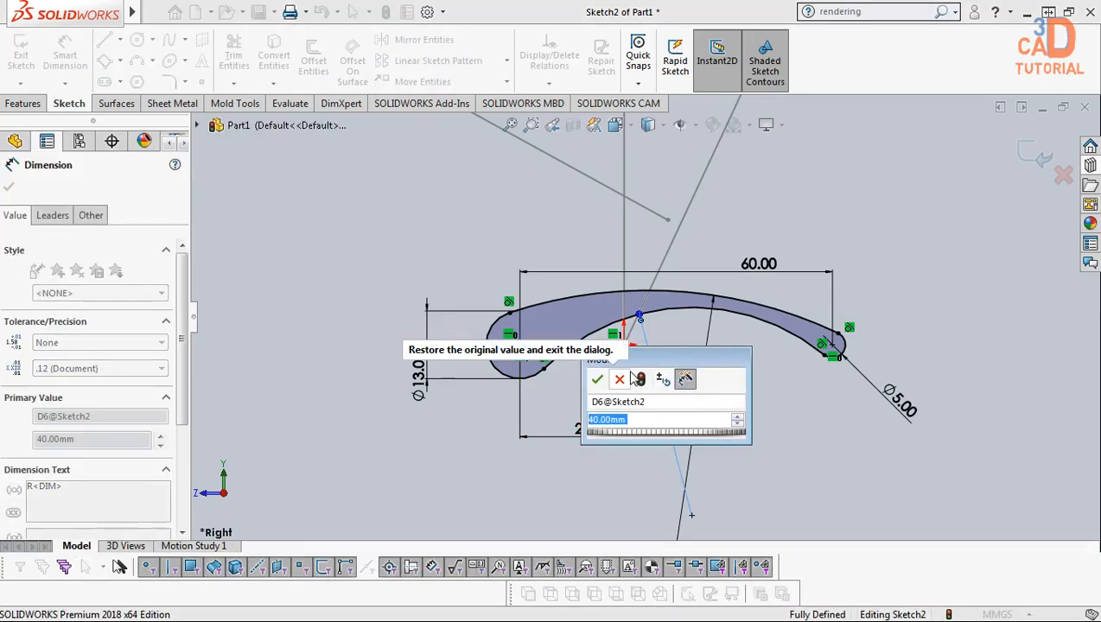
text(85)
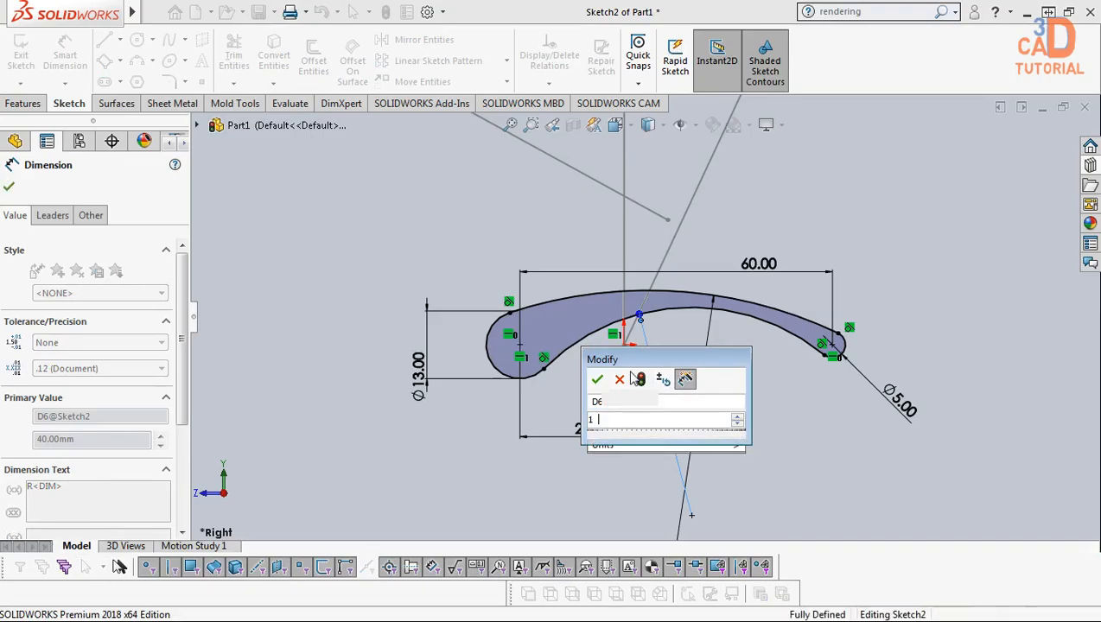
key(Return)
click(818, 422)
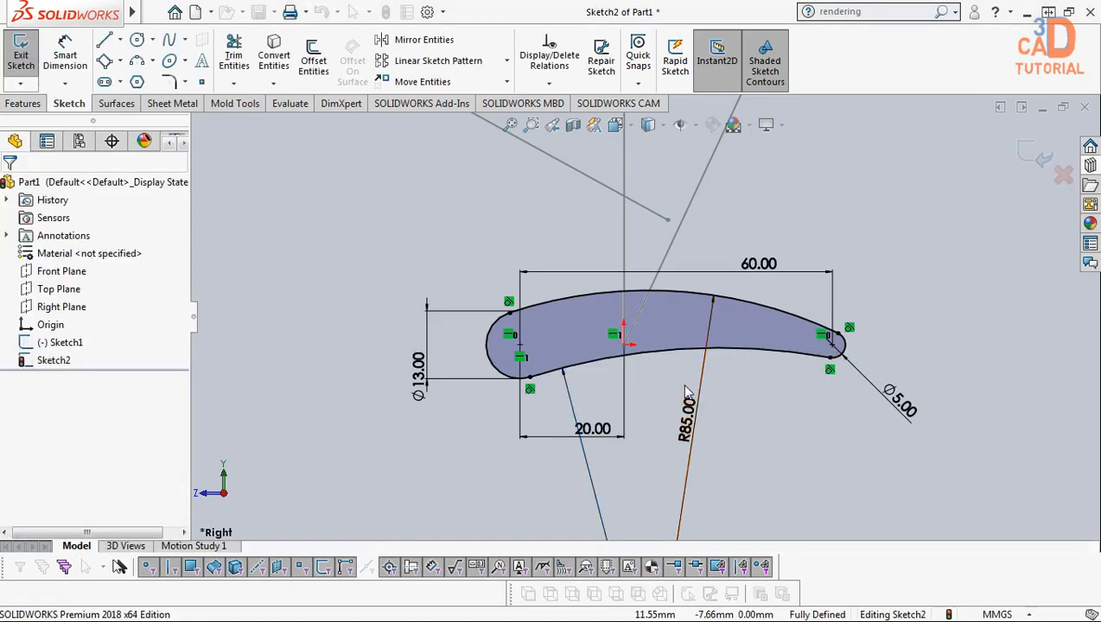
scroll(605, 332, down, 2)
scroll(605, 333, down, 1)
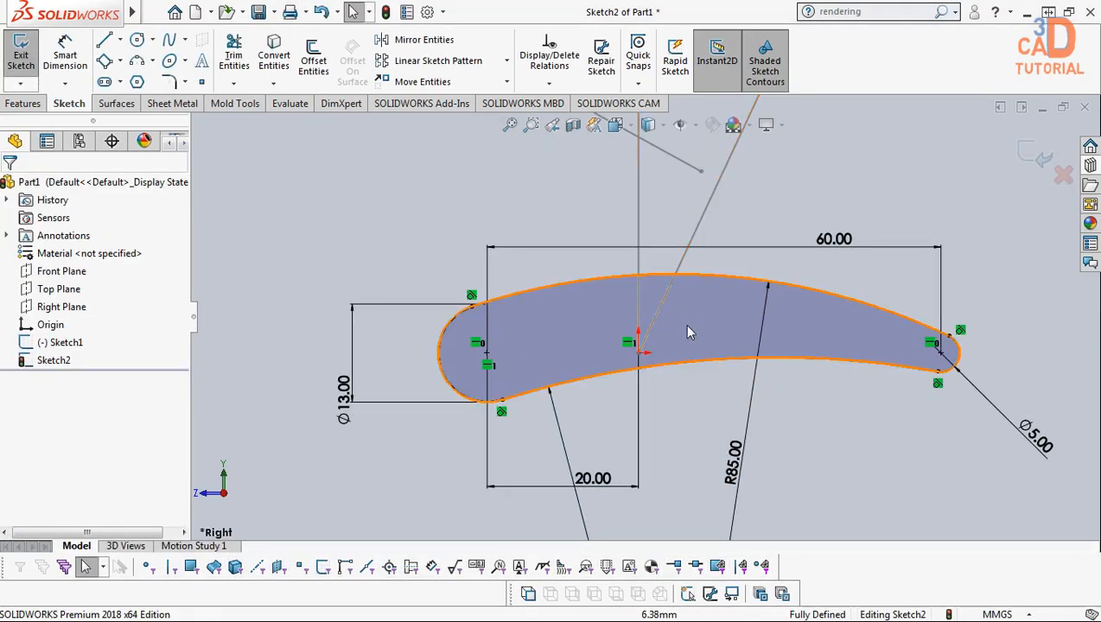
Check the distance between the upper and lower arcs of the base profile with a trial dimension
scroll(653, 326, up, 2)
scroll(638, 332, down, 2)
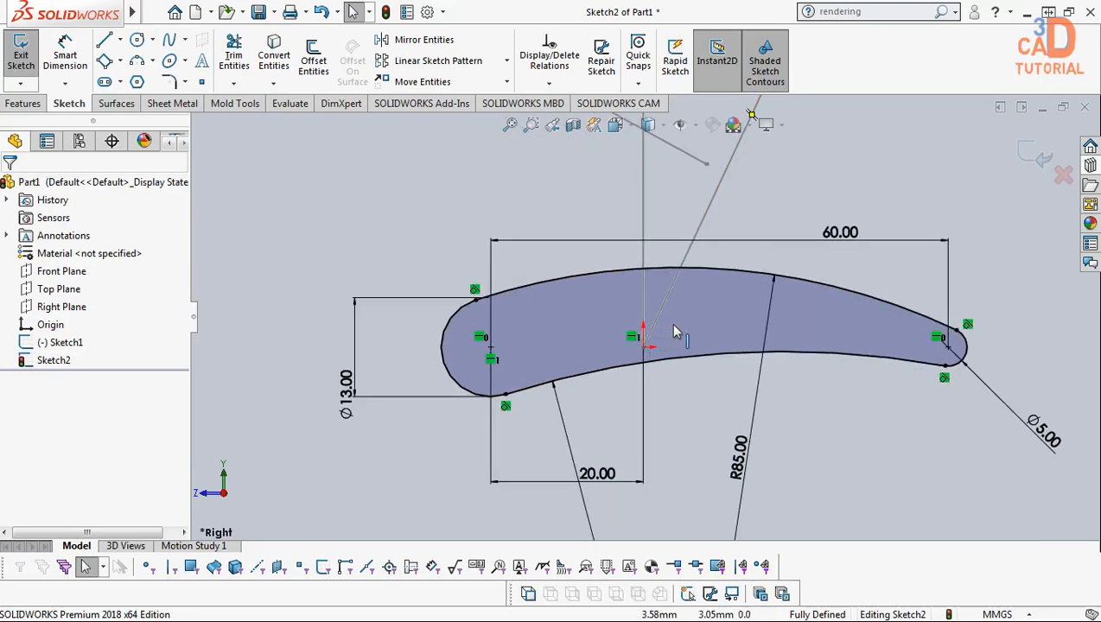
scroll(653, 325, up, 1)
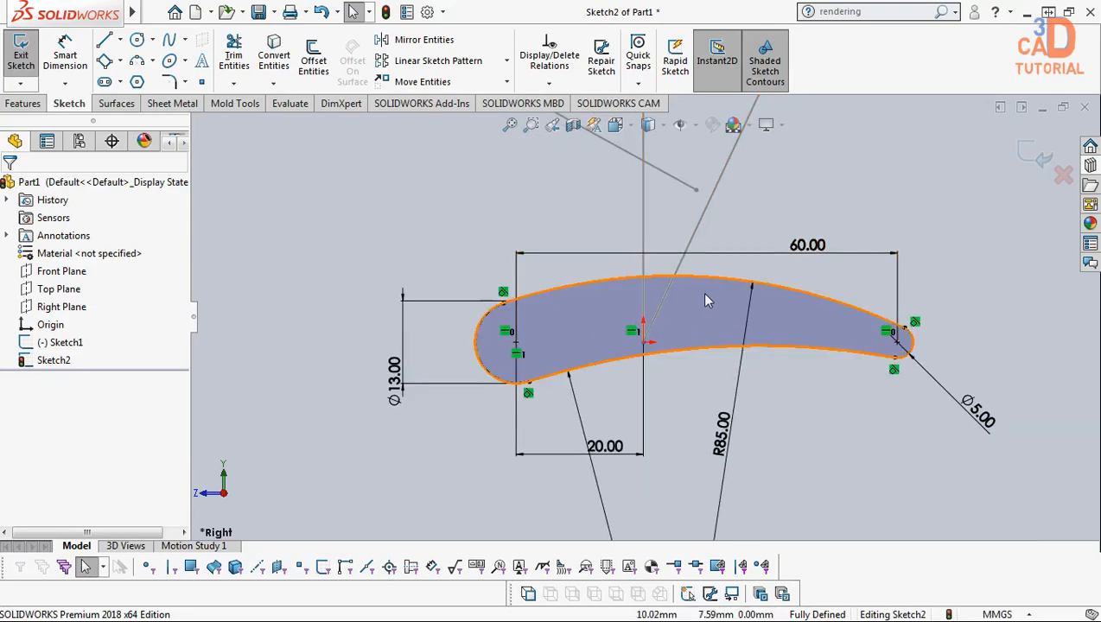
click(65, 57)
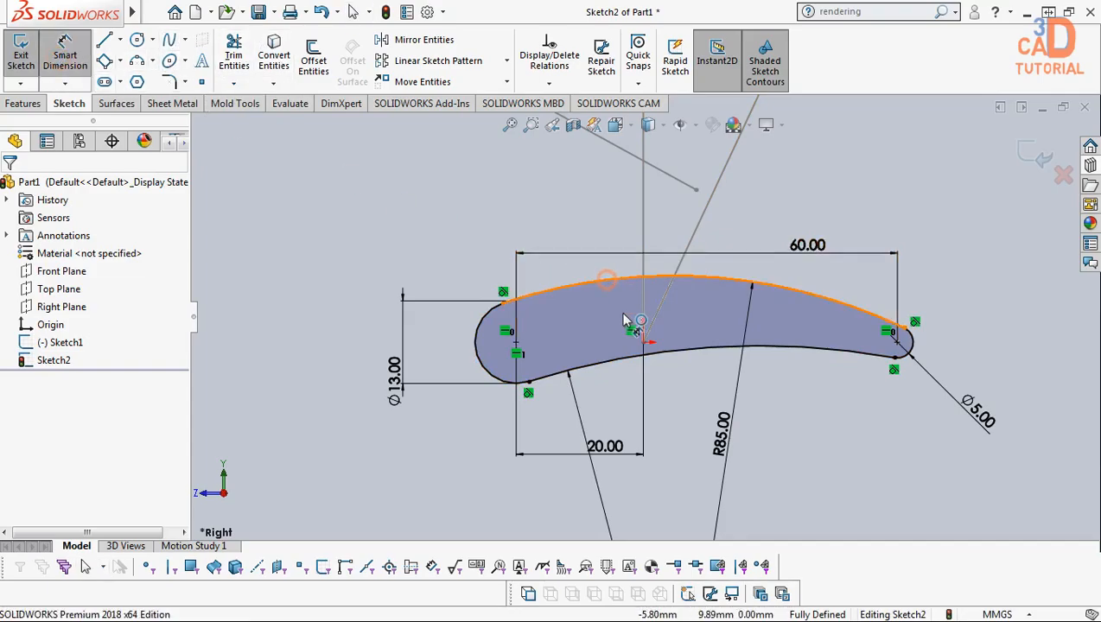
click(619, 368)
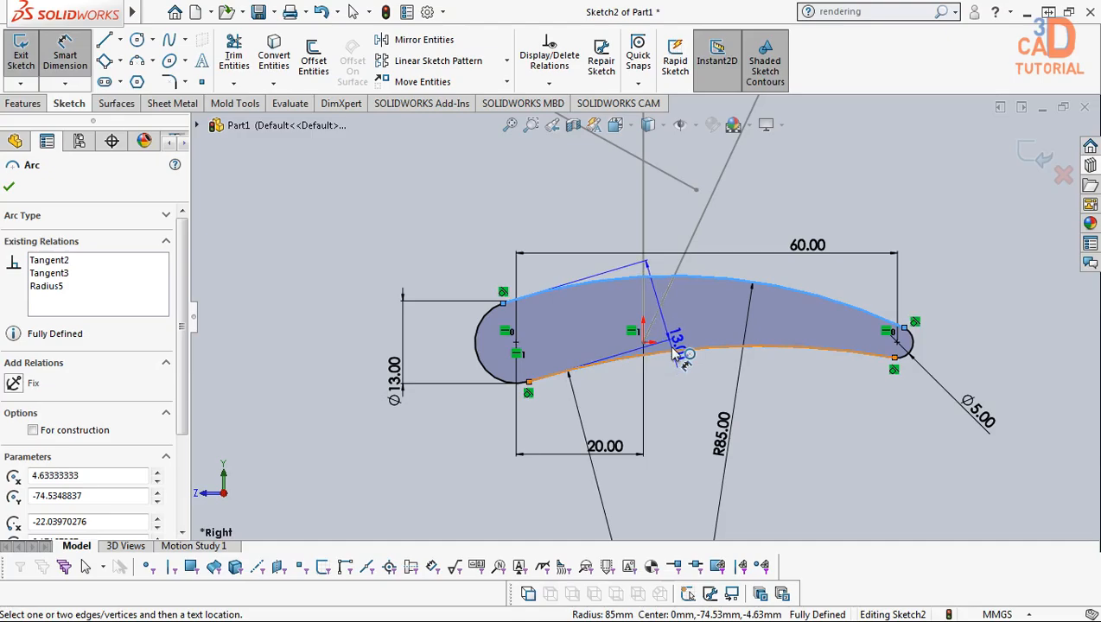
key(Escape)
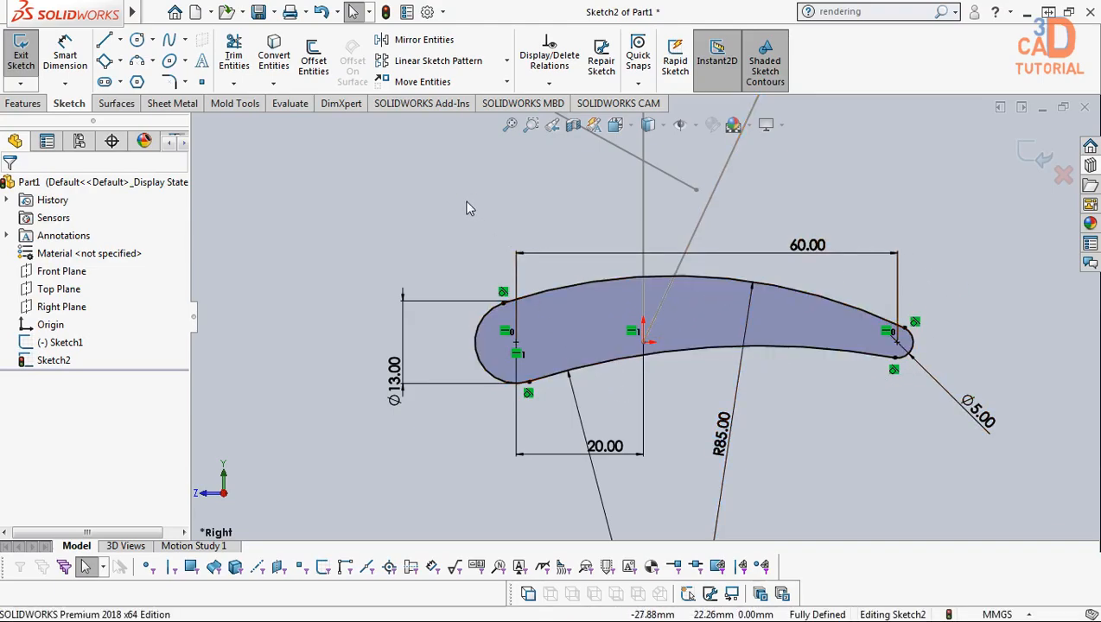
Extrude the closed curved base profile 40 mm using the Mid Plane end condition
click(25, 105)
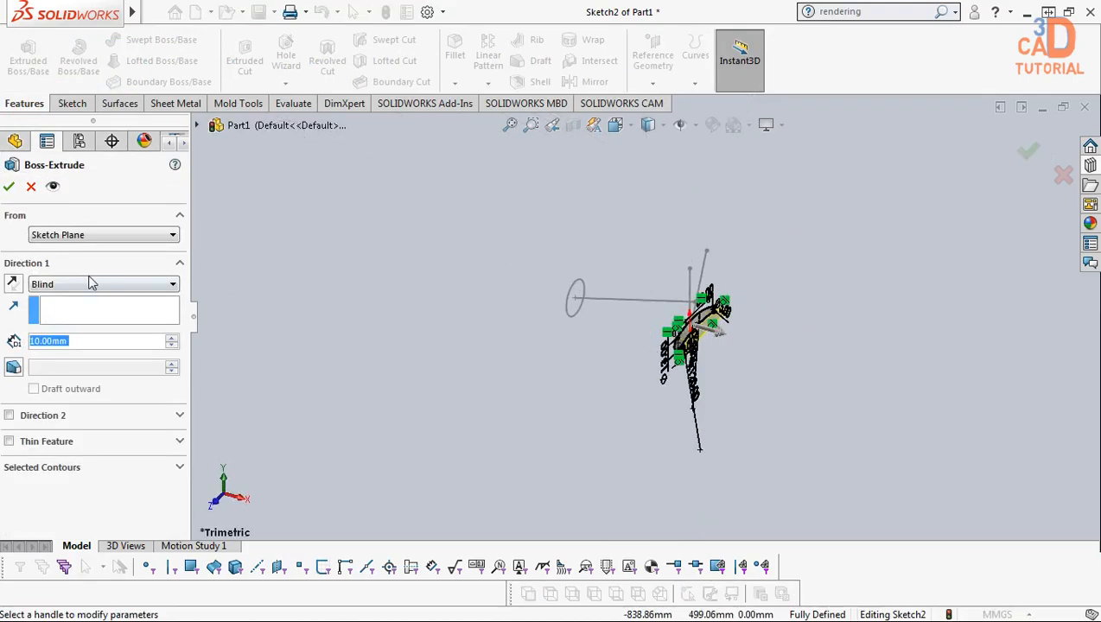
click(93, 284)
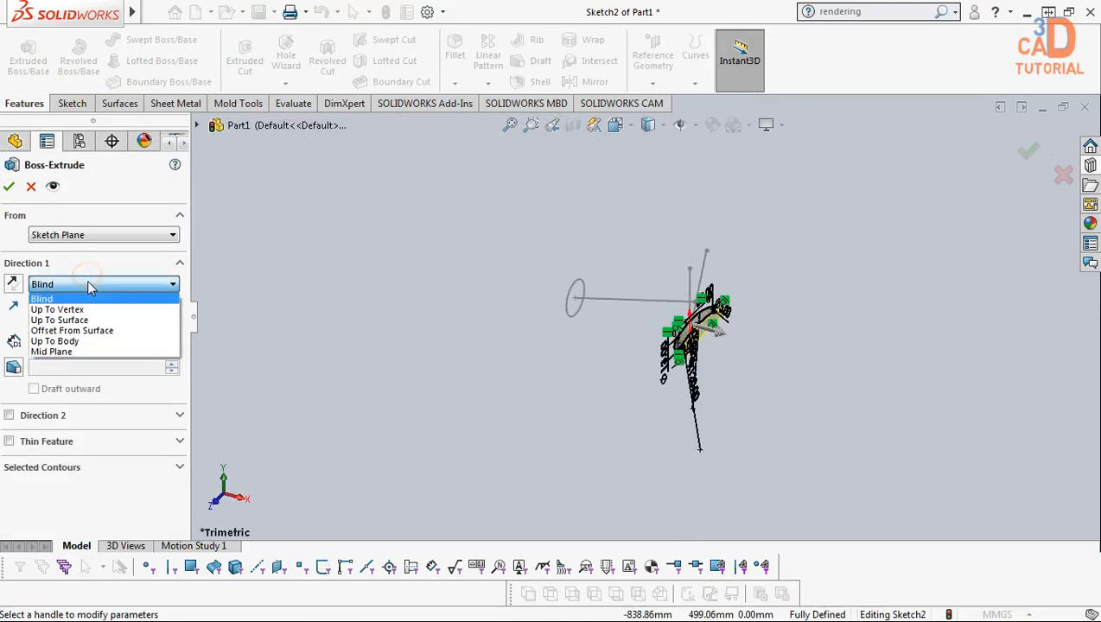
click(79, 352)
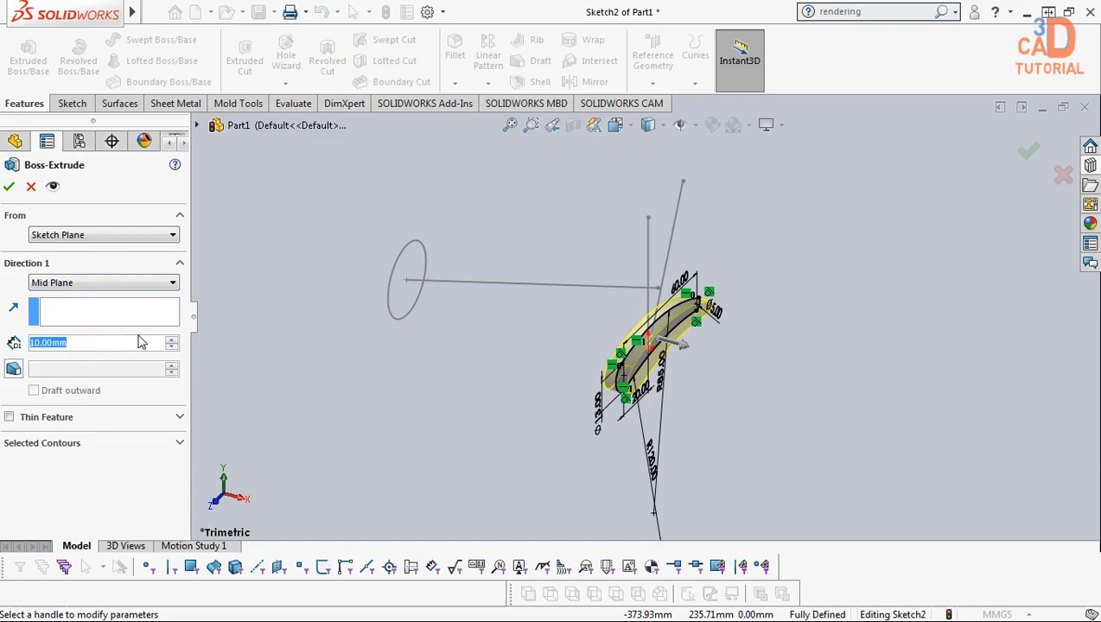
text(40)
key(Return)
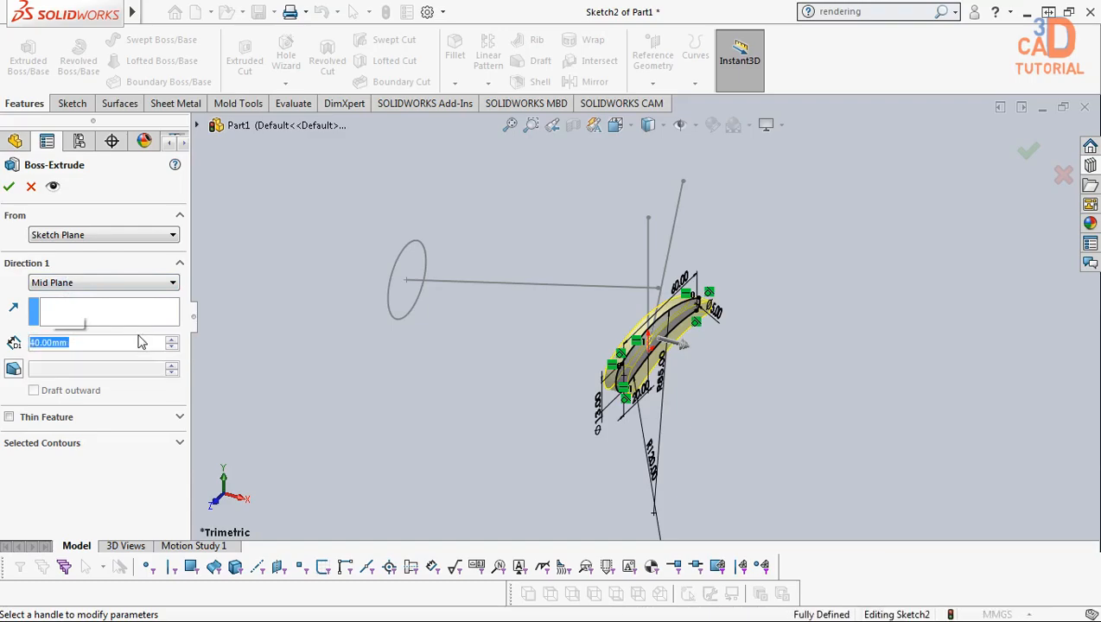
click(8, 189)
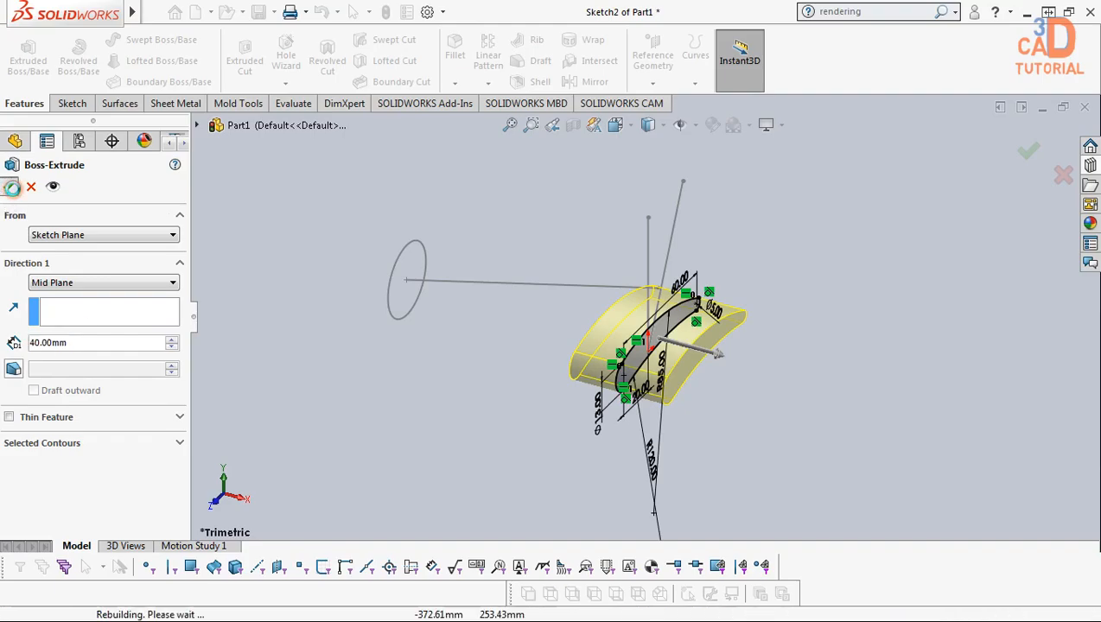
Orient the view normal to the curved end face of the extruded base and start a new sketch on that face
mouse_move(698, 381)
middle_down()
mouse_move(669, 305)
mouse_move(728, 361)
middle_up()
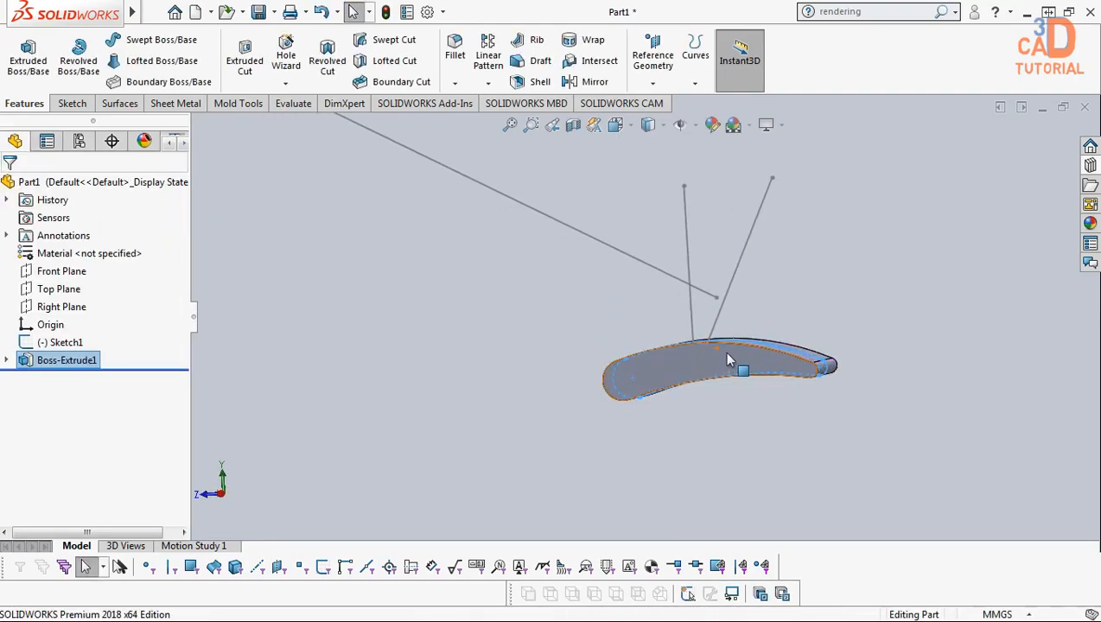
click(641, 363)
key(space)
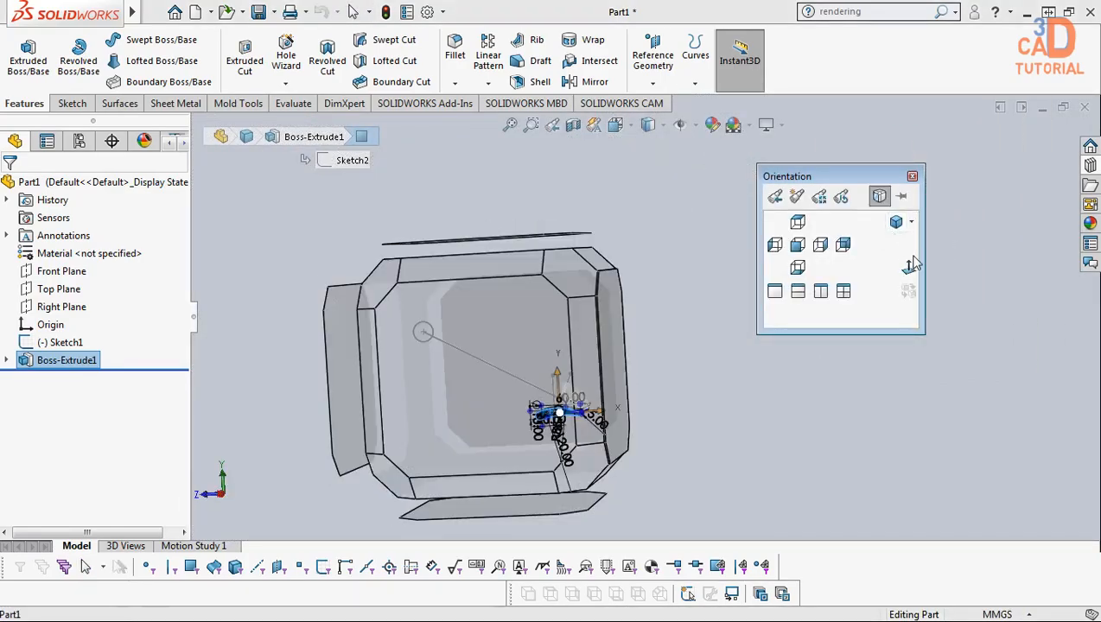
click(910, 272)
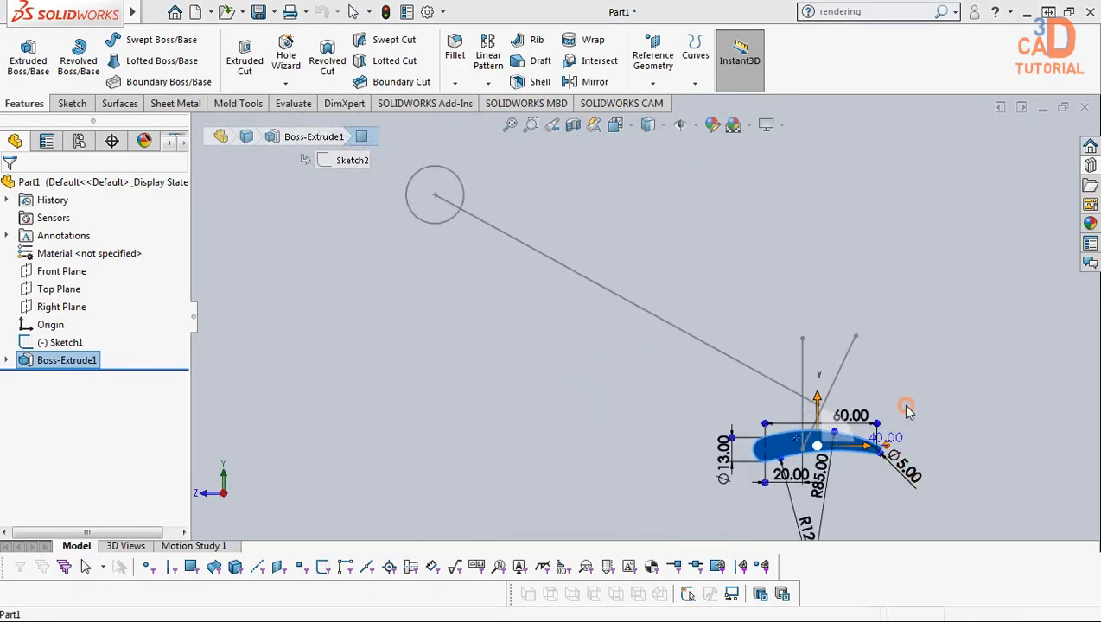
click(907, 410)
scroll(808, 431, down, 4)
scroll(747, 421, down, 4)
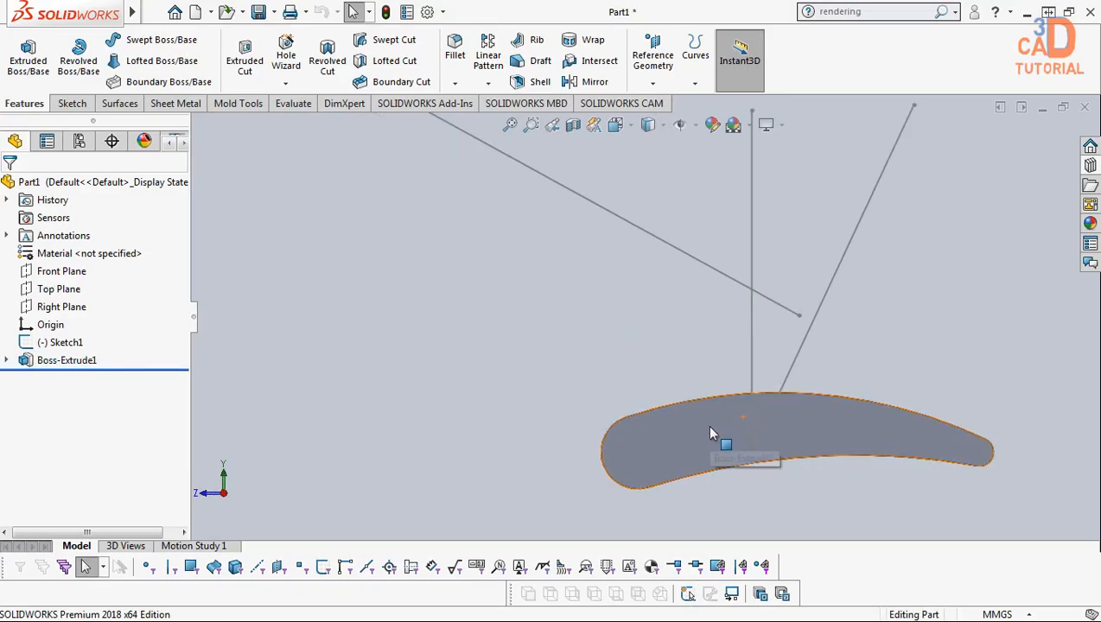
click(440, 347)
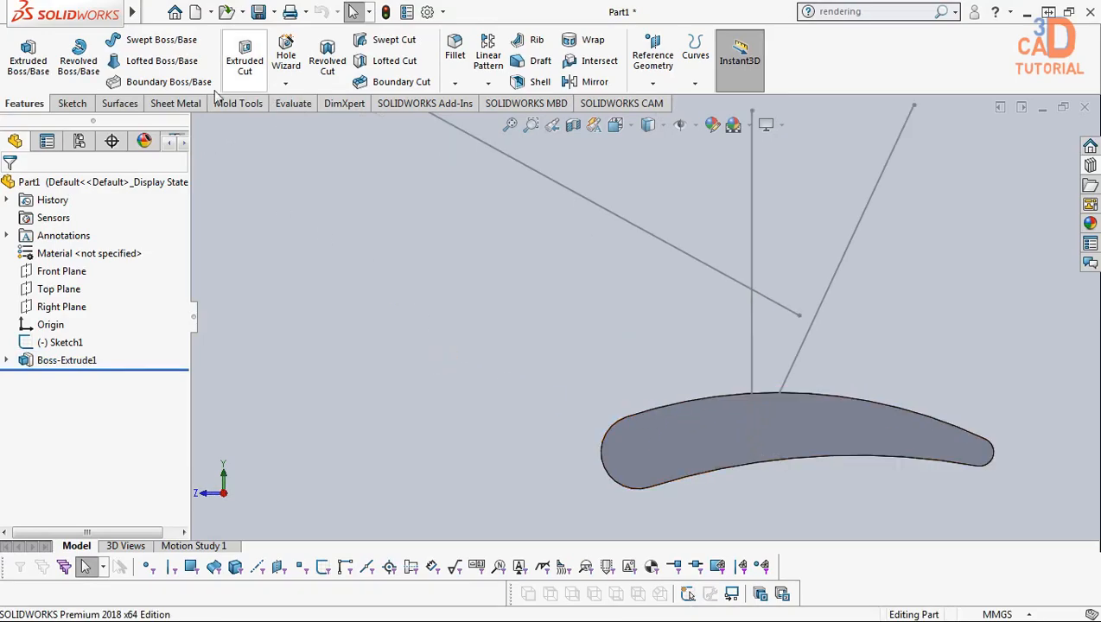
click(752, 318)
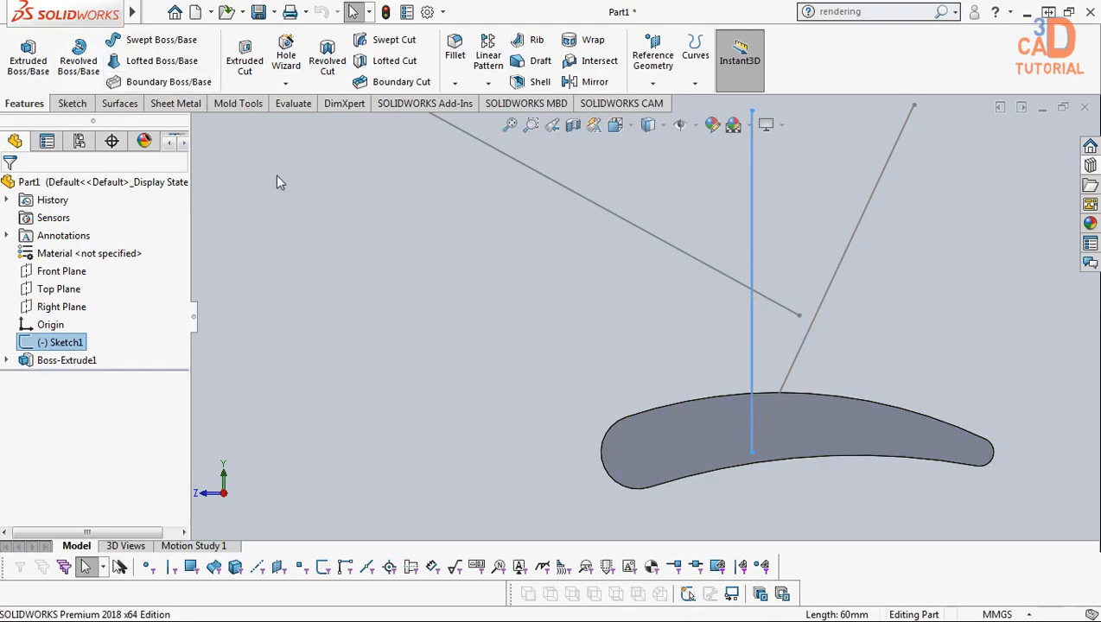
click(234, 151)
right_click(705, 451)
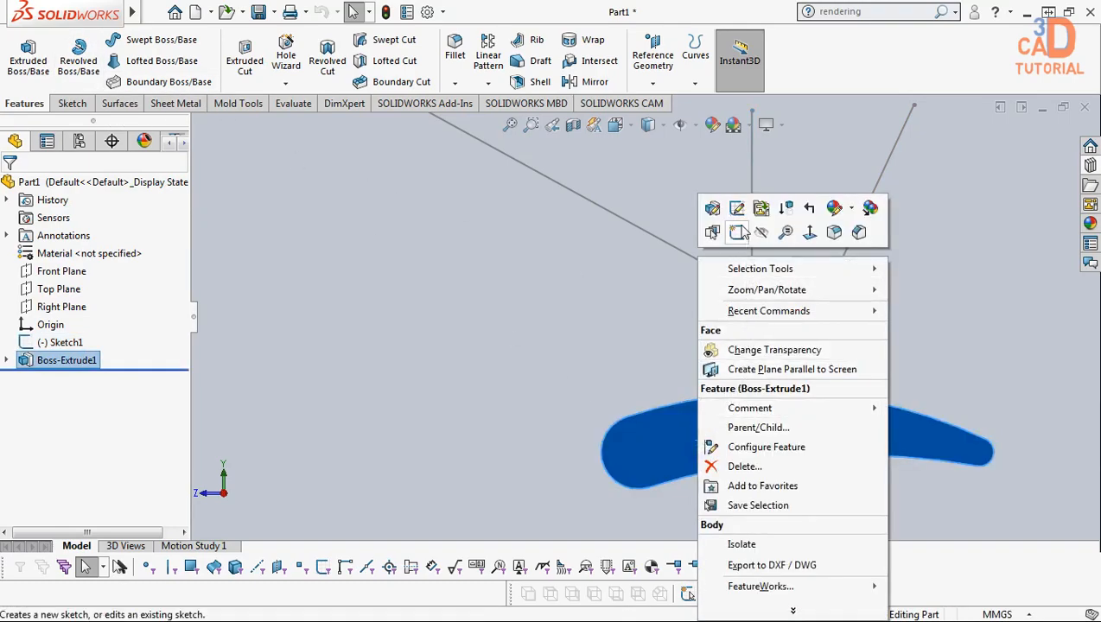
click(738, 232)
Draw a nearly vertical centerline about 51 mm long, rising from inside the end face near its thicker rounded end
click(120, 40)
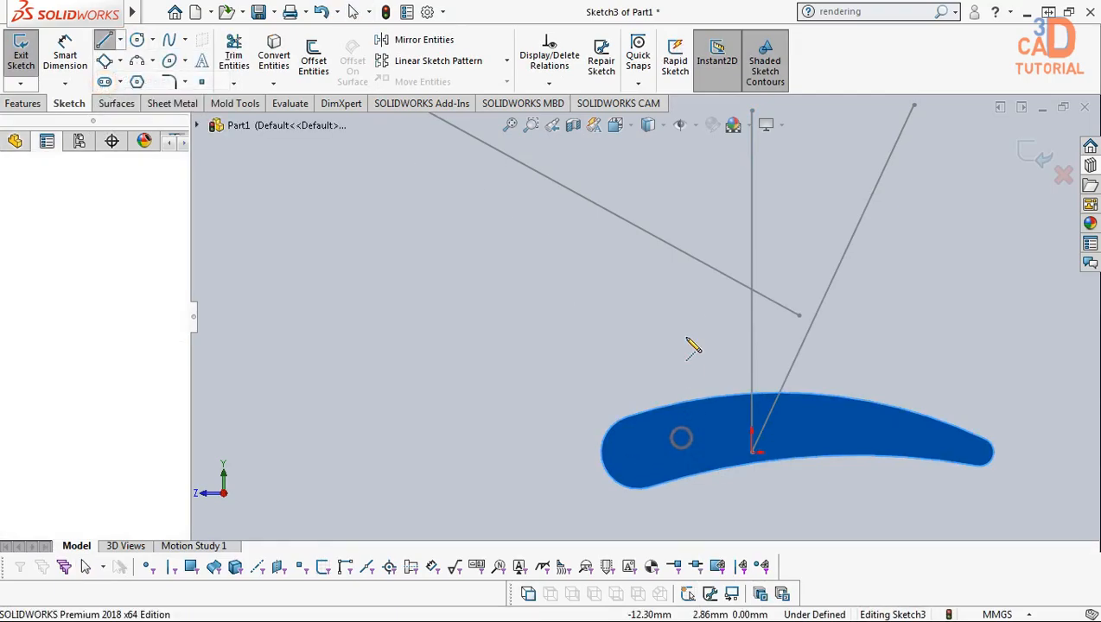
click(671, 146)
click(681, 436)
key(Escape)
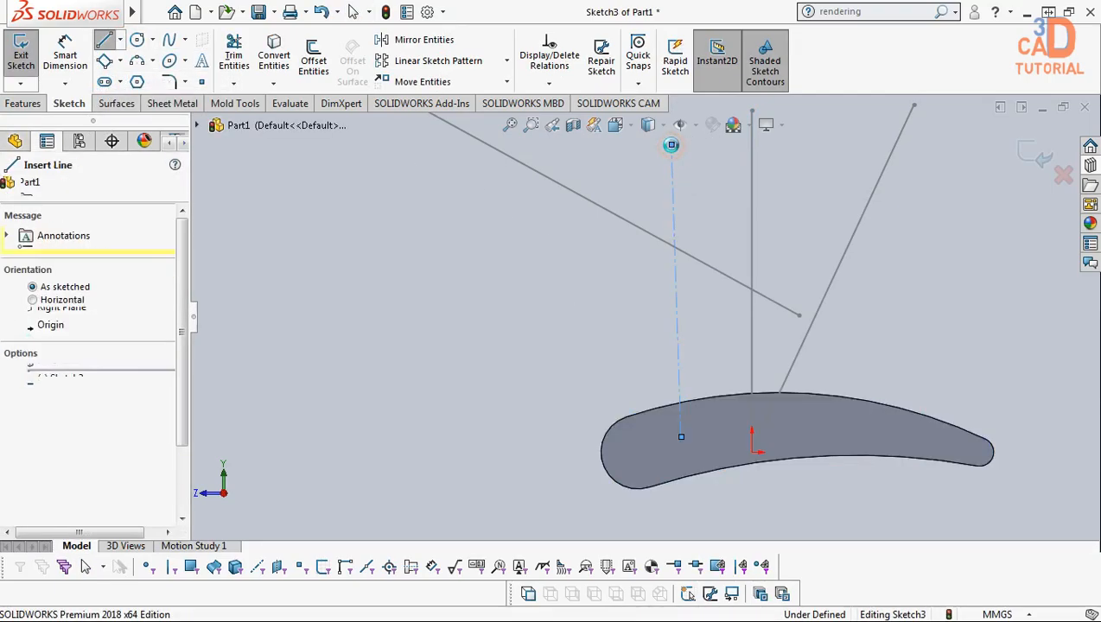
click(680, 436)
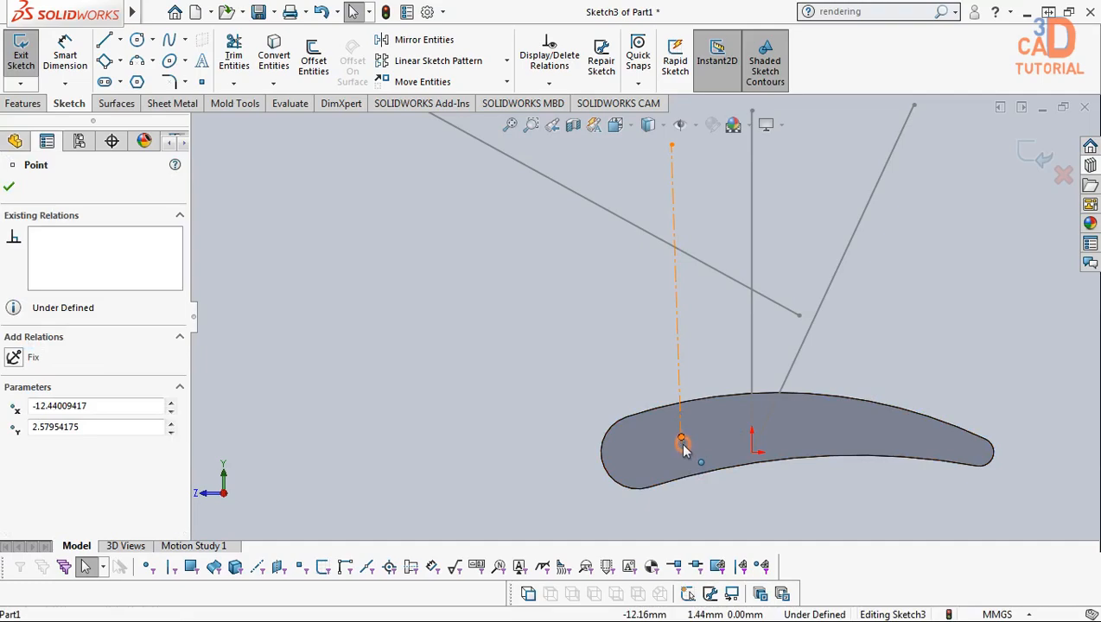
click(676, 437)
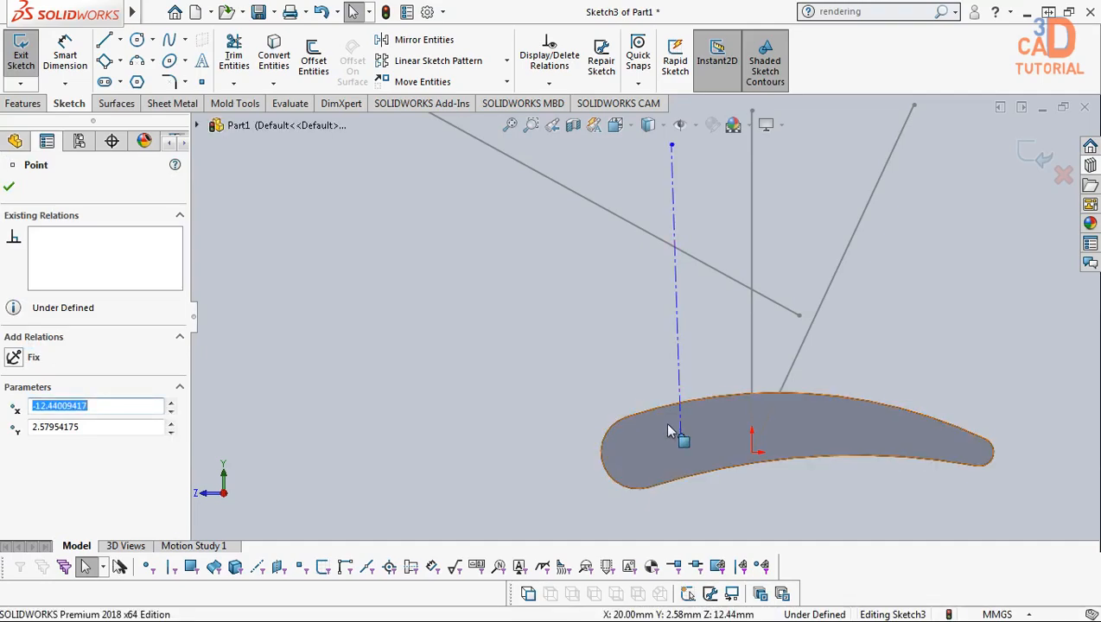
click(505, 269)
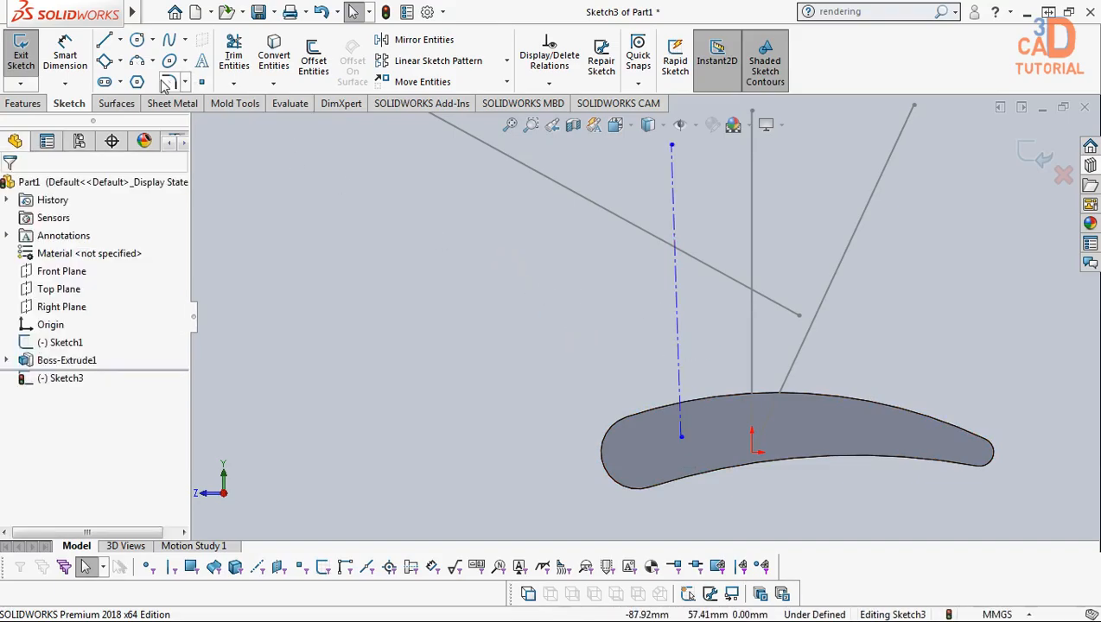
Draw a second centerline from the first one's lower endpoint, slanting upward at about 15° toward the thinner end of the base
click(105, 41)
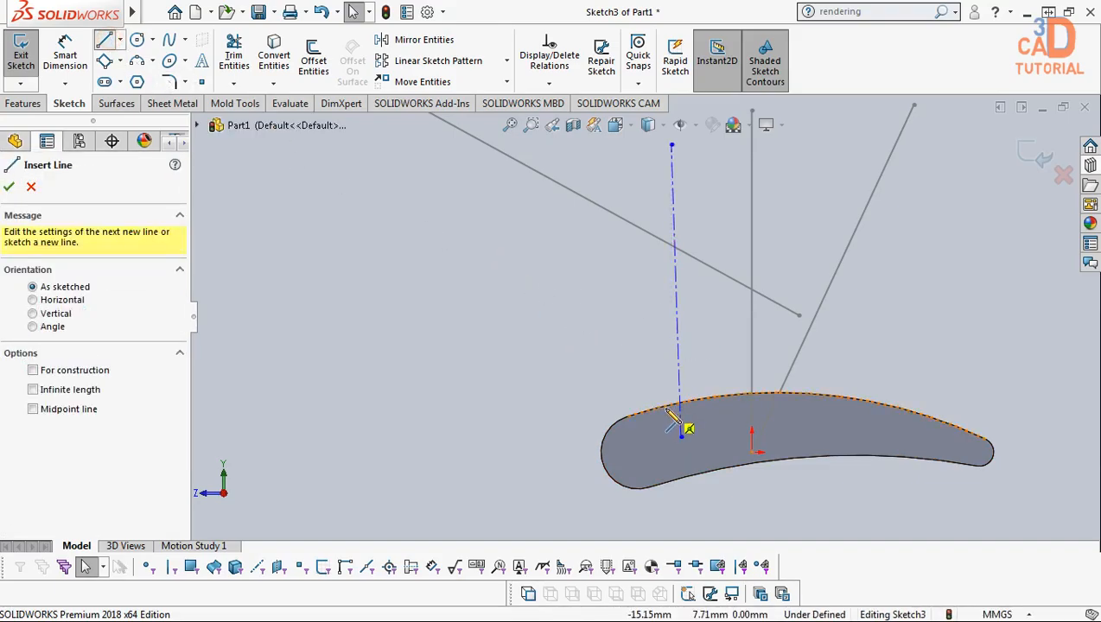
key(Escape)
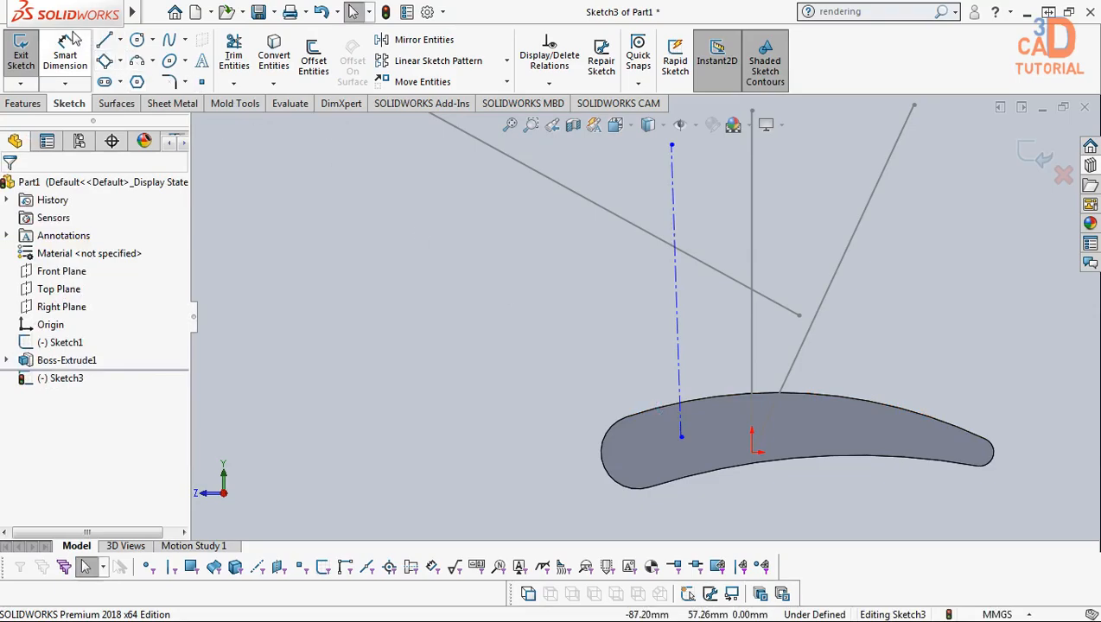
click(120, 40)
click(113, 82)
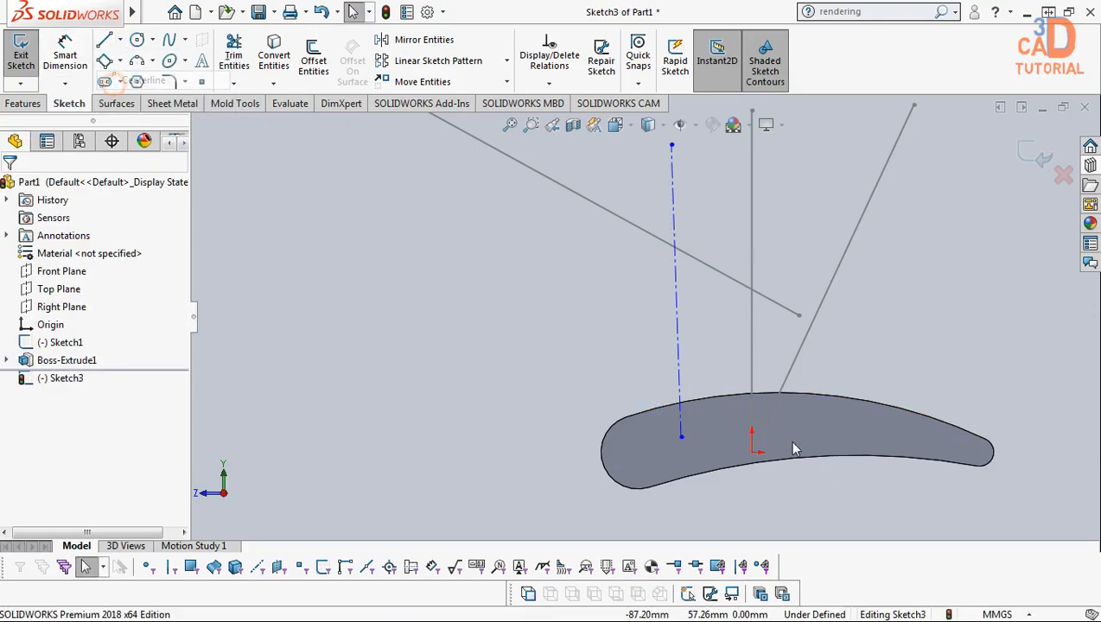
click(681, 437)
click(744, 167)
key(Escape)
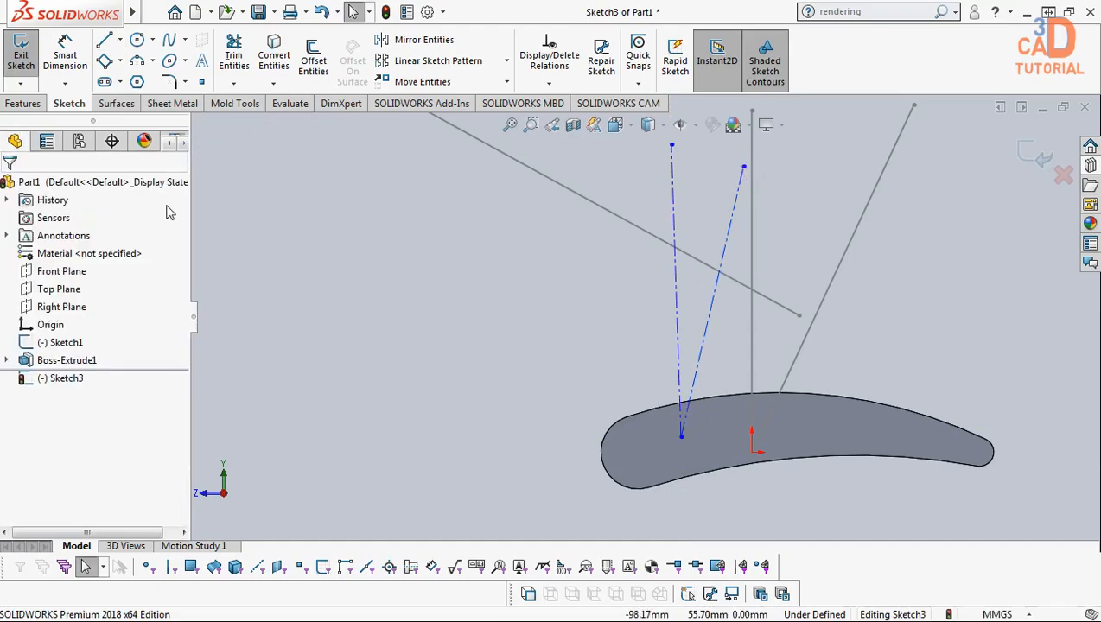
Dimension the angle between the two centerlines and set it to 25°
click(64, 54)
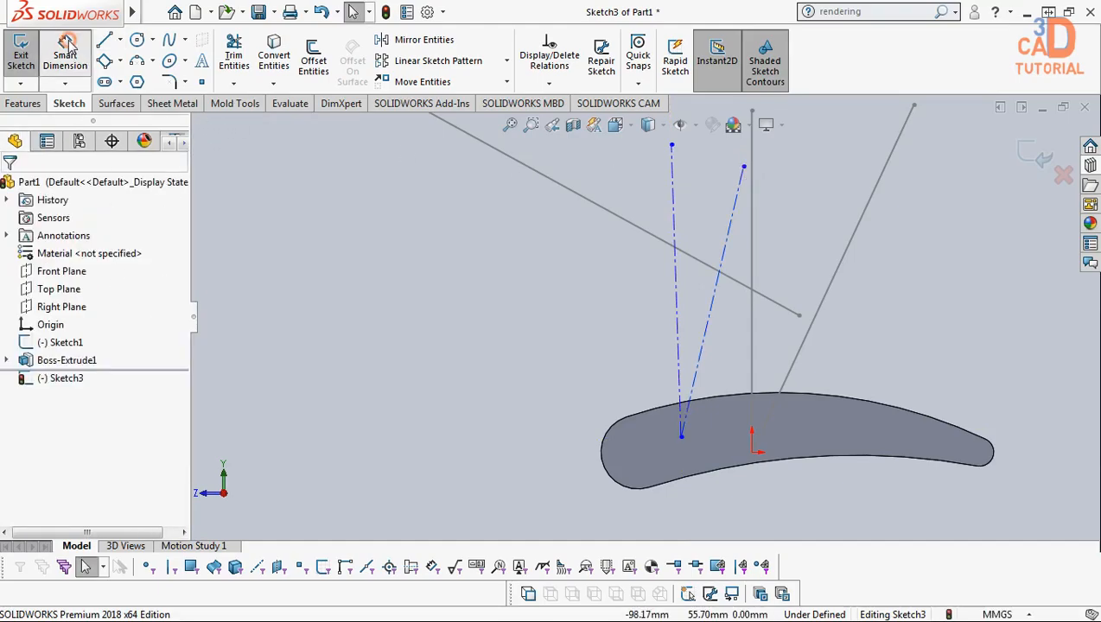
click(674, 307)
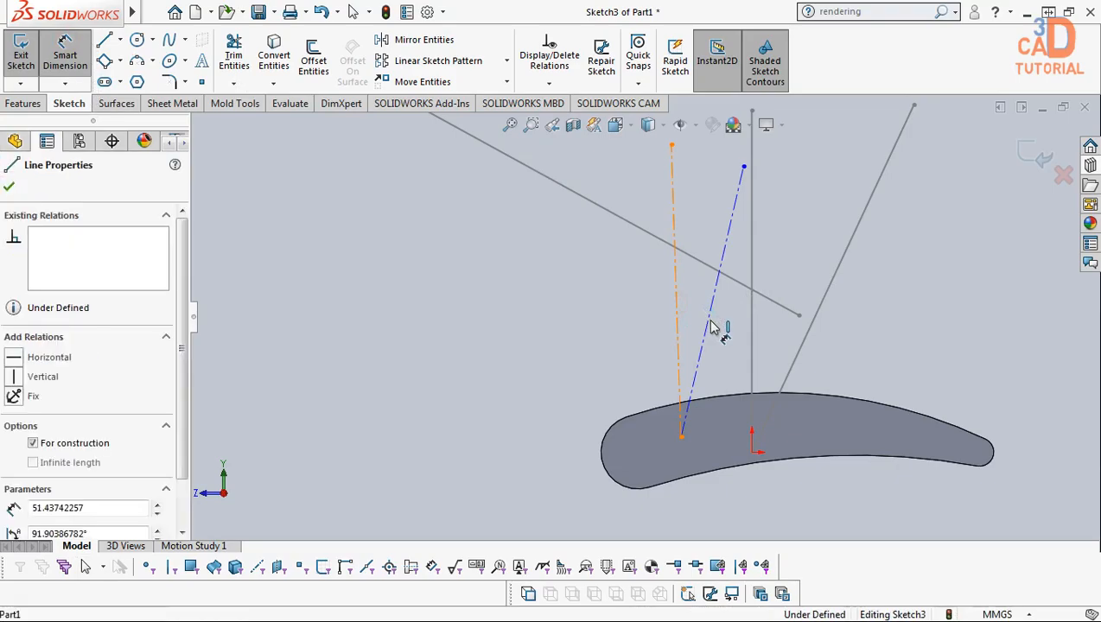
click(709, 322)
click(711, 216)
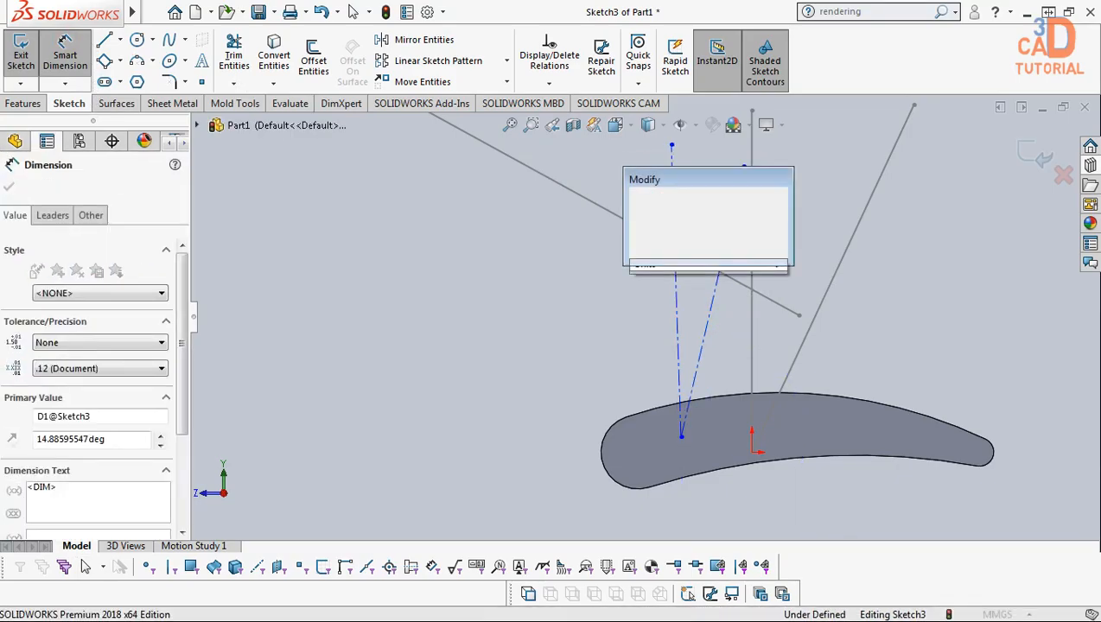
text(25)
key(Return)
click(708, 234)
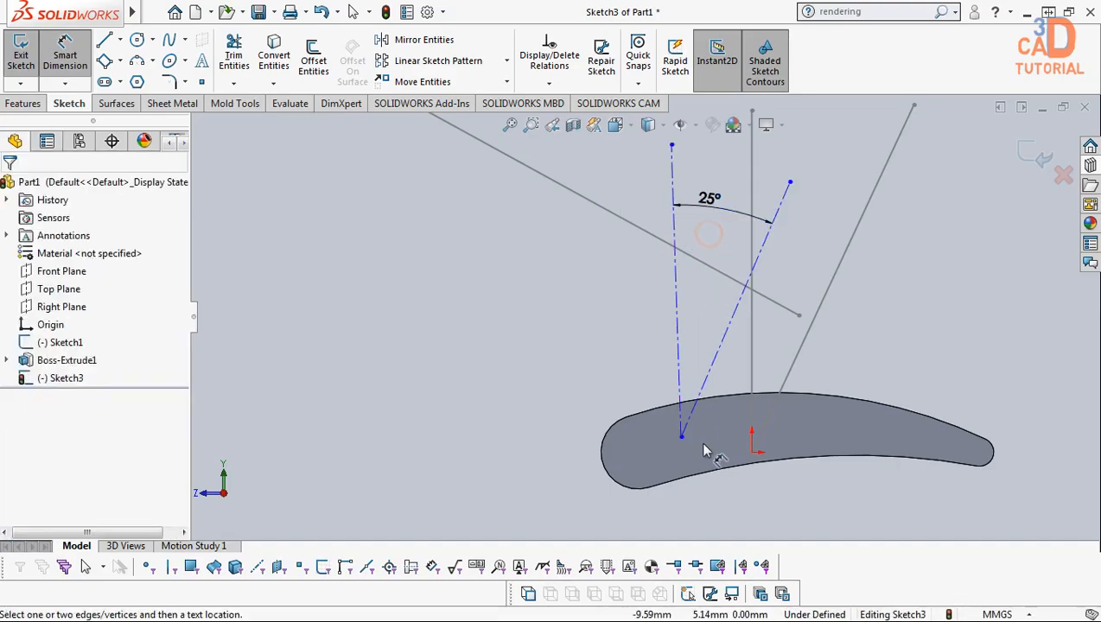
Dimension the centerlines' shared lower endpoint 10 mm below the highest point of the base's upper arc
scroll(690, 465, down, 3)
key(Escape)
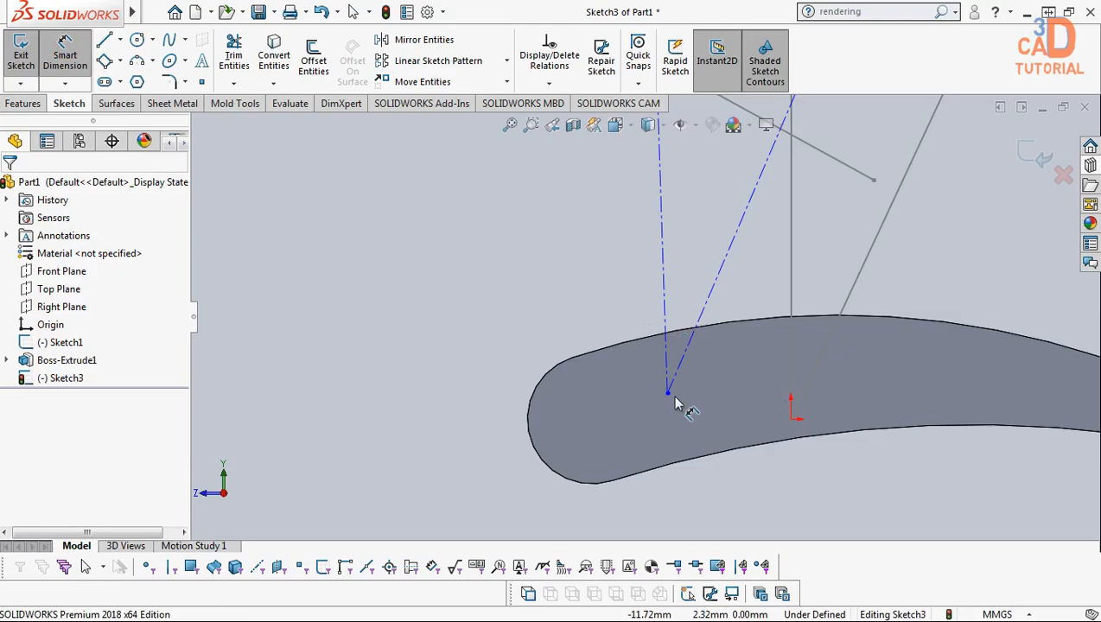
click(660, 334)
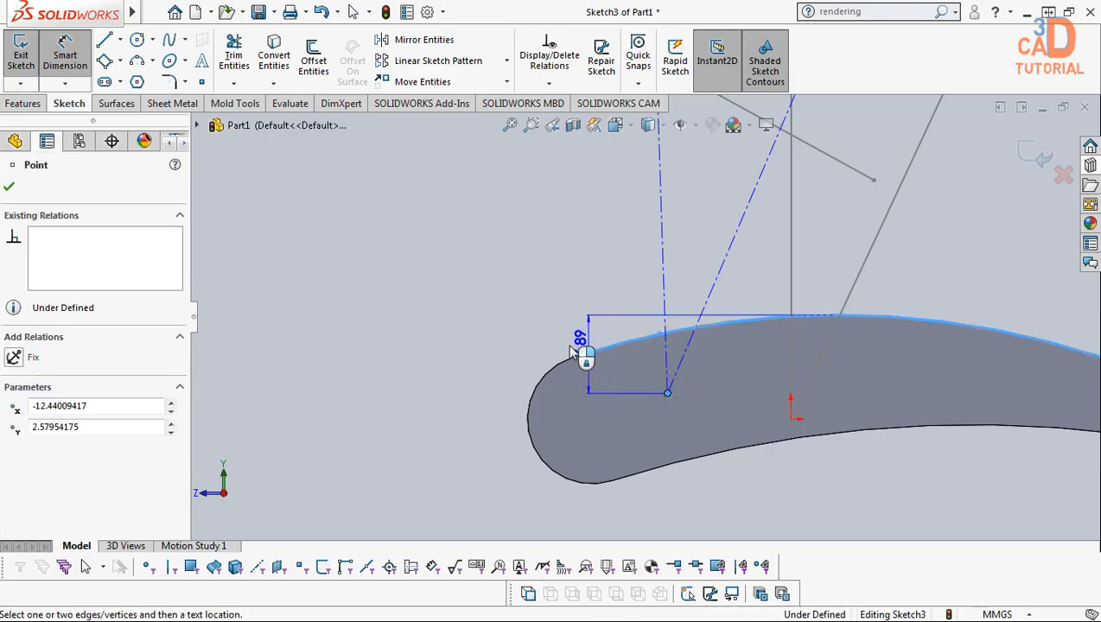
click(445, 352)
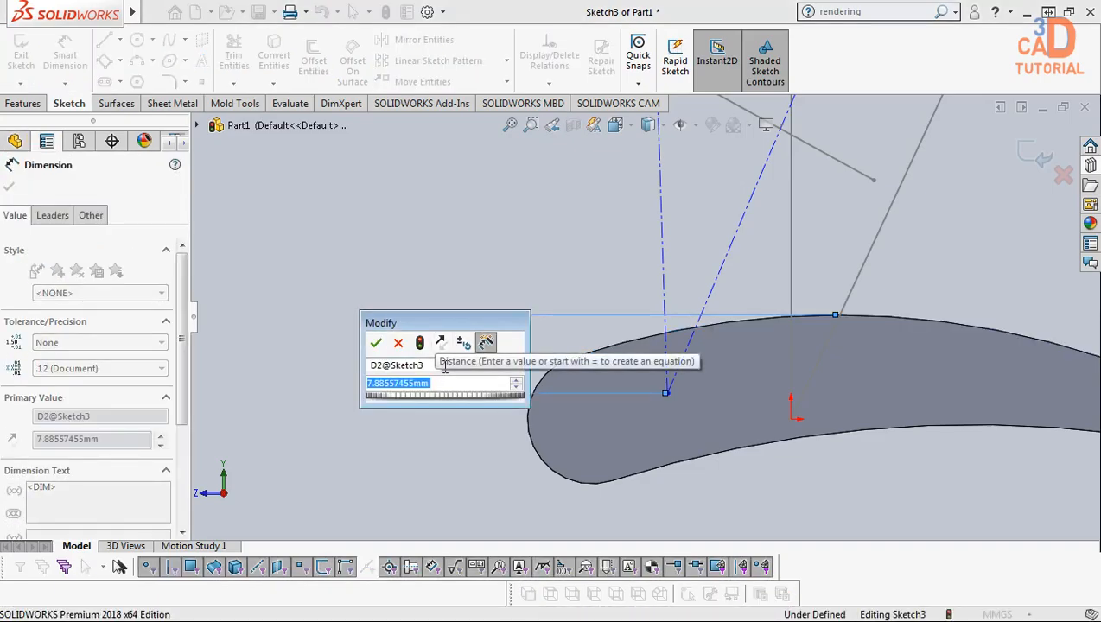
text(10)
key(Return)
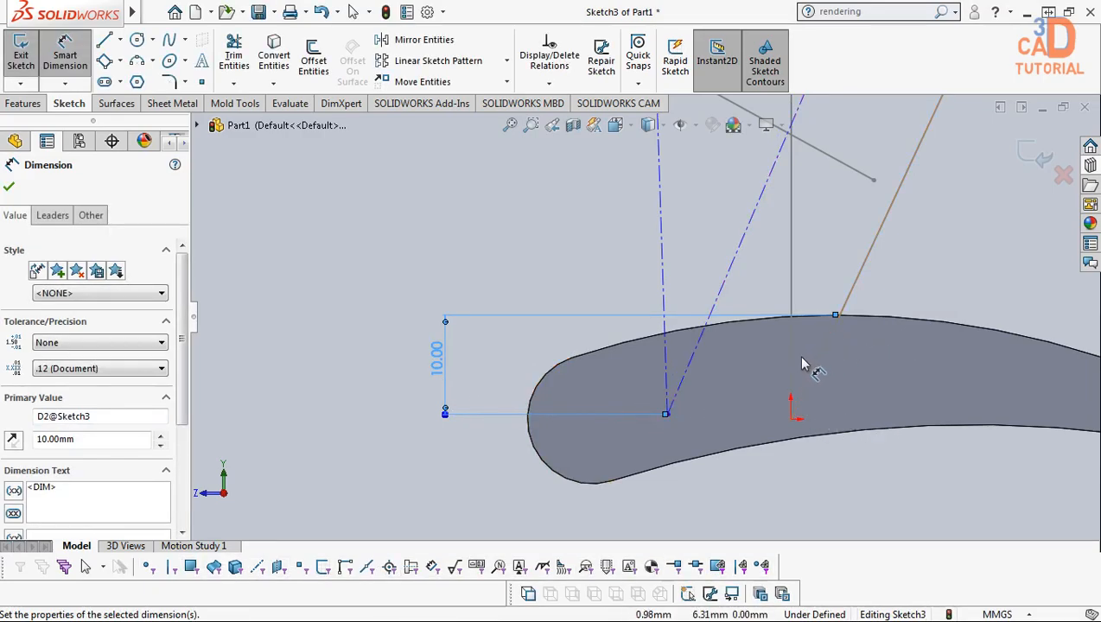
scroll(674, 346, up, 2)
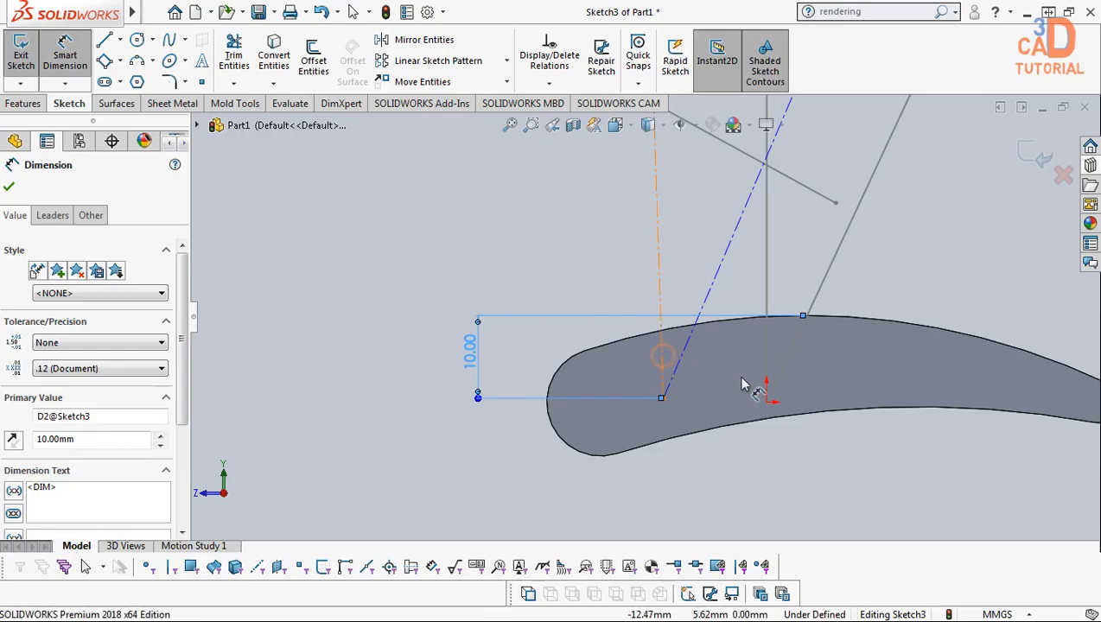
Dimension the distance between the origin and the centerlines' shared lower endpoint and set it to 8 mm
click(765, 402)
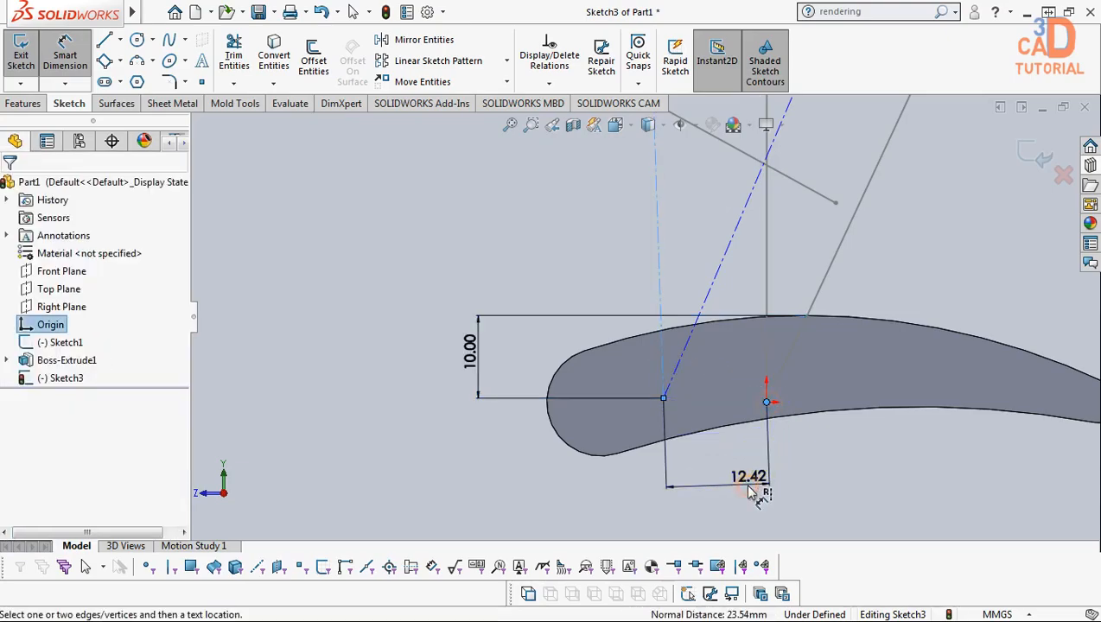
click(750, 491)
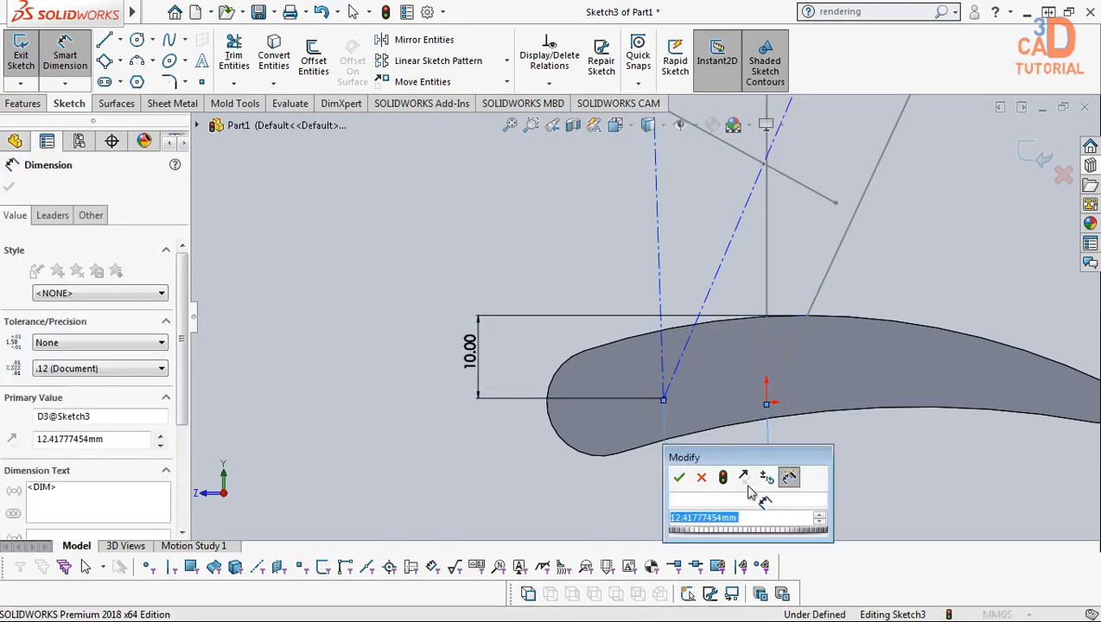
drag(756, 523, 671, 525)
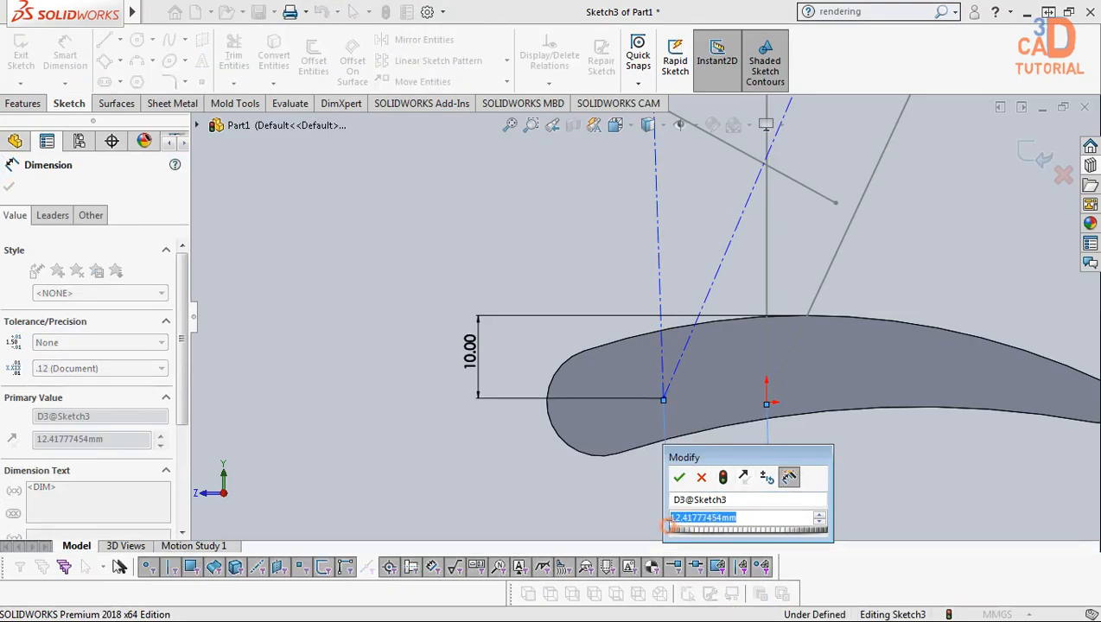
text(80)
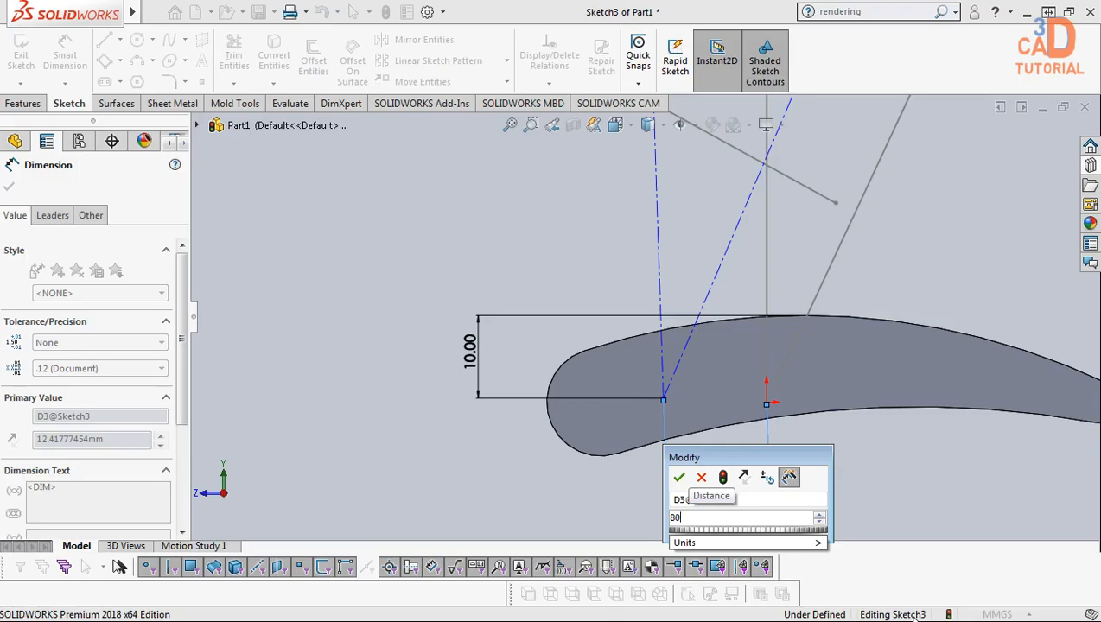
key(Return)
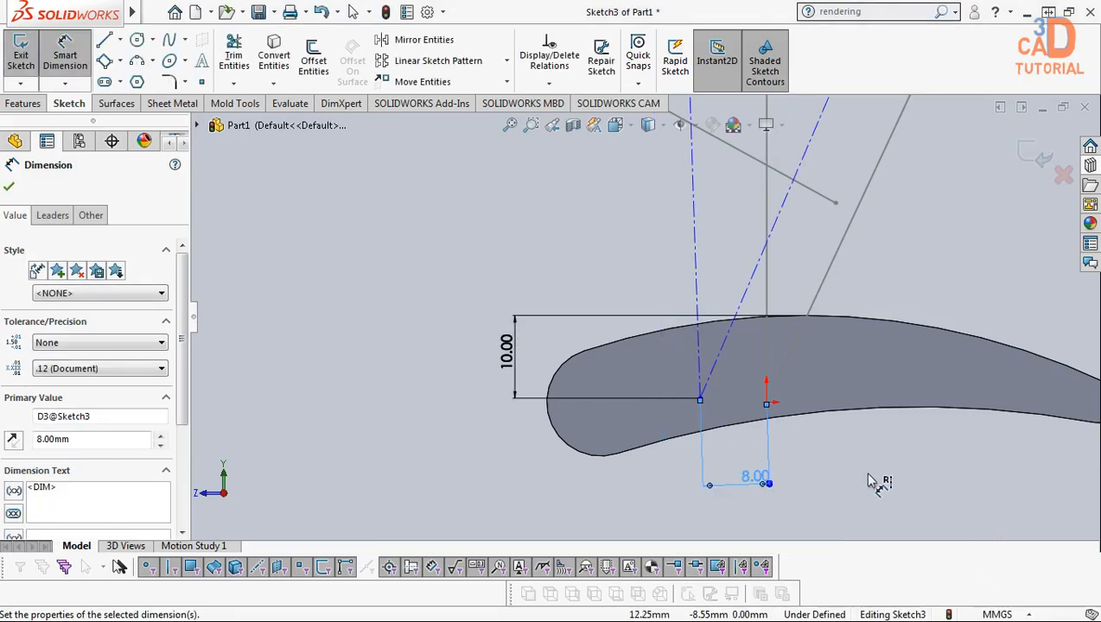
click(841, 456)
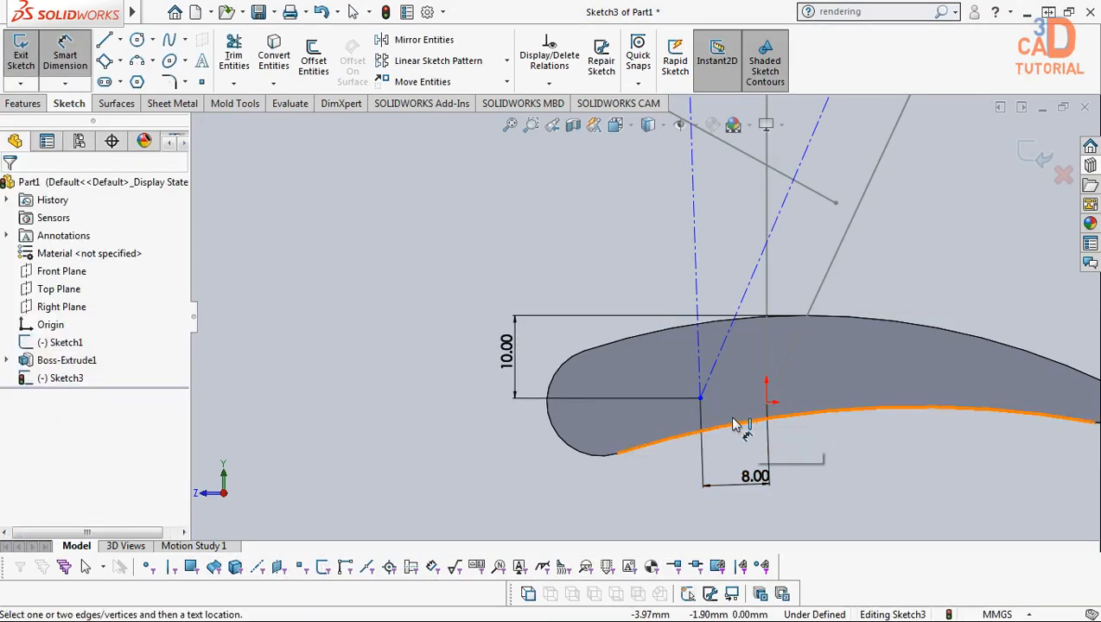
Change the distance between the origin and the centerlines' shared lower endpoint to 10 mm
double_click(748, 477)
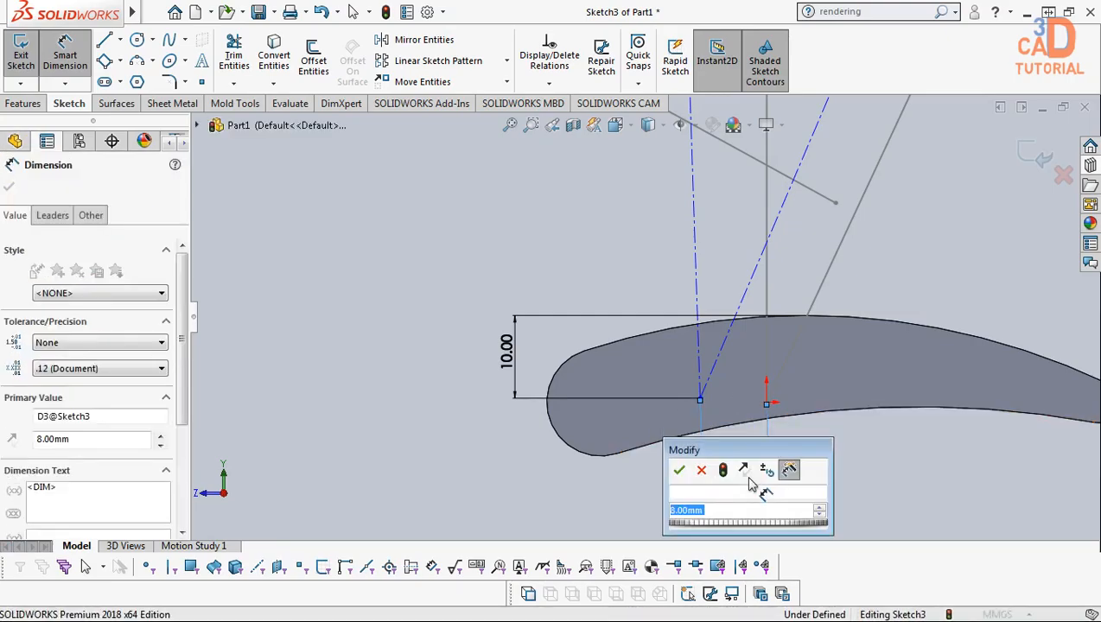
text(10)
key(Return)
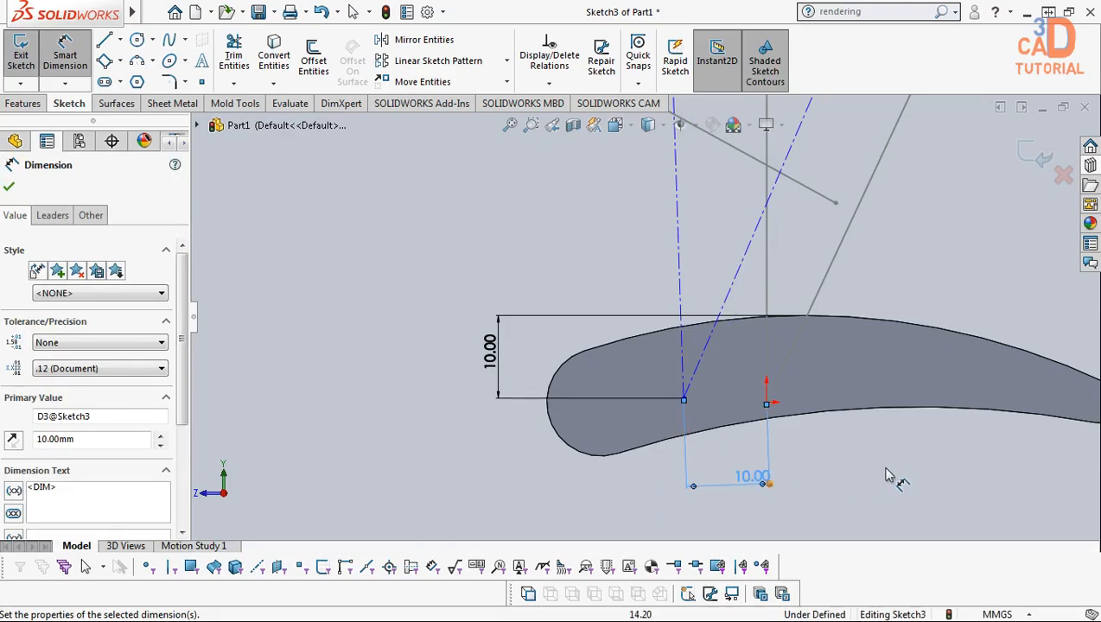
key(Escape)
scroll(655, 307, down, 2)
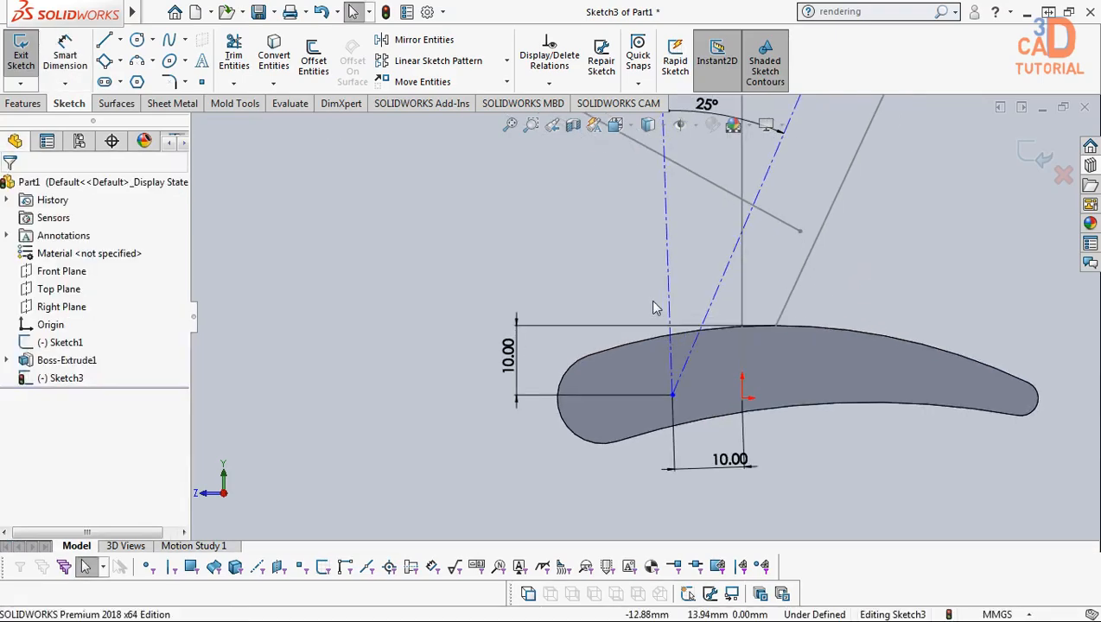
Exit the centerline sketch and start a new sketch on the base's end face
click(1033, 158)
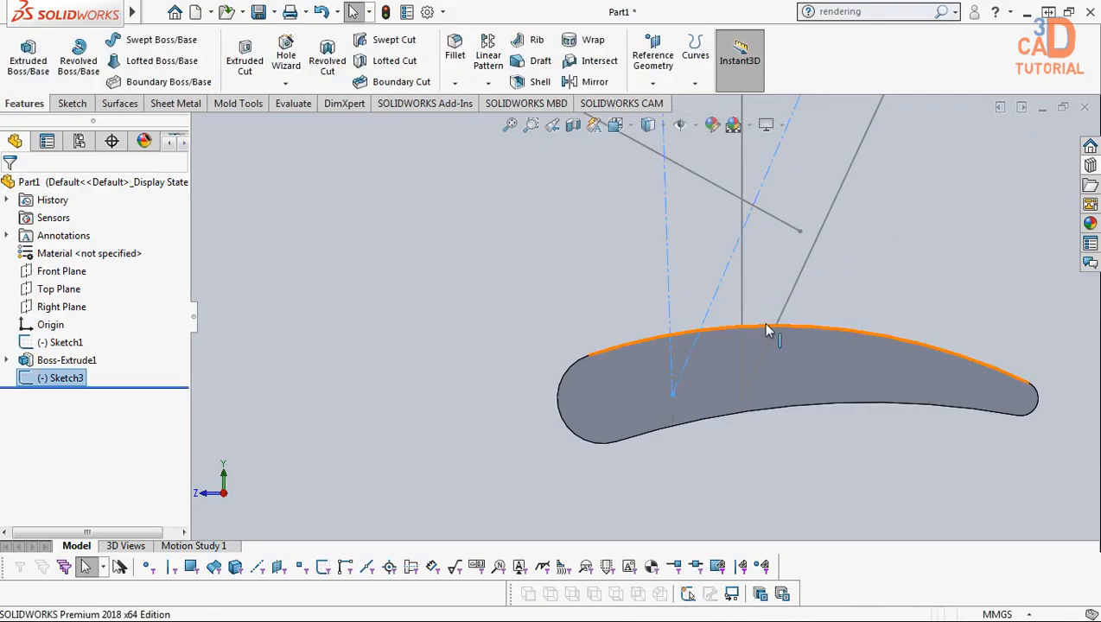
right_click(745, 350)
click(590, 384)
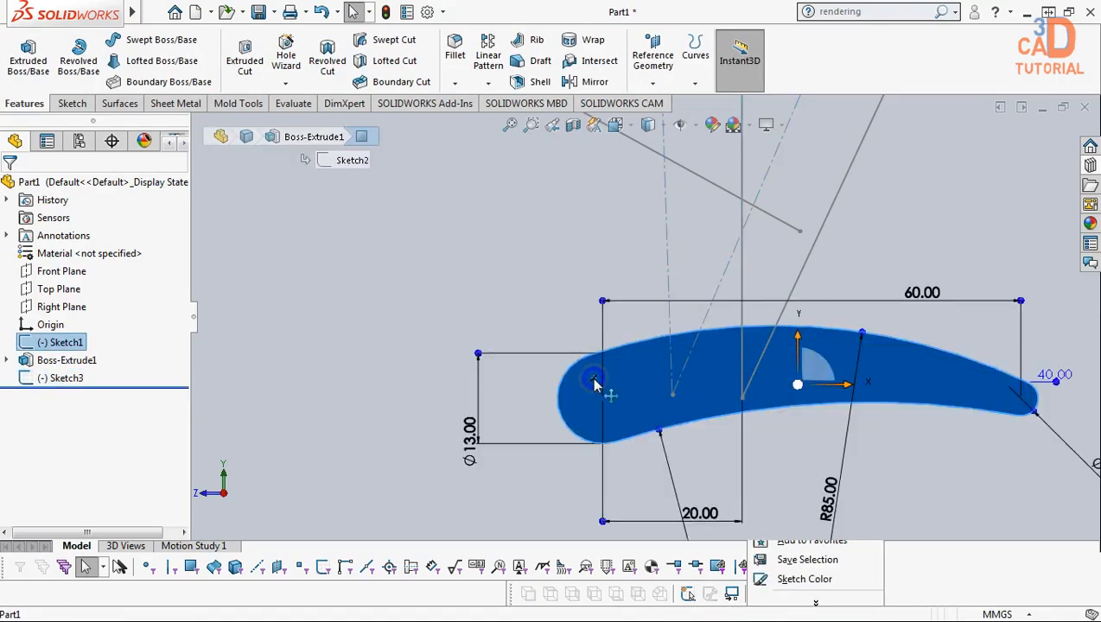
right_click(593, 376)
click(632, 232)
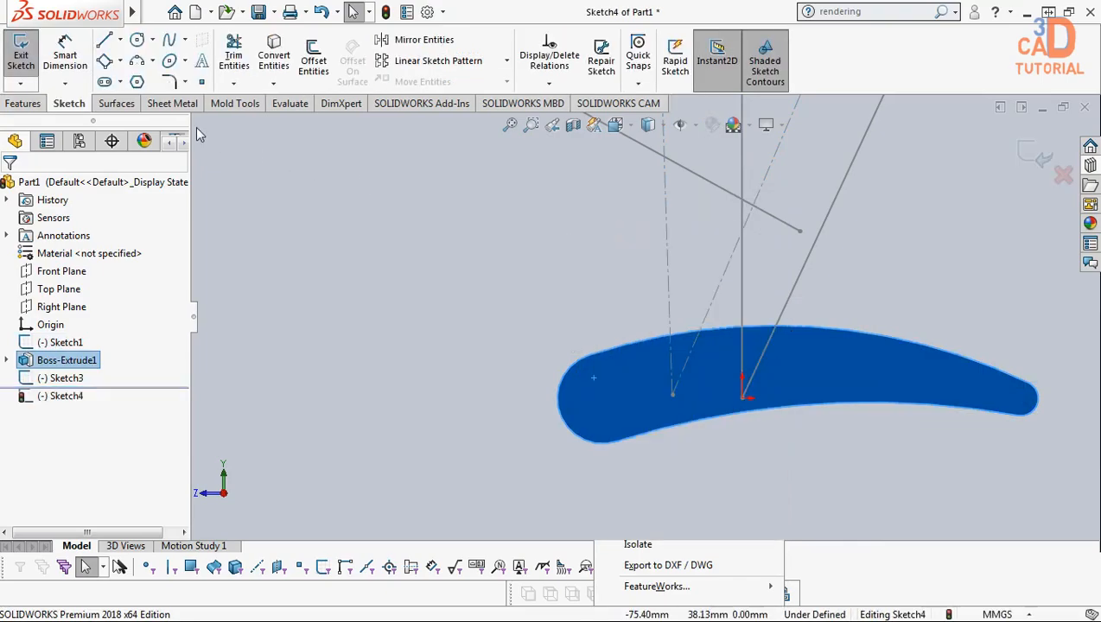
Offset the tilted centerline by 5.5 mm bi-directionally to create a parallel line on each side
key(l)
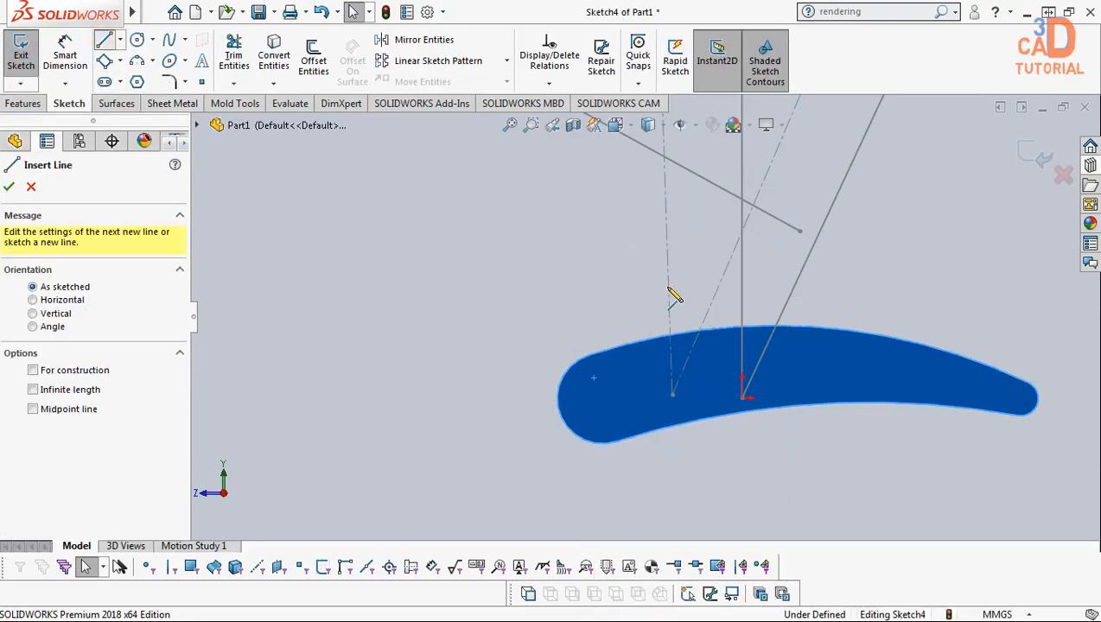
click(704, 321)
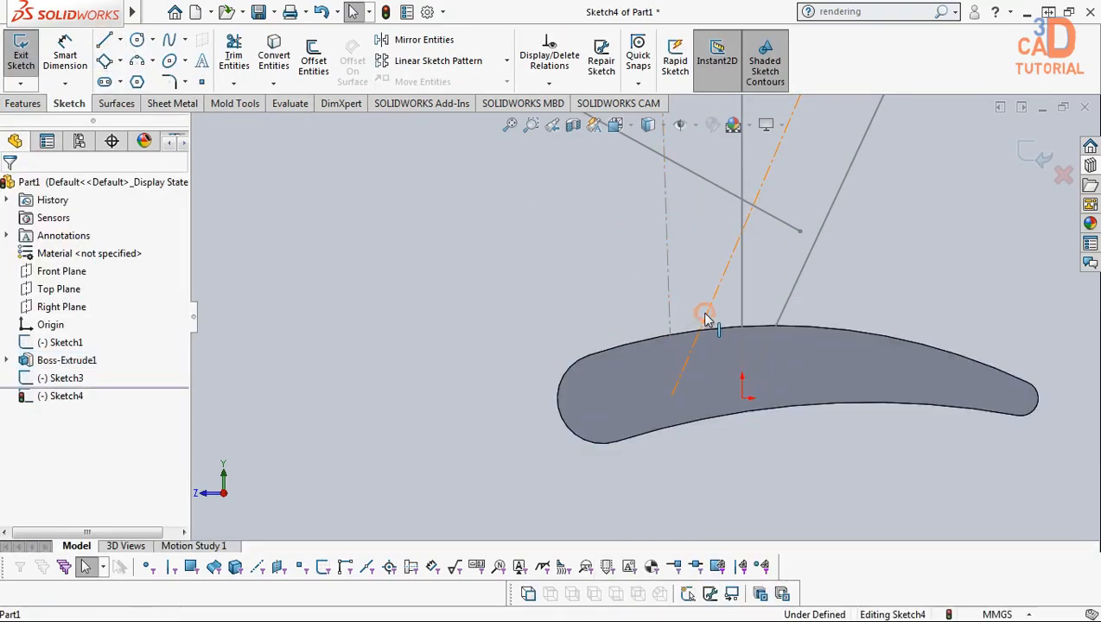
click(312, 57)
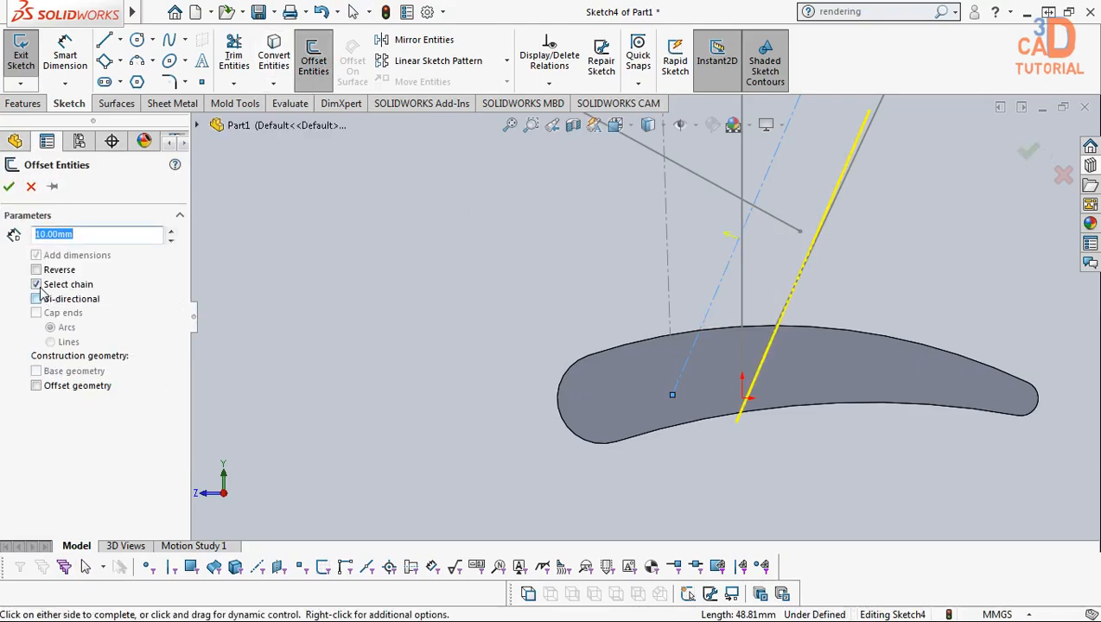
click(36, 299)
click(37, 271)
click(11, 237)
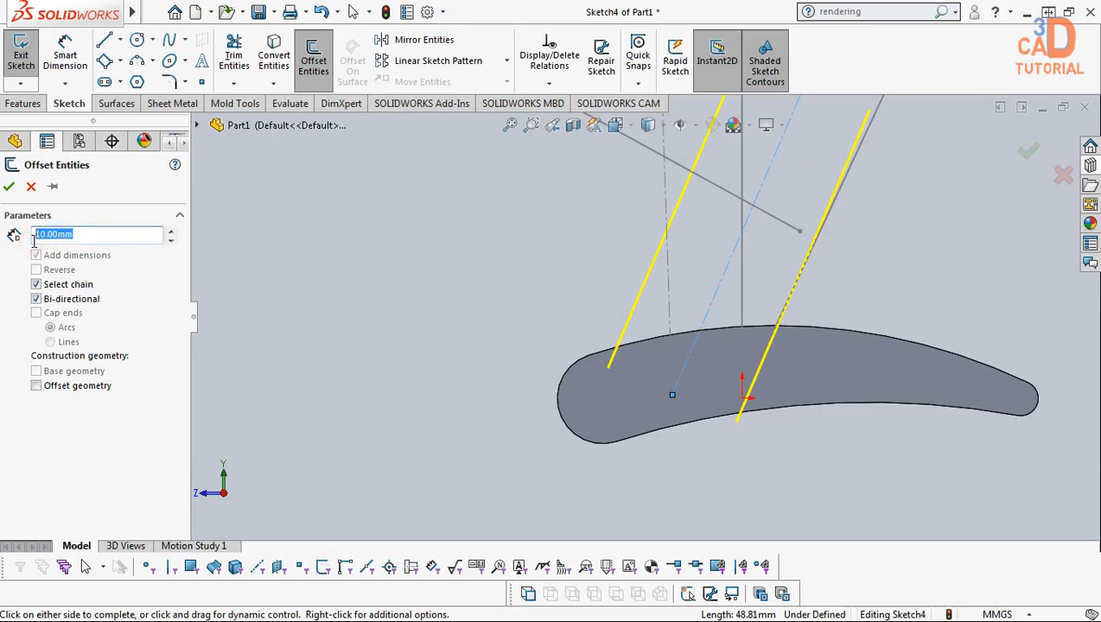
text(5.50)
key(Return)
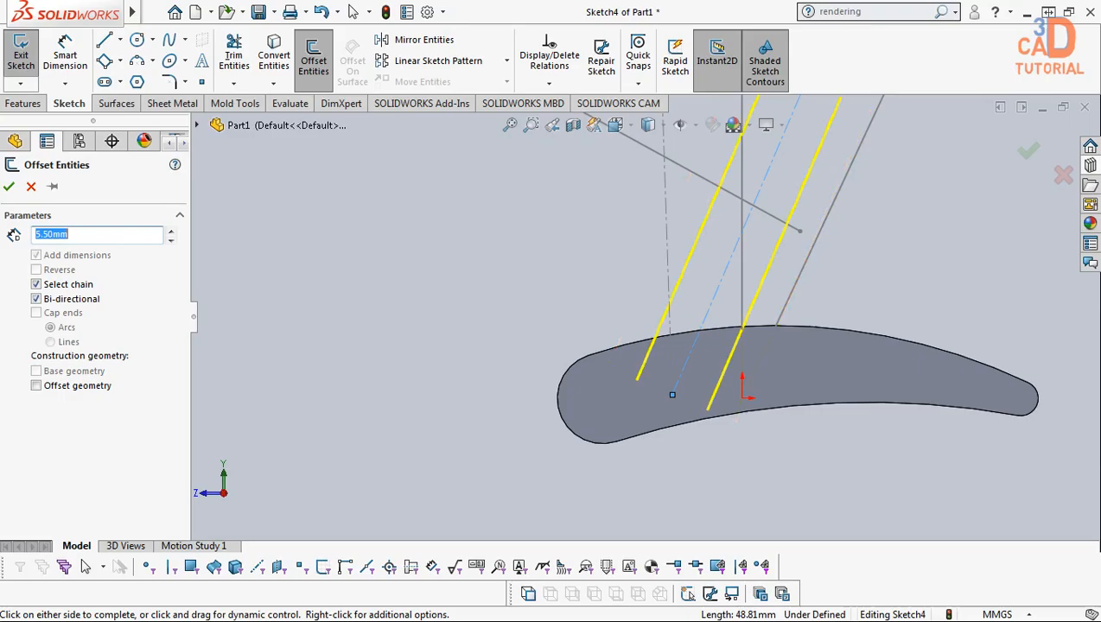
click(9, 187)
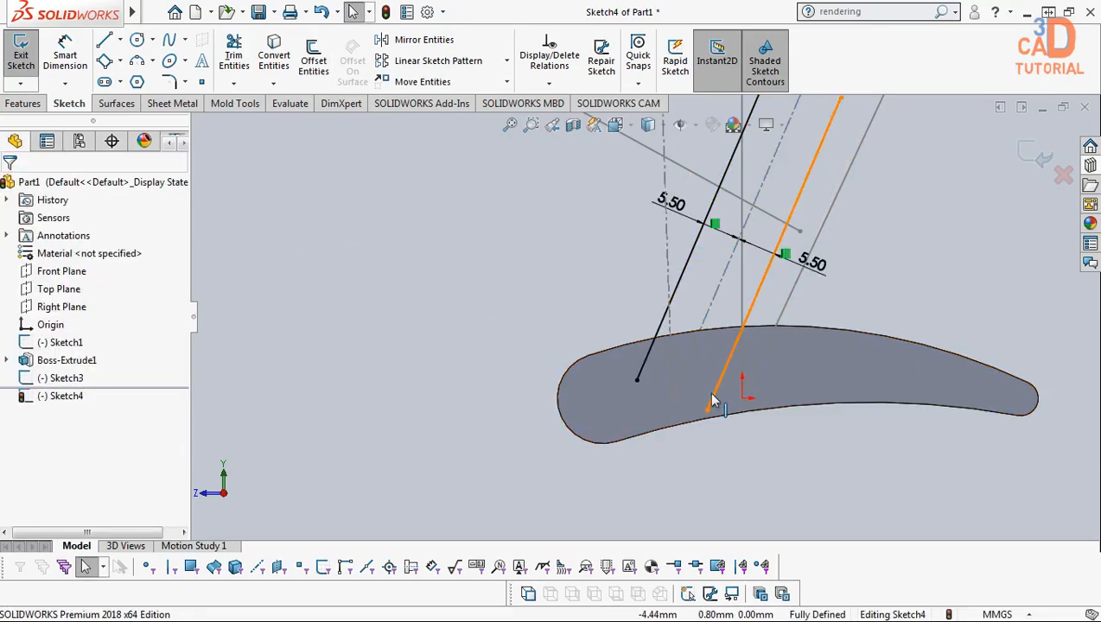
scroll(689, 385, up, 3)
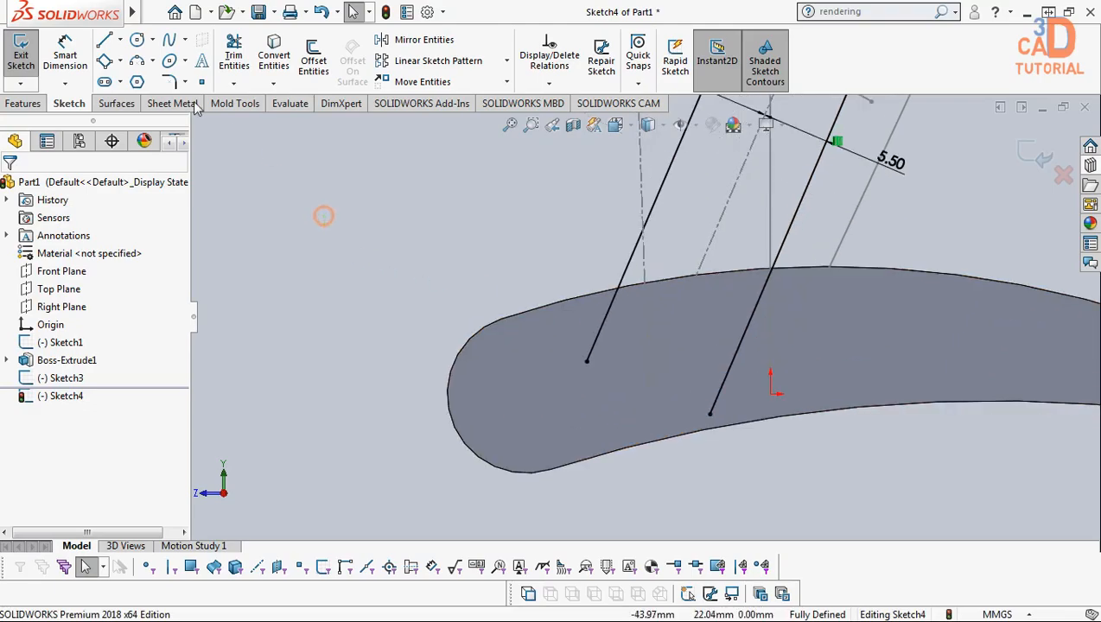
click(104, 40)
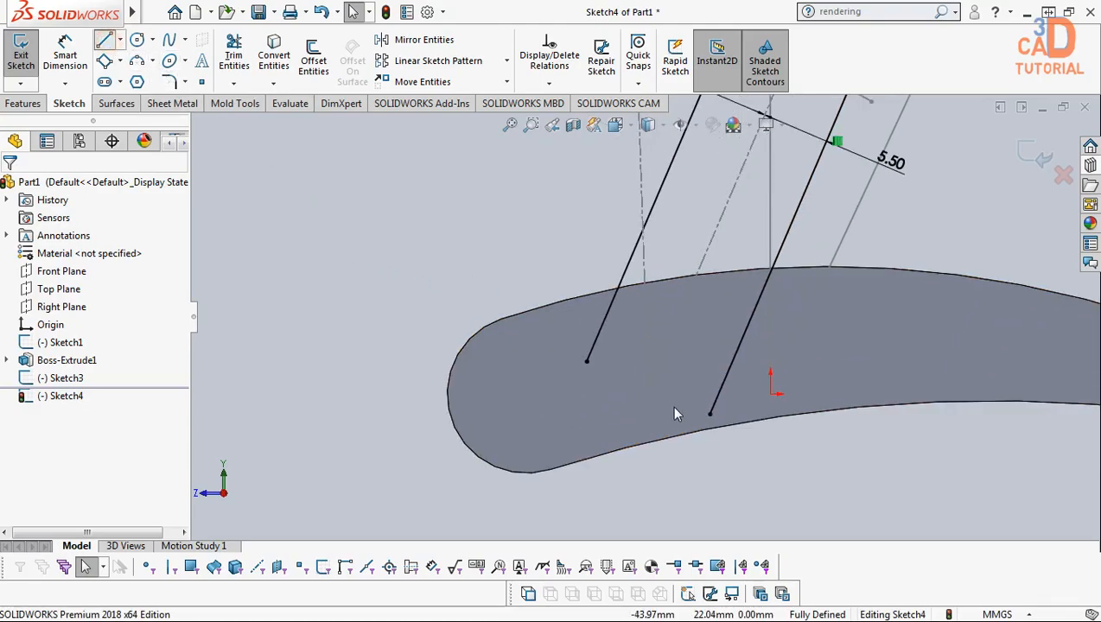
click(587, 361)
key(Escape)
key(Escape)
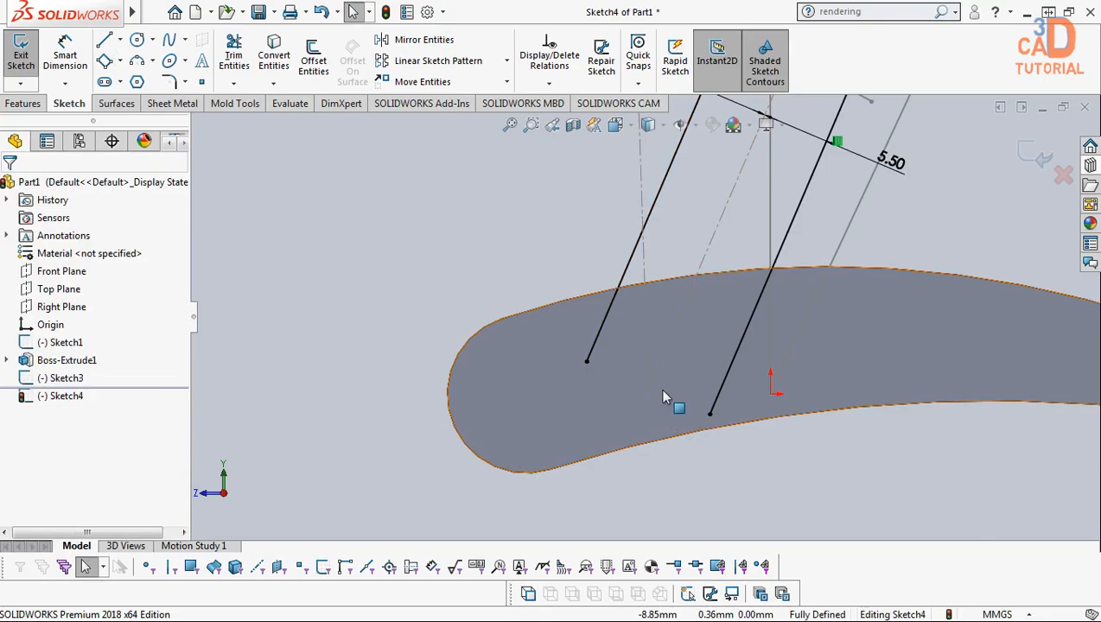
Draw a line about 12 mm long from the lower endpoint of the thin-end-side offset line toward the rounded end, and make it horizontal
click(105, 43)
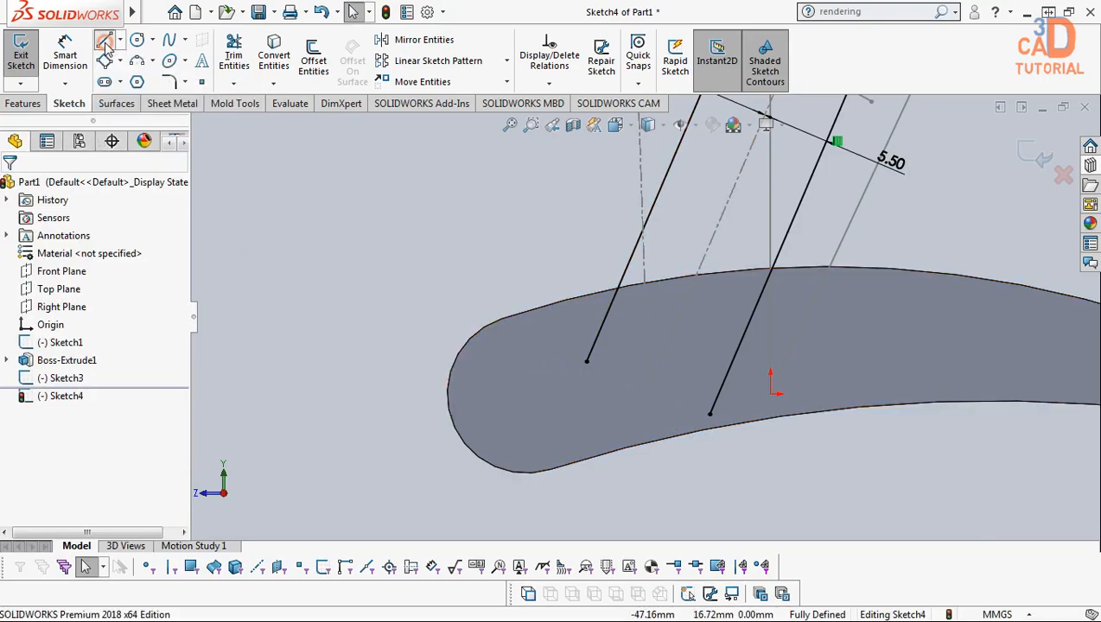
click(709, 416)
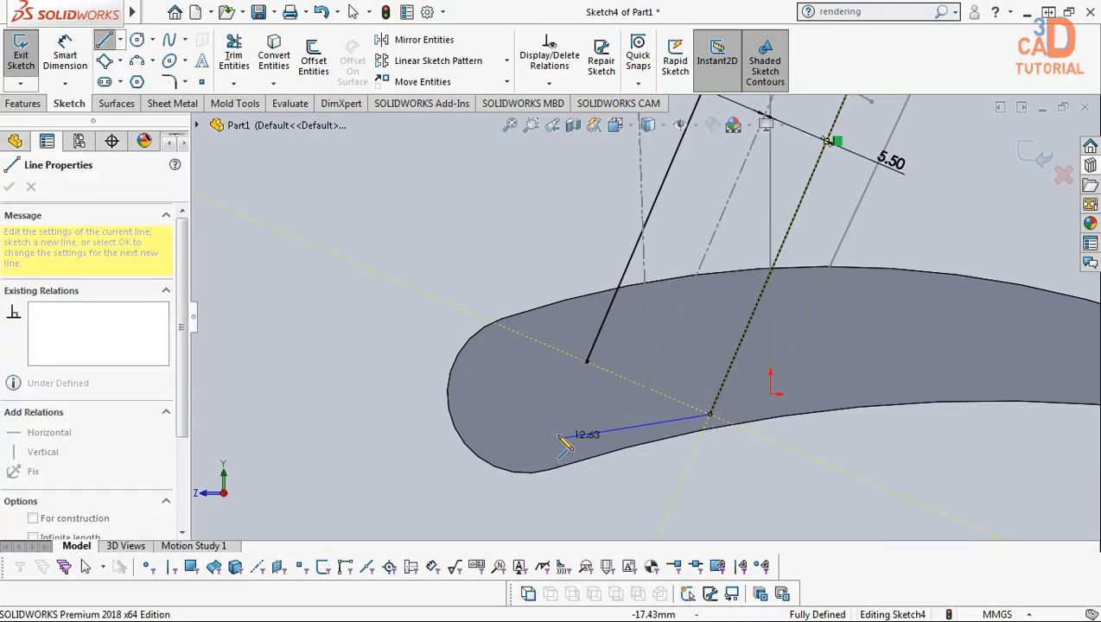
click(567, 422)
key(Escape)
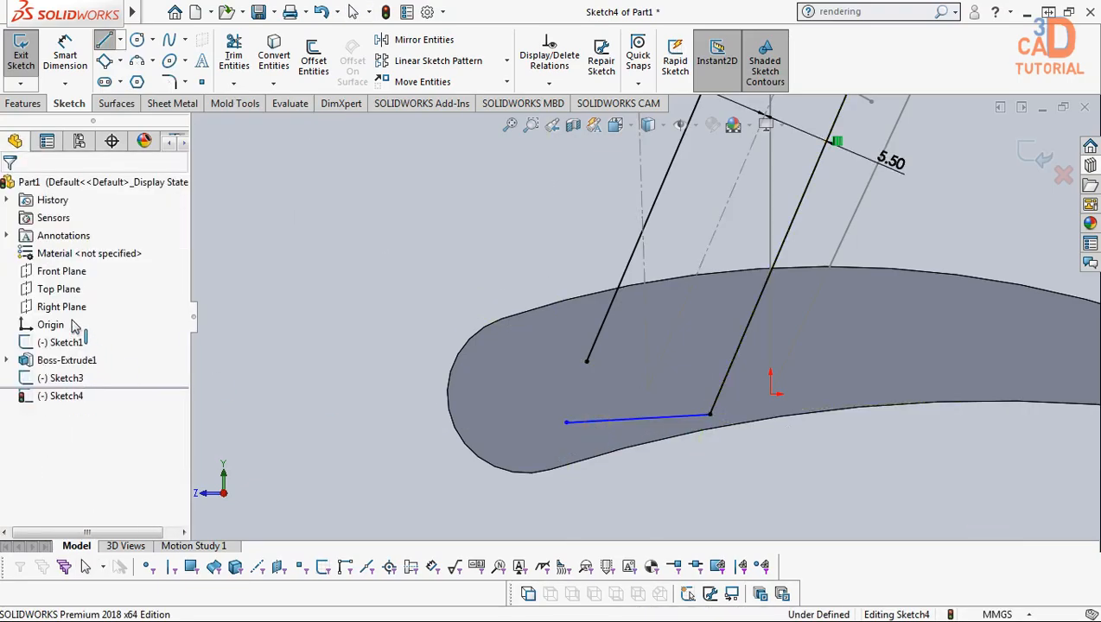
click(606, 420)
click(39, 358)
click(432, 288)
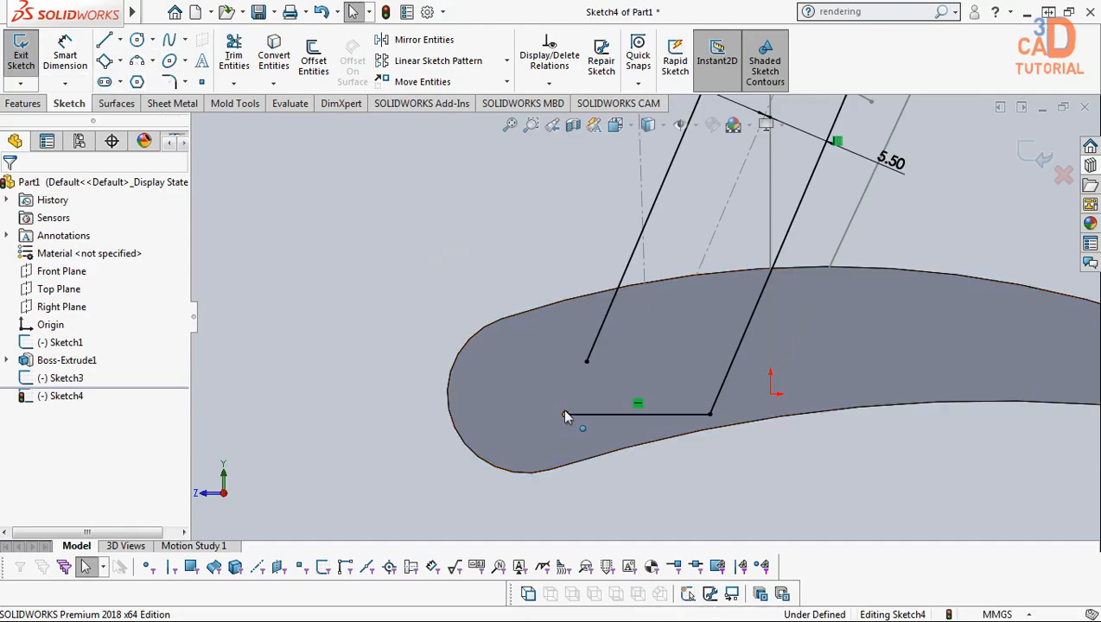
click(317, 275)
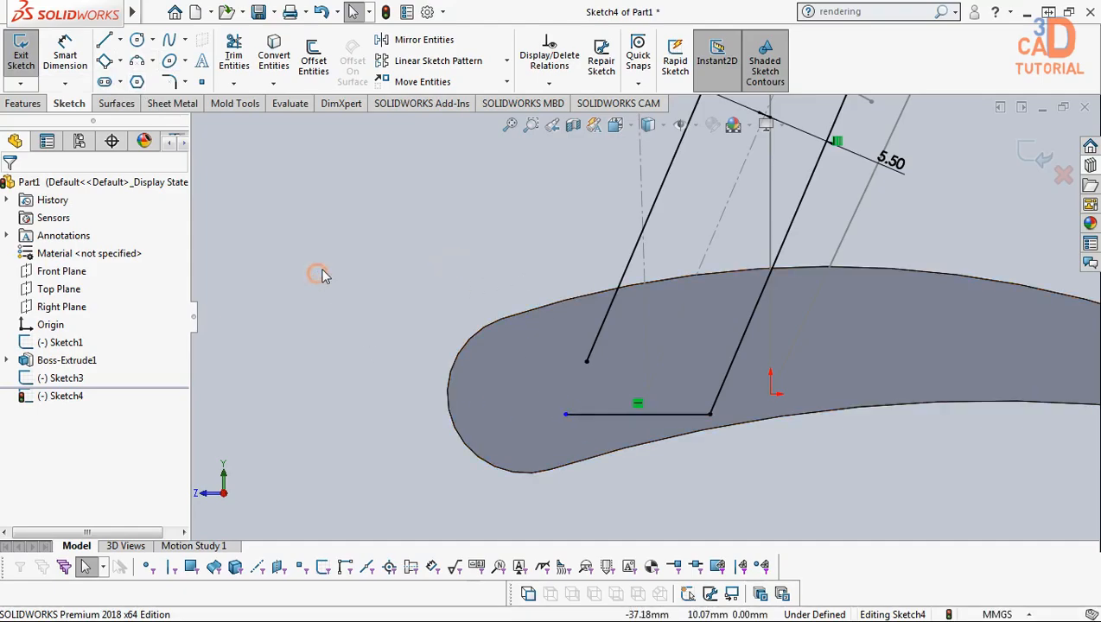
click(244, 83)
click(267, 122)
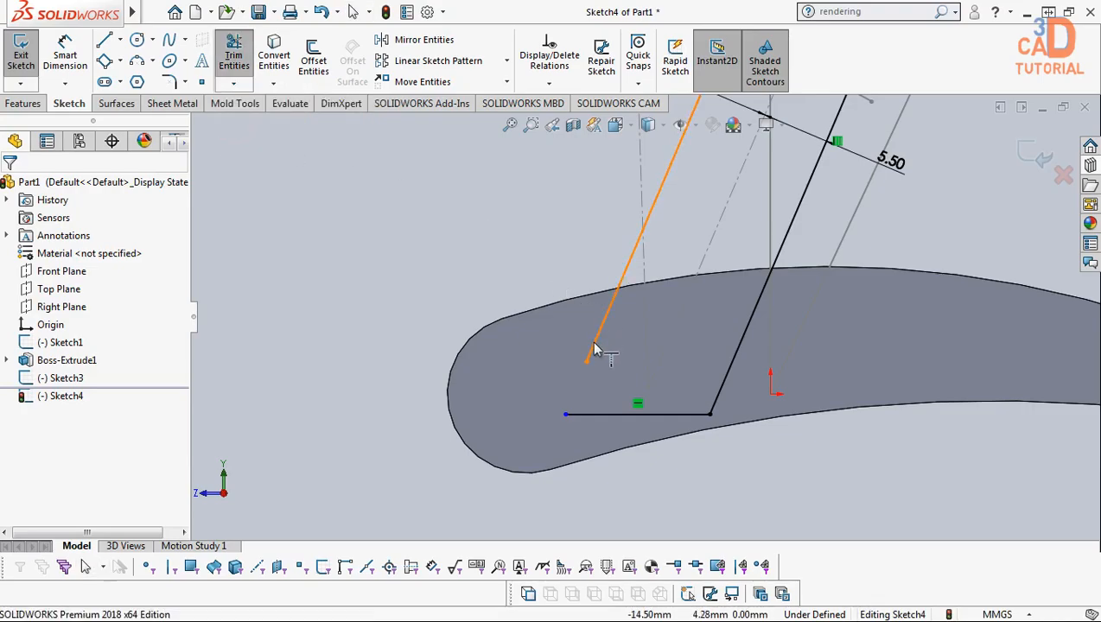
key(Escape)
Lengthen the rounded-end-side offset line downward so it crosses the horizontal line, keeping the horizontal line's free end slightly beyond the crossing
drag(586, 361, 567, 425)
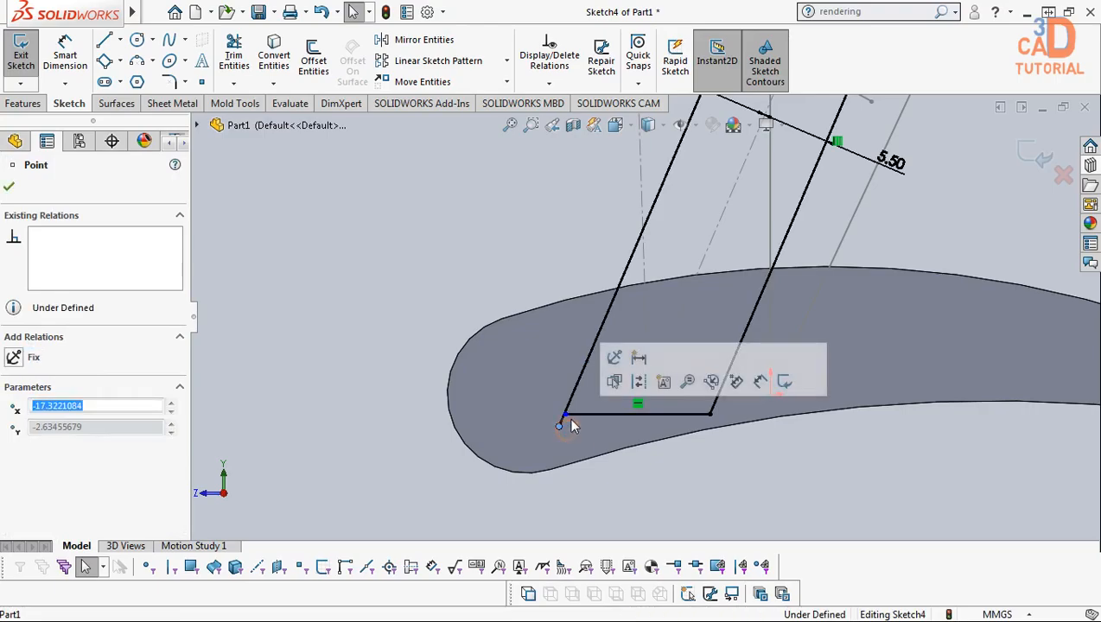
scroll(574, 406, down, 3)
scroll(576, 404, down, 2)
key(Escape)
drag(544, 364, 538, 360)
key(Escape)
Power trim the two short overhangs where the rounded-end-side offset line crosses the horizontal line, leaving a clean corner
click(236, 85)
click(252, 119)
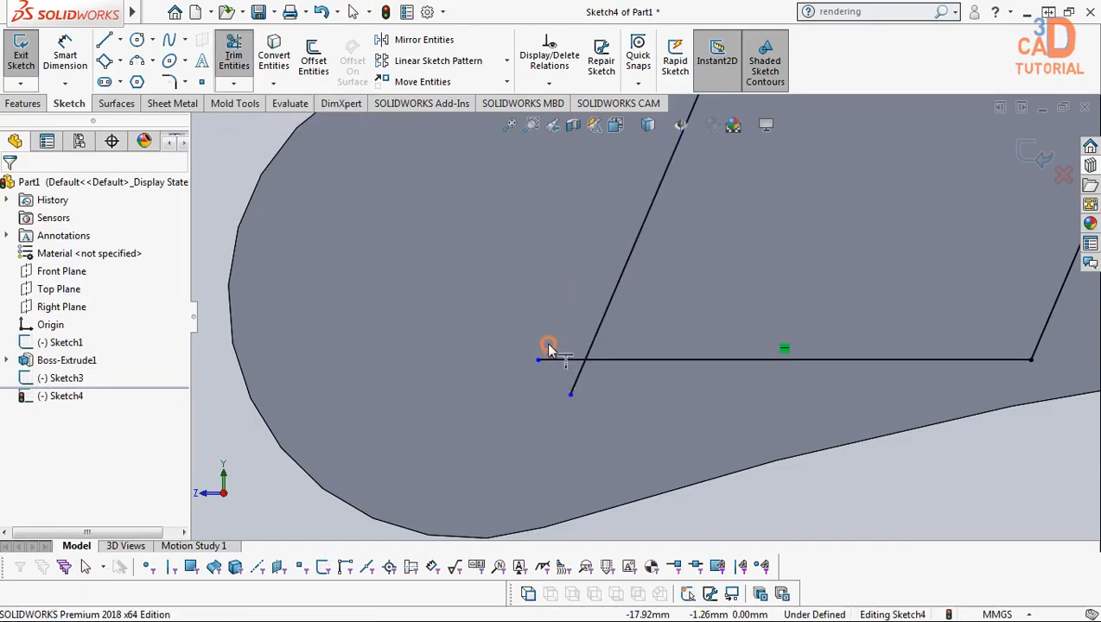
click(233, 83)
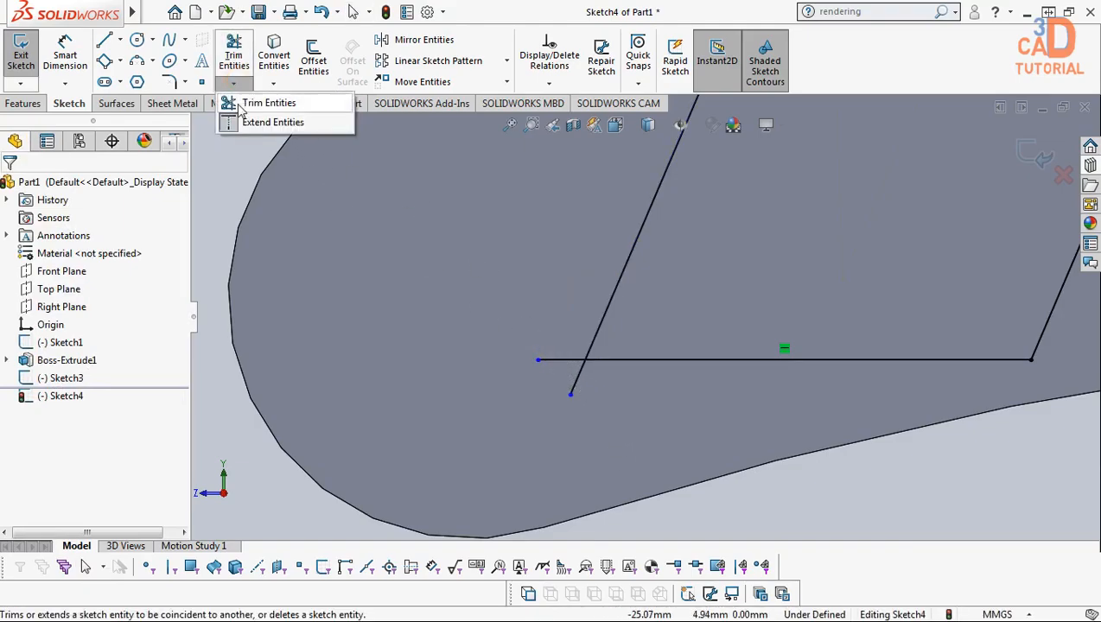
click(235, 103)
drag(610, 429, 548, 342)
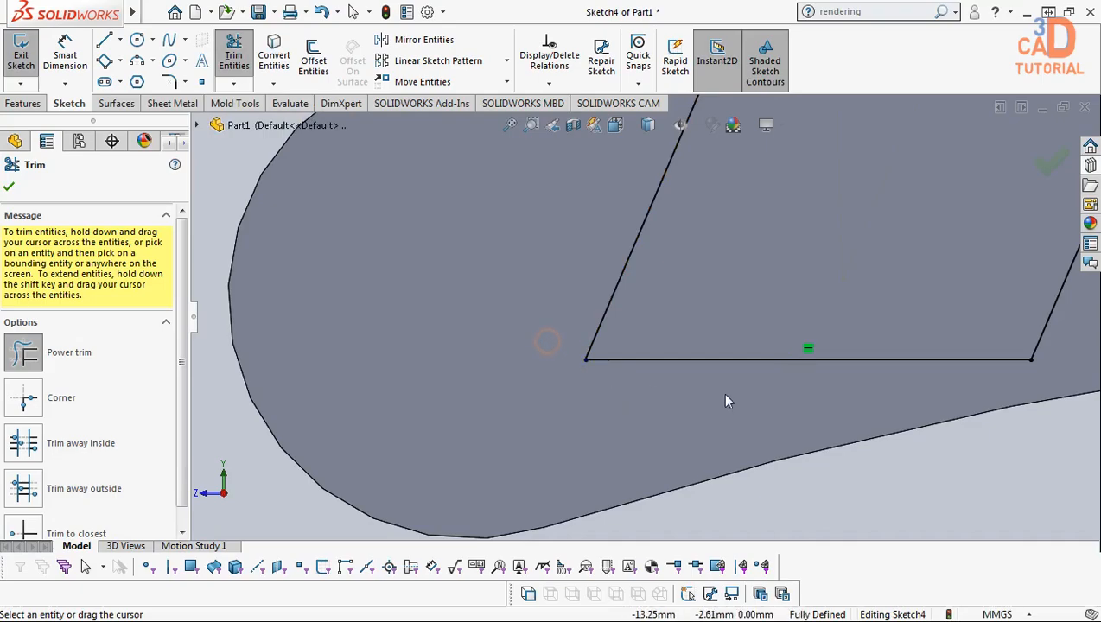
scroll(720, 393, up, 3)
scroll(742, 356, up, 4)
scroll(799, 177, up, 4)
scroll(750, 246, down, 3)
scroll(602, 416, down, 1)
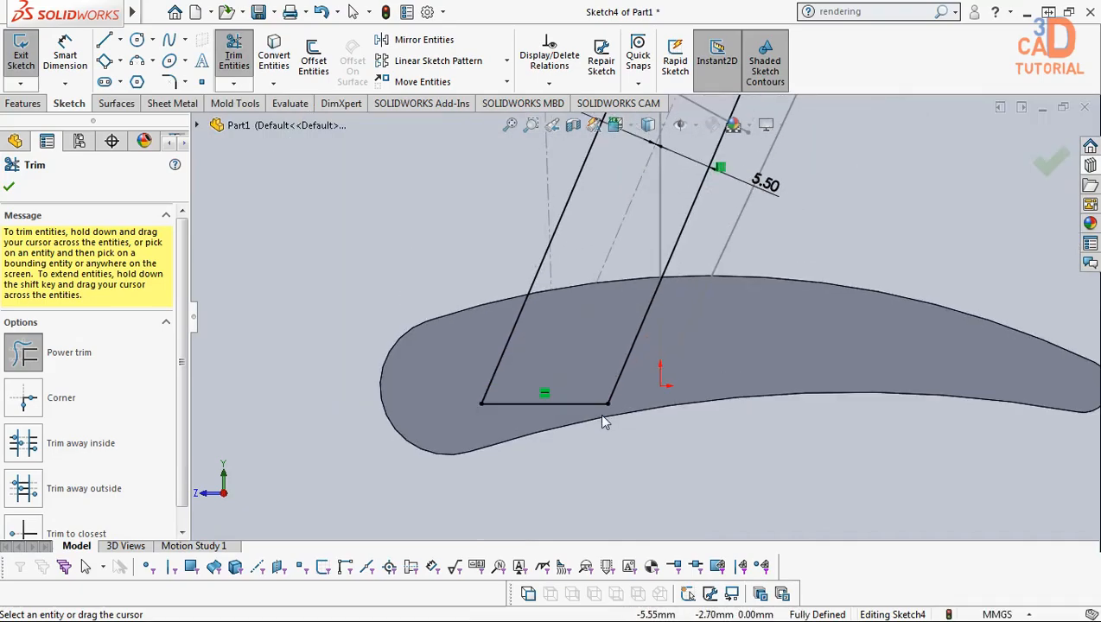
scroll(652, 423, down, 2)
drag(581, 378, 600, 390)
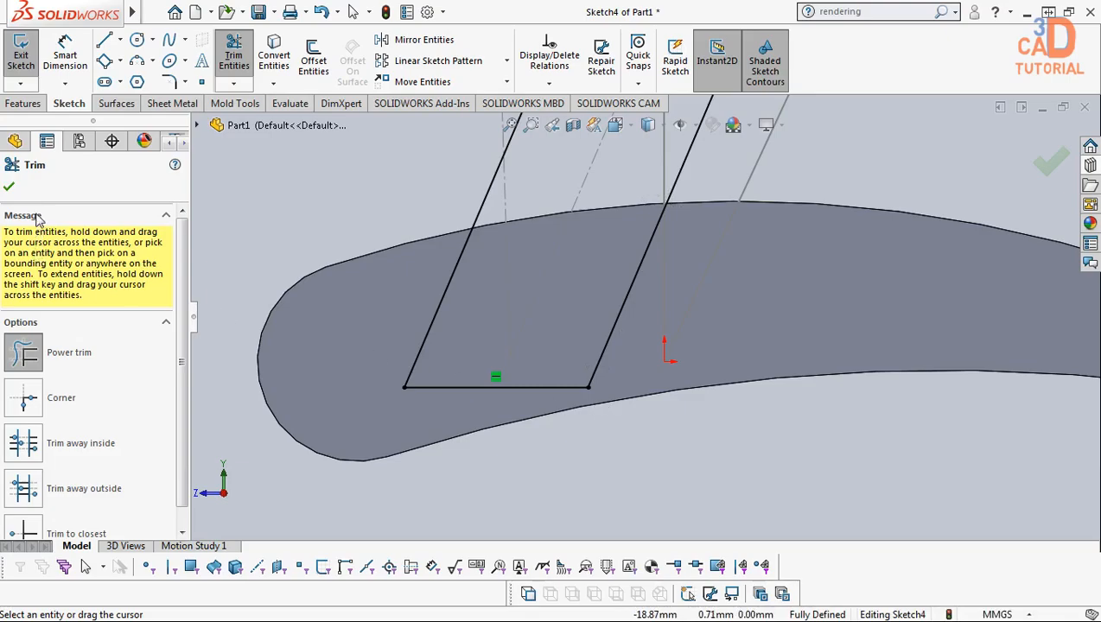
scroll(551, 291, up, 4)
scroll(604, 273, down, 4)
Leave trimming and shorten both offset lines by moving their upper endpoints down to just above the base's upper arc
key(Escape)
scroll(605, 285, up, 4)
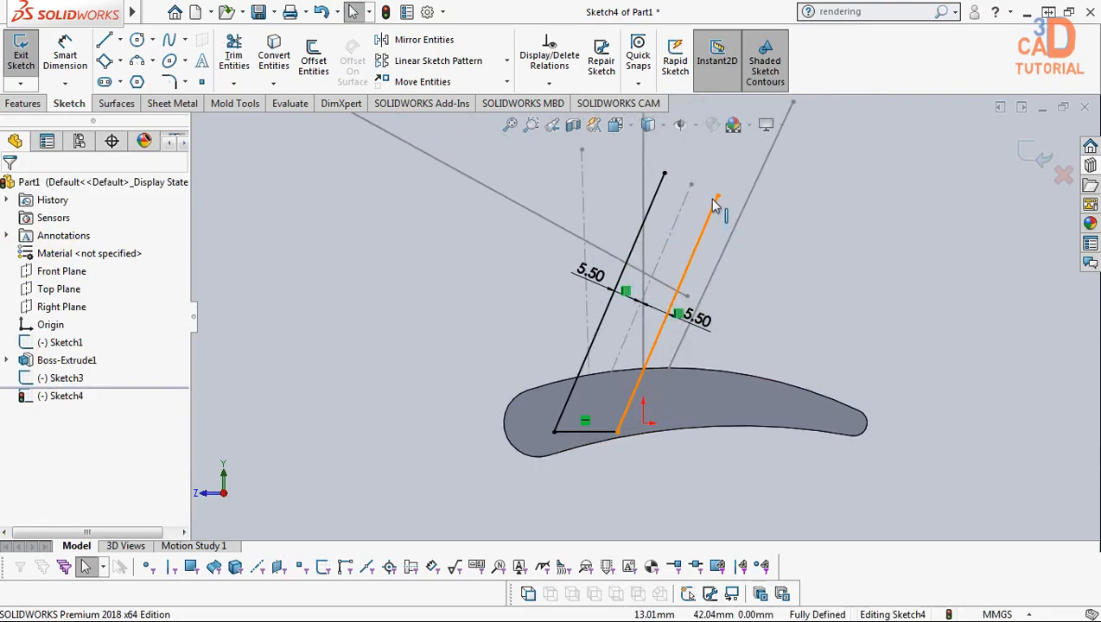
mouse_move(718, 199)
mouse_down()
mouse_move(646, 384)
mouse_move(656, 356)
mouse_up()
drag(664, 175, 603, 354)
scroll(602, 354, down, 7)
key(Escape)
Draw a line between the offset lines' upper endpoints, joining its loose end to the thin-end-side line to close the slot profile
click(105, 40)
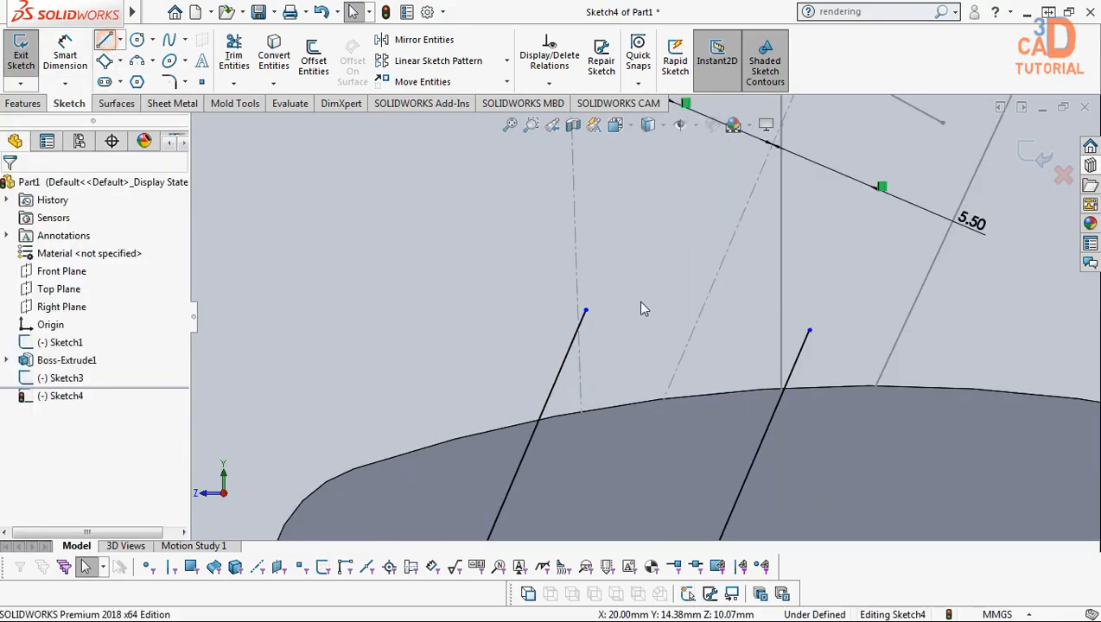
click(585, 311)
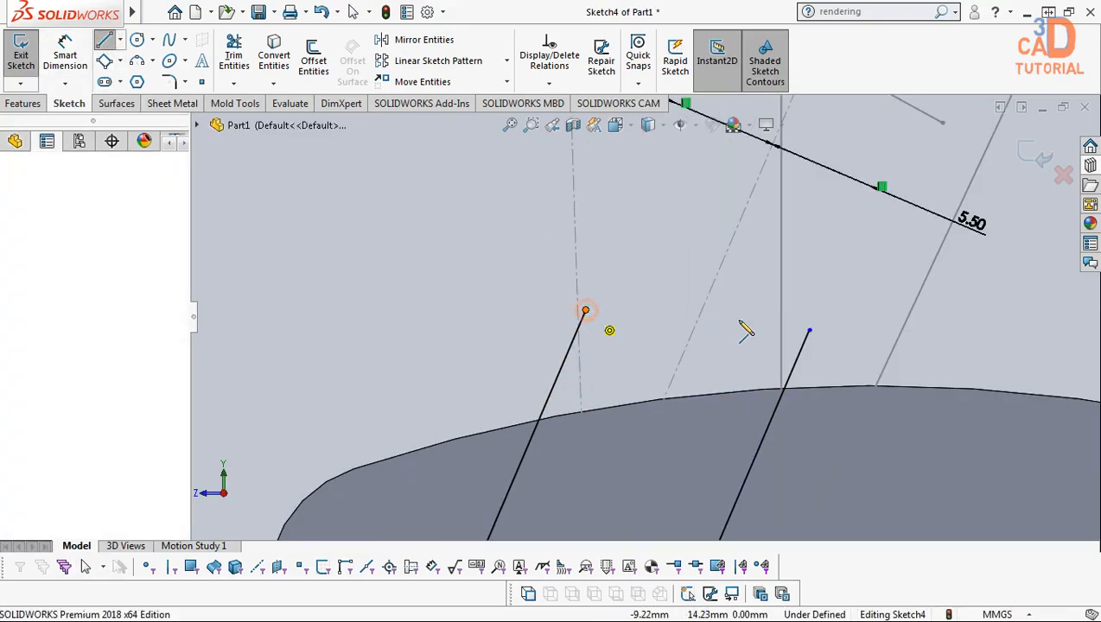
click(810, 330)
key(Escape)
key(Escape)
scroll(812, 331, down, 5)
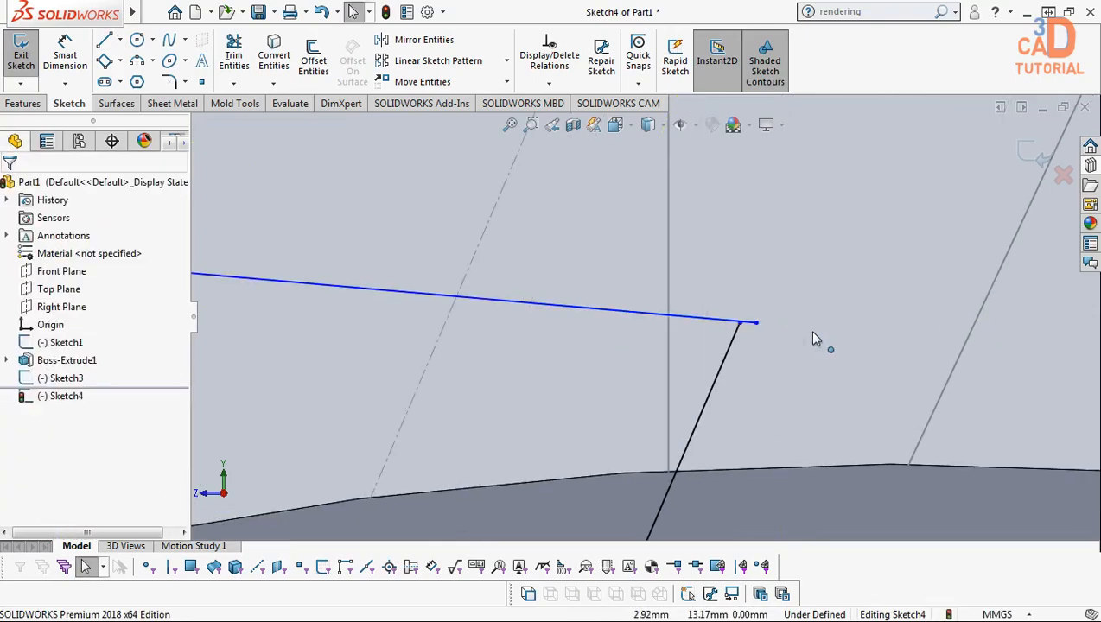
click(750, 323)
drag(750, 322, 740, 321)
Apply an Equal relation to the two slanted sides of the slot profile
scroll(648, 324, up, 6)
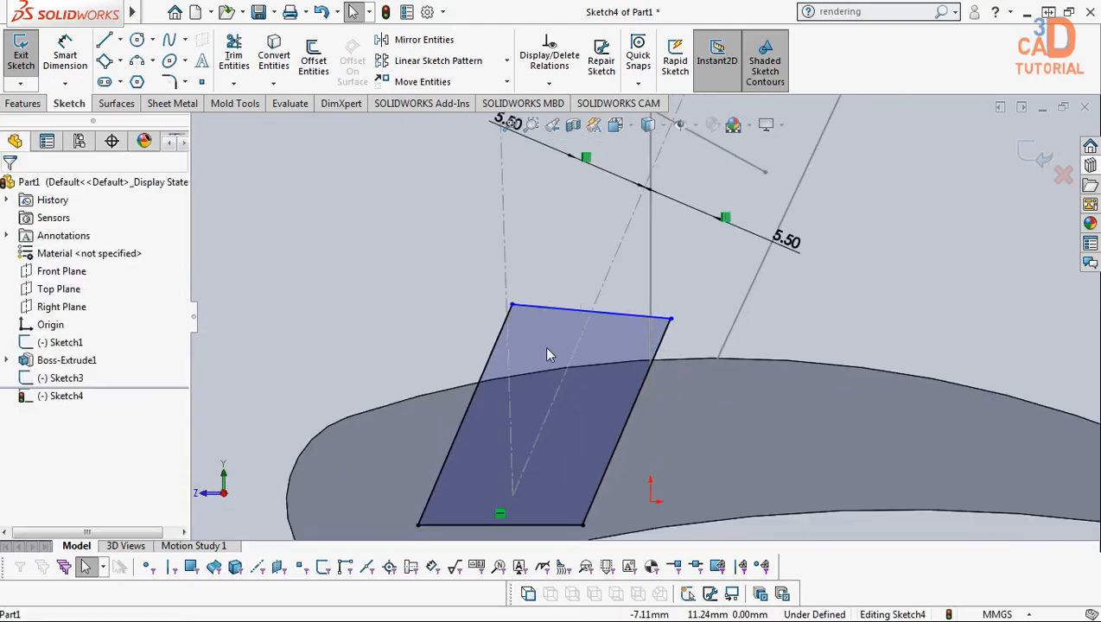
click(645, 381)
ctrl+click(645, 386)
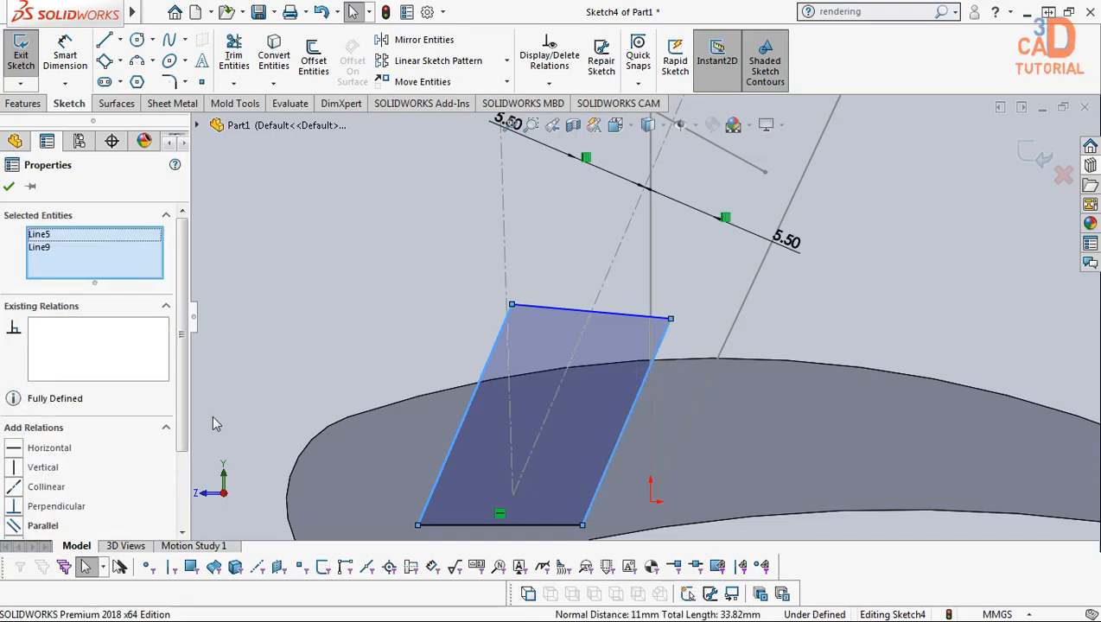
scroll(188, 397, down, 2)
click(26, 491)
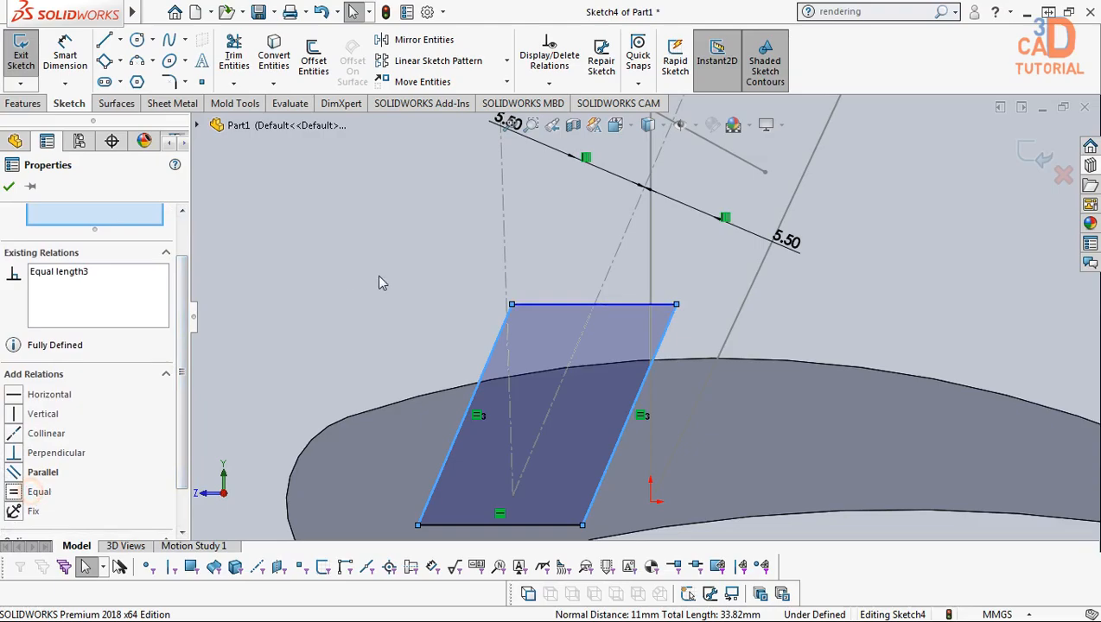
Dimension the vertical height of the parallelogram profile and set it to 15 mm
click(393, 270)
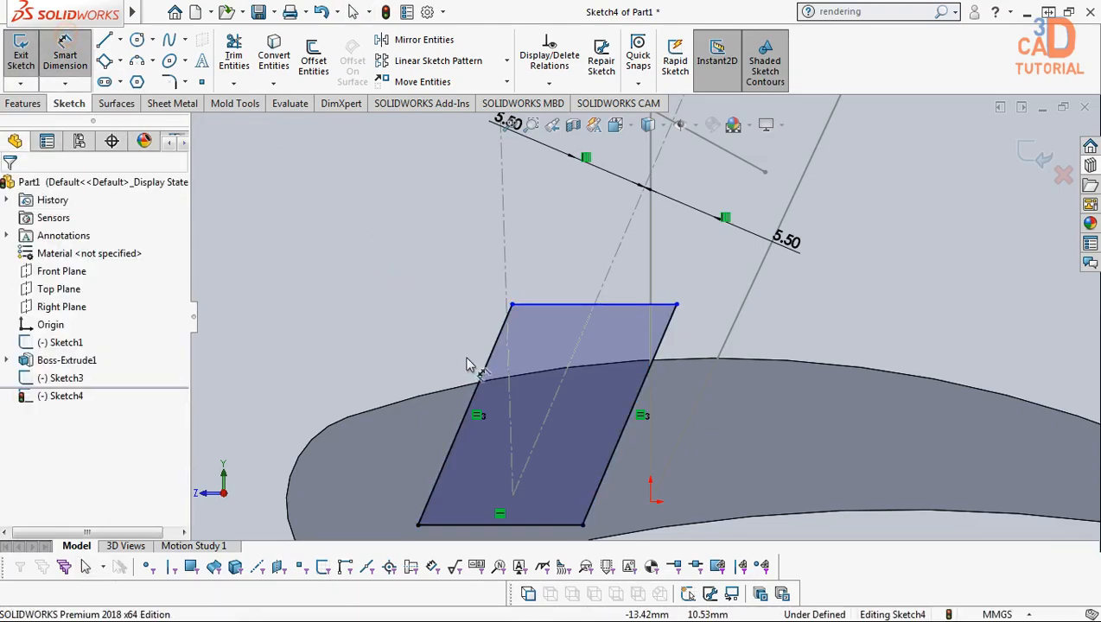
click(378, 331)
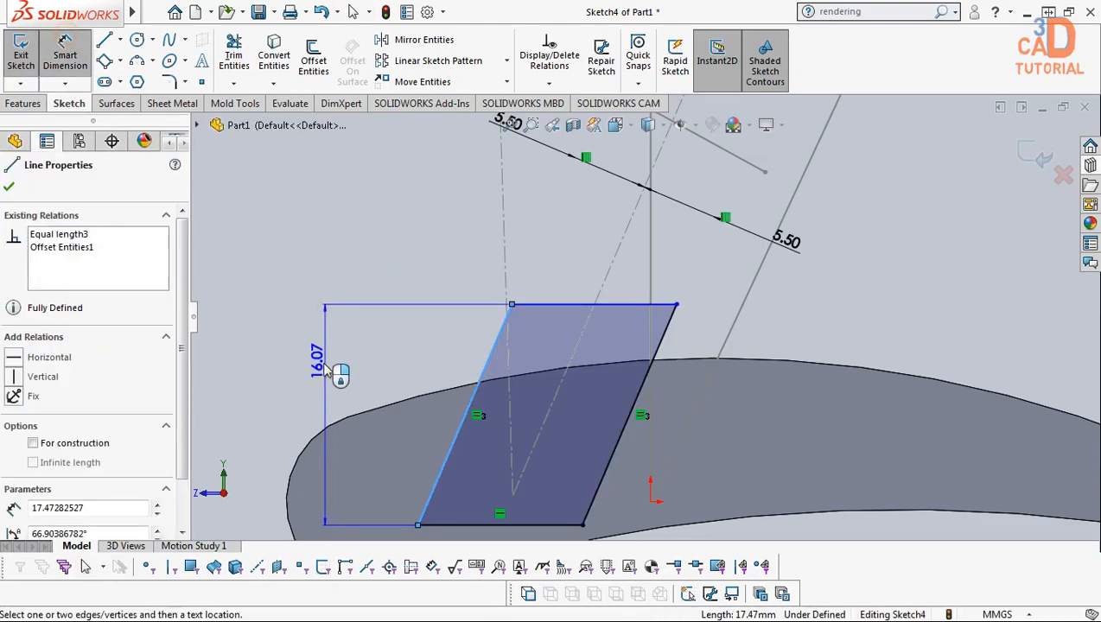
click(344, 372)
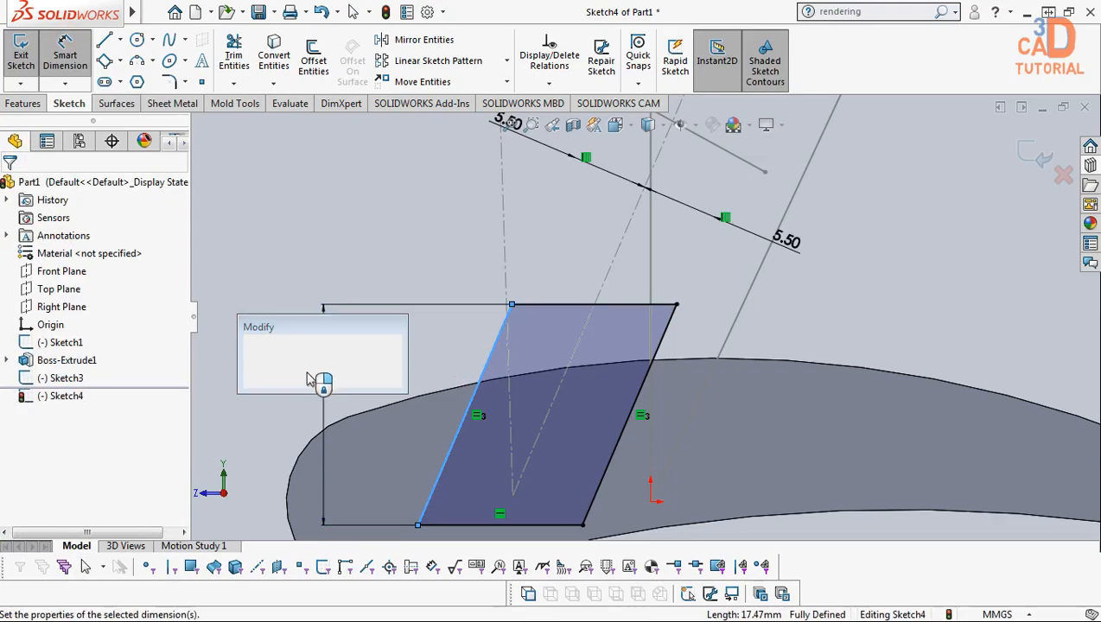
text(15)
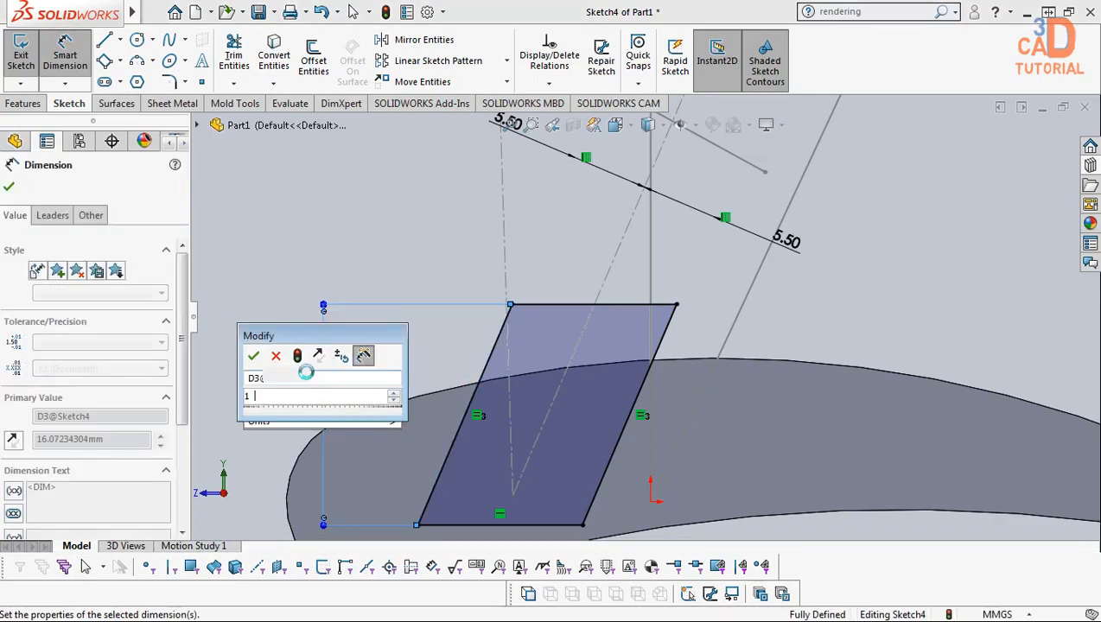
key(Return)
click(397, 236)
scroll(639, 311, up, 4)
click(910, 295)
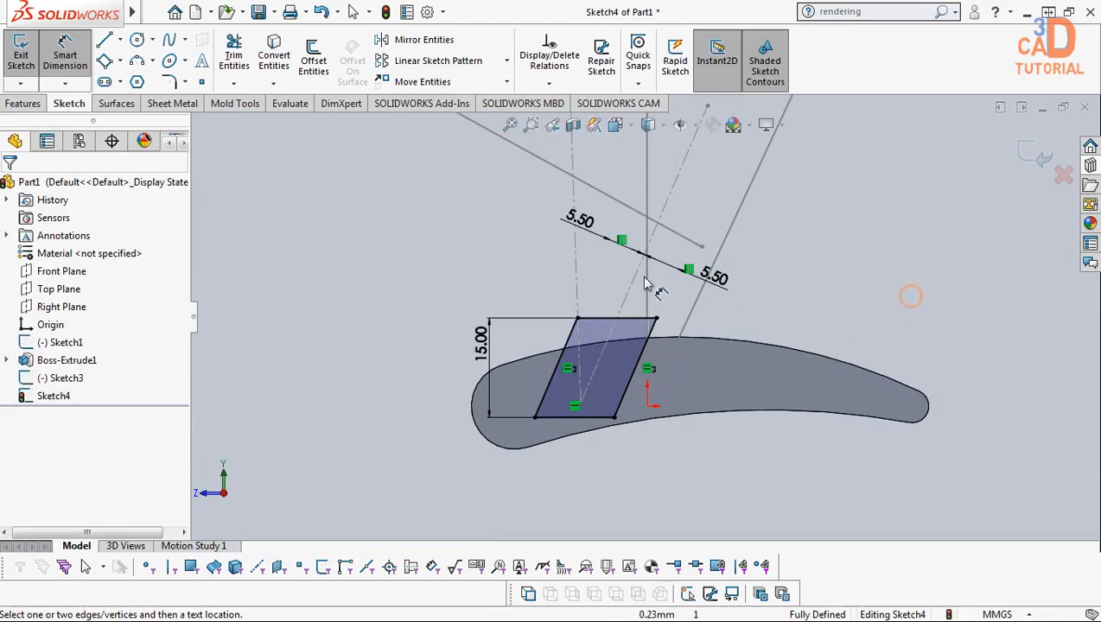
Cut the parallelogram profile through the full width of the curved body with Extruded Cut
click(24, 103)
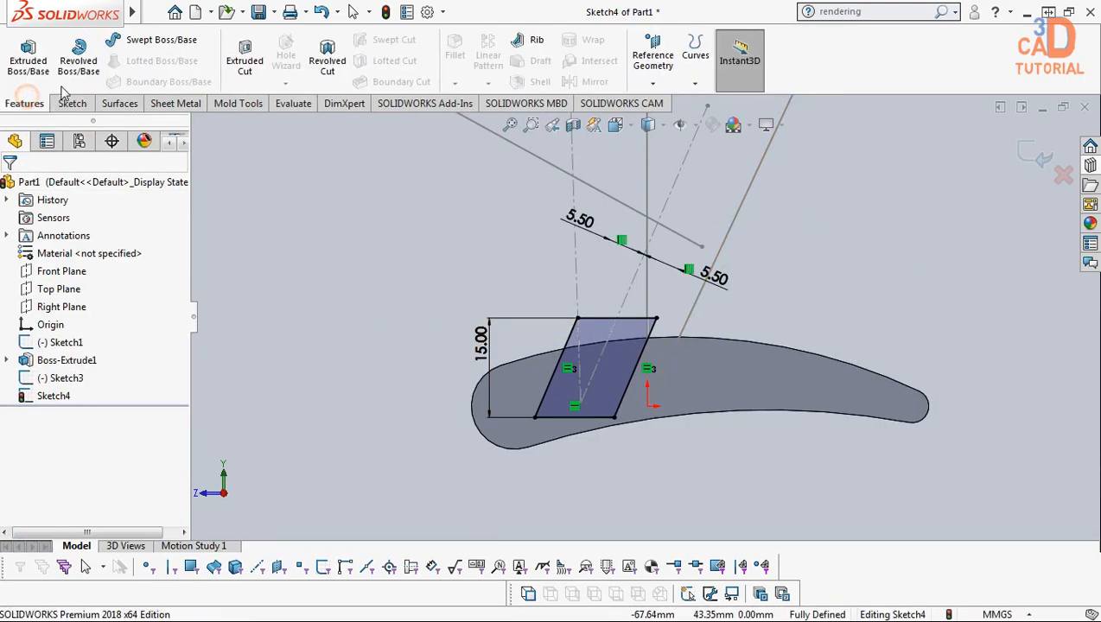
click(258, 52)
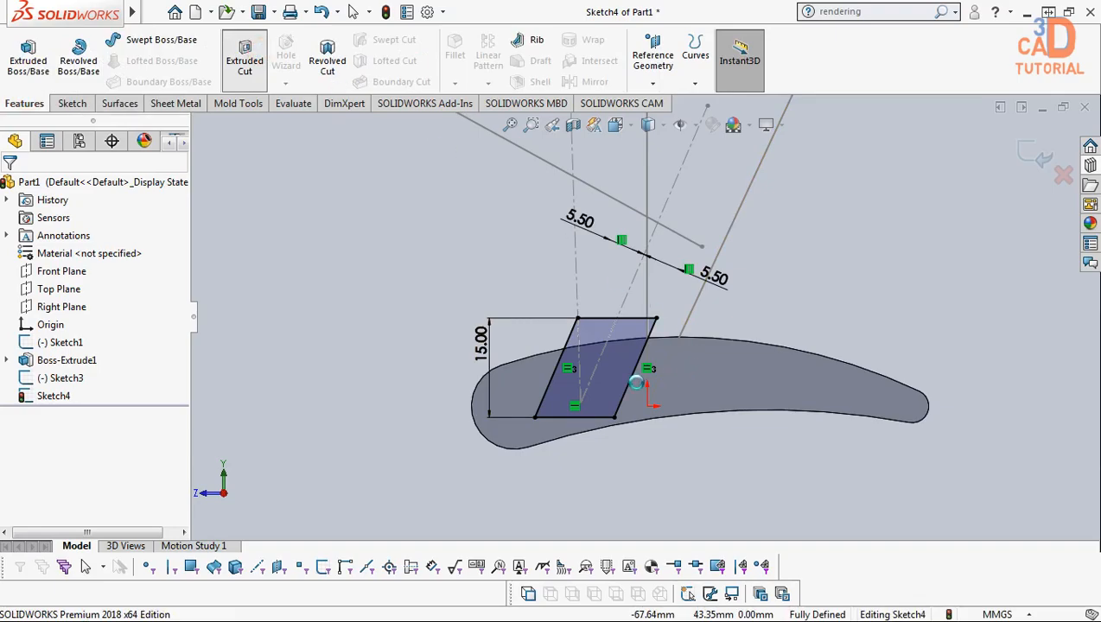
click(99, 285)
click(92, 310)
click(9, 186)
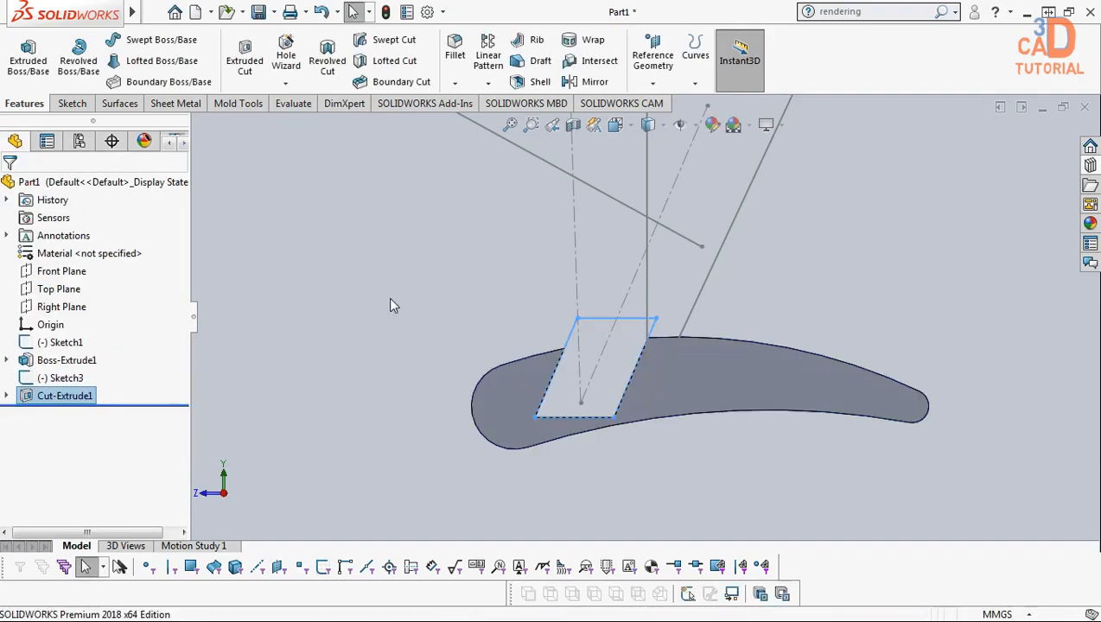
Set the diameter of the body's larger rounded end to 16 mm
scroll(561, 471, up, 3)
scroll(560, 238, up, 2)
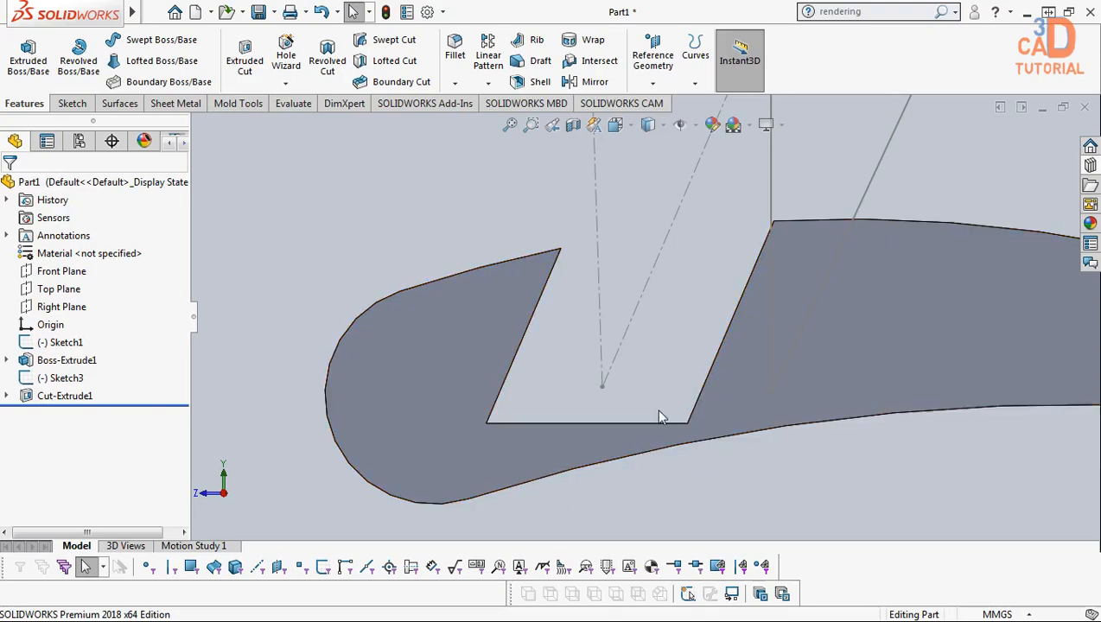
scroll(667, 420, up, 2)
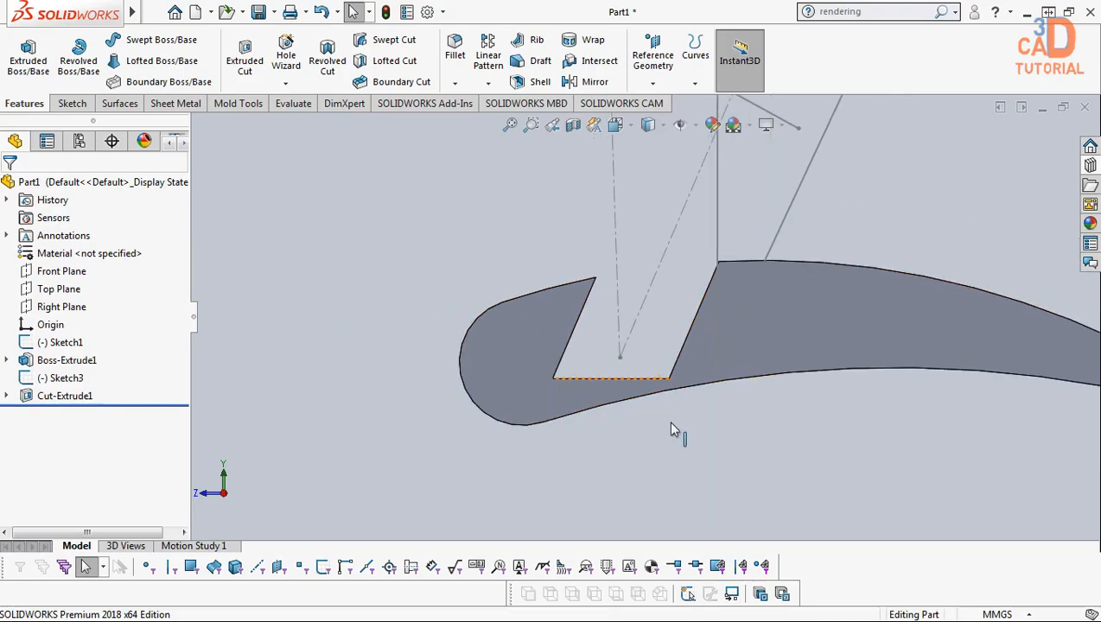
click(513, 352)
scroll(415, 405, down, 2)
double_click(430, 384)
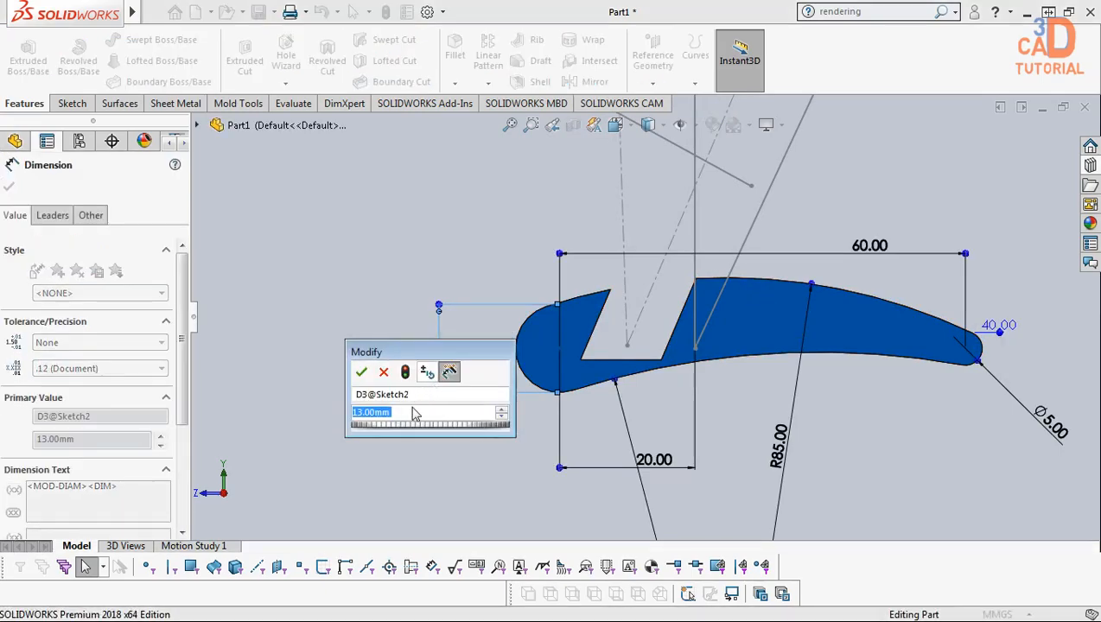
click(406, 417)
drag(406, 417, 331, 430)
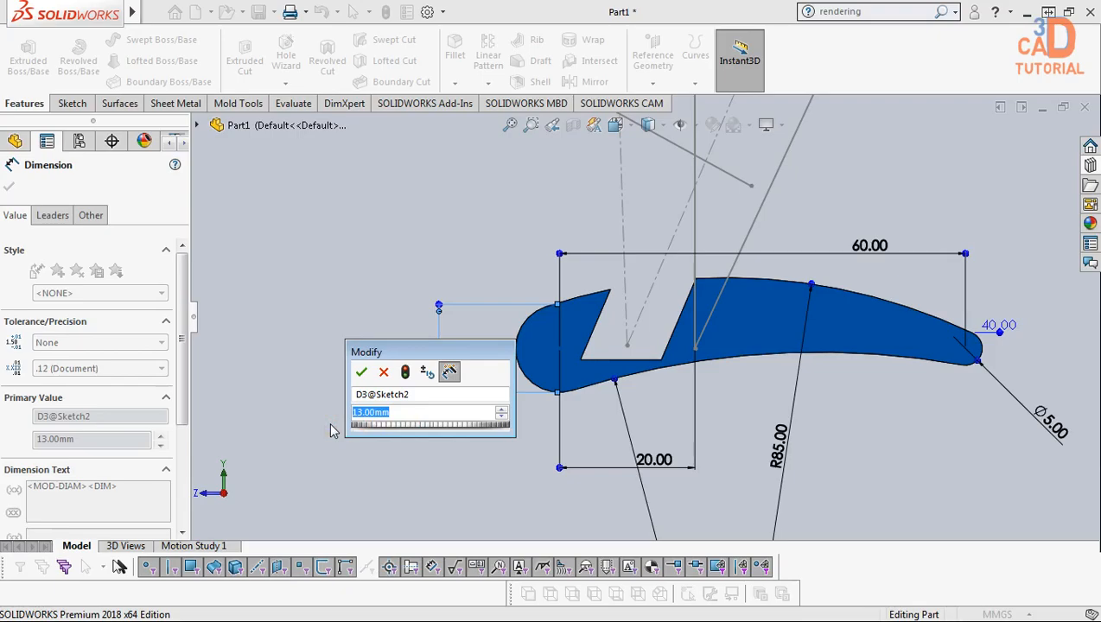
text(16)
key(Return)
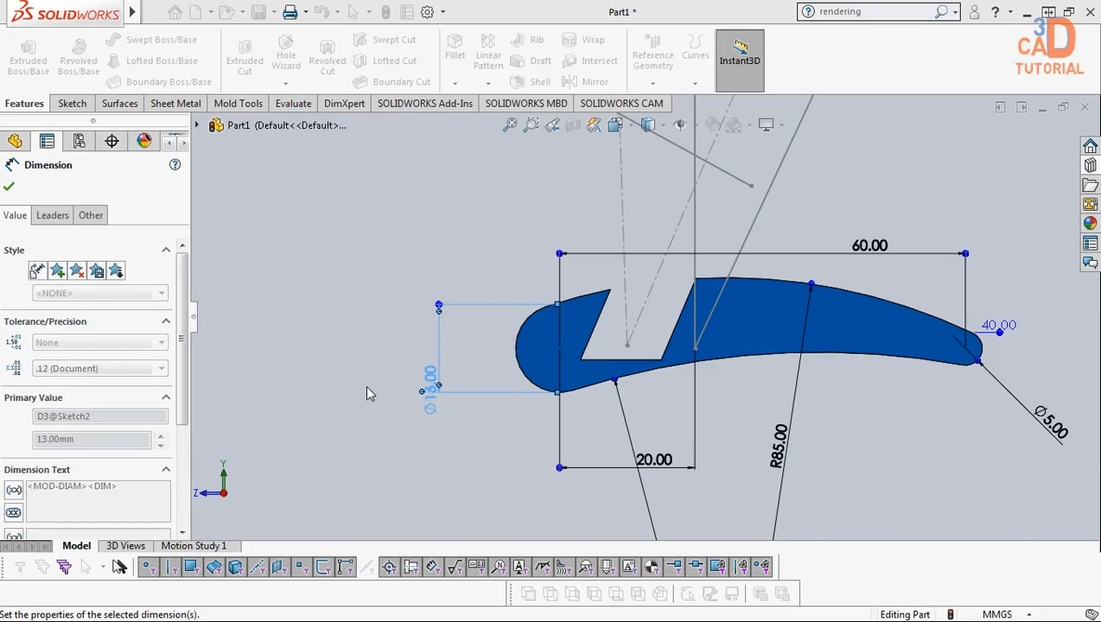
click(357, 334)
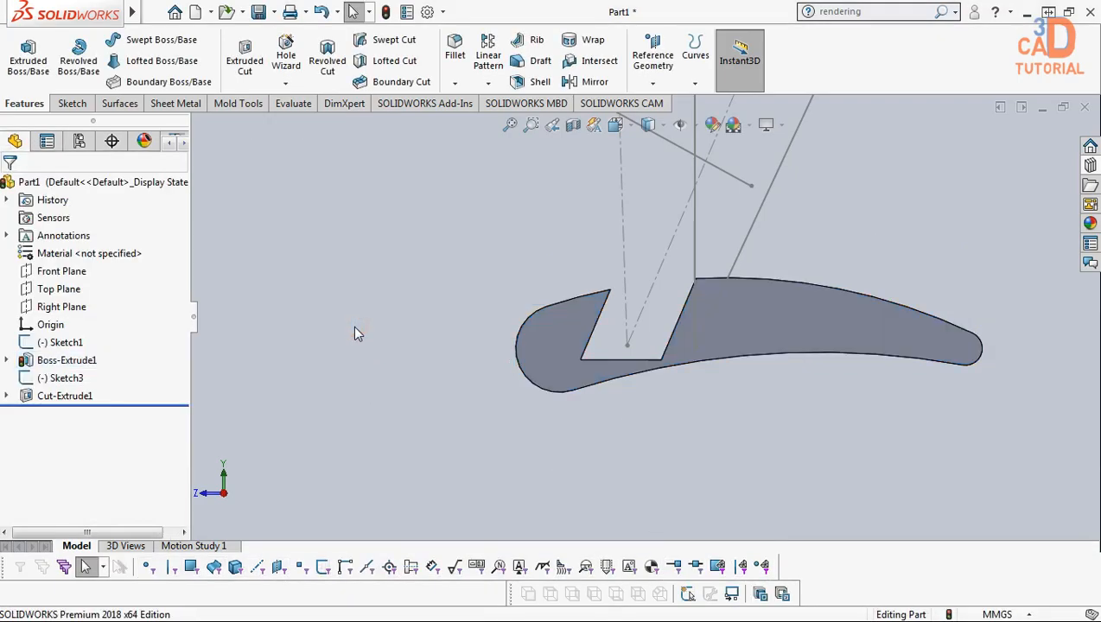
Examine the slotted body from several angles and finish with a view normal to its side face
scroll(557, 380, down, 3)
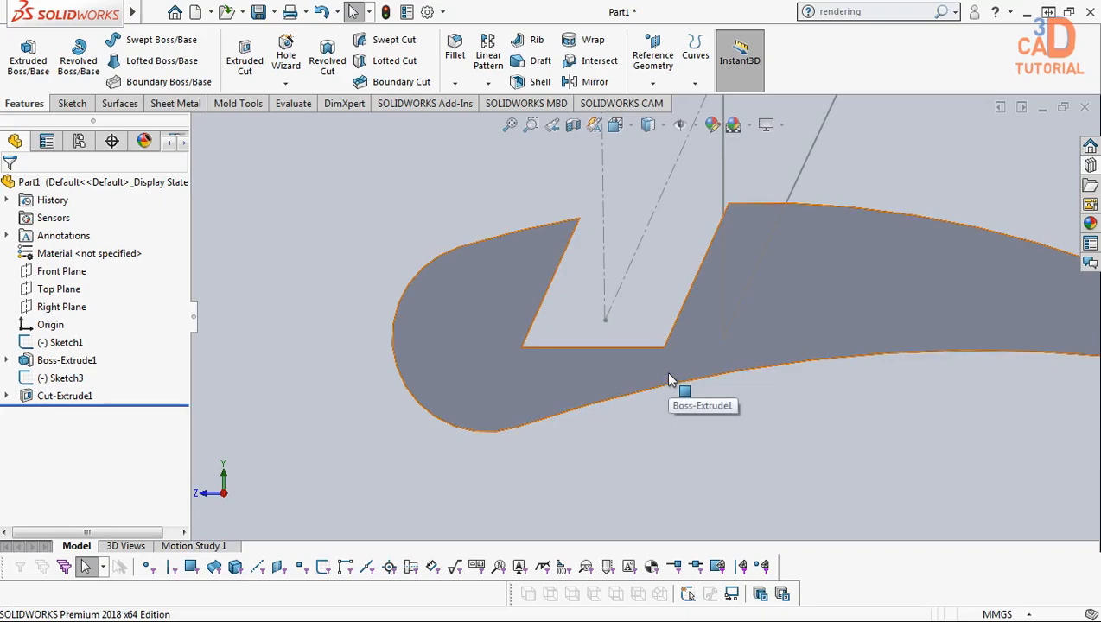
scroll(658, 428, up, 3)
middle_drag(659, 428, 731, 437)
middle_drag(649, 408, 623, 331)
scroll(776, 373, down, 5)
scroll(776, 378, up, 5)
middle_drag(828, 332, 730, 300)
click(730, 300)
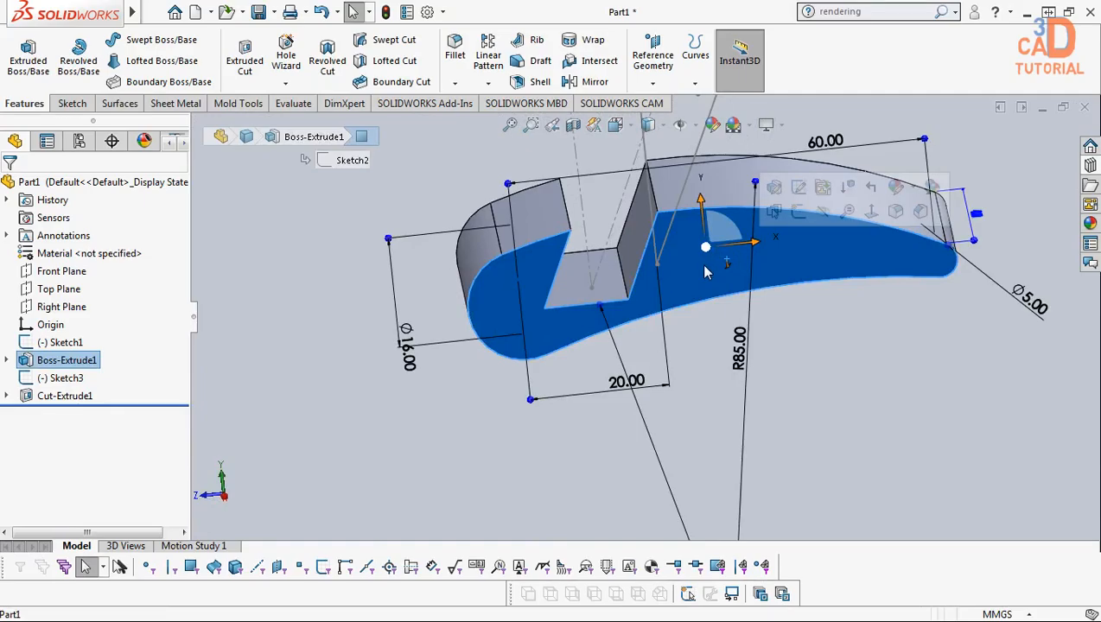
key(space)
click(903, 277)
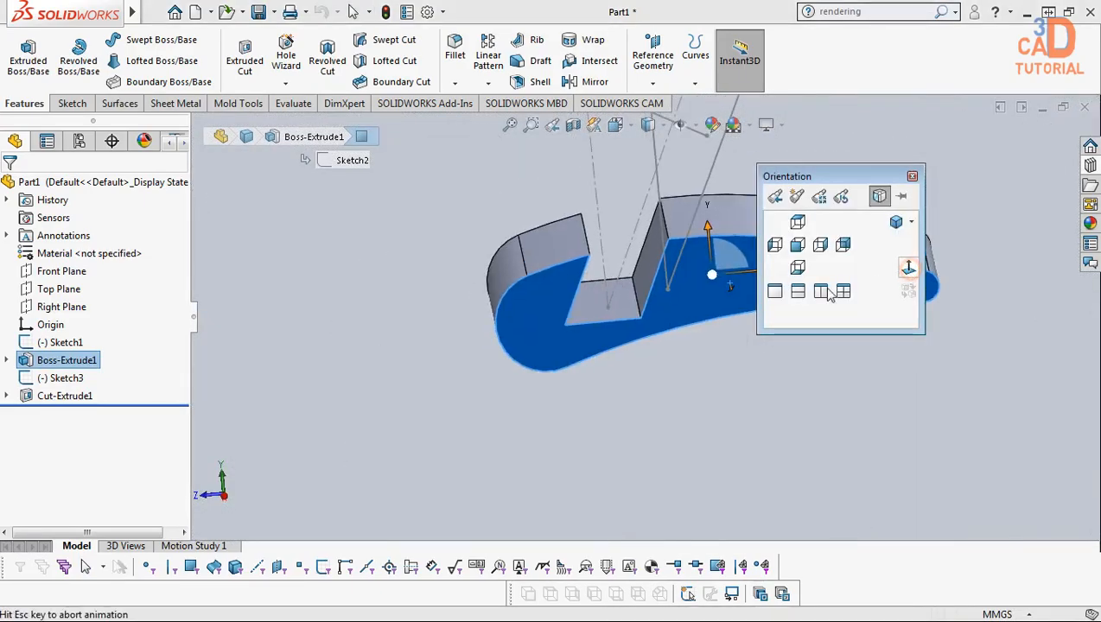
click(946, 365)
scroll(785, 397, down, 5)
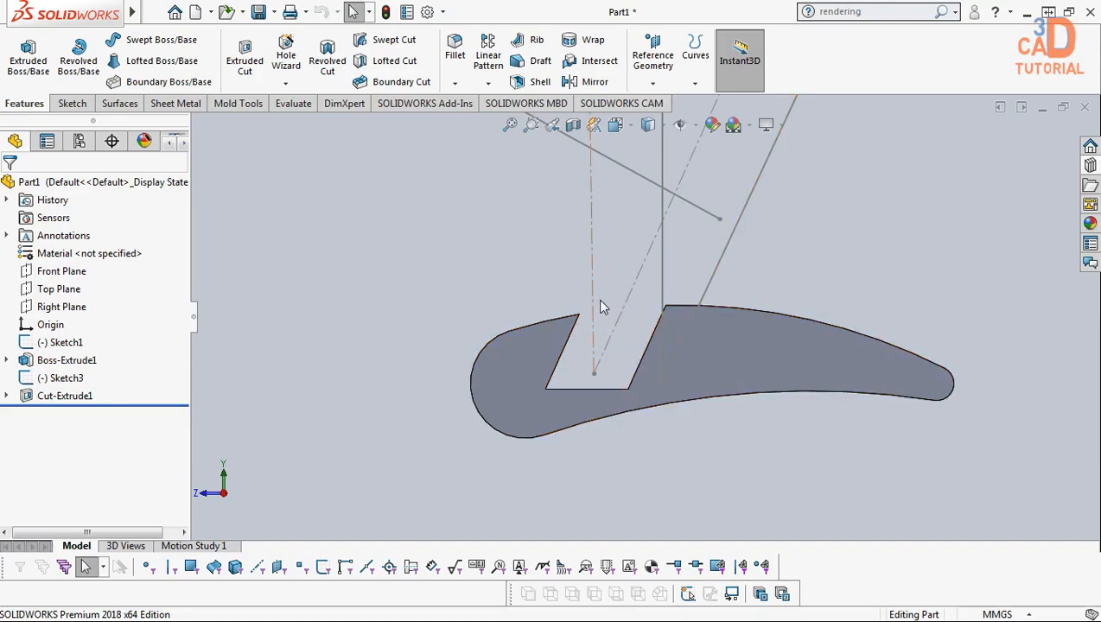
Start a new sketch on the curved body's side face and view it face-on
middle_drag(739, 301, 692, 230)
middle_drag(583, 245, 560, 227)
middle_drag(565, 317, 597, 364)
right_click(597, 364)
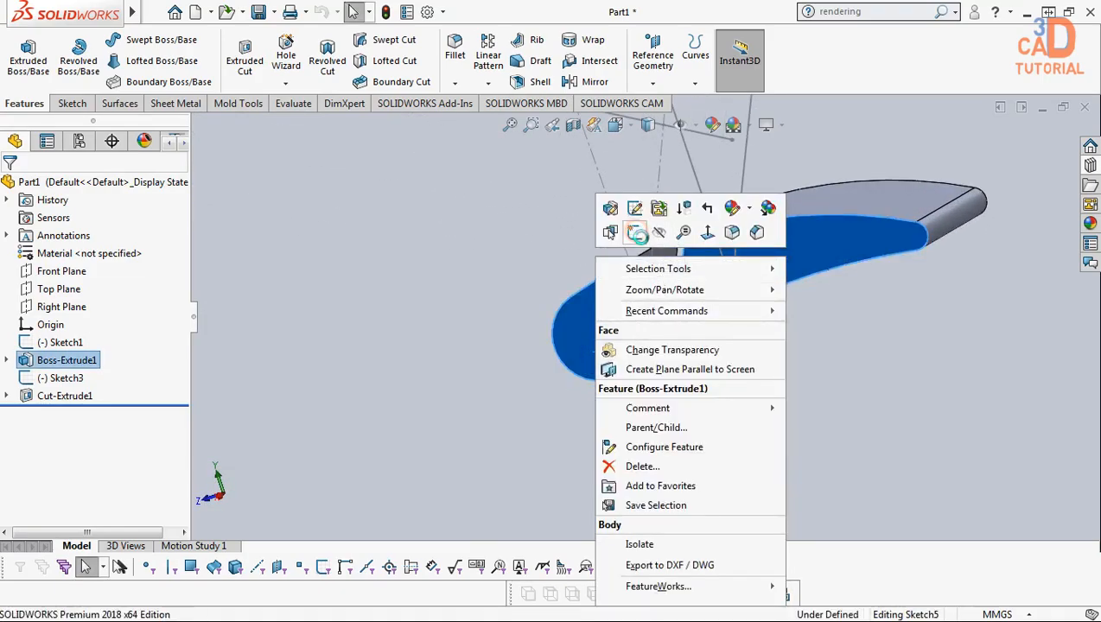
click(647, 234)
key(space)
click(908, 267)
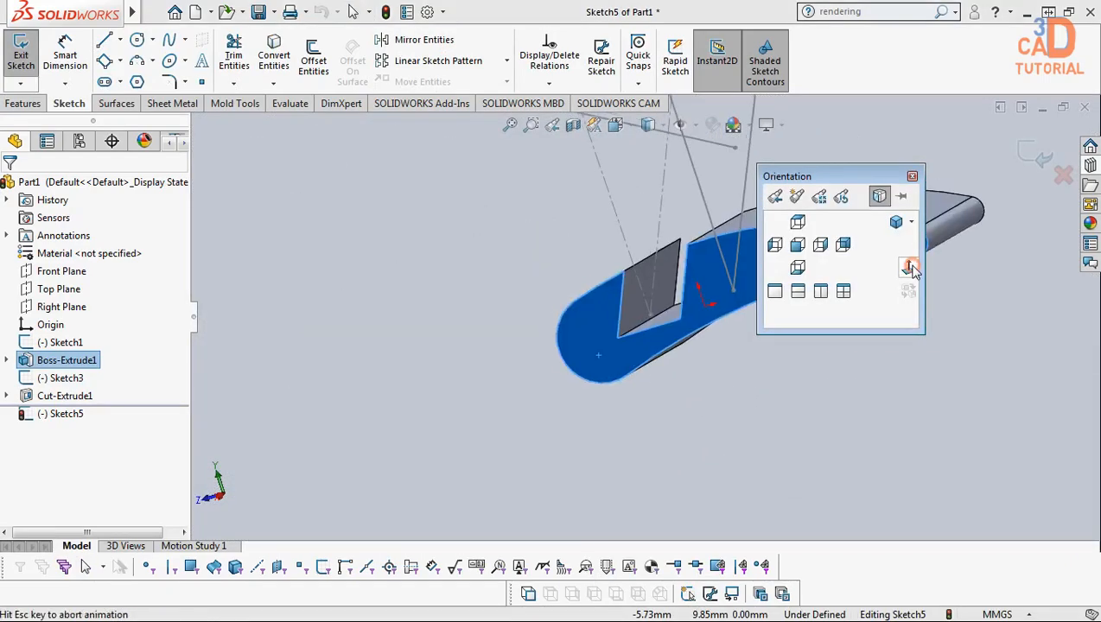
scroll(743, 437, down, 3)
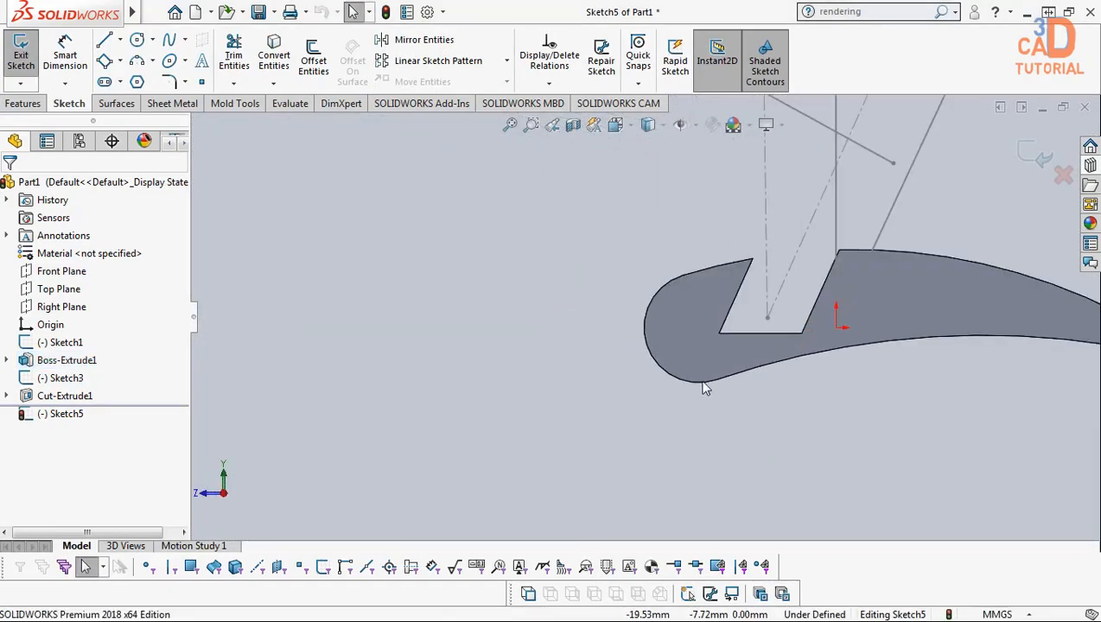
scroll(660, 347, down, 2)
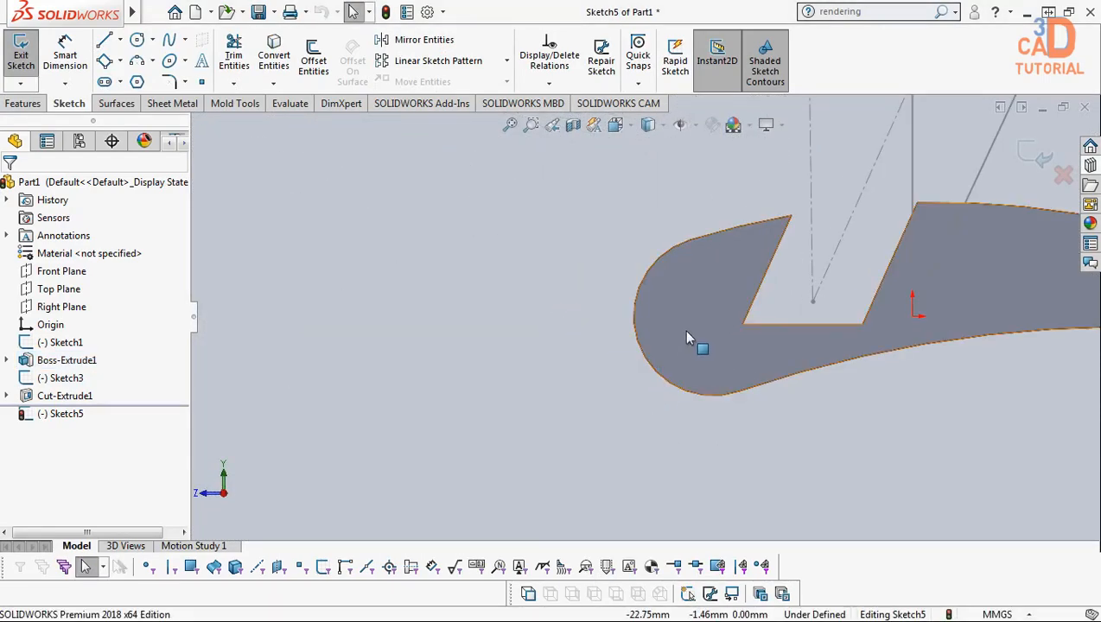
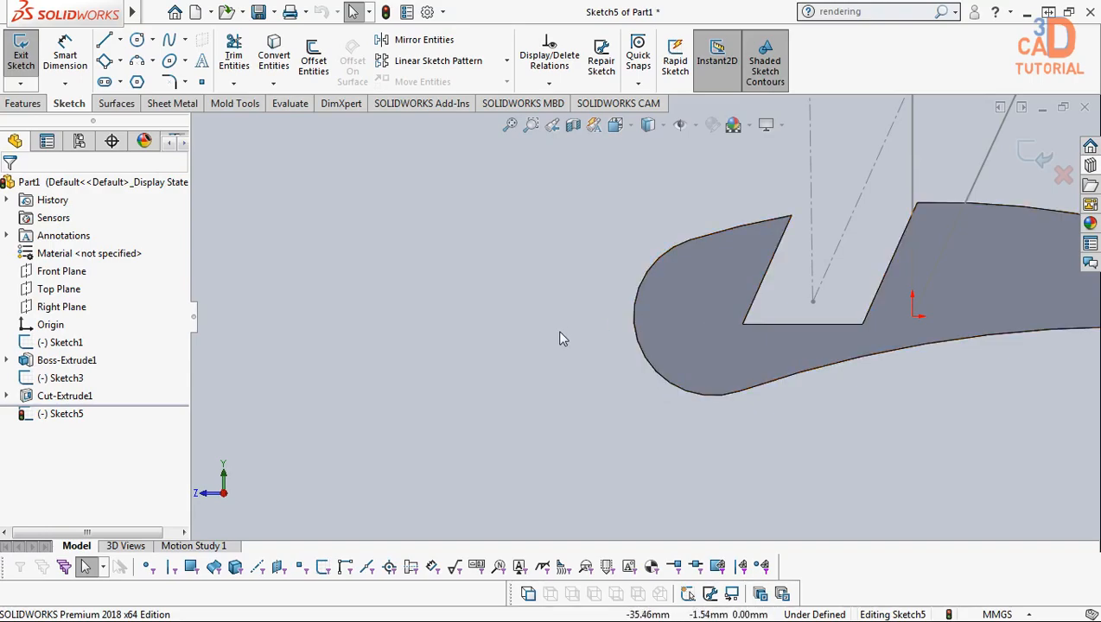
Sketch a closed right triangle joining the large rounded end's centre, a point outside the body and the arc's lowest point, with a sloped side about 13.6 mm long
right_click(655, 302)
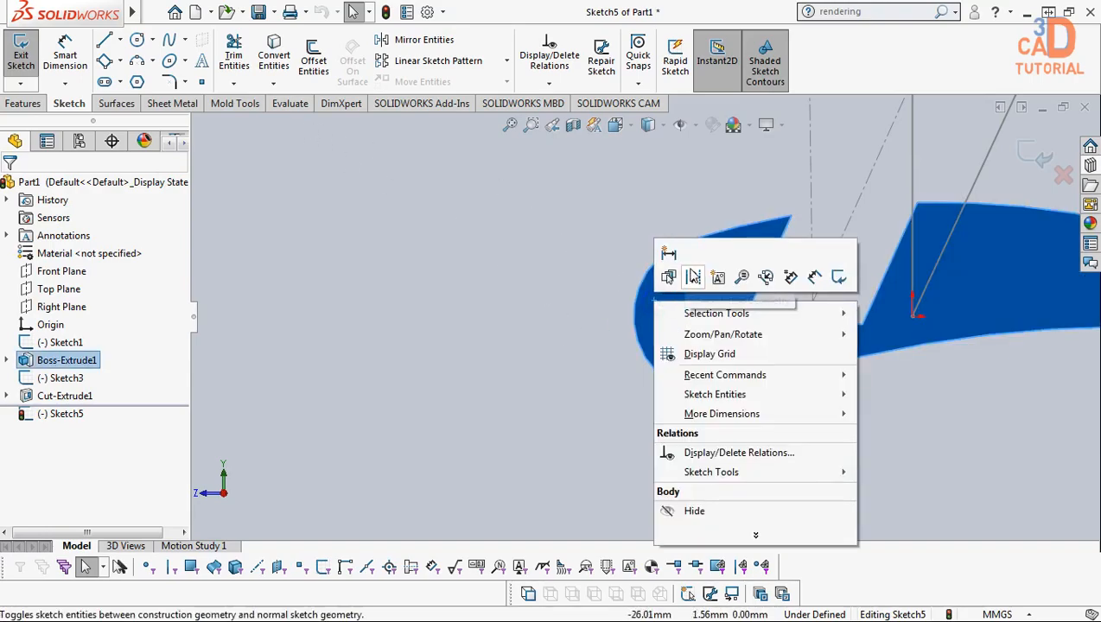
click(566, 270)
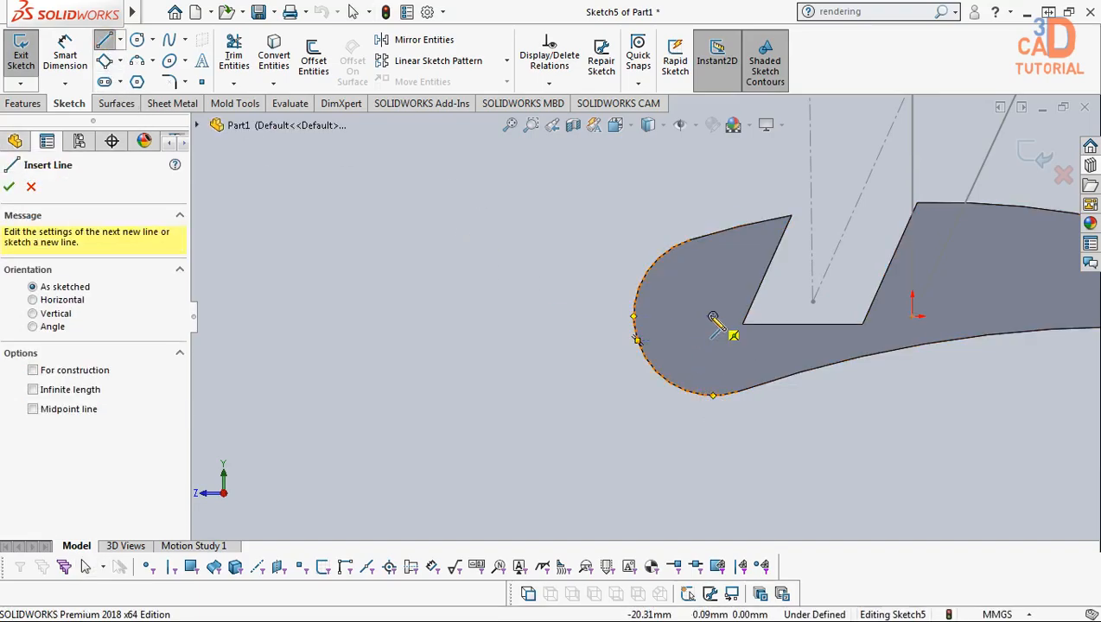
click(712, 317)
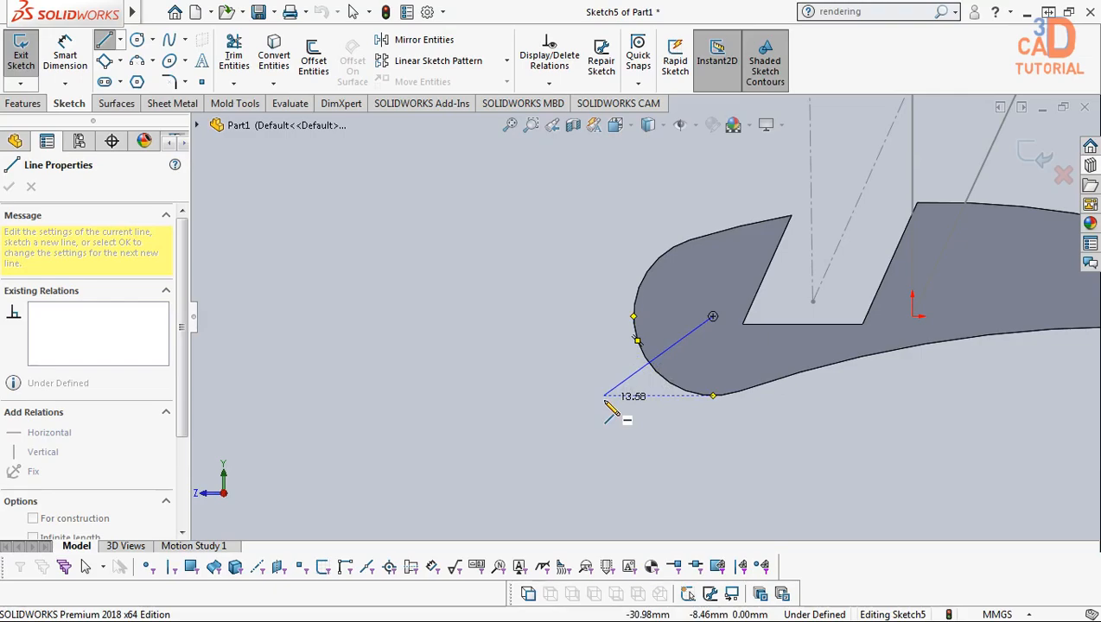
click(604, 396)
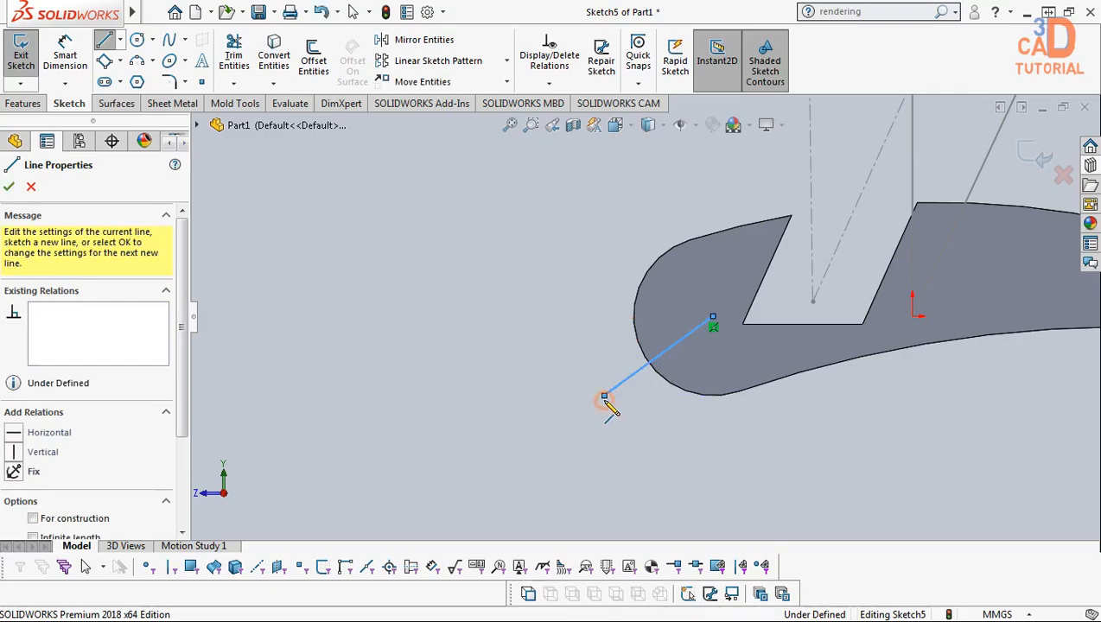
click(714, 396)
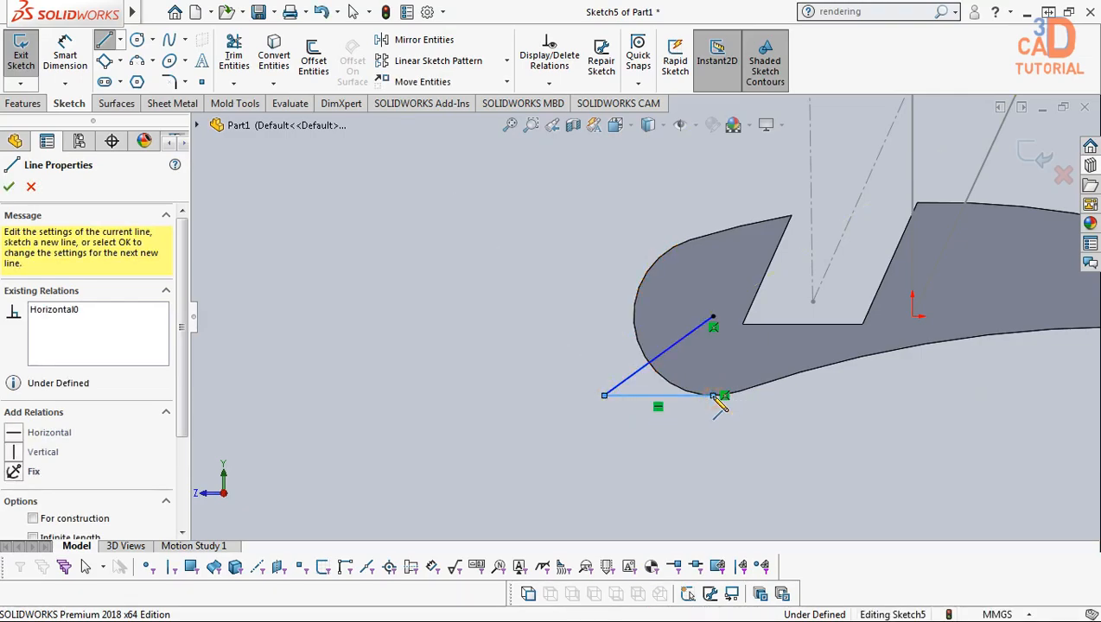
click(713, 317)
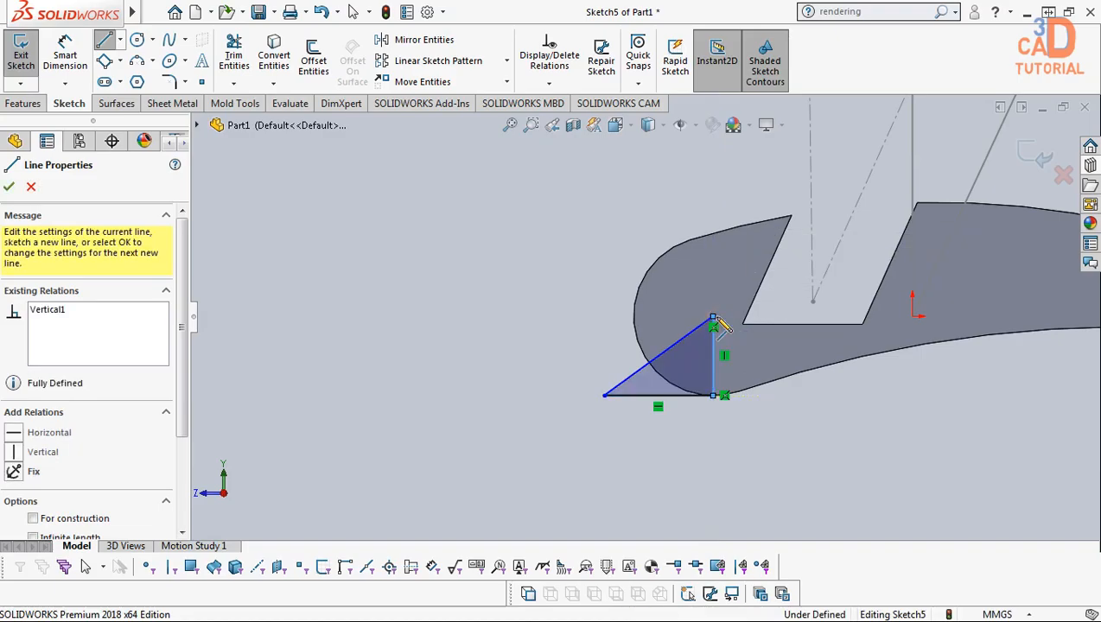
key(Escape)
Add an angle dimension between the triangle's sloped line and its horizontal base, keeping the as-drawn angle
click(65, 54)
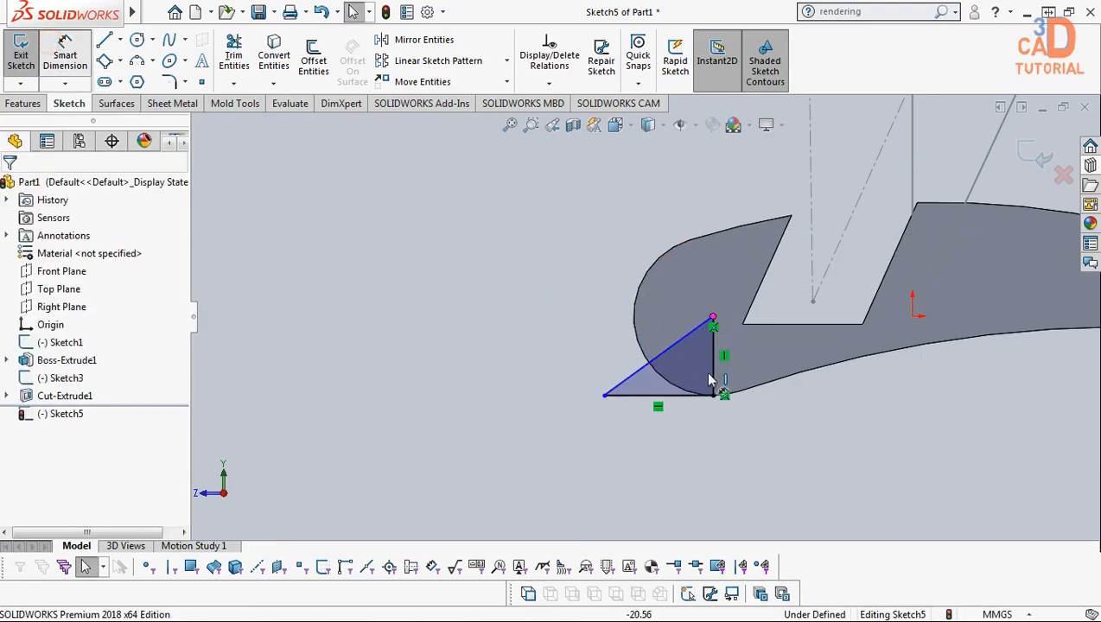
click(640, 384)
click(644, 372)
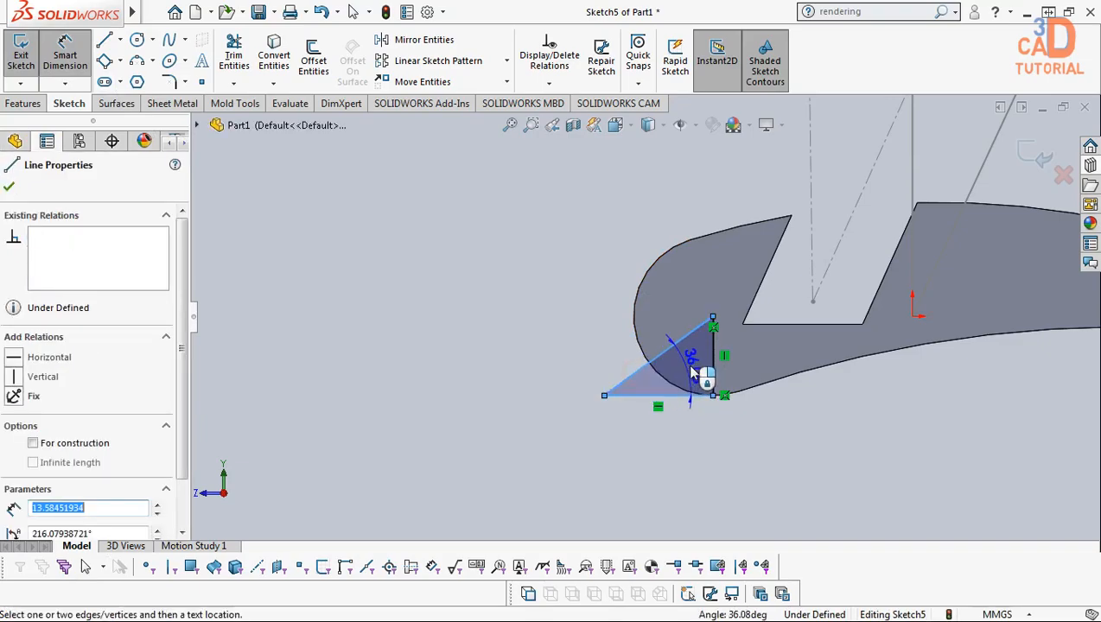
click(692, 384)
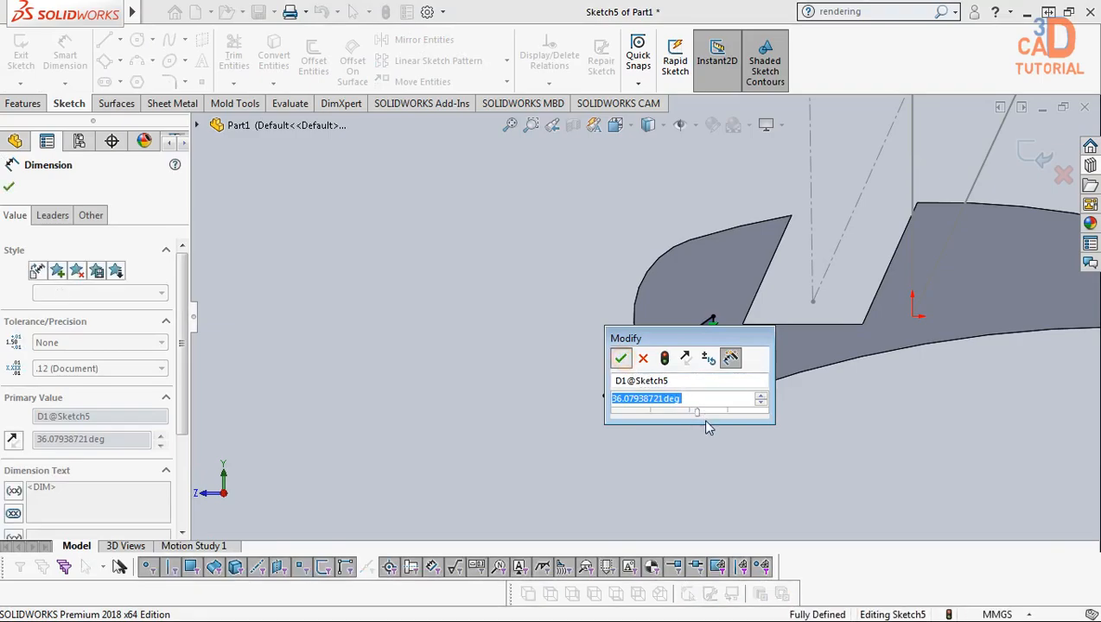
key(Return)
key(Escape)
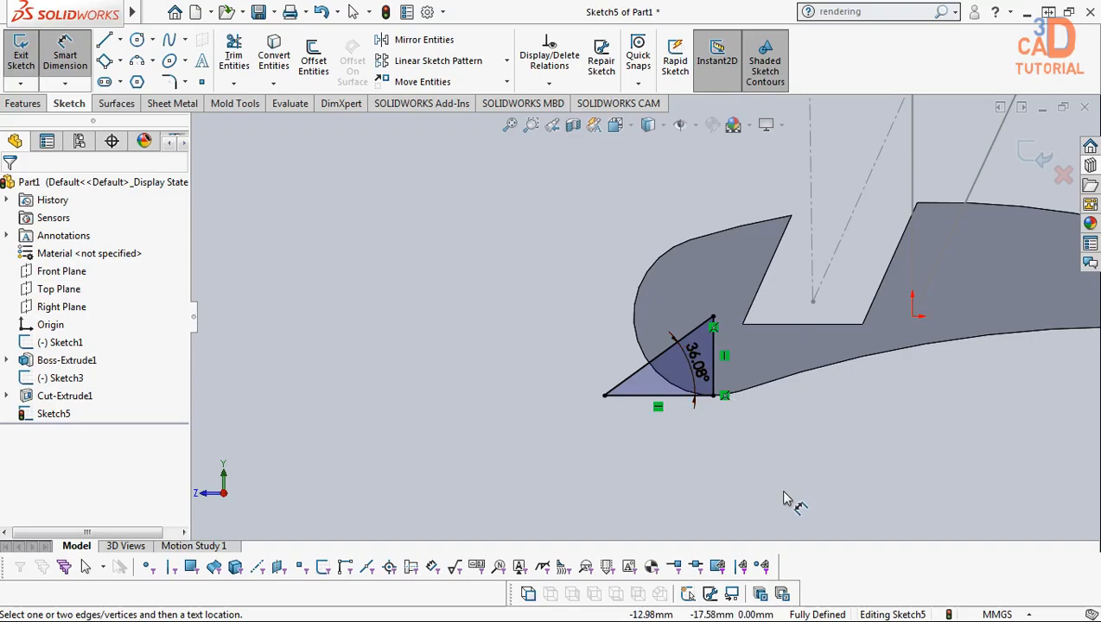
Extrude the triangle sketch up to the body's opposite side face, merging it with the body
click(19, 103)
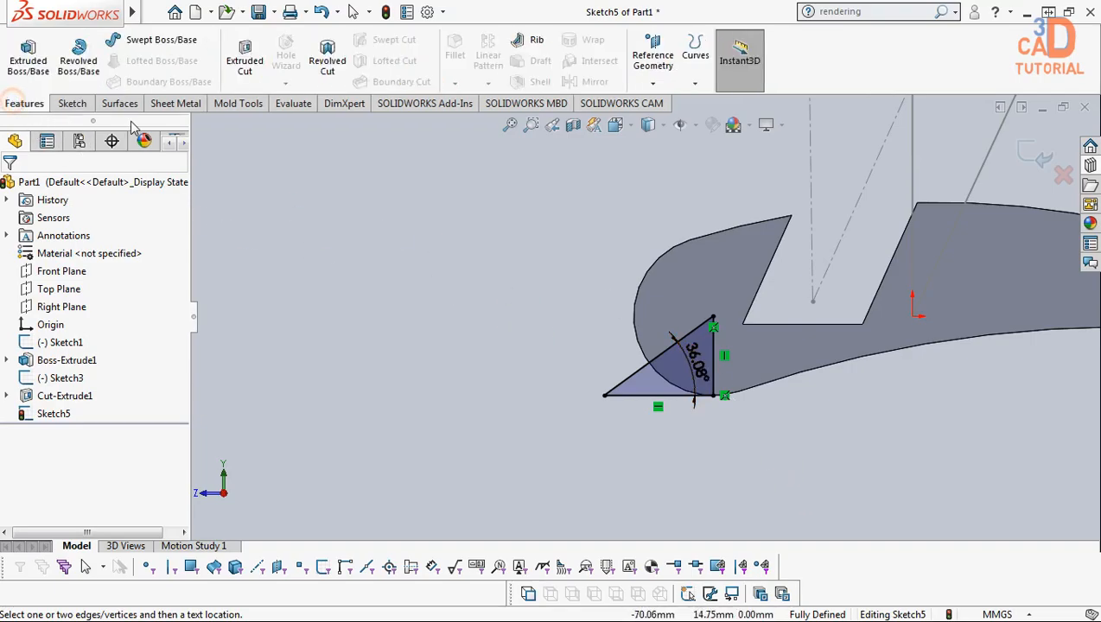
click(47, 74)
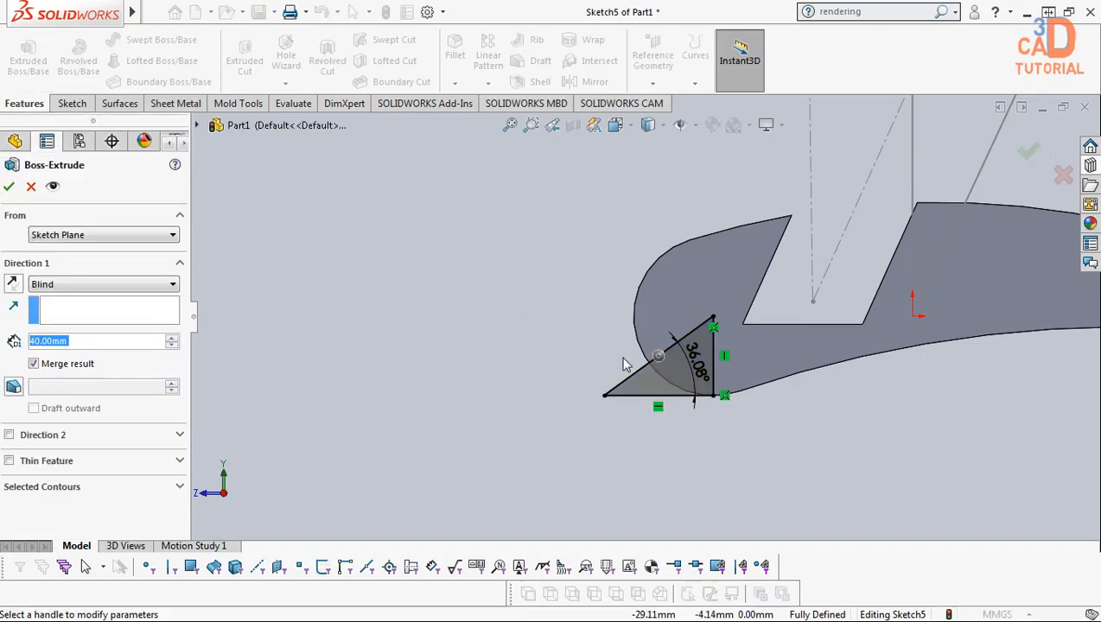
middle_drag(787, 395, 435, 326)
click(437, 327)
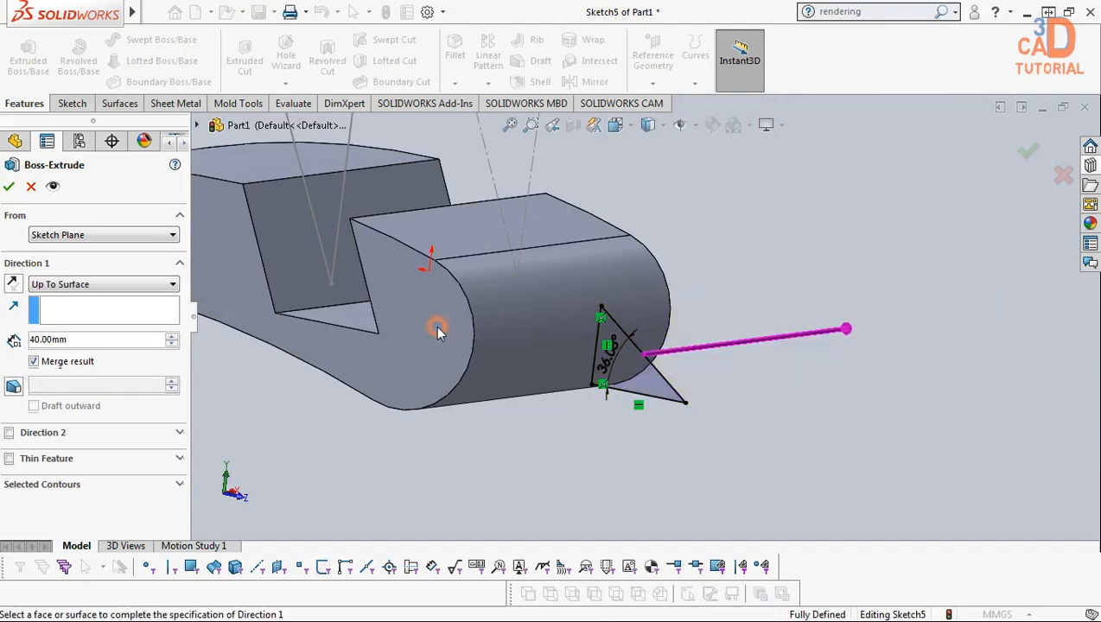
click(10, 186)
Fillet the edge where the rounded end meets the triangular extrusion's sloped face with a 12 mm radius
middle_drag(446, 414, 378, 346)
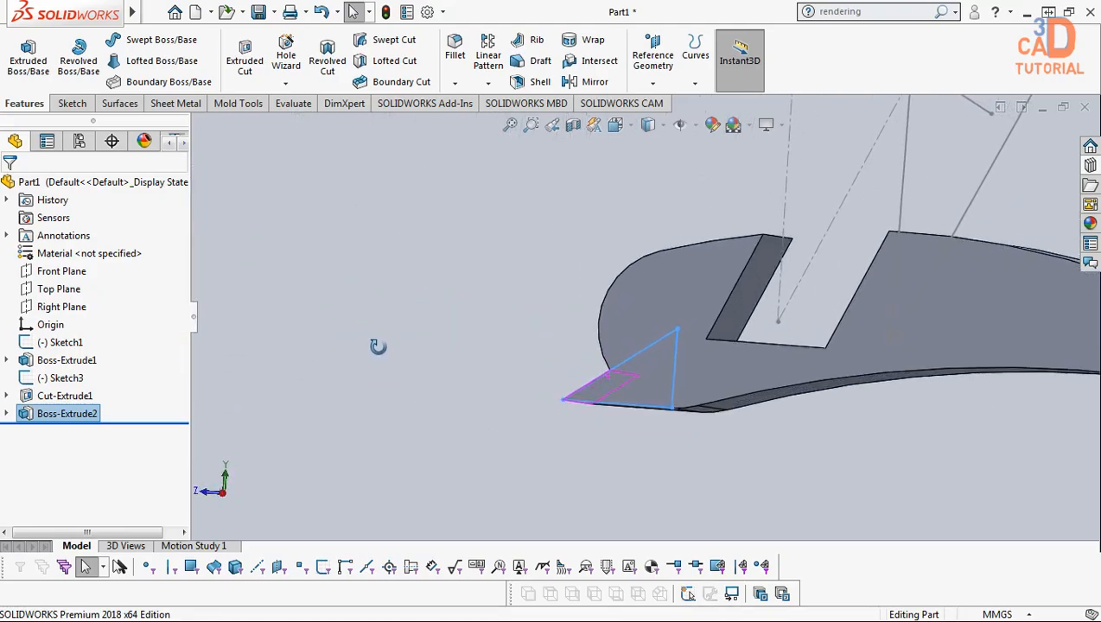
scroll(737, 413, down, 8)
middle_drag(740, 356, 726, 390)
click(694, 459)
scroll(577, 369, up, 5)
middle_drag(546, 307, 489, 330)
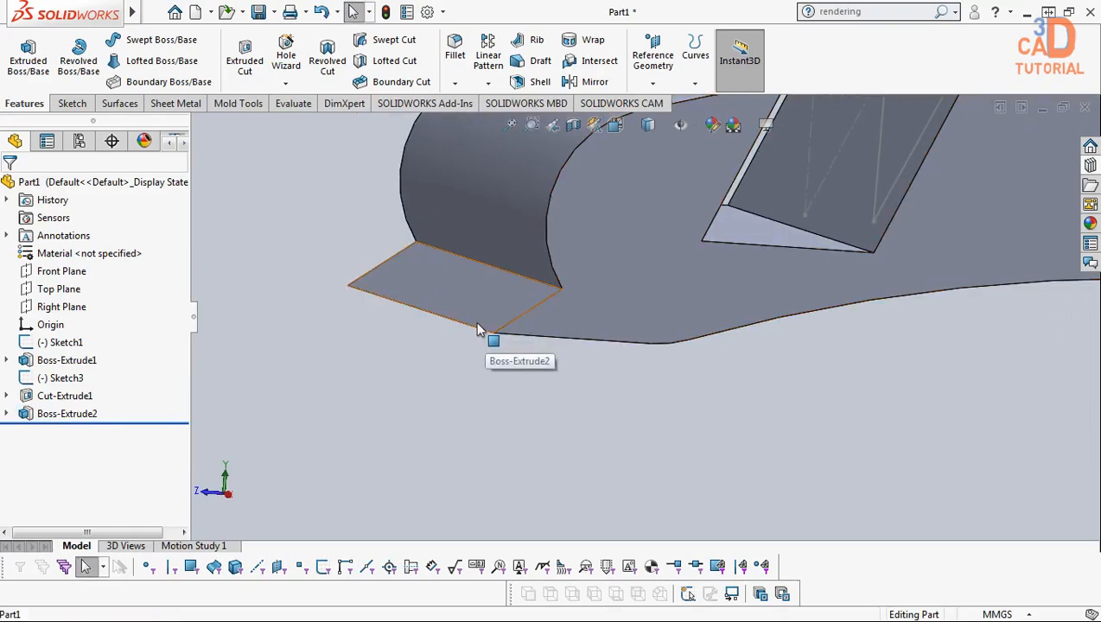
click(514, 279)
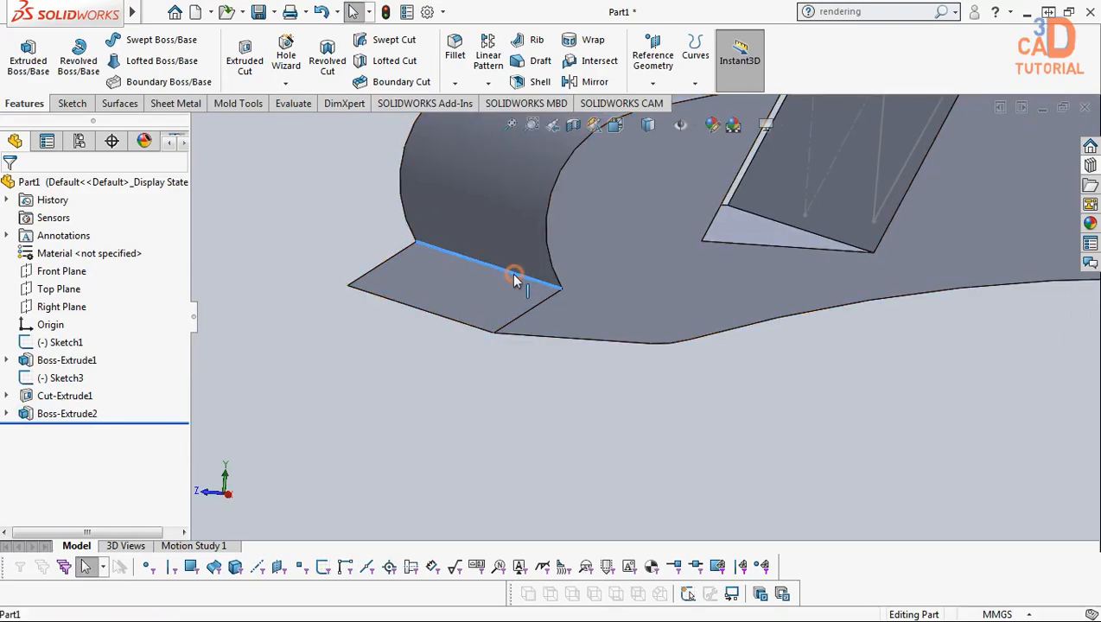
click(455, 83)
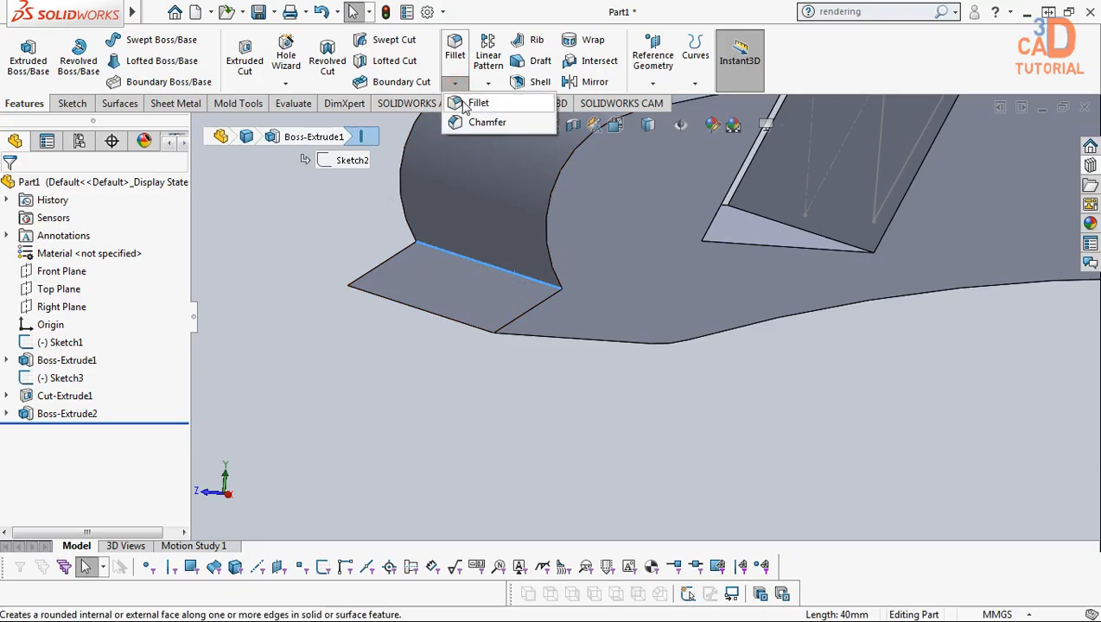
click(471, 104)
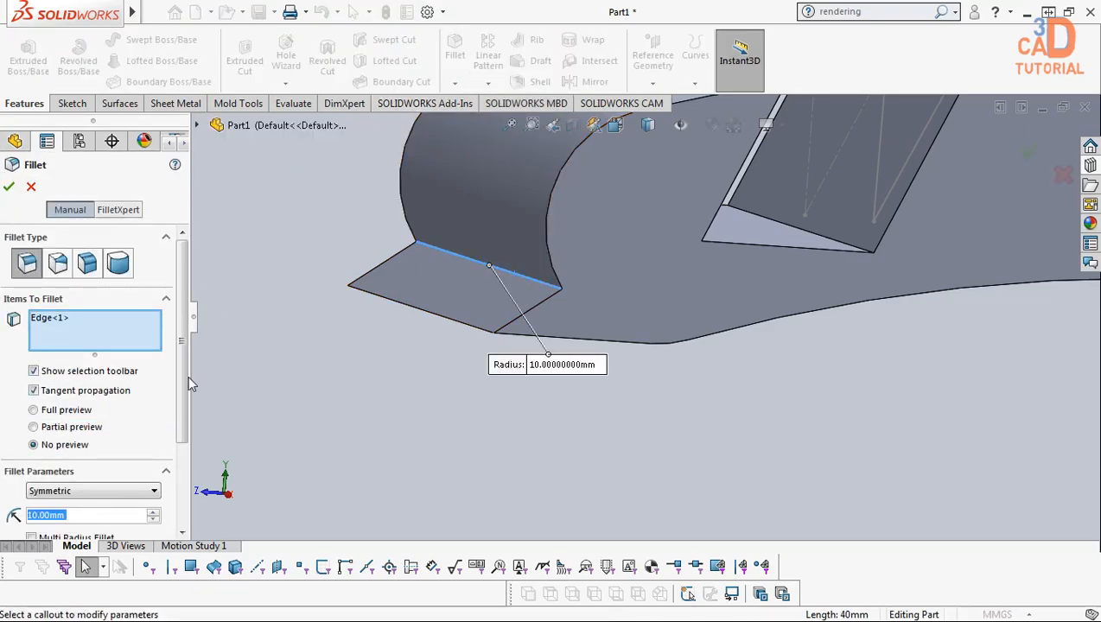
click(92, 518)
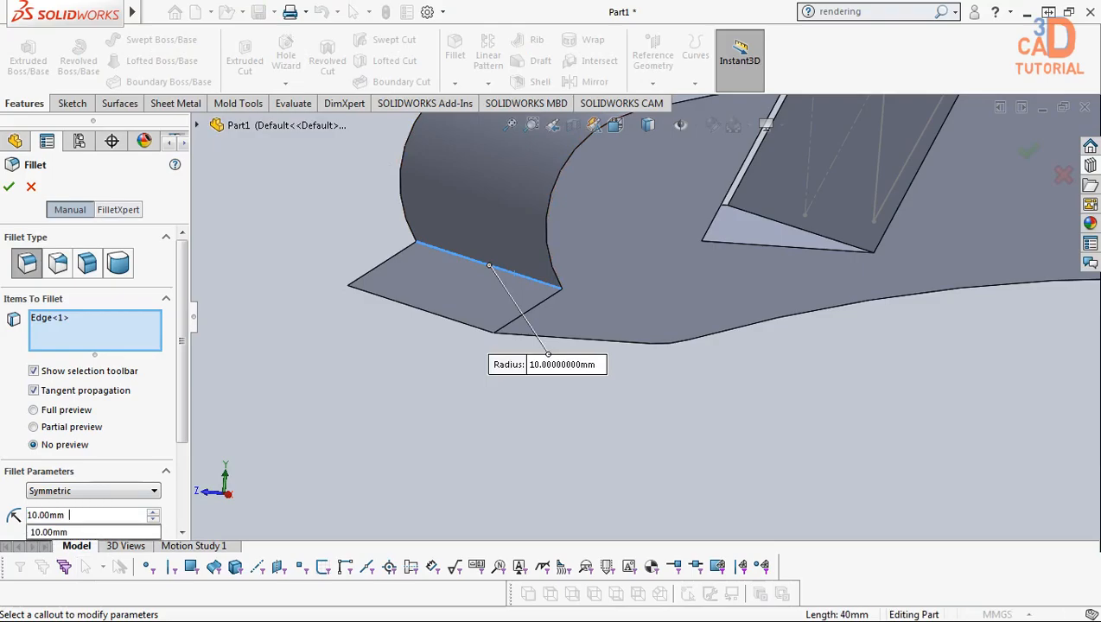
click(92, 540)
key(Return)
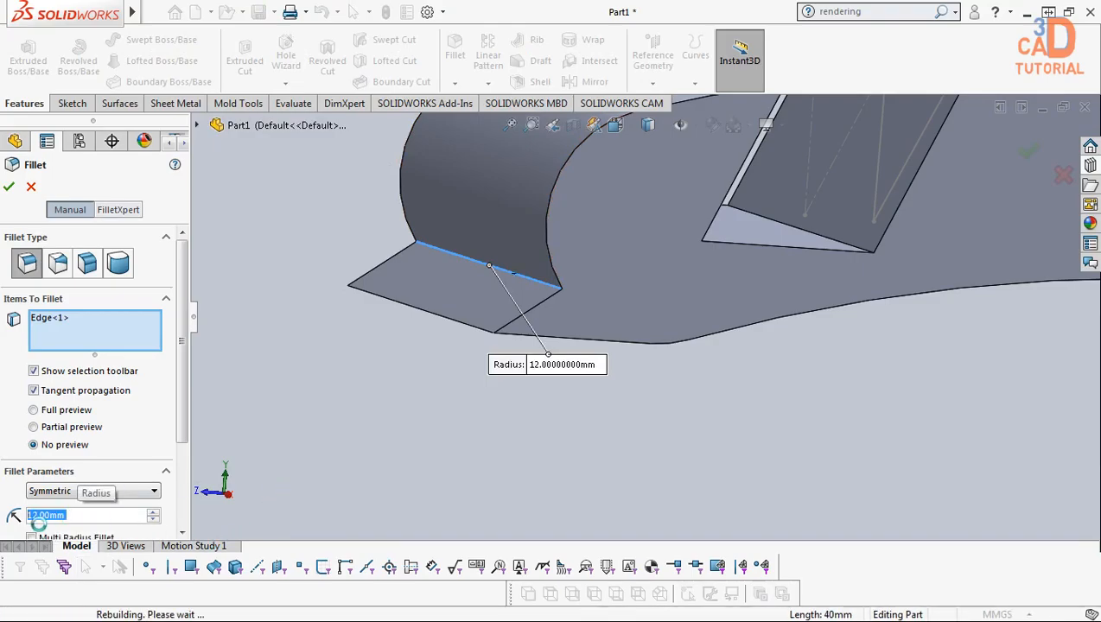
Round the pointed outer edge of the triangular extrusion with a 1.5 mm fillet, using full preview
scroll(474, 311, up, 4)
middle_drag(478, 302, 489, 253)
scroll(533, 318, down, 3)
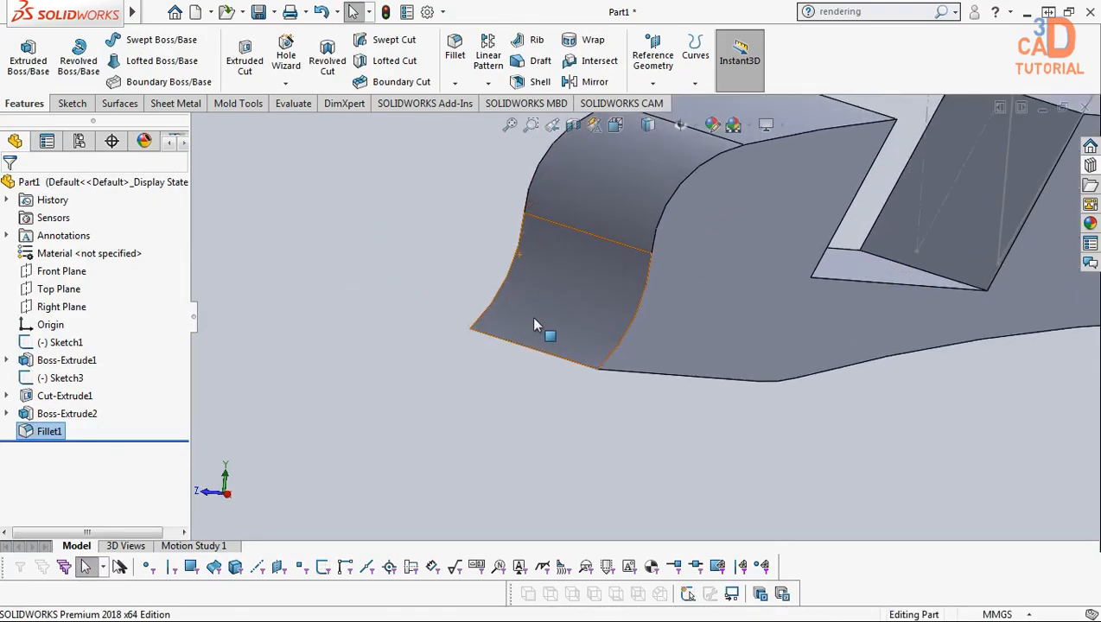
click(519, 345)
scroll(508, 345, up, 2)
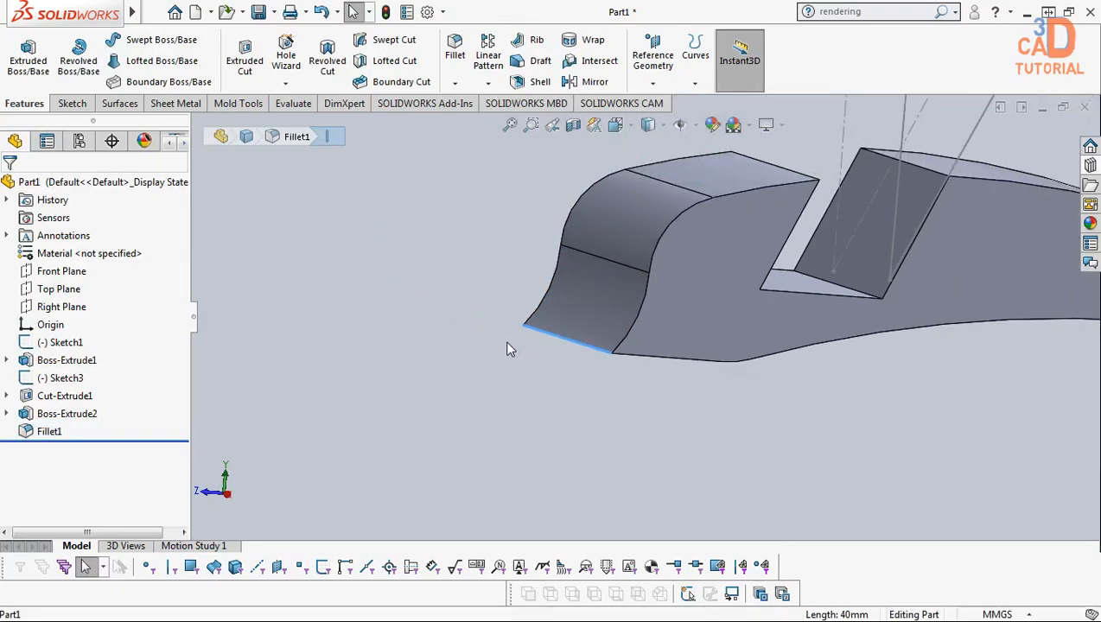
click(456, 54)
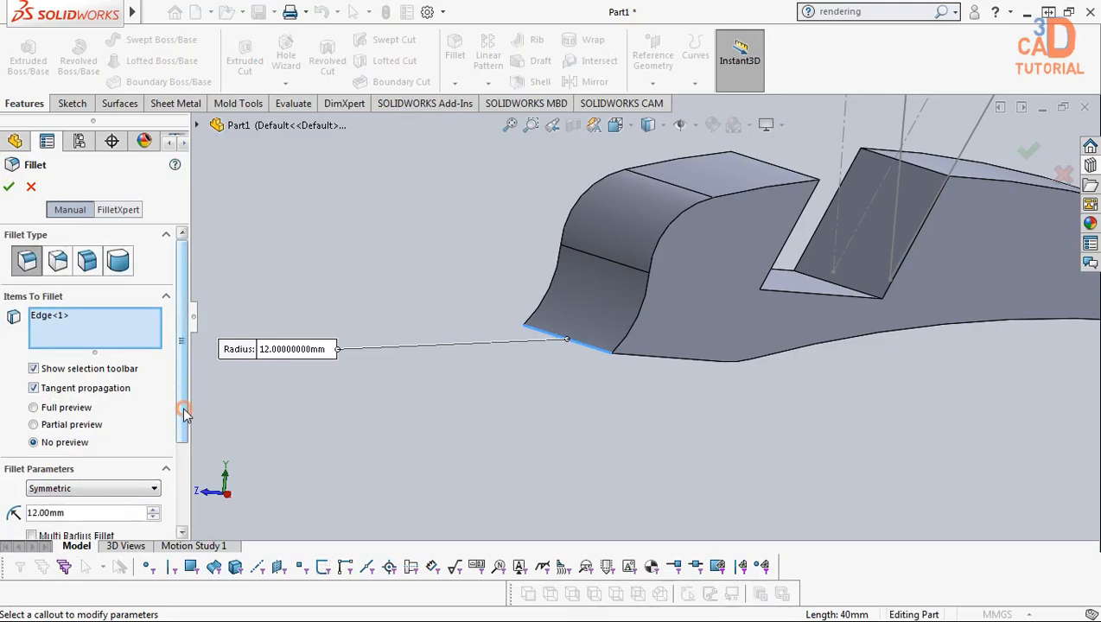
scroll(95, 432, down, 3)
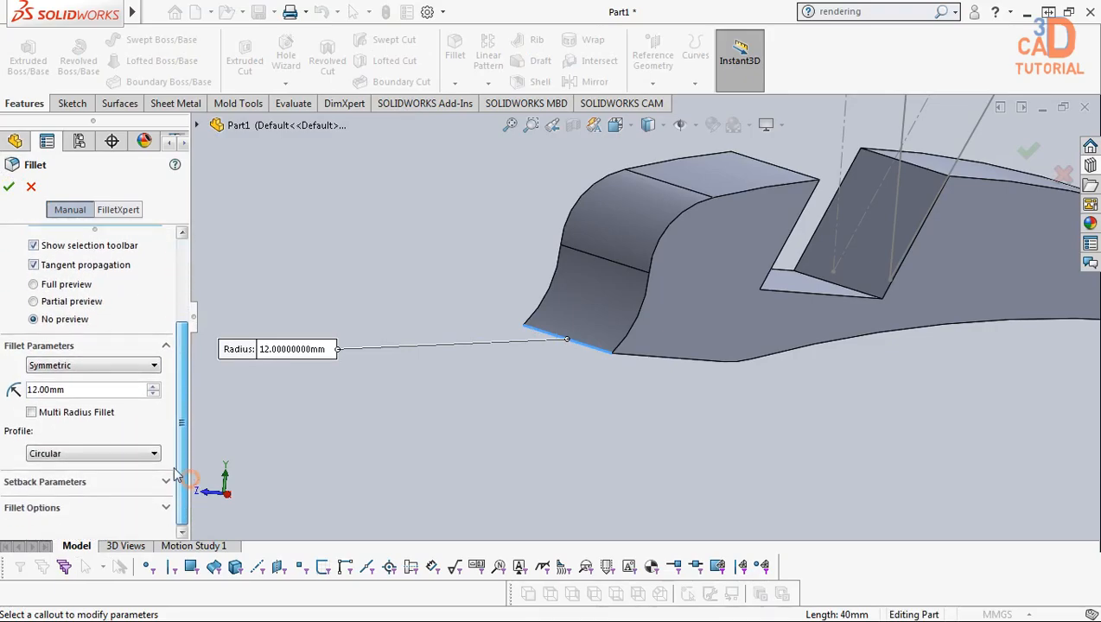
click(66, 285)
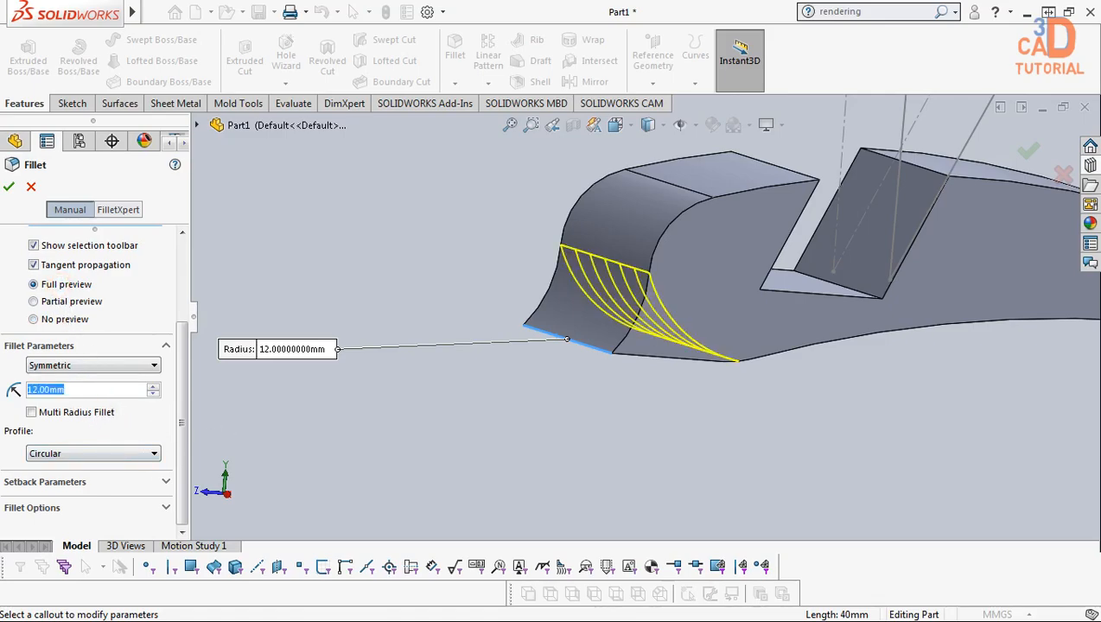
text(2)
key(Return)
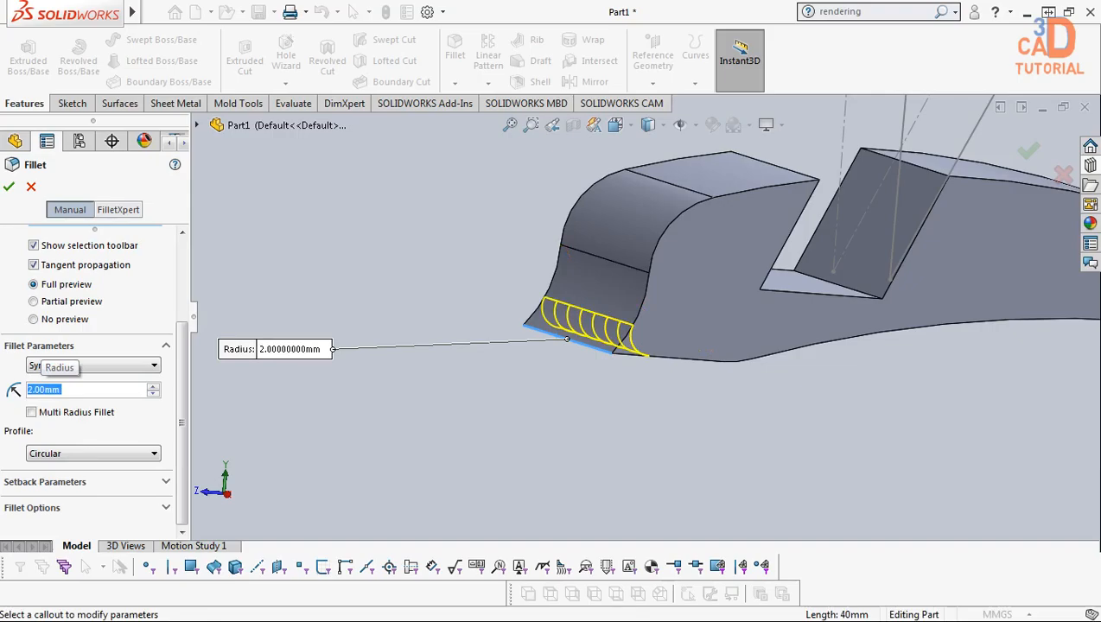
text(1.5)
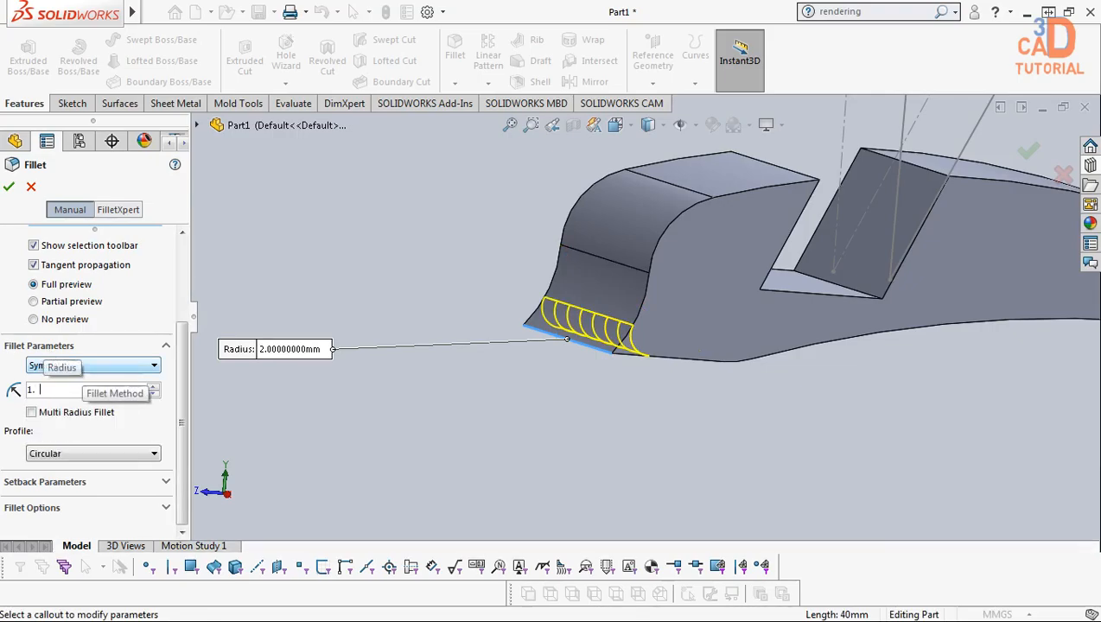
key(Return)
click(8, 186)
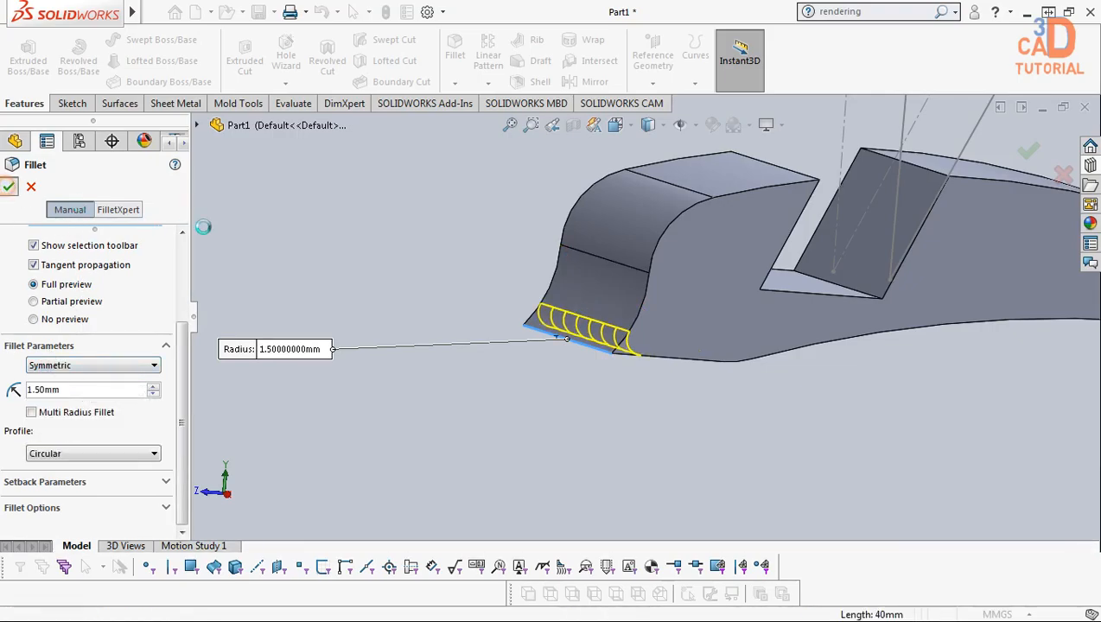
Examine the filleted end and the slot of the body from several angles
middle_drag(704, 420, 713, 413)
scroll(751, 307, up, 2)
scroll(760, 299, down, 1)
middle_drag(716, 307, 602, 235)
scroll(555, 220, down, 4)
scroll(602, 235, up, 2)
scroll(537, 256, down, 3)
middle_drag(536, 256, 592, 261)
middle_drag(596, 465, 524, 492)
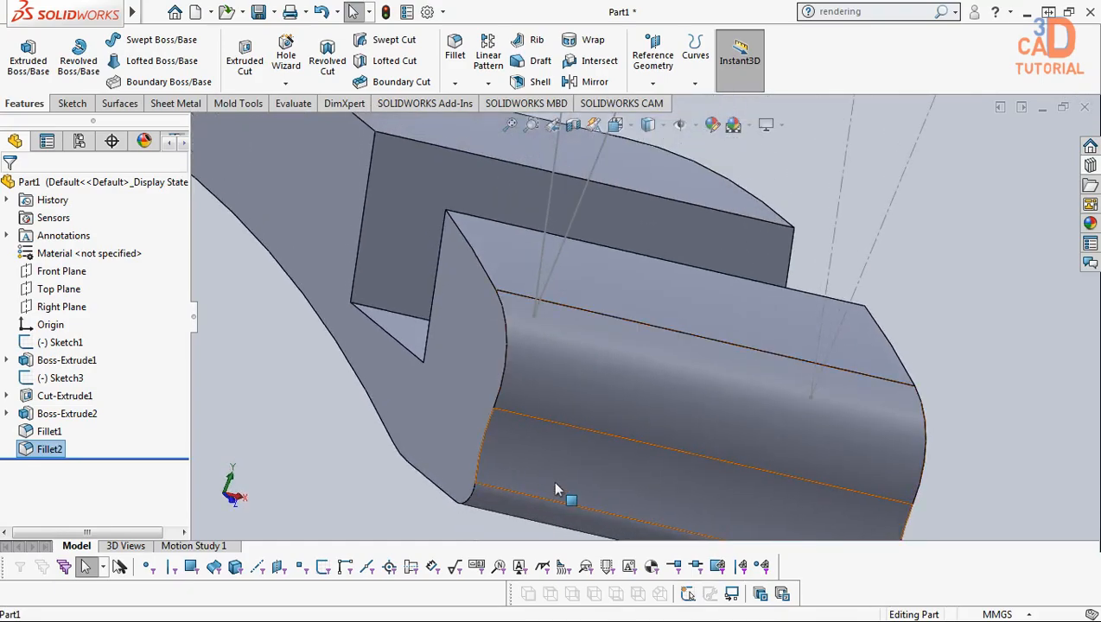
middle_drag(710, 393, 481, 332)
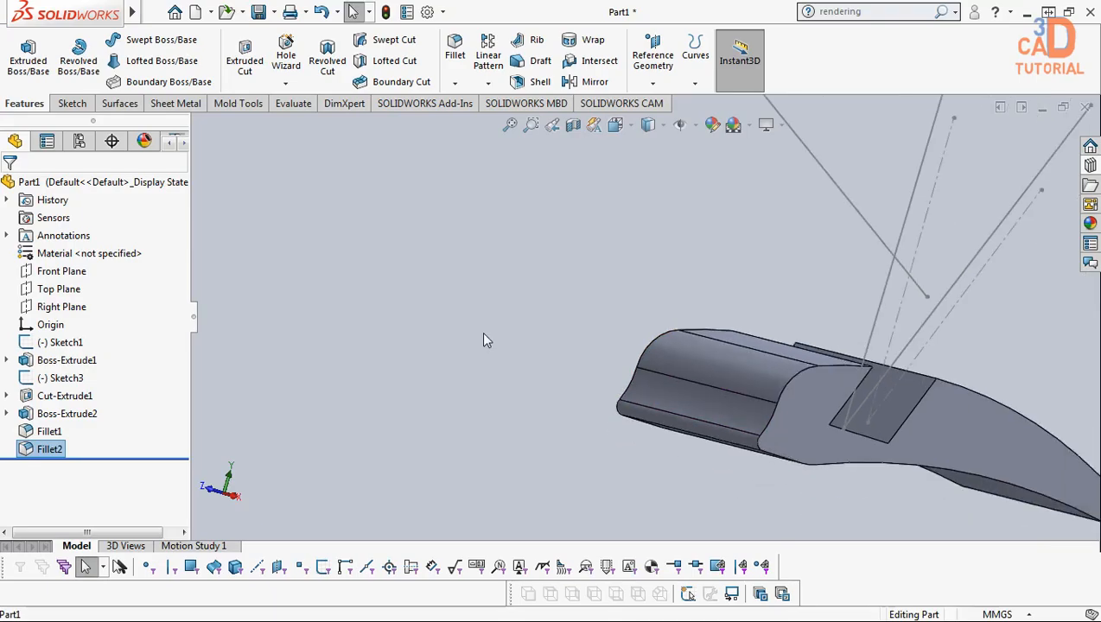
click(458, 337)
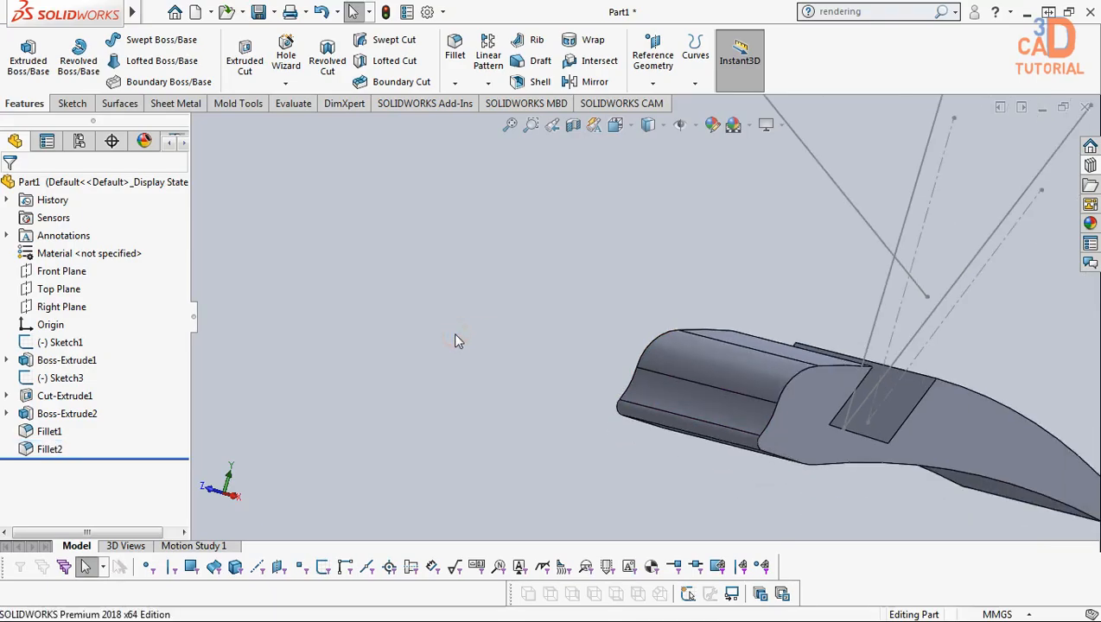
Hide all sketches in the part and show the body in isometric view
click(696, 126)
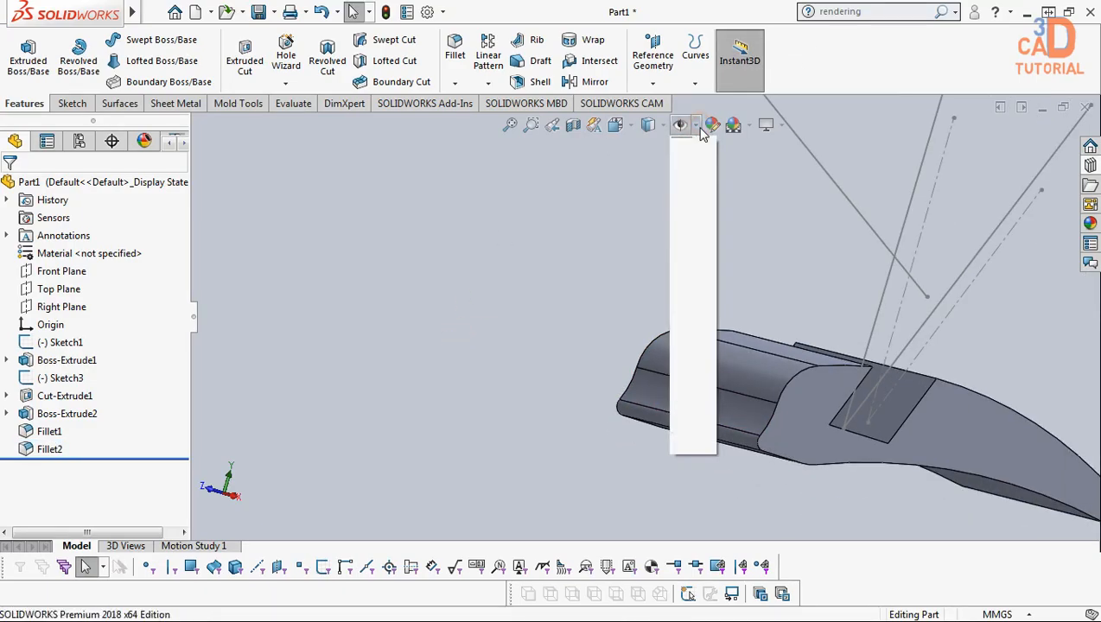
click(680, 309)
click(704, 284)
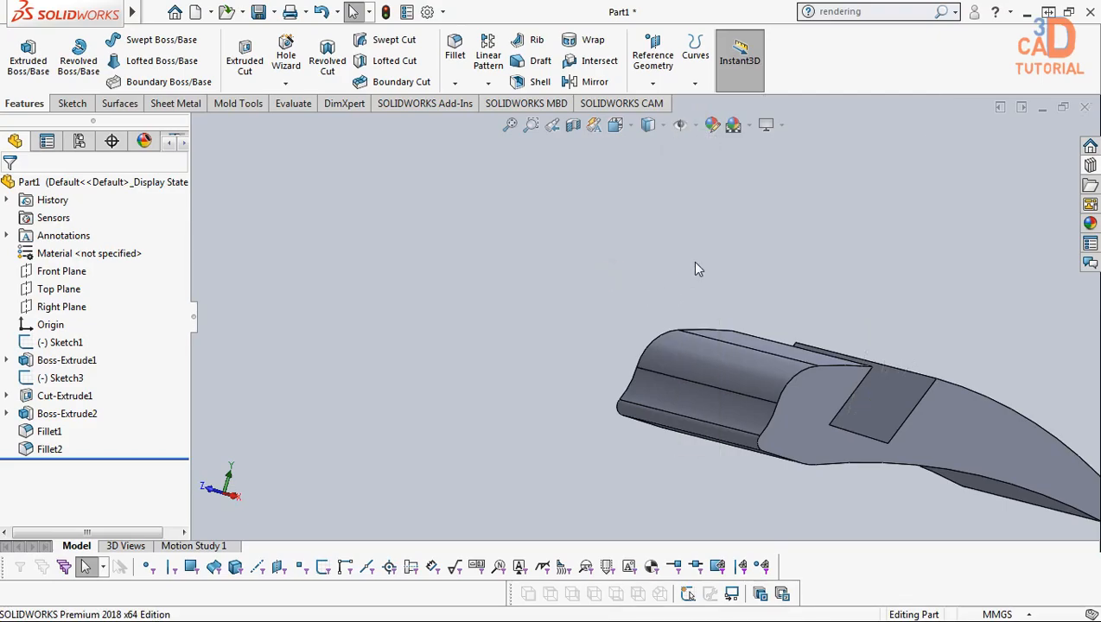
key(ctrl+7)
scroll(778, 333, down, 6)
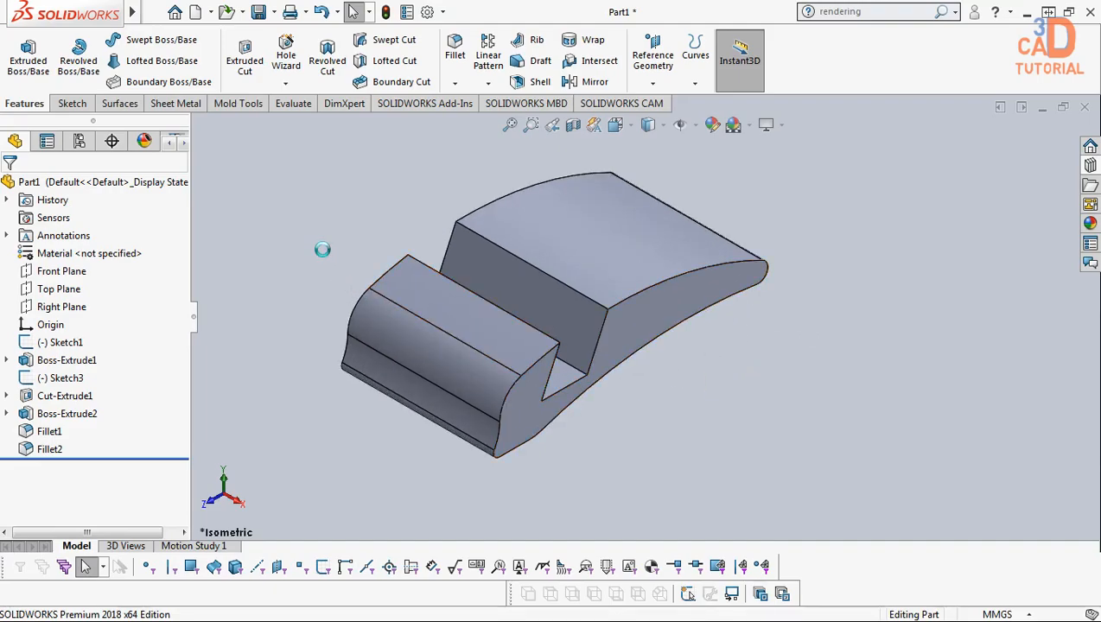
Save the part as "cell phone stand" in the product design folder
key(ctrl+s)
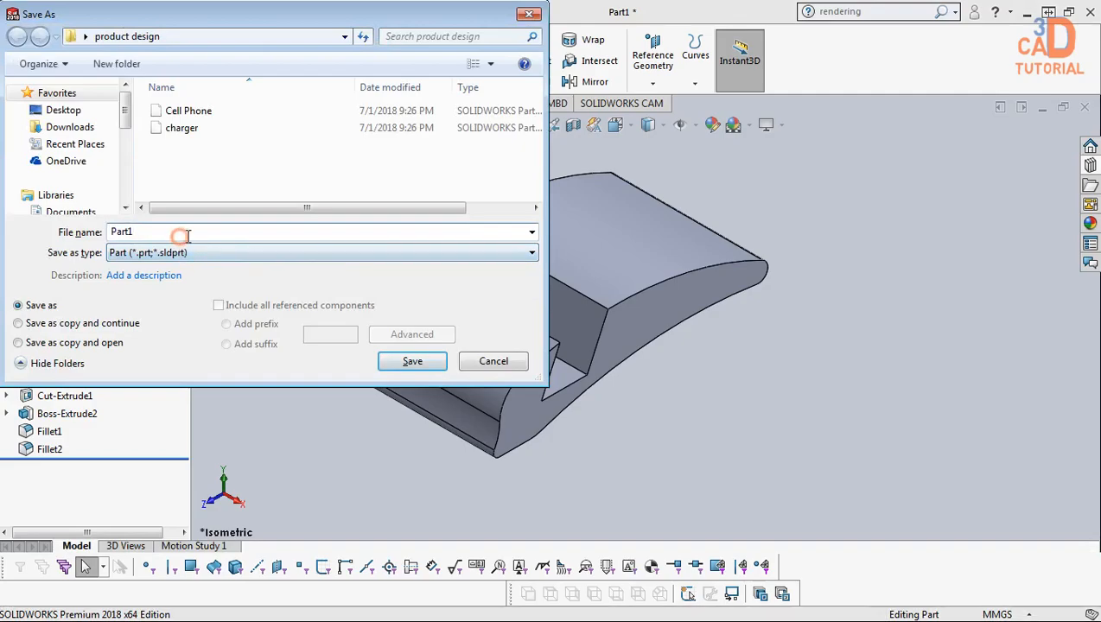
text(cell)
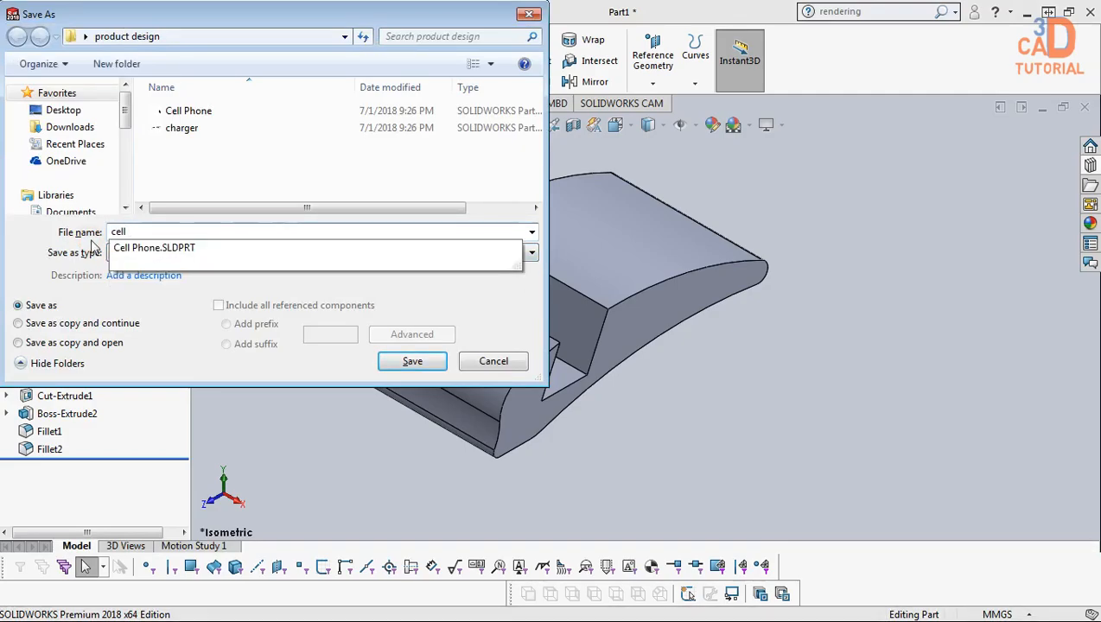
text( phone stand)
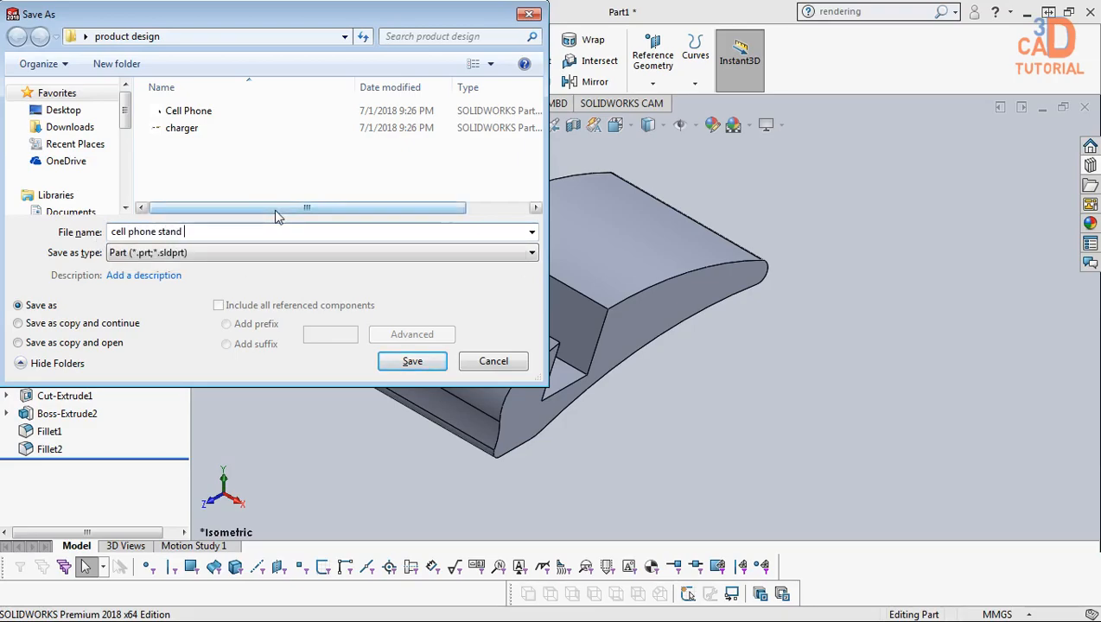
click(408, 363)
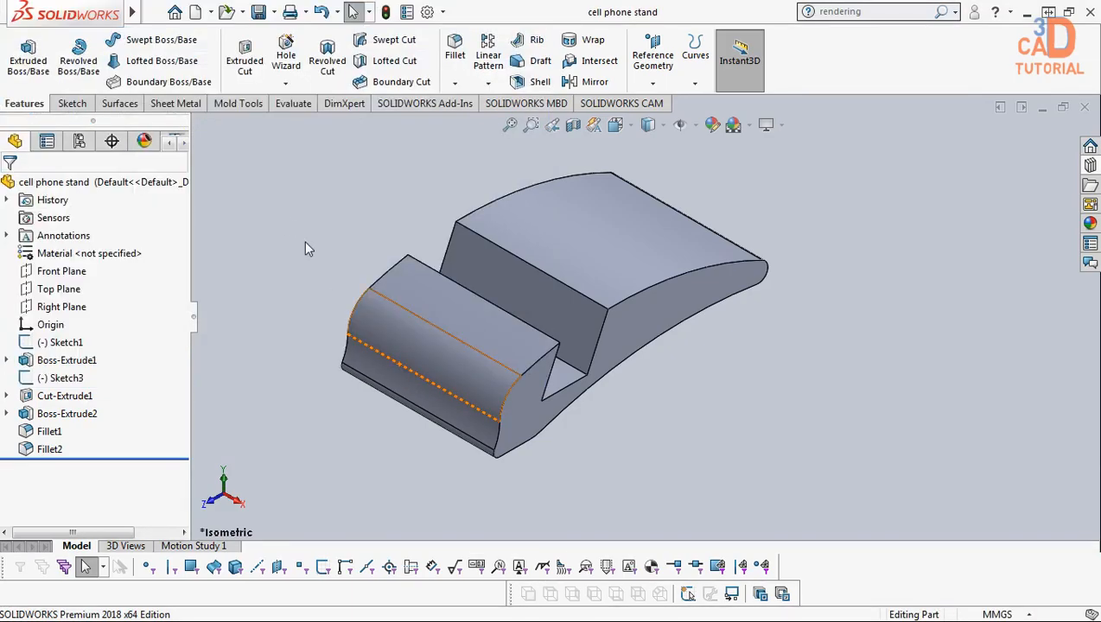
Make a new assembly from the part and place the cell phone stand as its first component
click(153, 11)
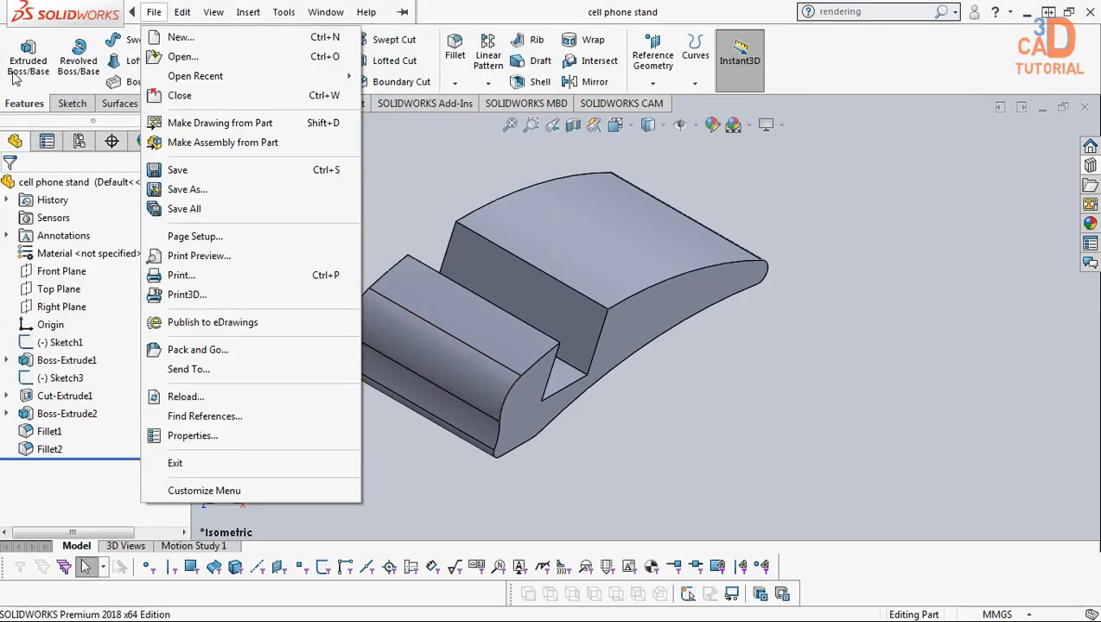
click(218, 145)
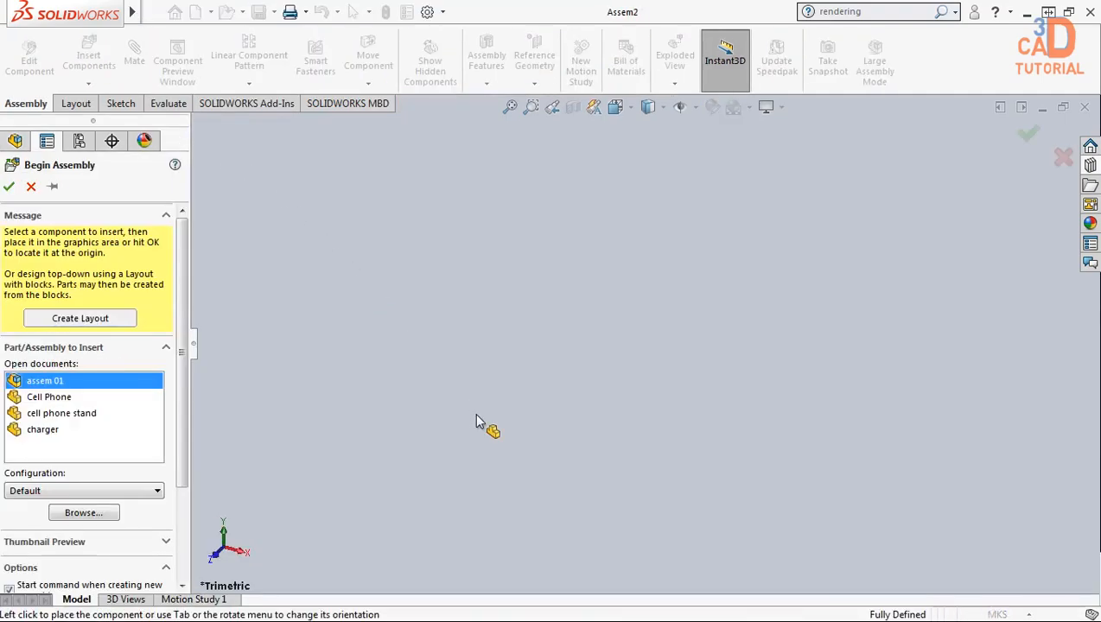
click(64, 415)
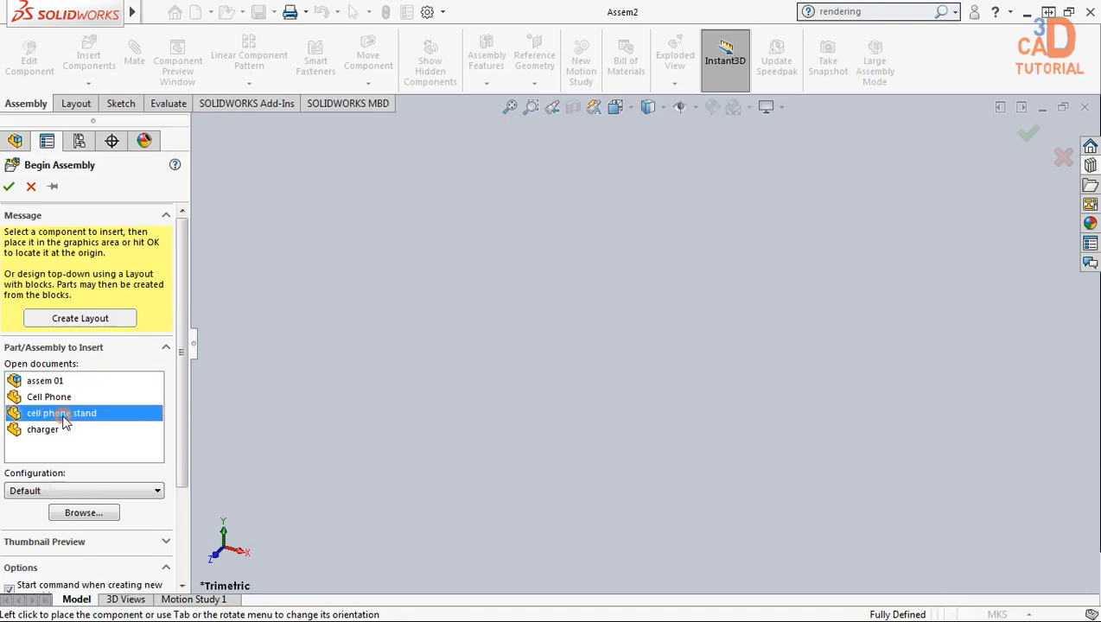
click(646, 423)
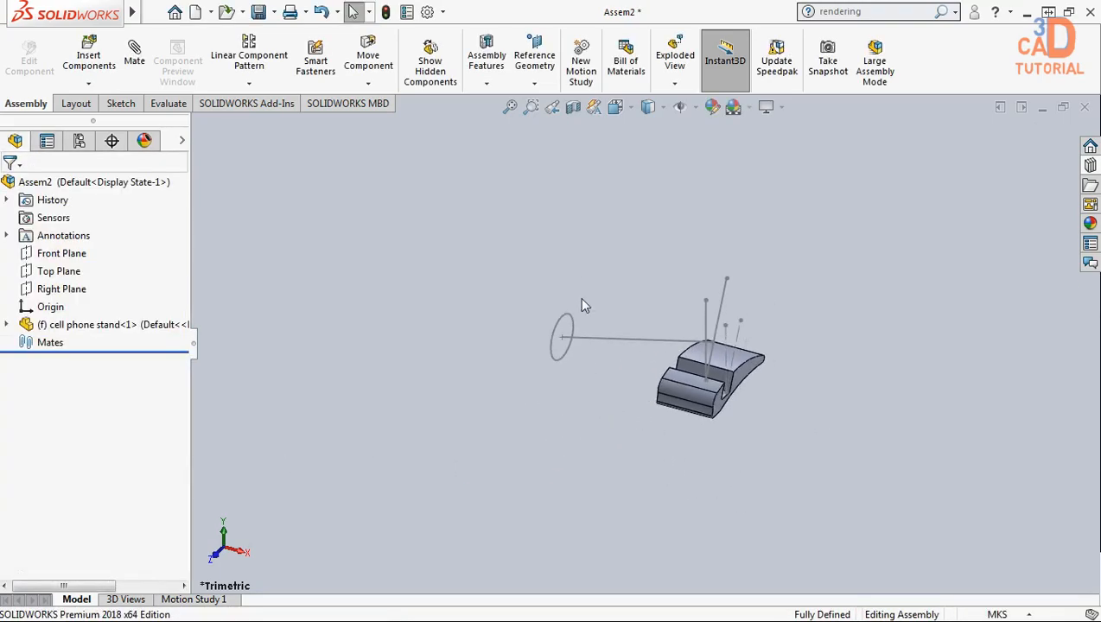
Hide the sketches displayed in the assembly
click(698, 107)
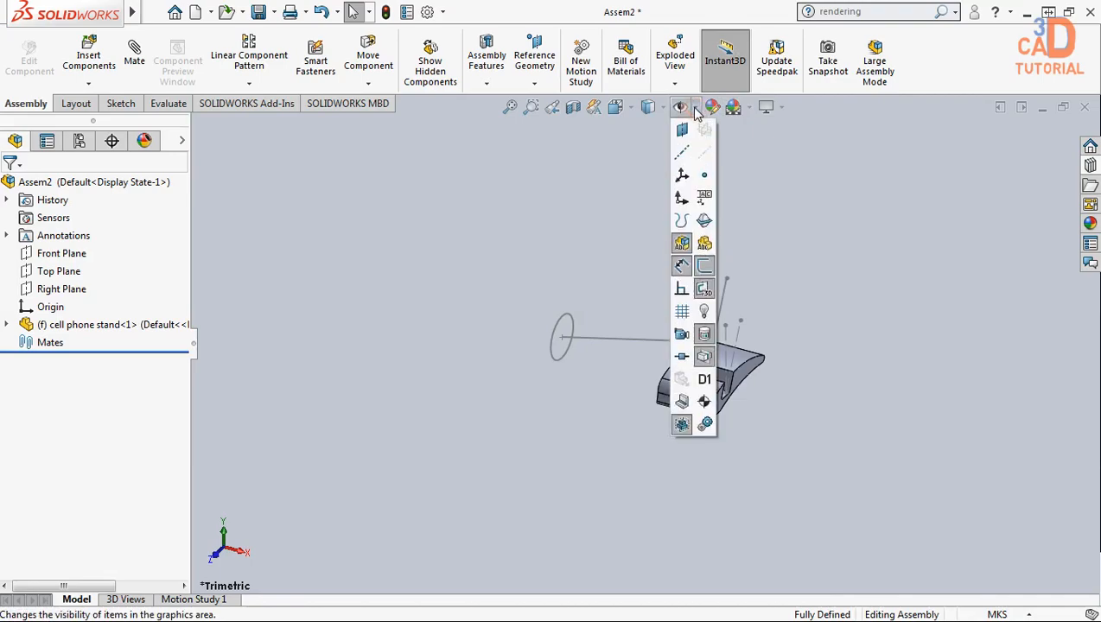
click(697, 268)
click(793, 287)
Open the cell phone stand component as a separate part from the assembly and look closely at its slot
scroll(713, 386, down, 6)
middle_drag(714, 385, 611, 337)
scroll(697, 377, down, 4)
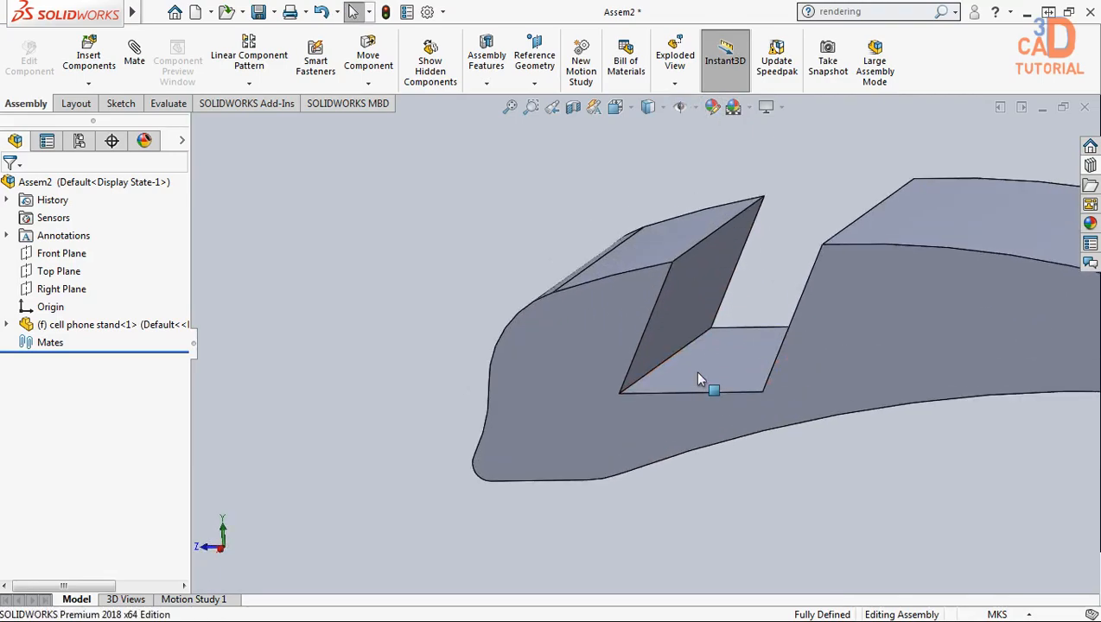
scroll(690, 254, down, 2)
middle_drag(703, 256, 769, 336)
scroll(734, 284, down, 4)
right_click(770, 337)
click(786, 31)
middle_drag(320, 281, 242, 289)
scroll(681, 332, down, 4)
mouse_move(687, 313)
middle_down()
mouse_move(667, 296)
mouse_move(667, 308)
middle_up()
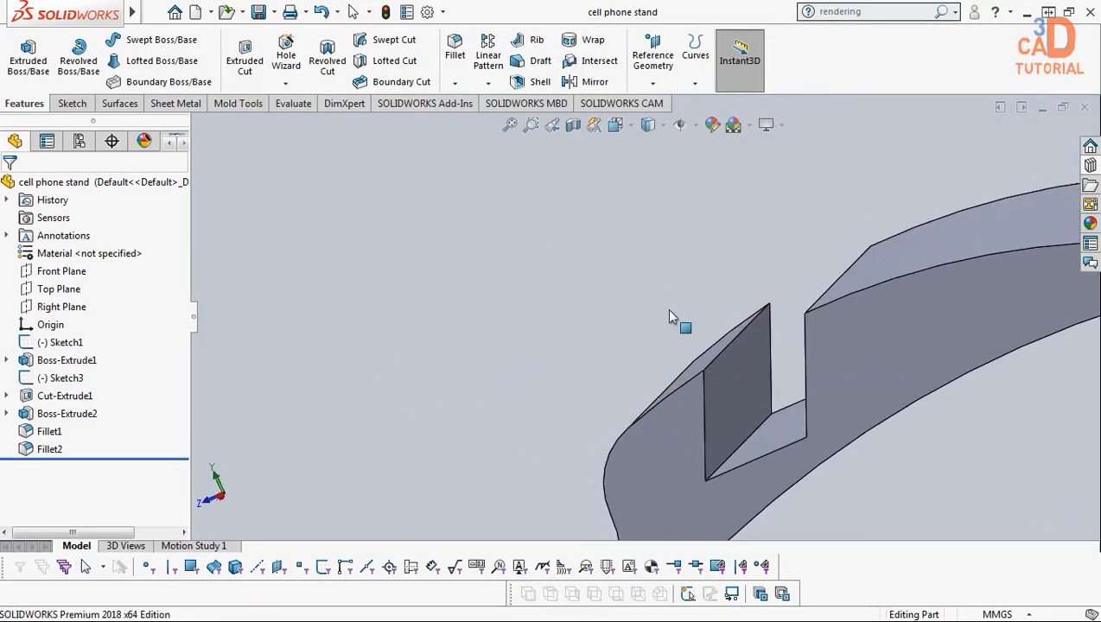
Fillet the two upper edges of the stand's slot with a 0.5 mm radius
click(457, 83)
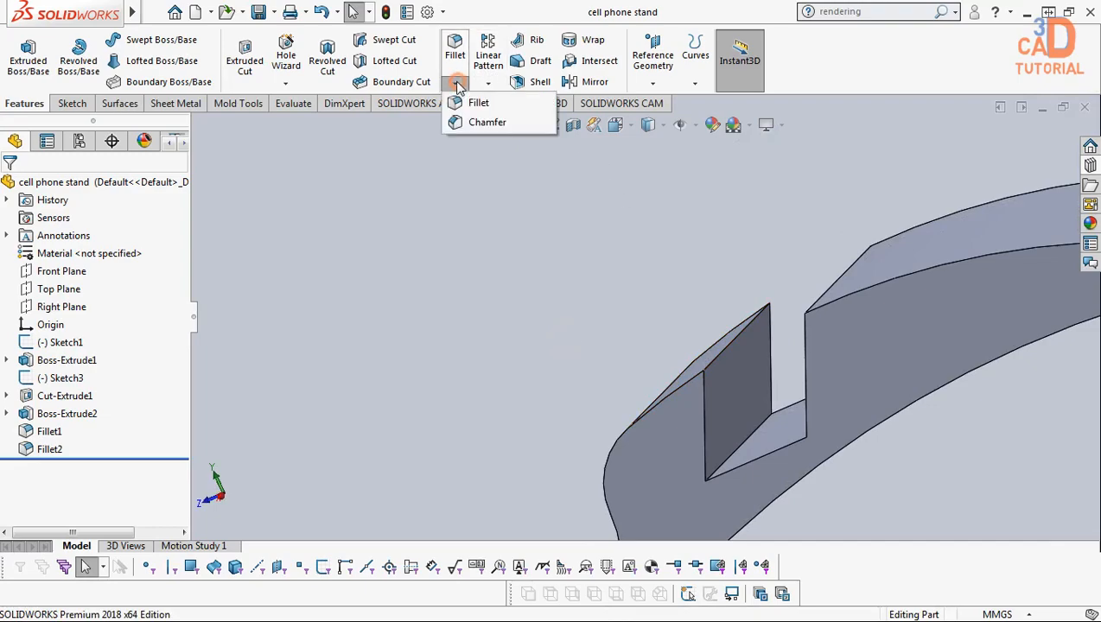
click(486, 122)
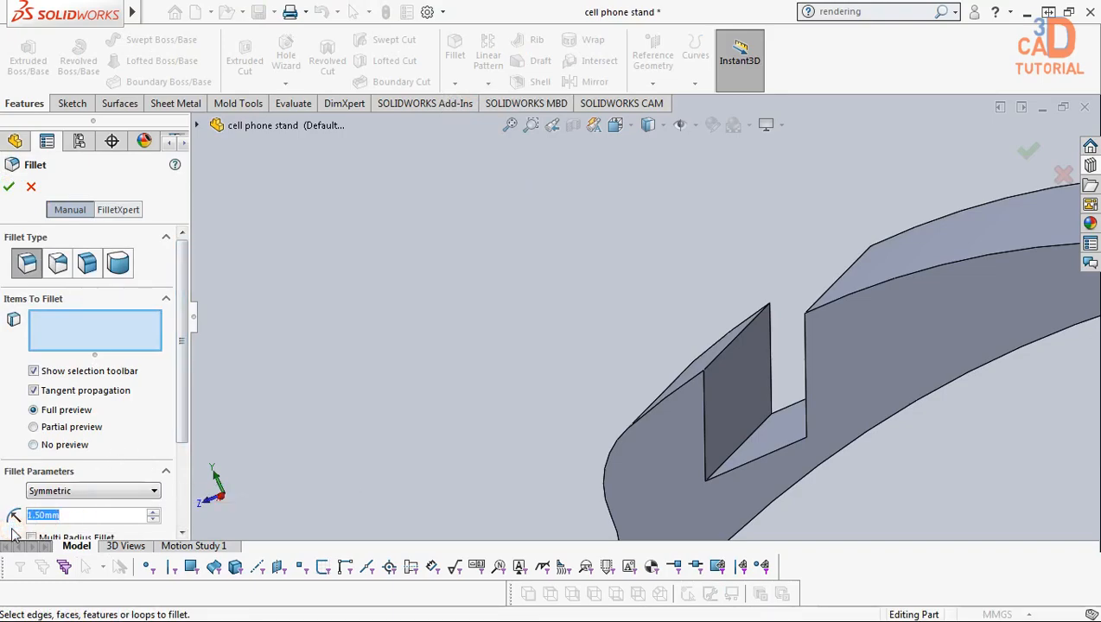
text(1)
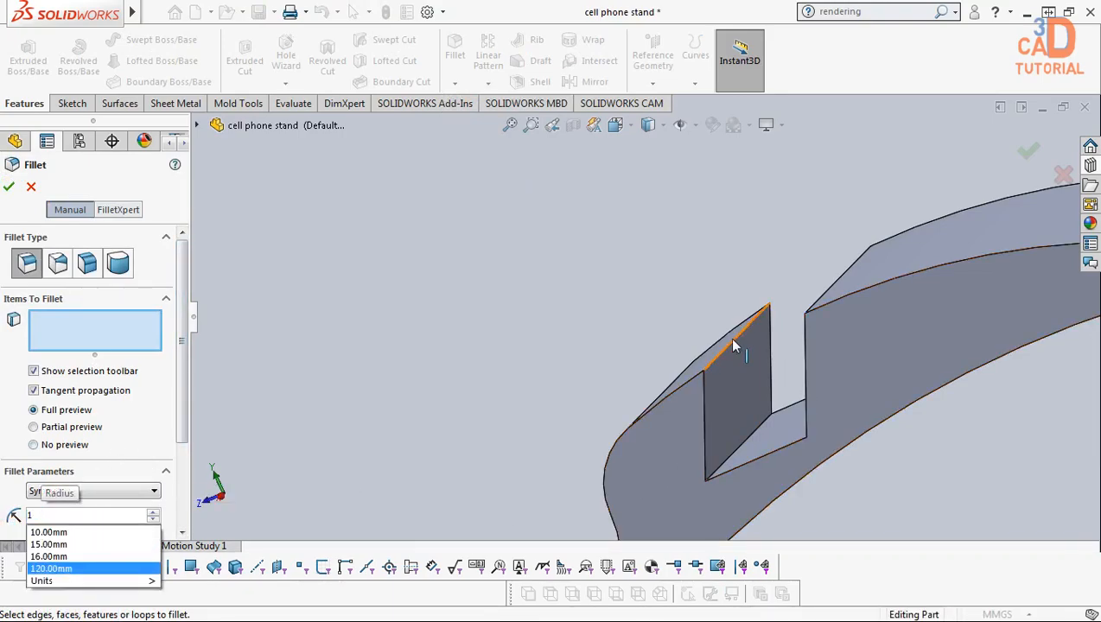
click(733, 345)
middle_drag(773, 333, 882, 304)
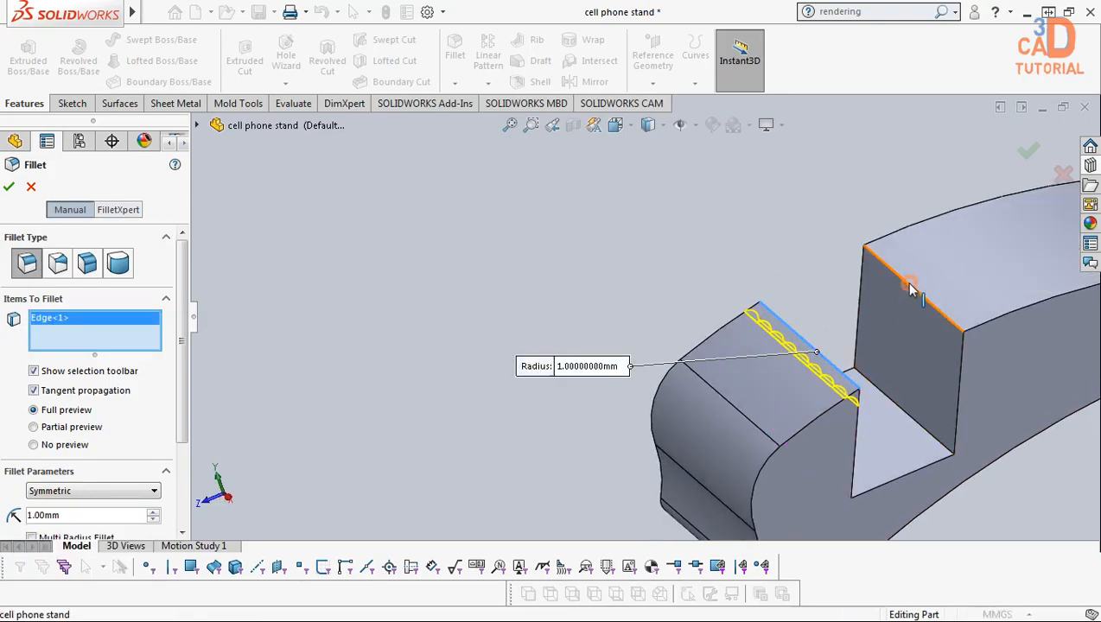
click(914, 290)
middle_drag(826, 388, 529, 382)
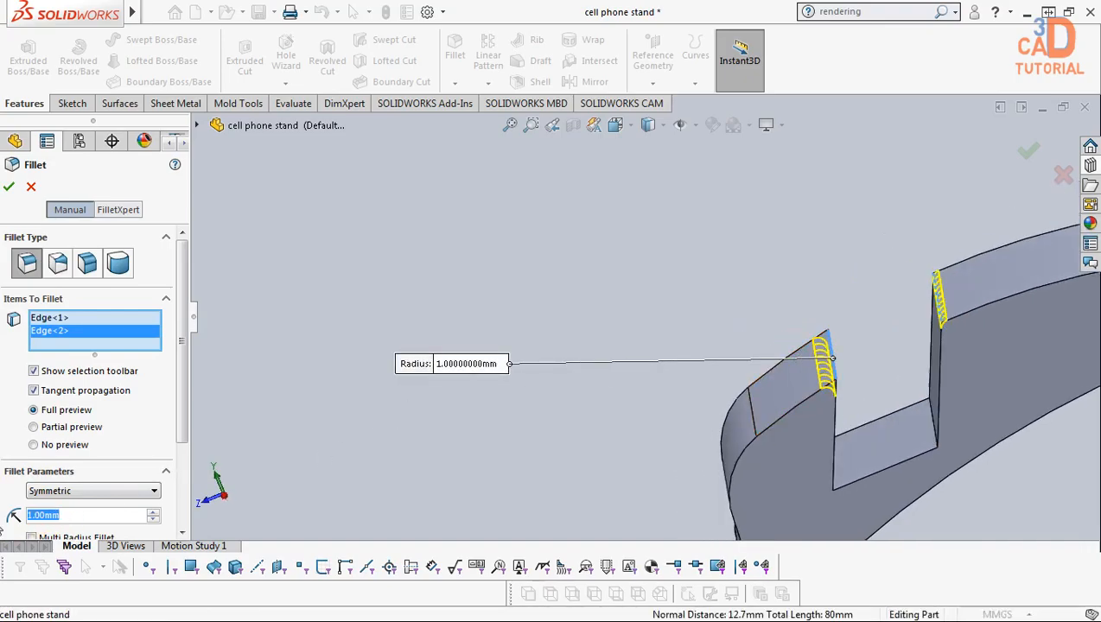
text(5)
key(Return)
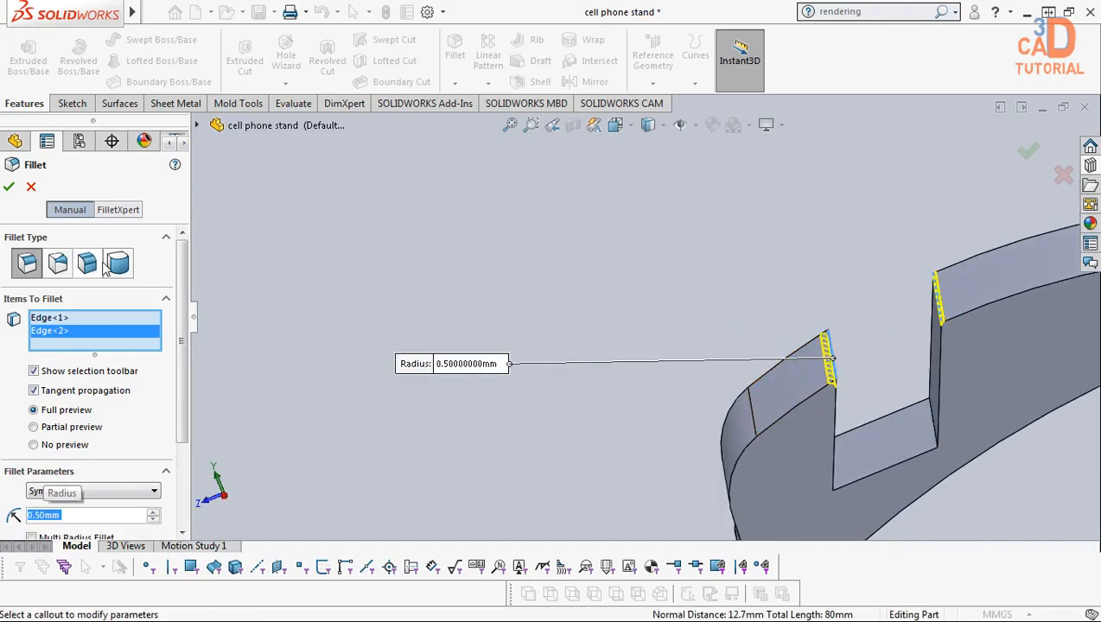
click(9, 188)
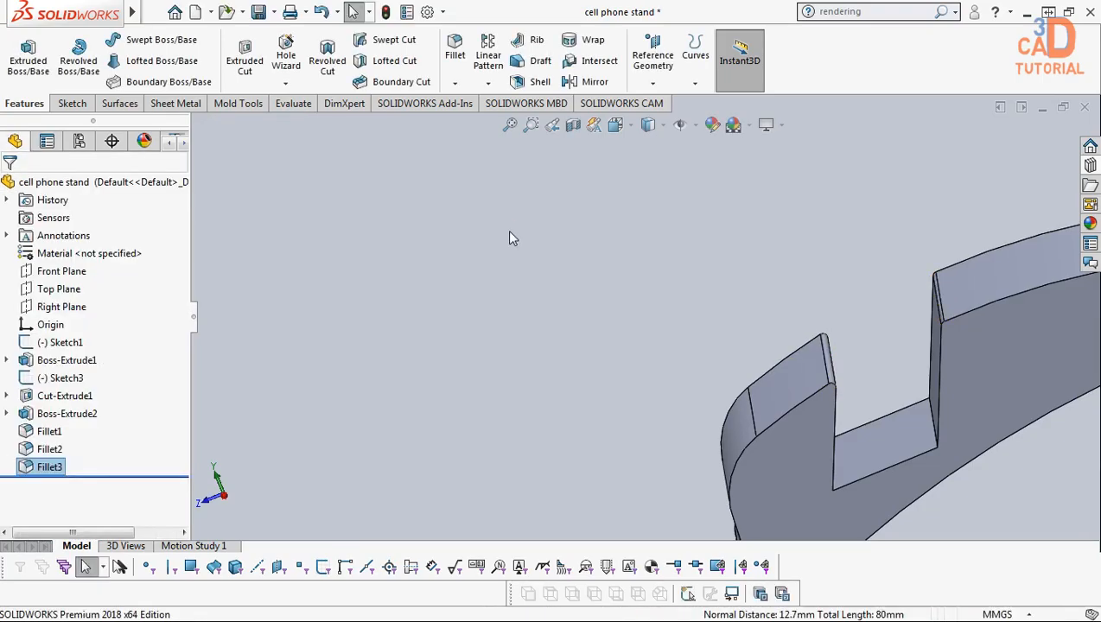
Fillet the outline edges on both sides of the stand and the slot's inner bottom corners with a 0.5 mm radius
middle_drag(912, 363, 825, 442)
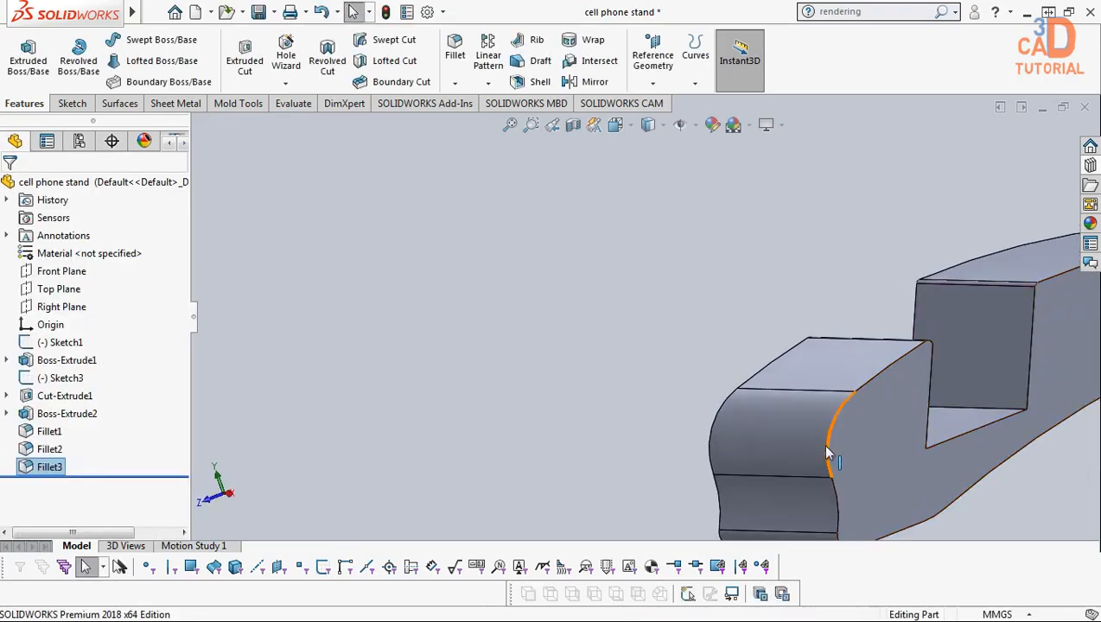
middle_drag(936, 355, 835, 418)
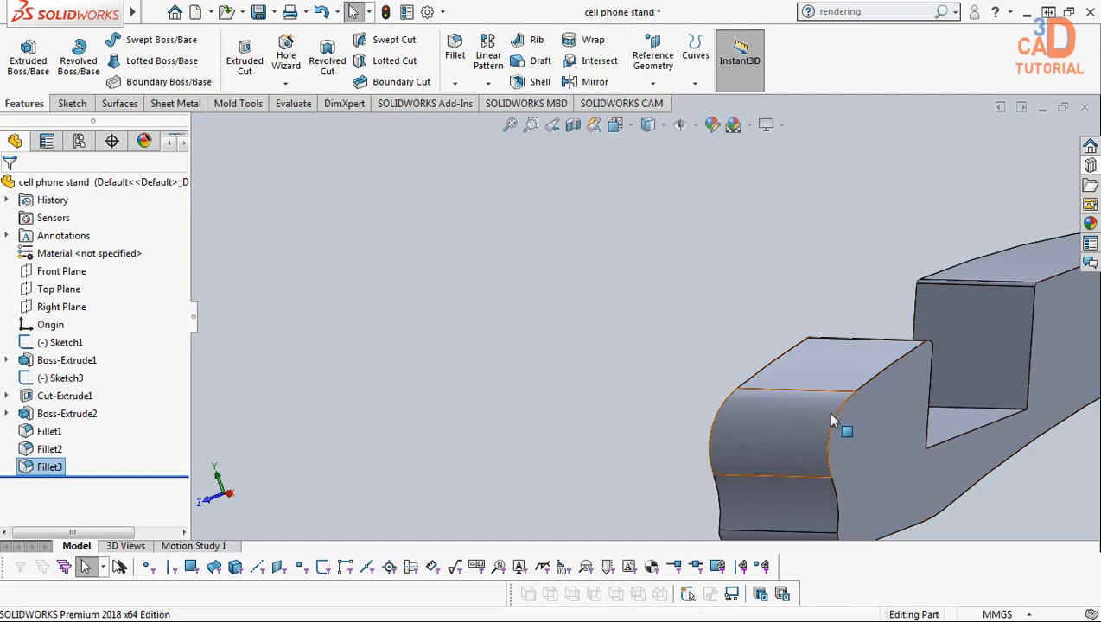
middle_drag(905, 413, 629, 286)
middle_drag(777, 386, 762, 349)
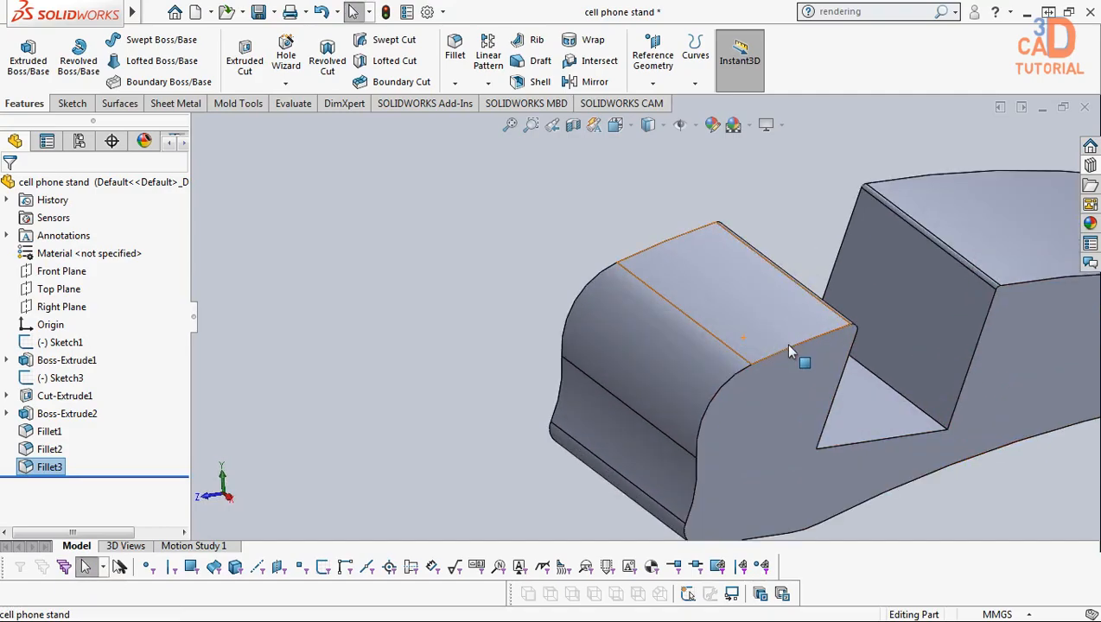
click(788, 350)
click(786, 357)
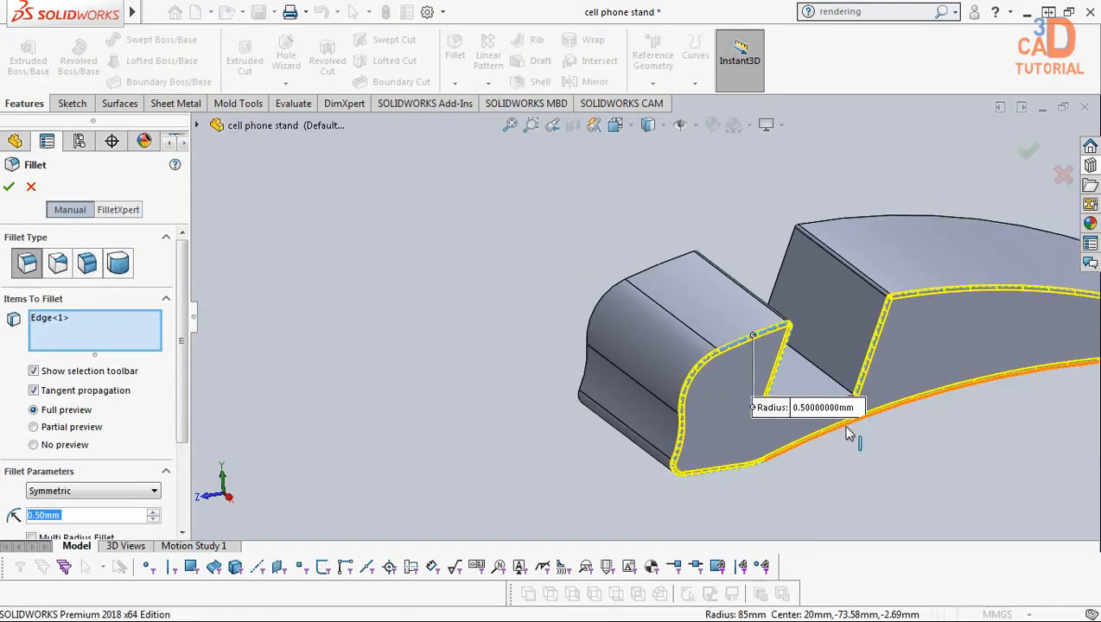
scroll(848, 434, down, 2)
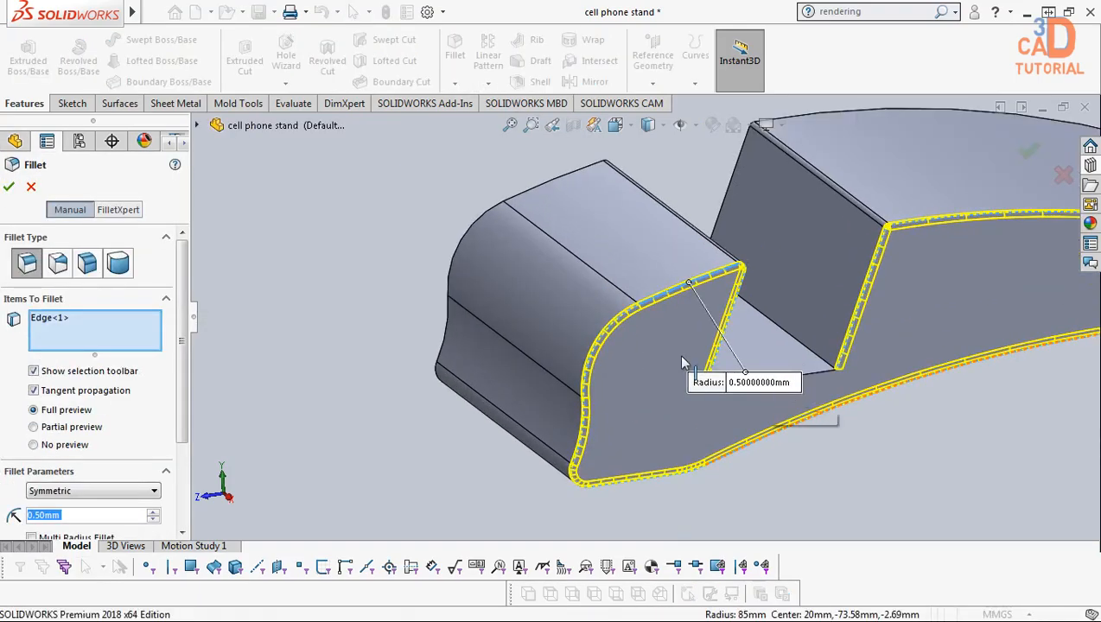
click(808, 369)
middle_drag(779, 373, 629, 403)
click(726, 371)
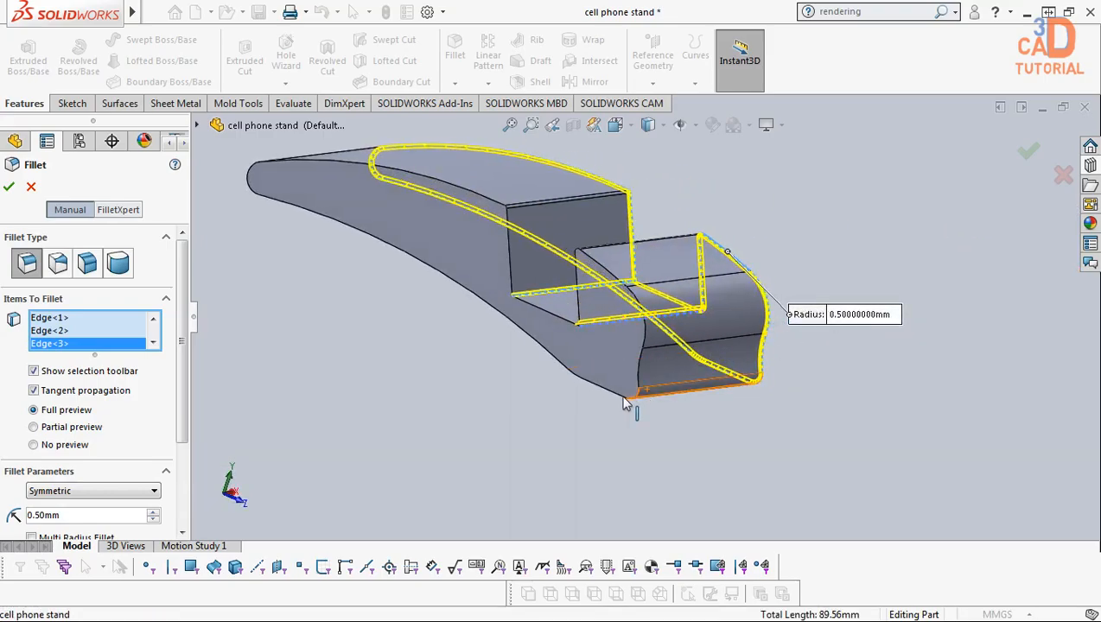
click(608, 396)
middle_drag(555, 300, 484, 291)
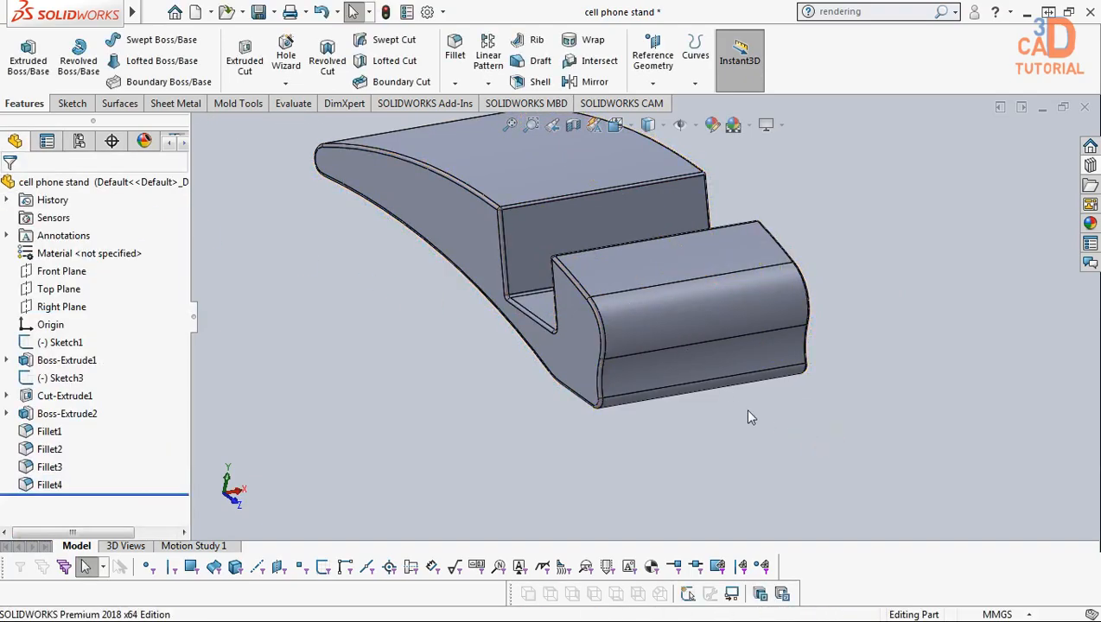
Show the finished stand in isometric view, shaded without edges
key(ctrl+7)
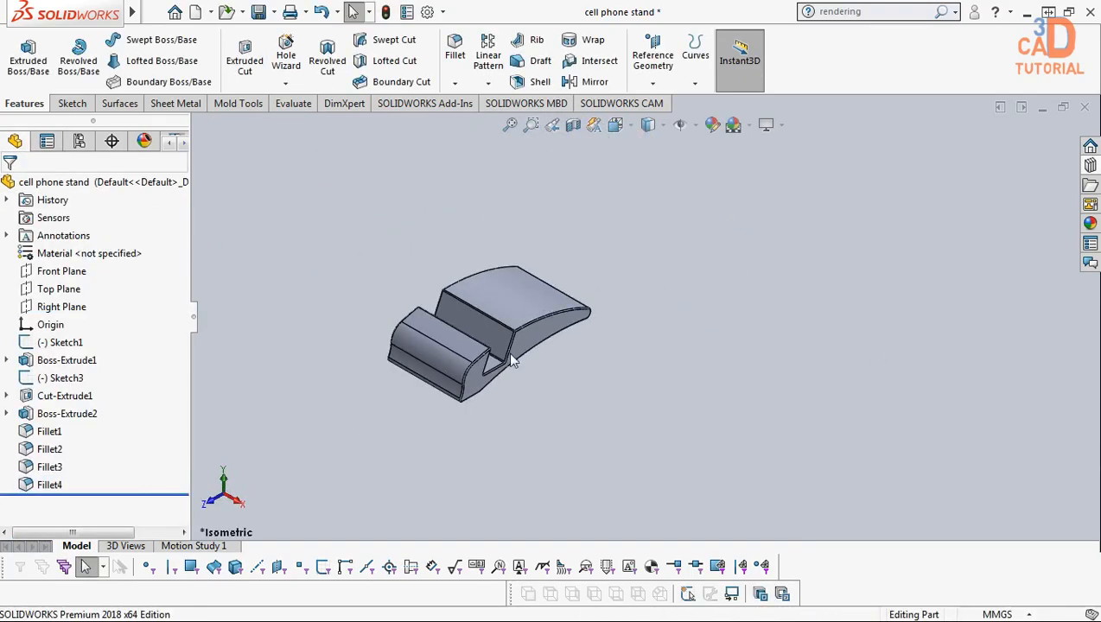
scroll(511, 360, down, 5)
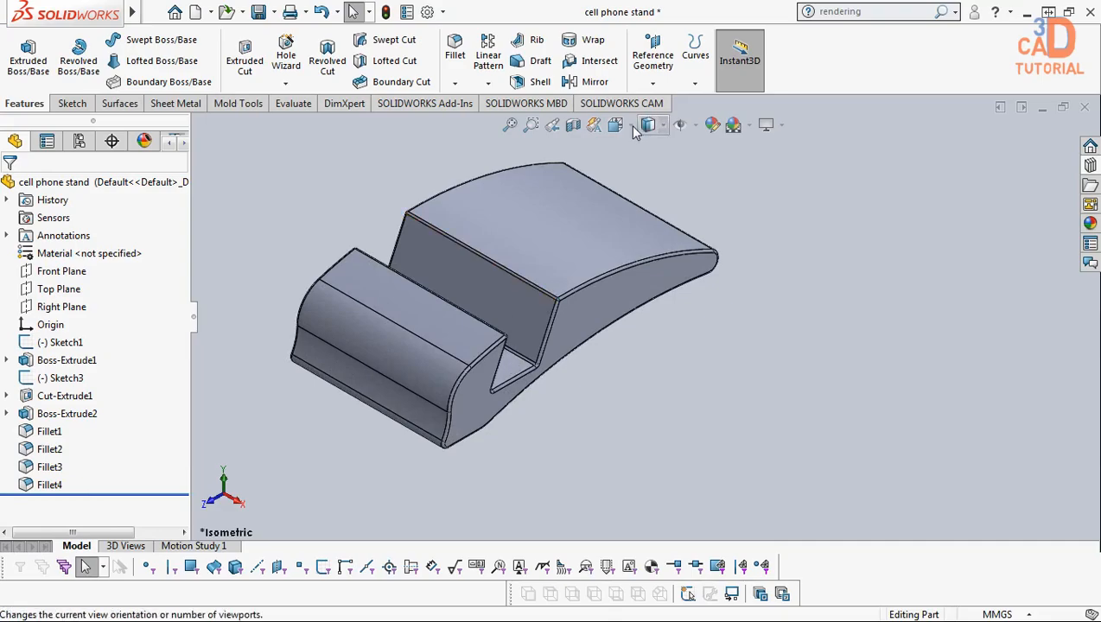
click(663, 127)
click(649, 172)
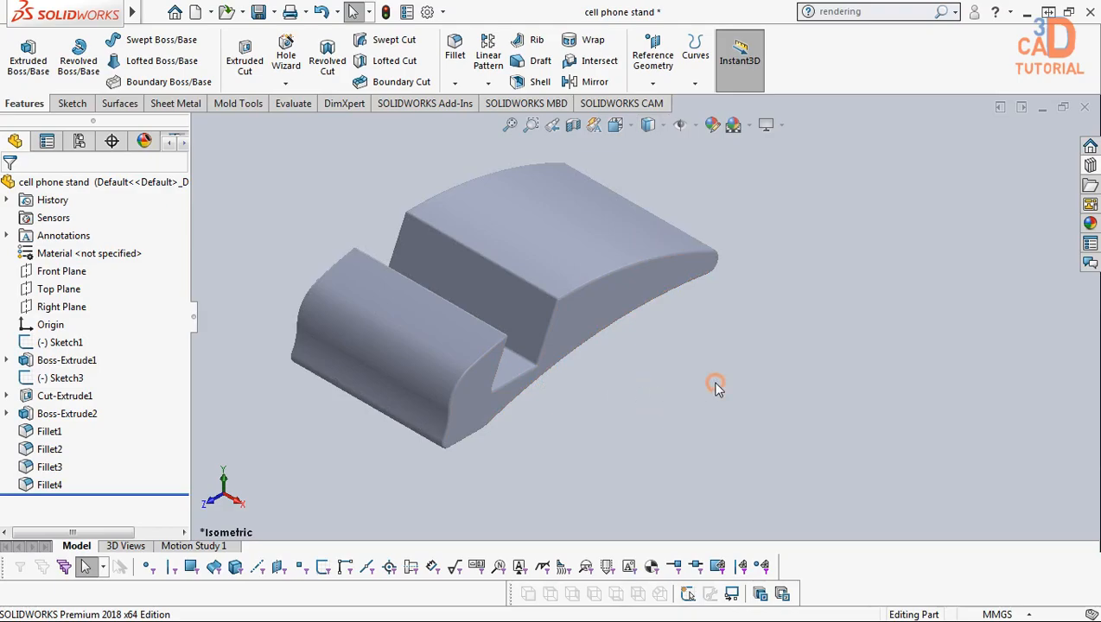
Return to the Assem2 assembly and rebuild it with the modified stand
key(ctrl+Tab)
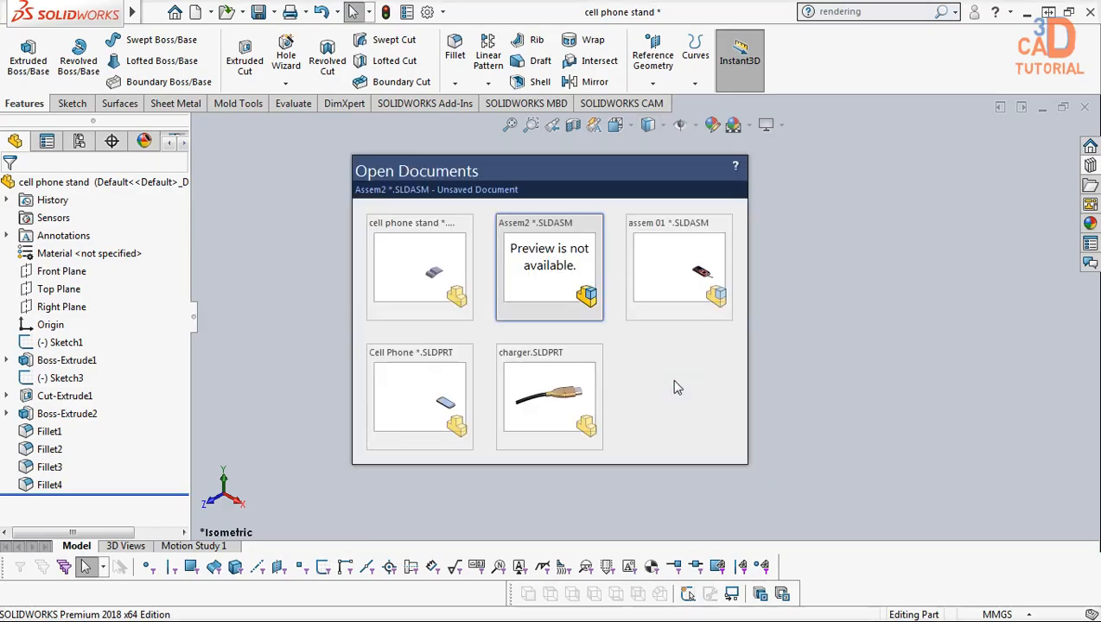
click(551, 275)
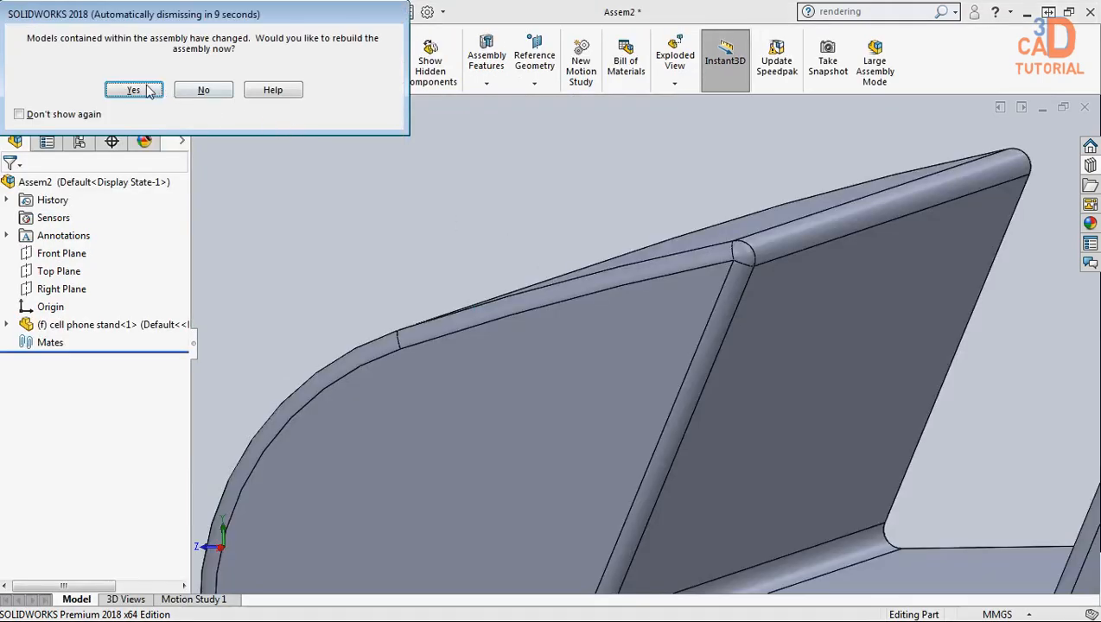
click(146, 91)
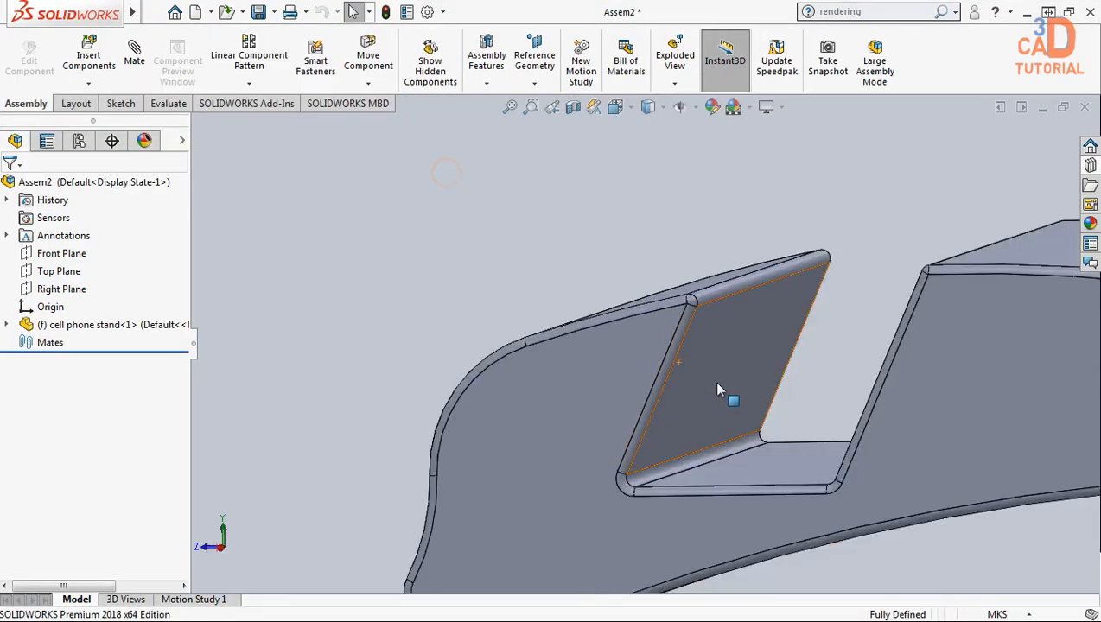
scroll(716, 384, up, 5)
middle_drag(638, 357, 738, 391)
click(708, 460)
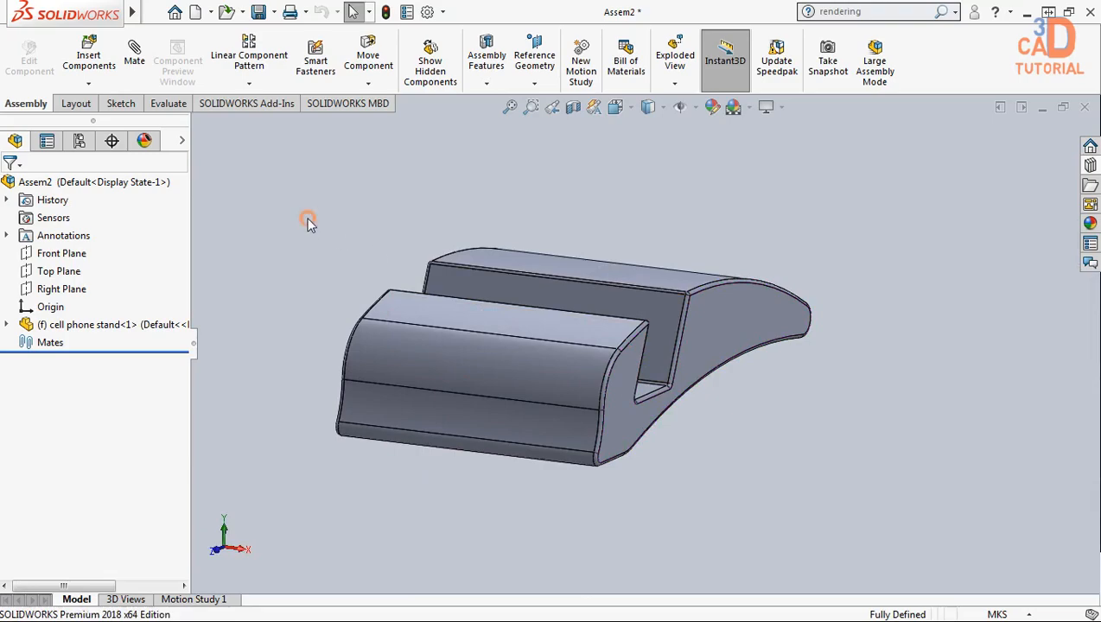
Insert the open Cell Phone part into the assembly and place it above the stand
click(89, 56)
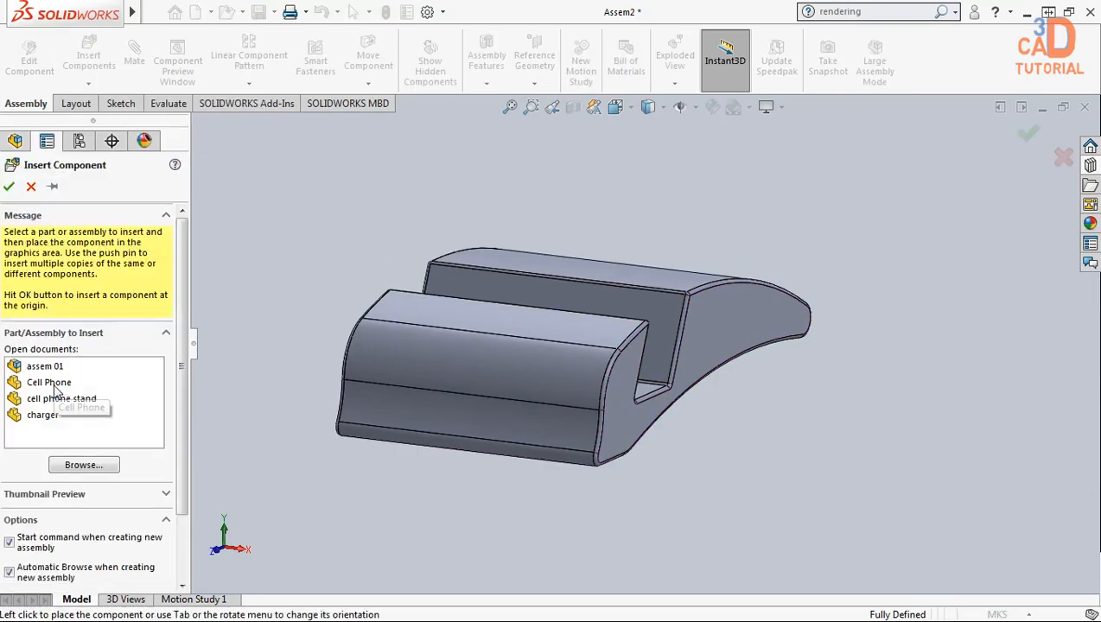
click(53, 385)
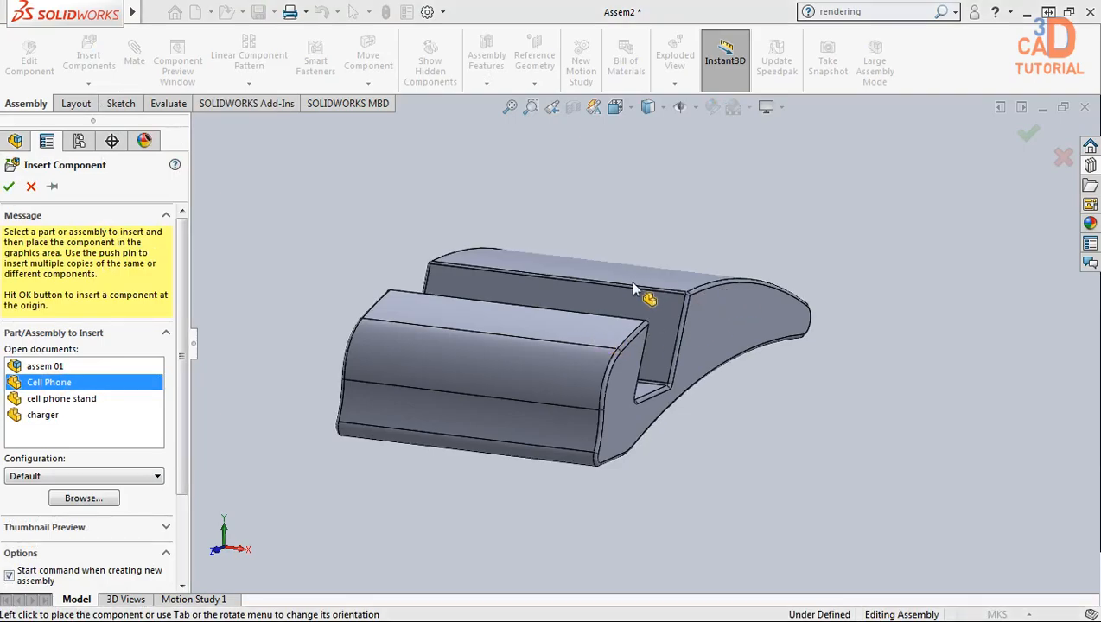
scroll(656, 292, up, 5)
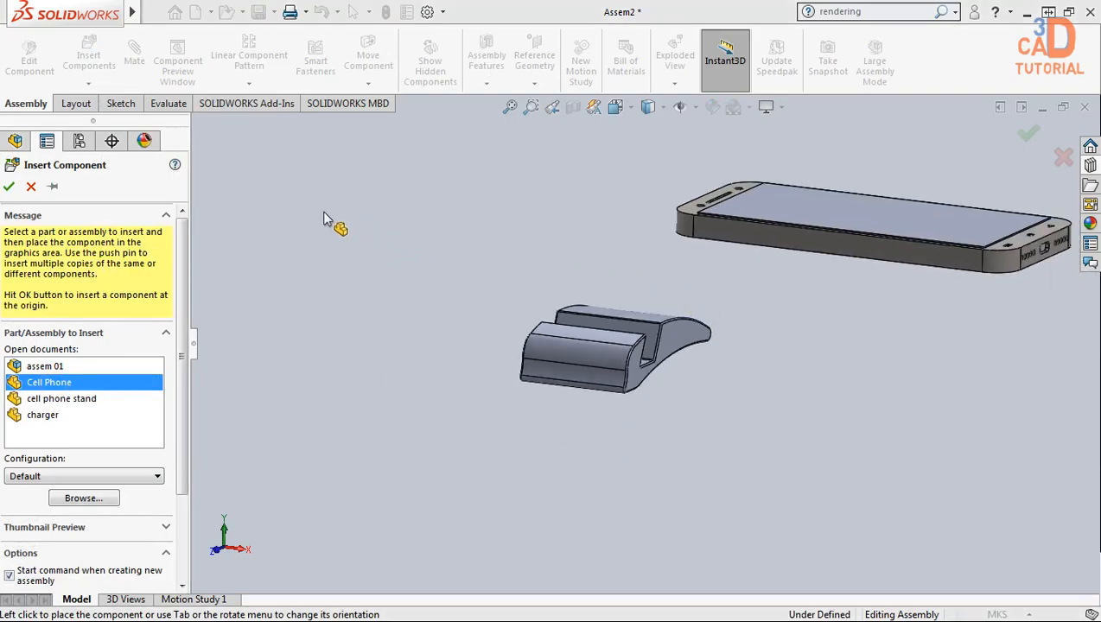
click(256, 216)
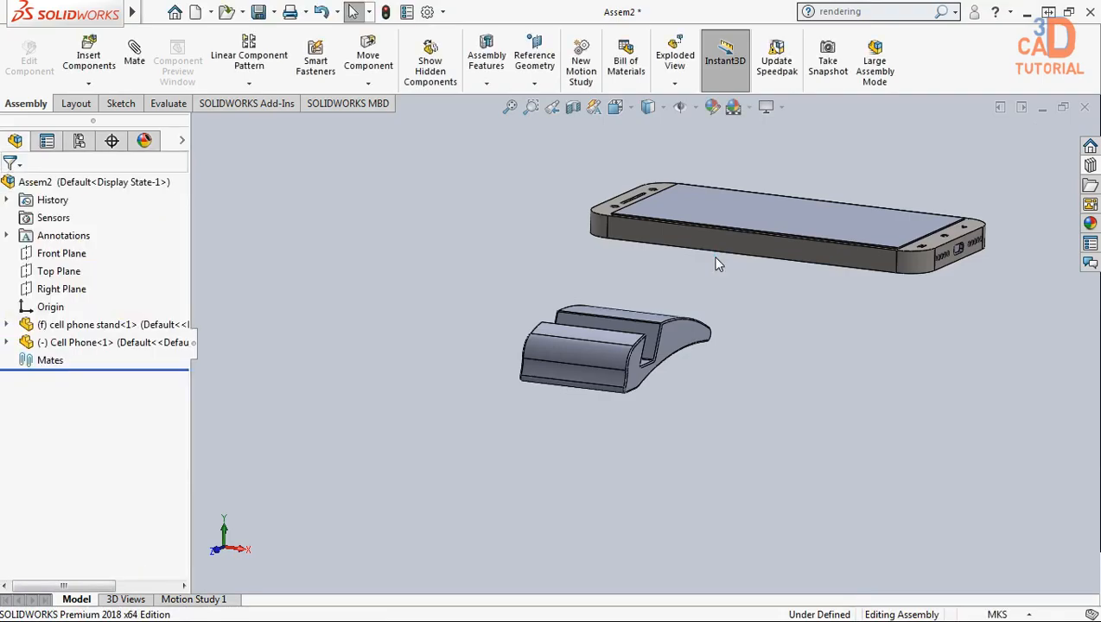
Add a parallel mate between the phone's back face and the rear wall of the stand's slot
middle_drag(707, 215, 666, 246)
scroll(745, 242, down, 3)
scroll(717, 291, up, 2)
scroll(743, 354, down, 2)
click(705, 323)
middle_drag(705, 322, 826, 489)
ctrl+click(834, 522)
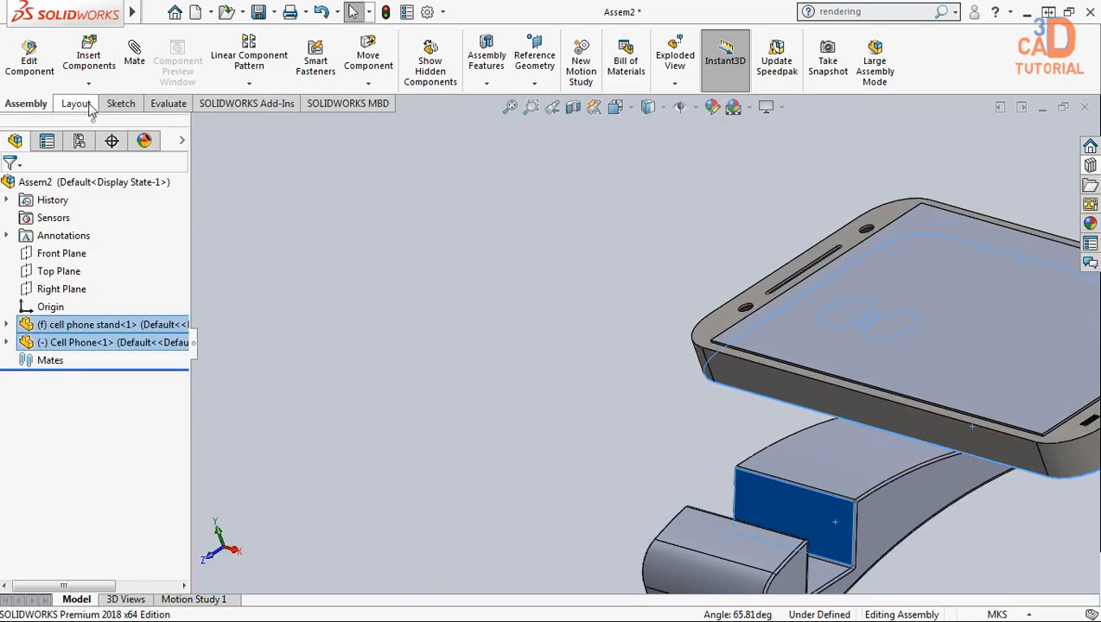
click(135, 74)
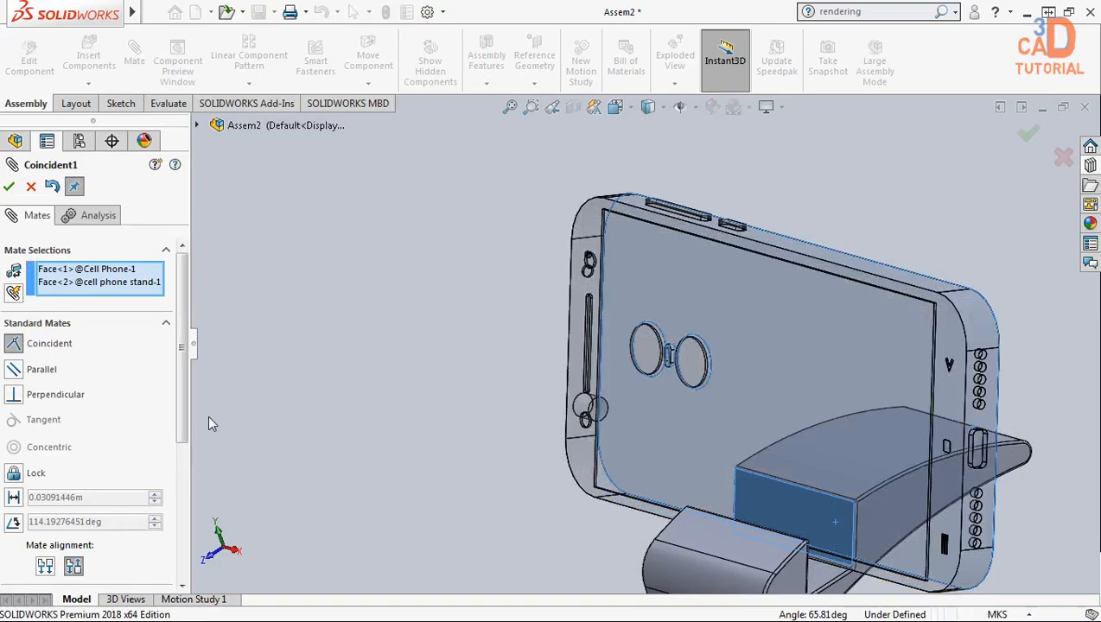
click(23, 372)
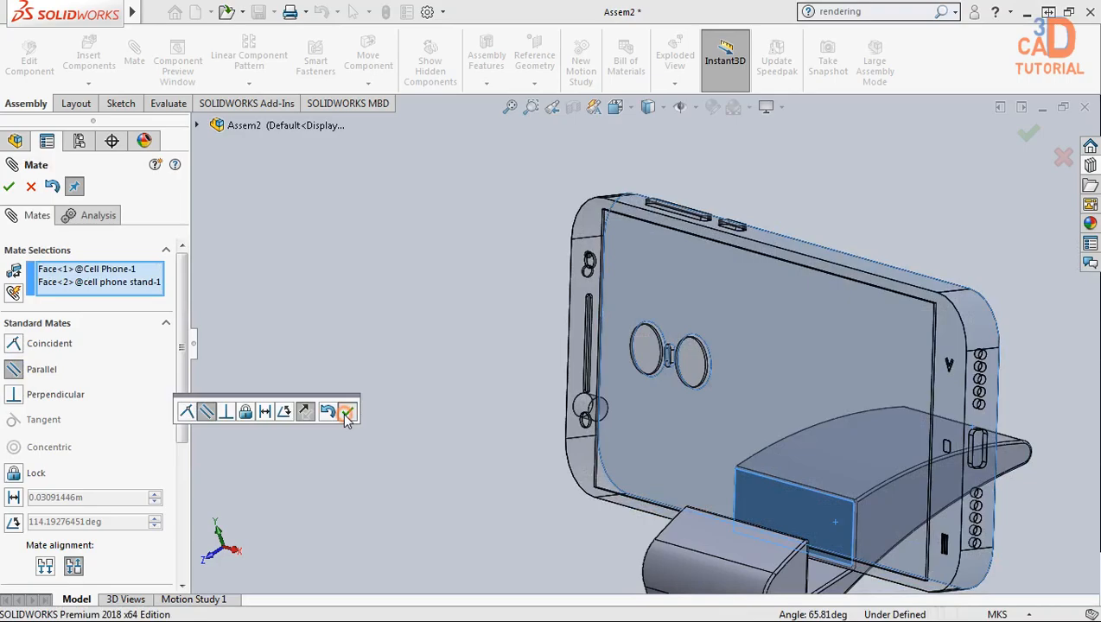
click(346, 414)
middle_drag(802, 557, 849, 551)
scroll(843, 548, down, 5)
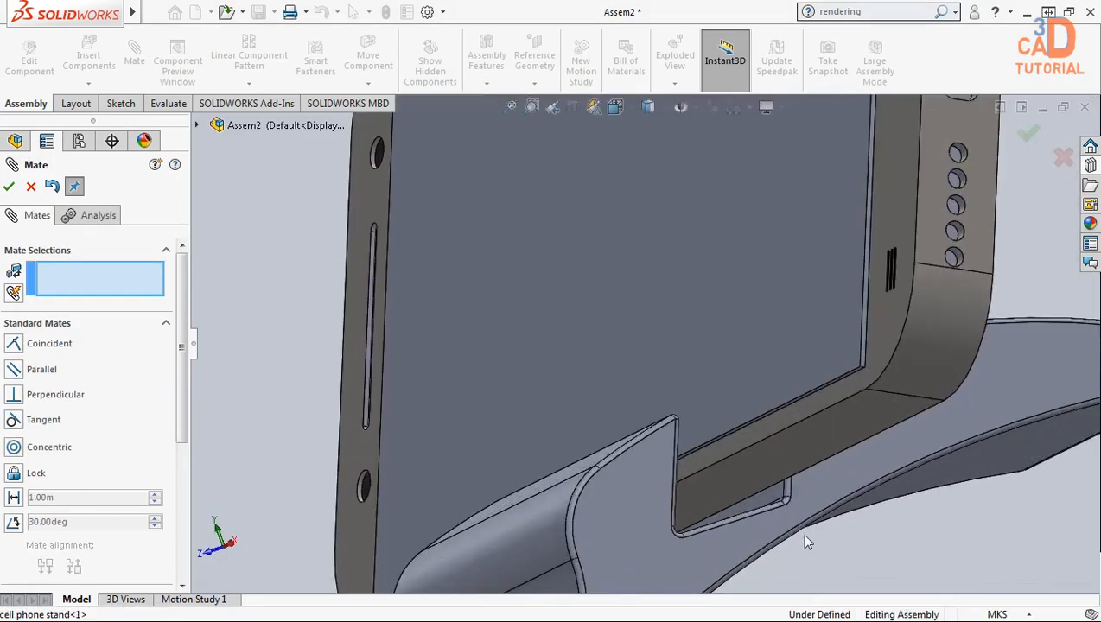
middle_drag(725, 432, 697, 469)
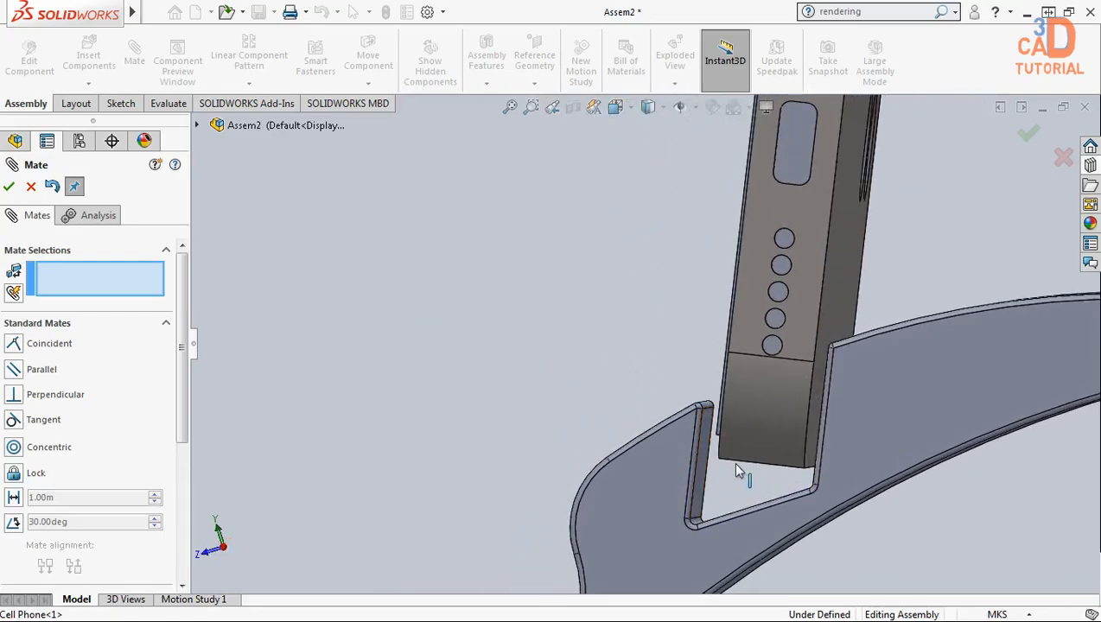
scroll(812, 453, down, 2)
drag(785, 371, 780, 407)
scroll(795, 413, down, 3)
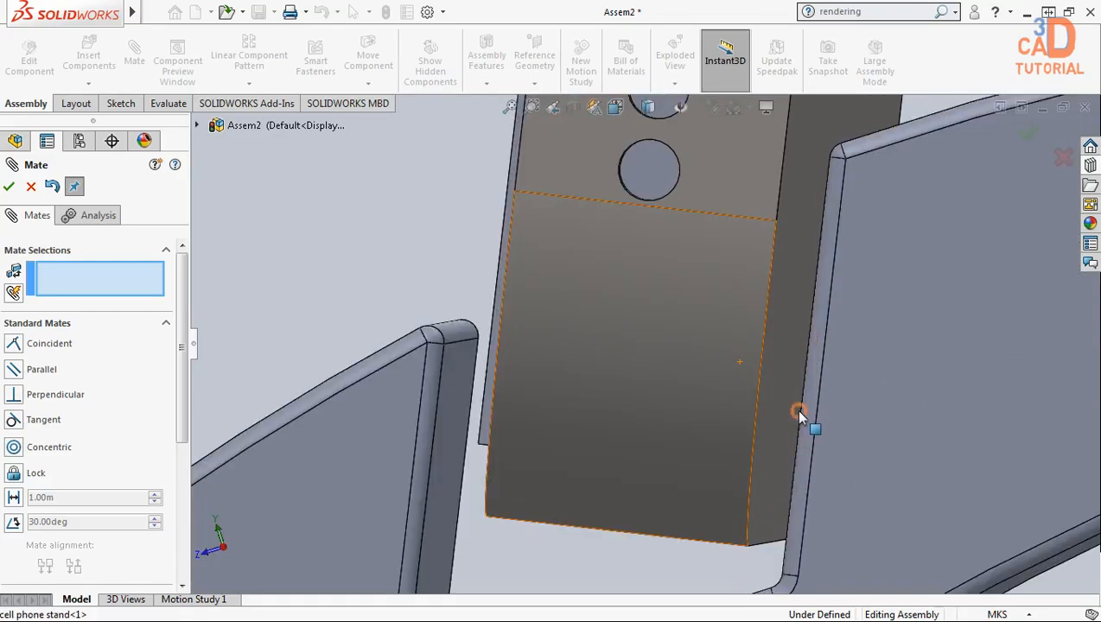
click(798, 414)
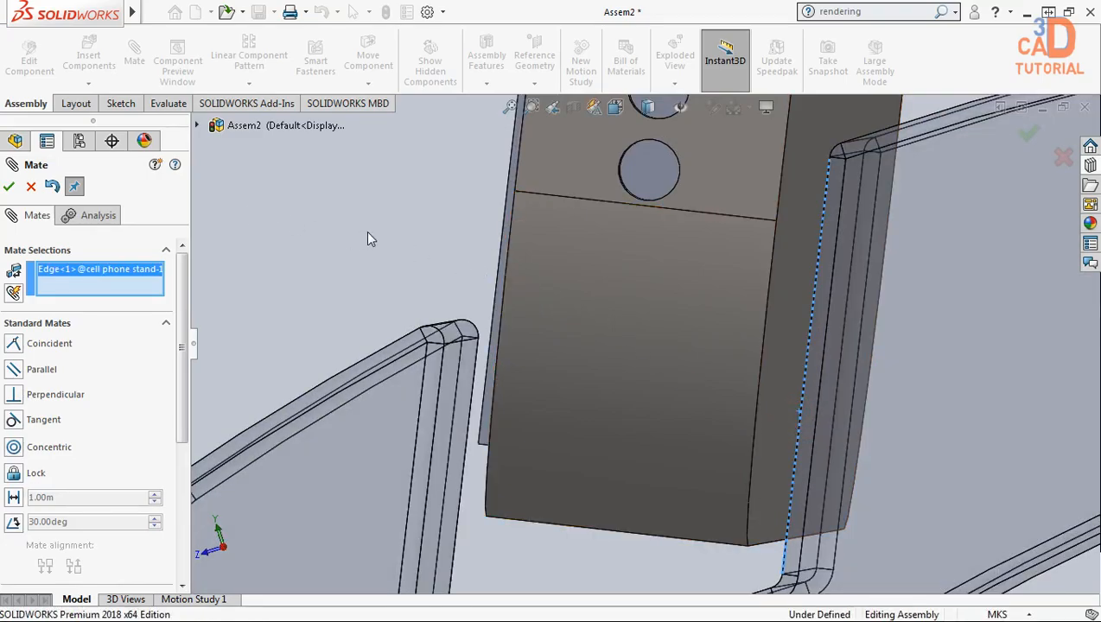
key(Escape)
Reposition the cell phone freely over the stand's slot
scroll(482, 325, up, 4)
middle_drag(606, 393, 648, 405)
click(711, 344)
middle_drag(725, 362, 760, 363)
drag(761, 365, 603, 314)
scroll(590, 391, down, 4)
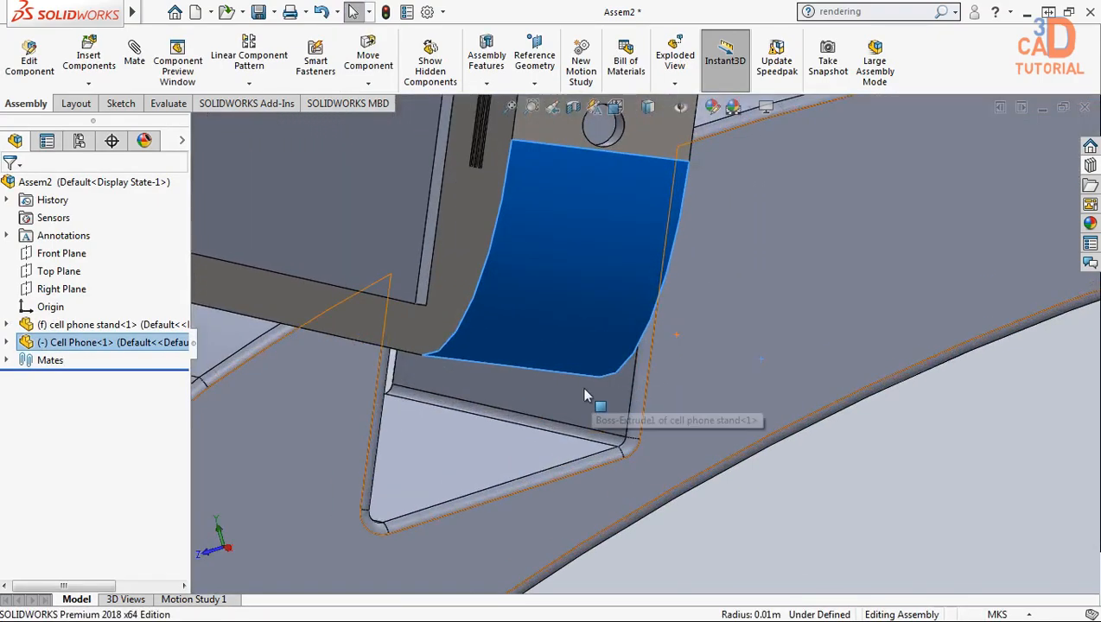
ctrl+click(587, 388)
click(715, 499)
Add a coincident mate between the phone's back face and the rear wall of the stand's slot
middle_drag(742, 493, 598, 208)
click(531, 195)
middle_drag(555, 244, 605, 207)
ctrl+click(467, 367)
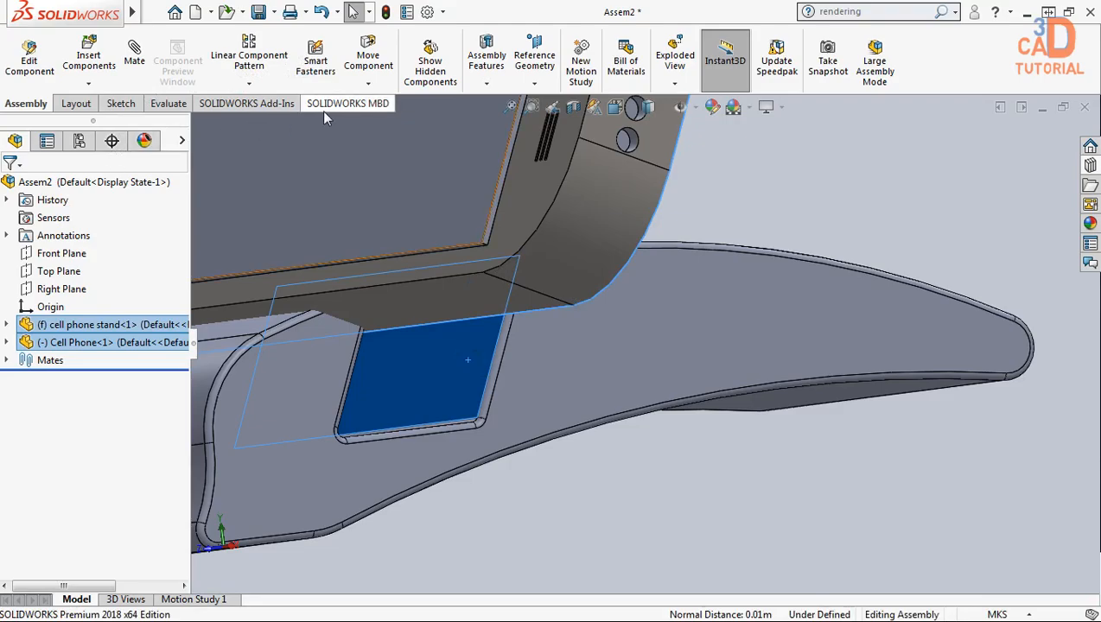
click(134, 56)
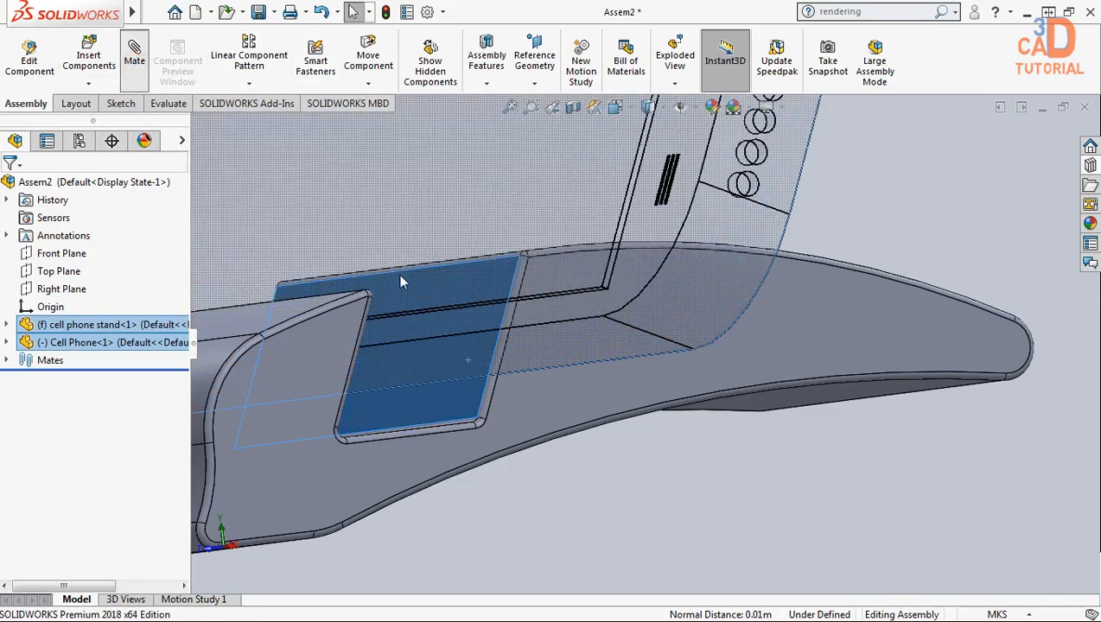
click(385, 276)
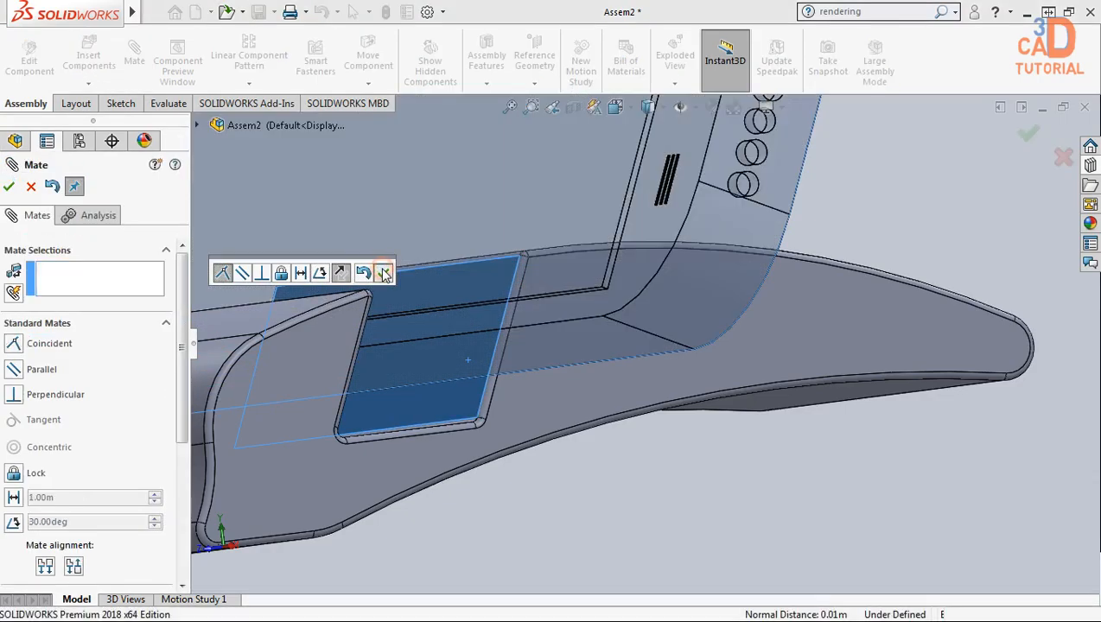
Add a coincident mate between the phone's lower back edge and the floor of the stand's slot
scroll(467, 406, down, 5)
click(467, 413)
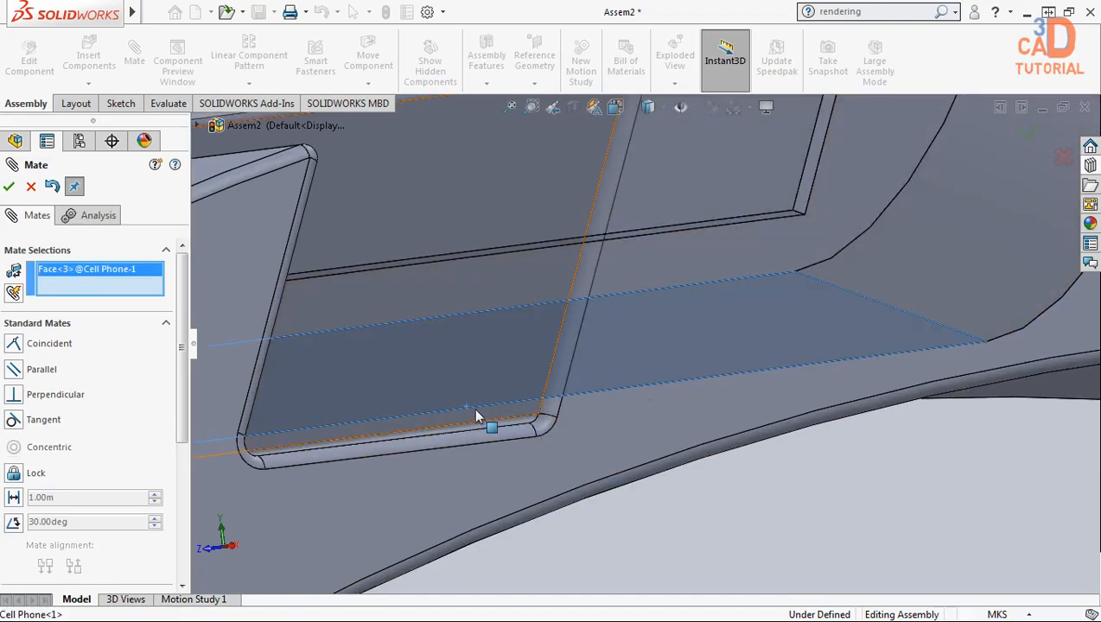
right_click(106, 286)
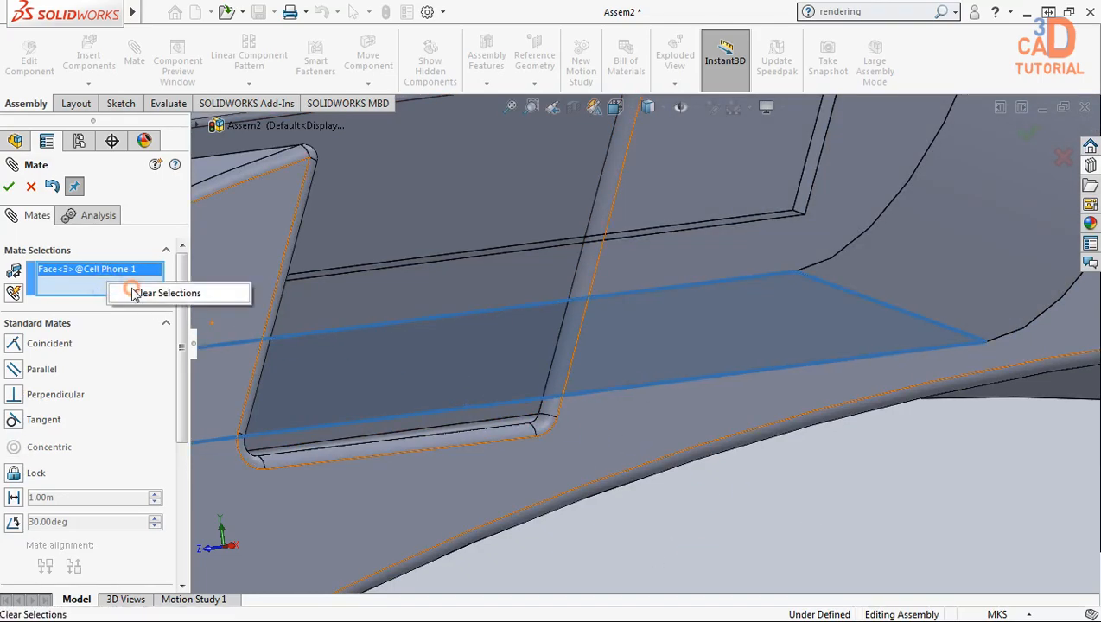
click(166, 292)
click(428, 419)
middle_drag(428, 419, 377, 461)
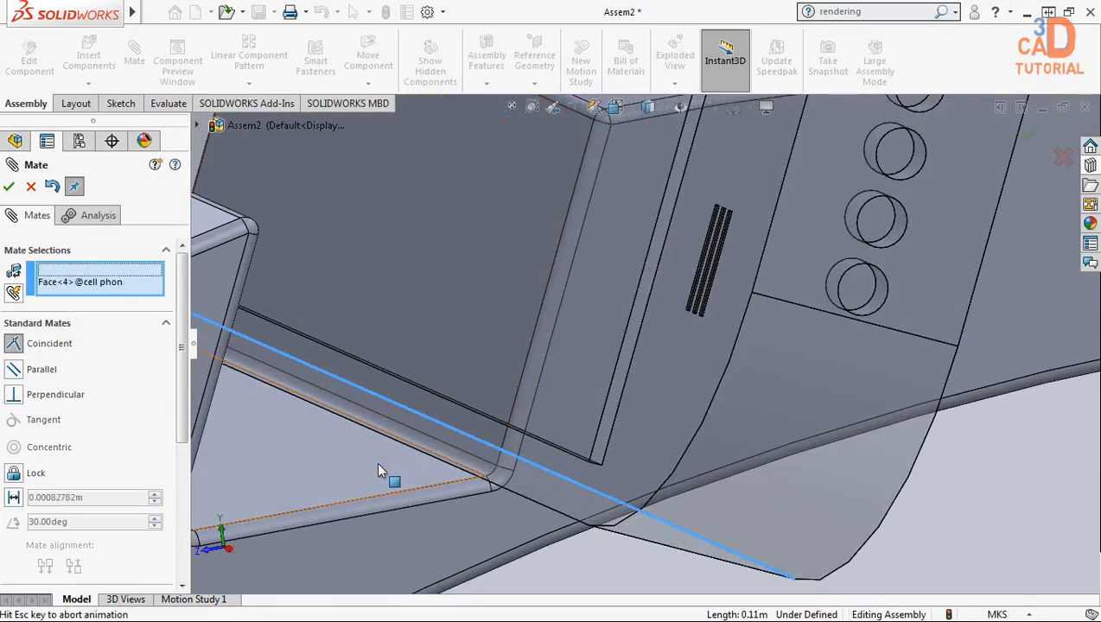
click(276, 429)
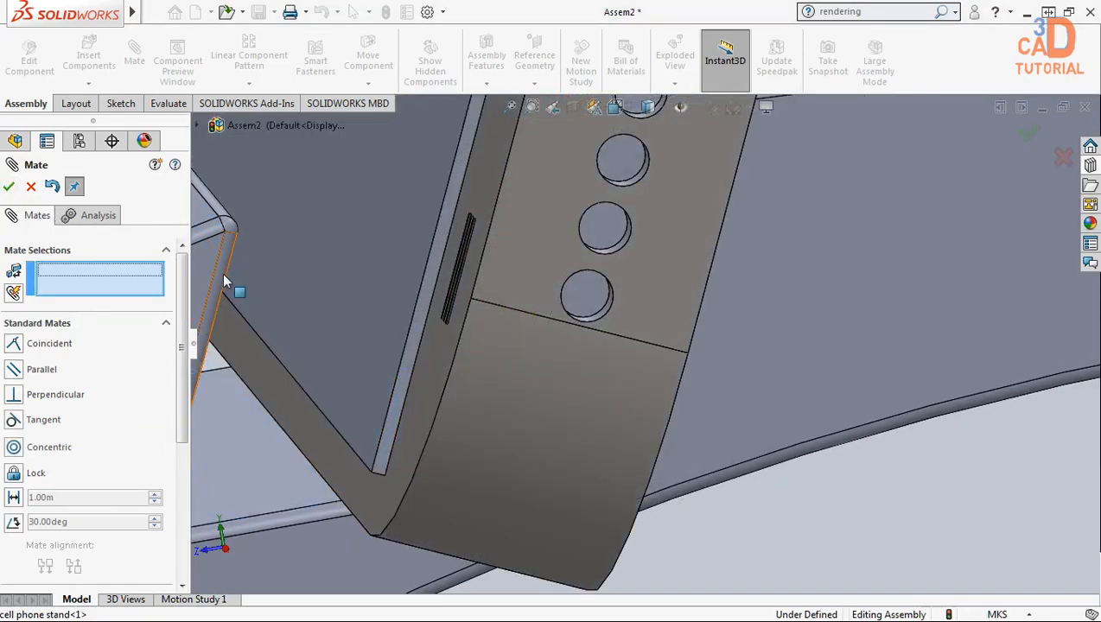
Finish mating and examine how the phone sits in the stand's slot from several angles and in isometric view
scroll(547, 450, up, 6)
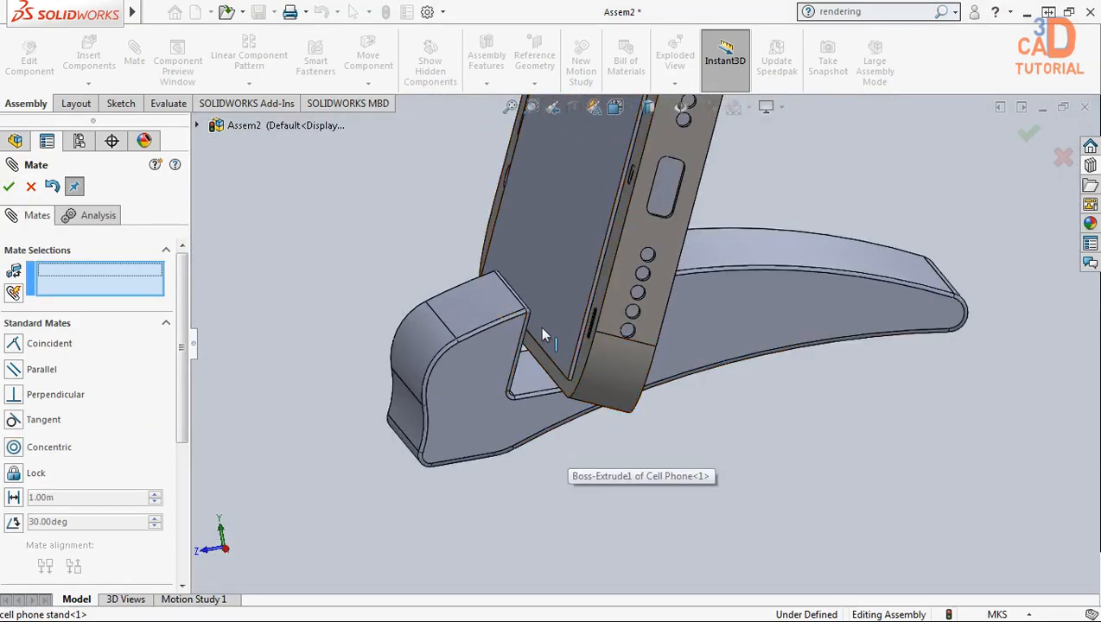
scroll(534, 335, down, 3)
middle_drag(531, 347, 524, 324)
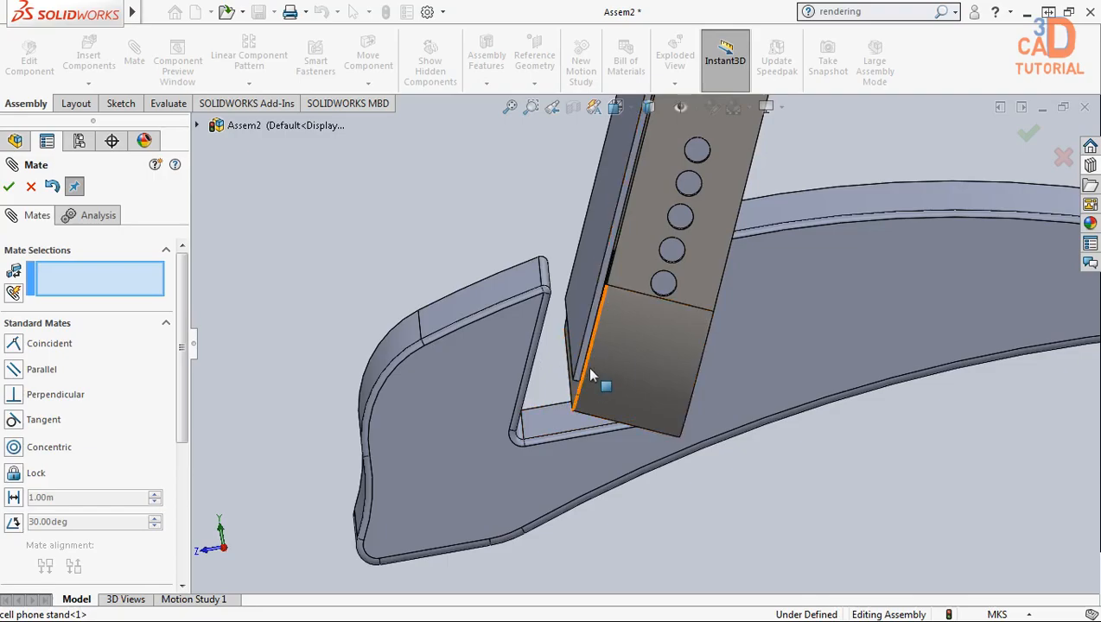
scroll(591, 373, up, 2)
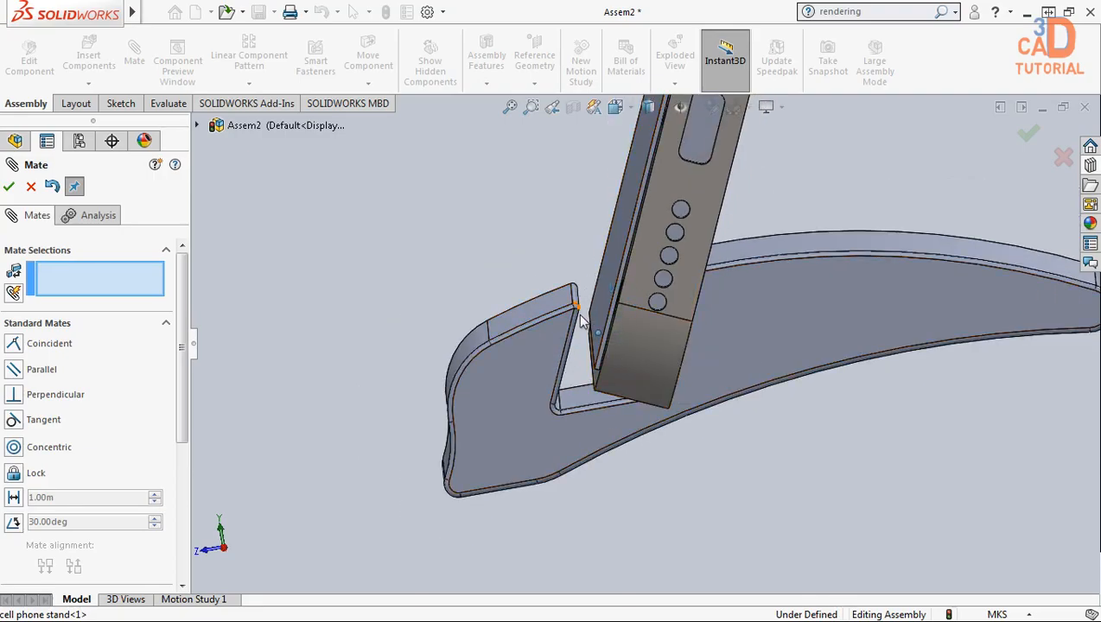
scroll(637, 392, up, 3)
middle_drag(638, 393, 706, 389)
scroll(706, 389, up, 3)
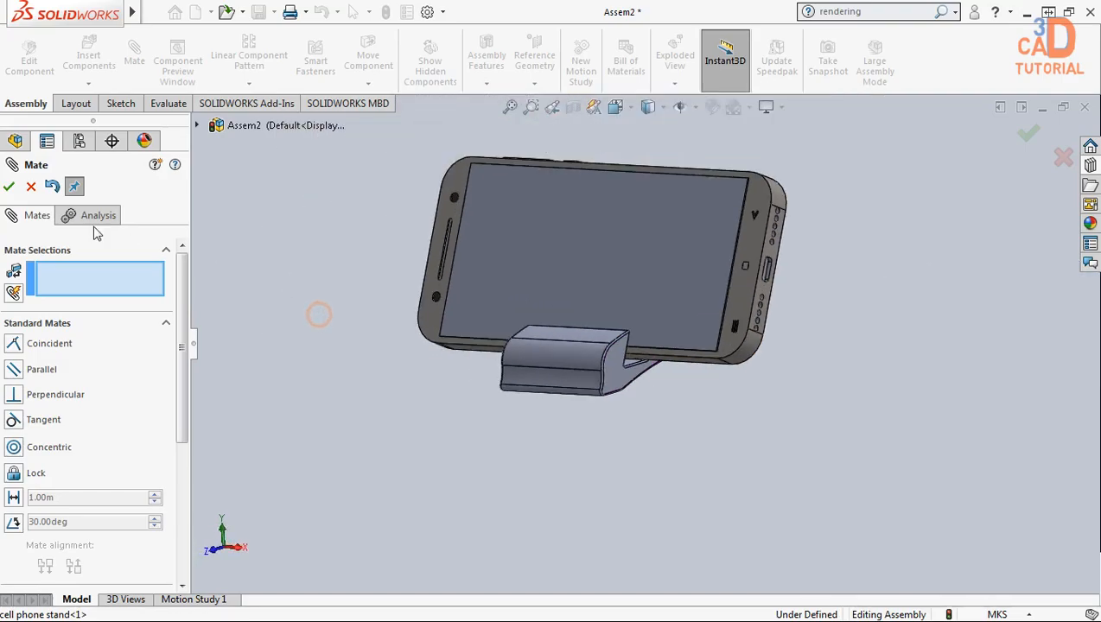
click(9, 186)
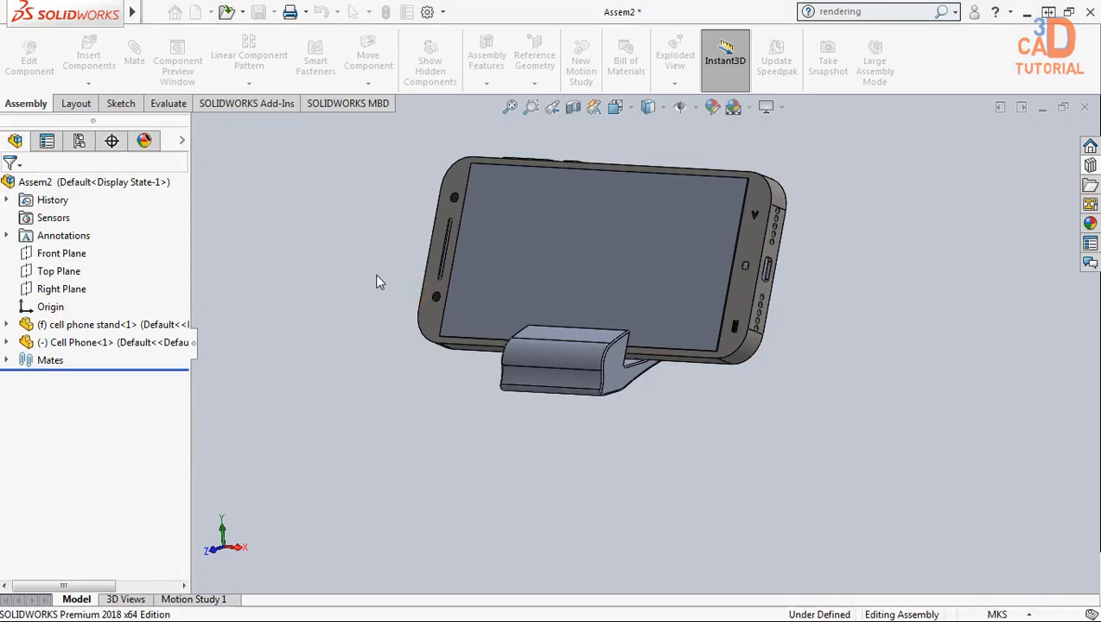
key(ctrl+7)
scroll(873, 399, down, 5)
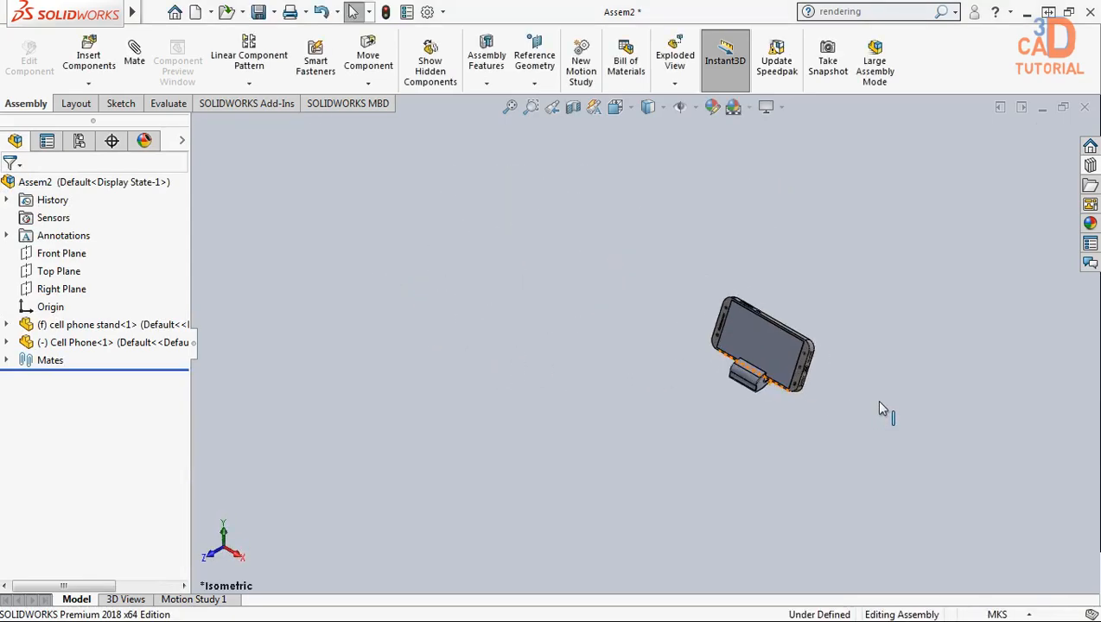
scroll(534, 365, up, 5)
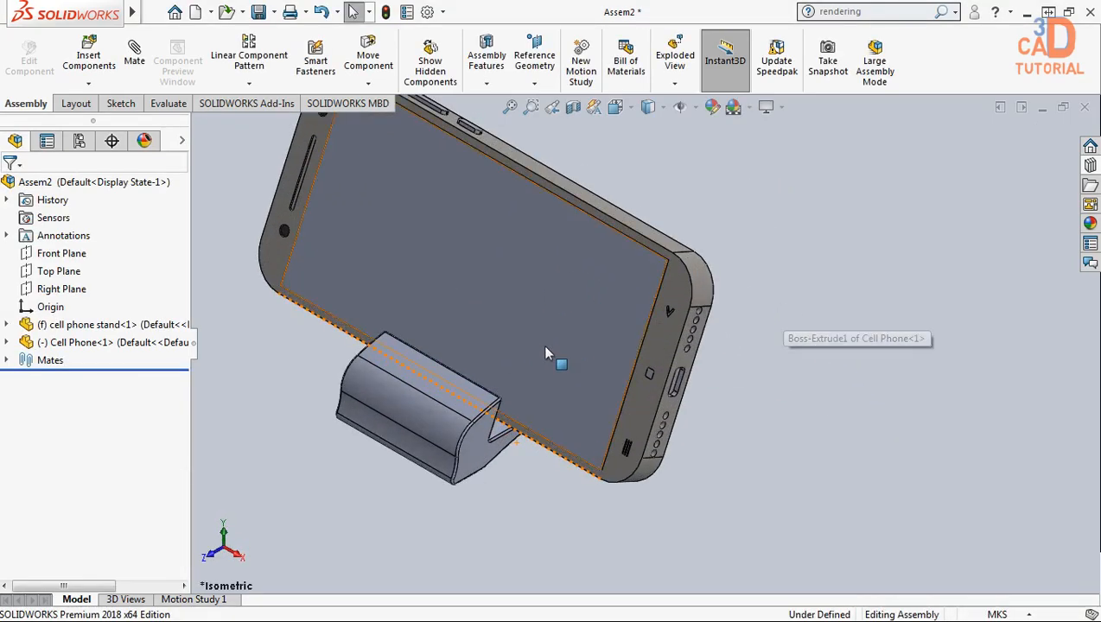
click(541, 327)
click(815, 457)
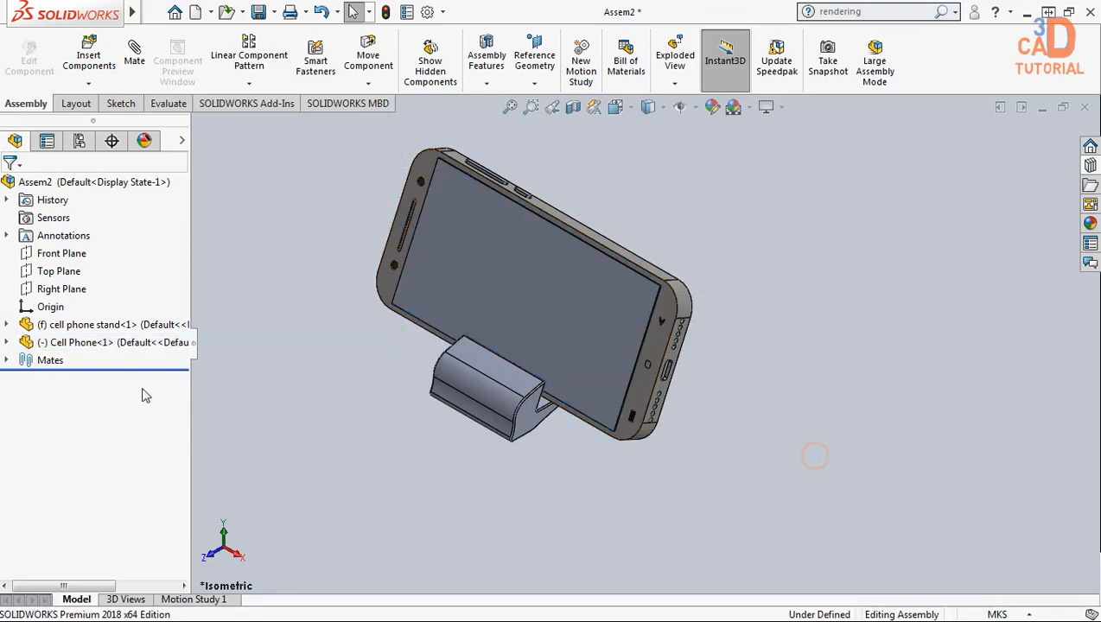
Turn on sketch visibility to show the 3D CAD picture on the phone's screen, and hide the stray construction sketches
click(12, 344)
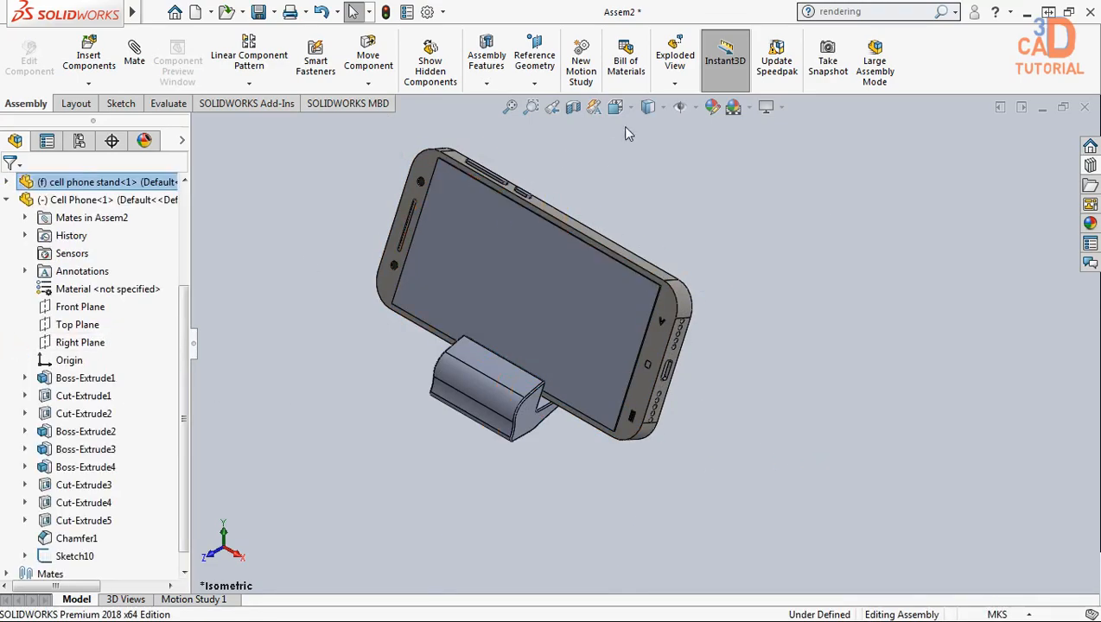
click(696, 108)
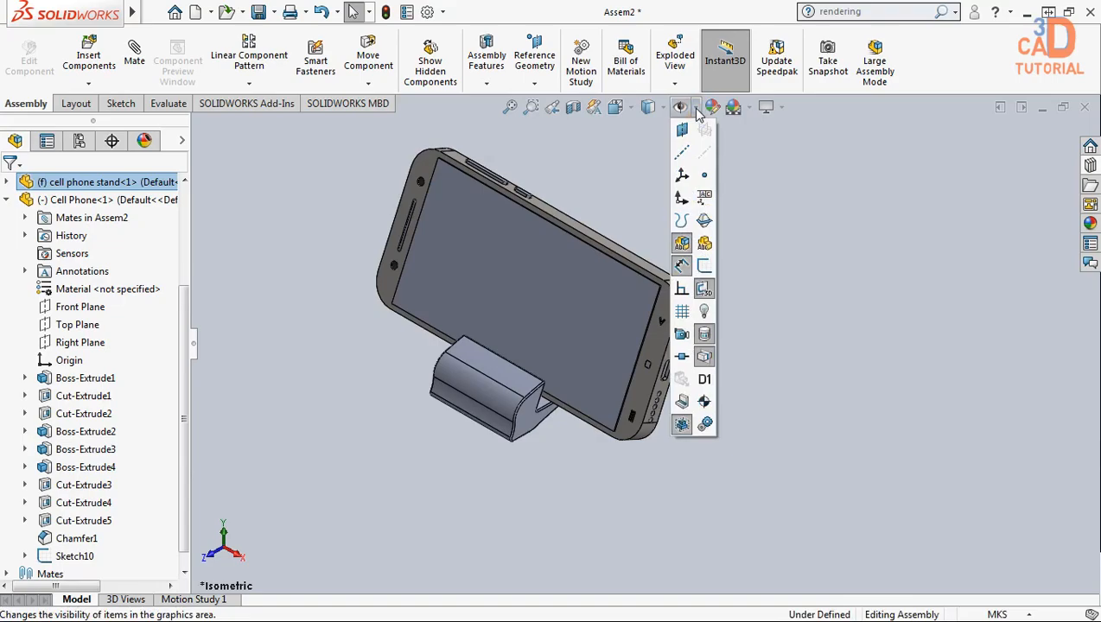
click(703, 268)
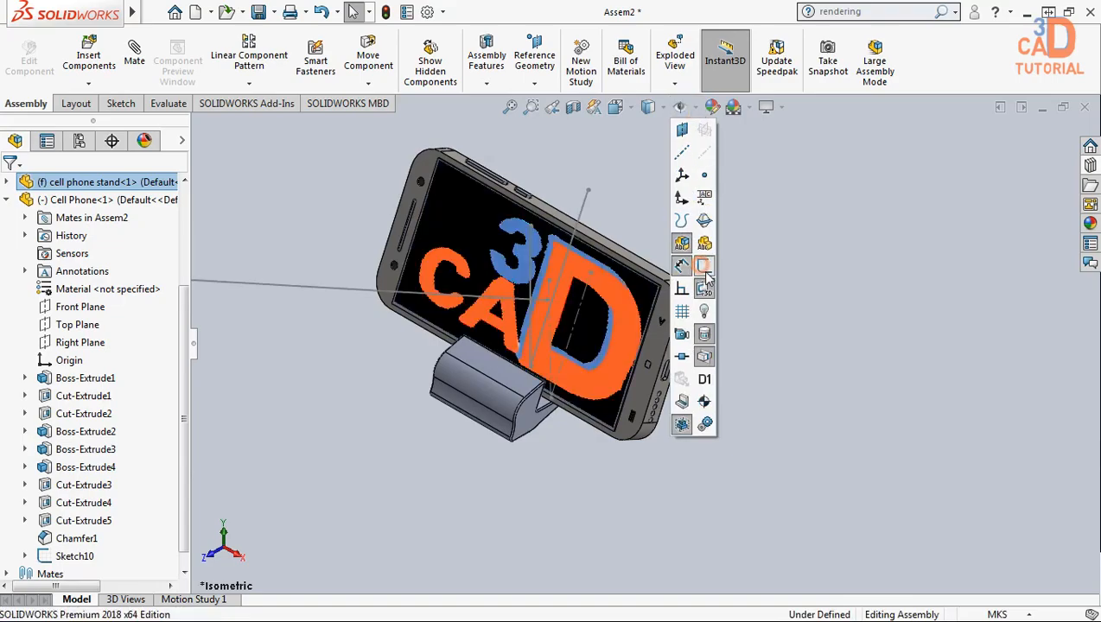
right_click(363, 289)
click(397, 257)
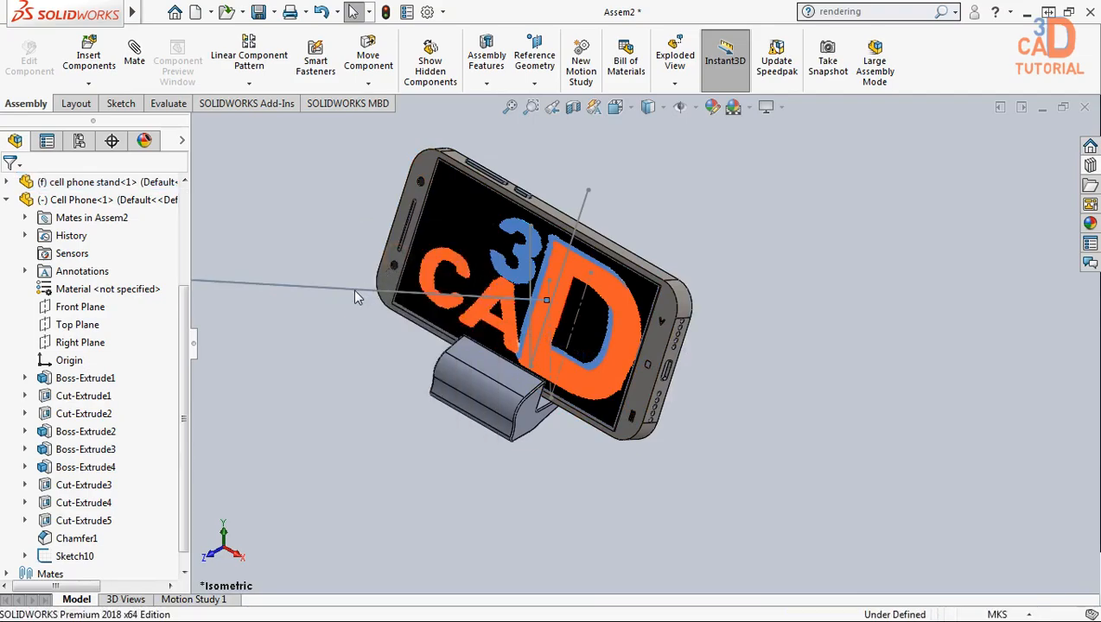
right_click(582, 309)
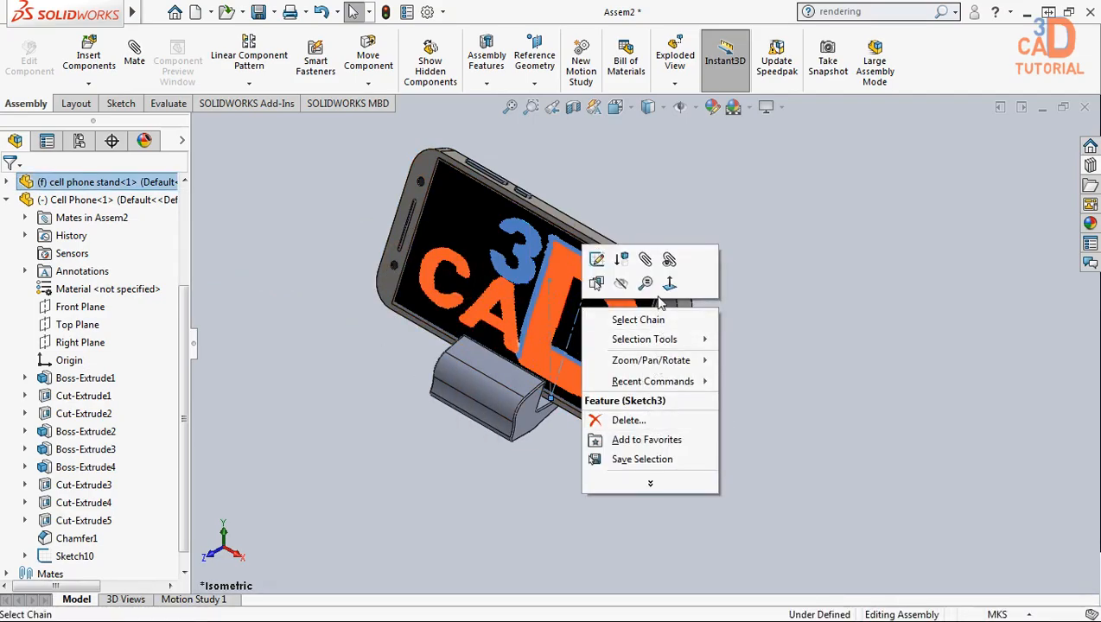
click(782, 354)
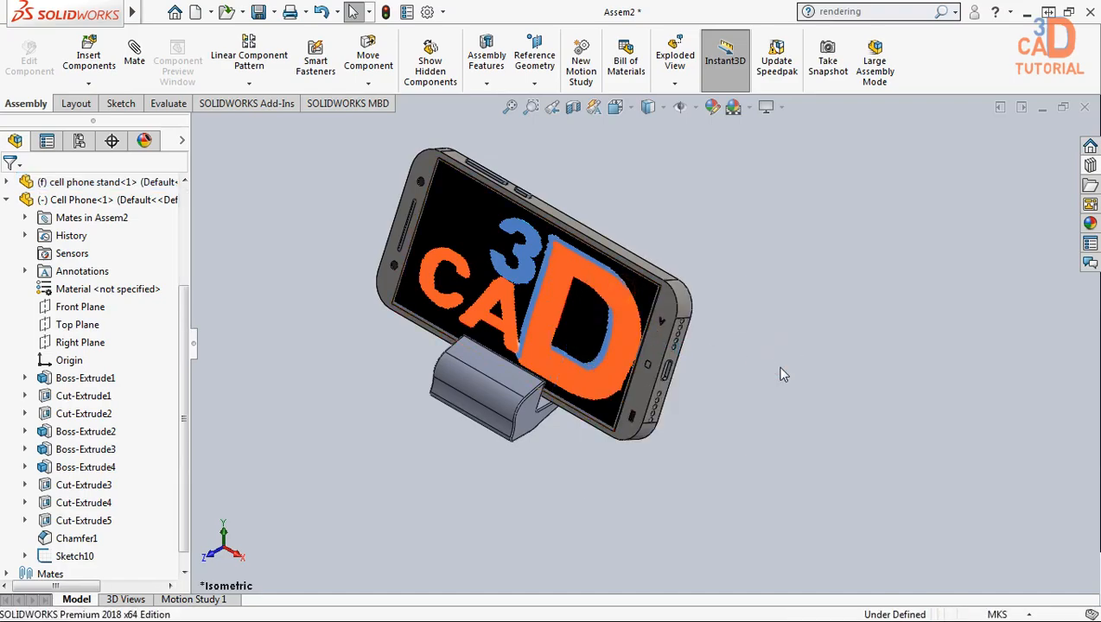
Slide the phone along the stand's slot to test its remaining freedom of movement
scroll(567, 309, up, 1)
scroll(562, 309, down, 1)
scroll(628, 314, down, 3)
drag(782, 355, 850, 464)
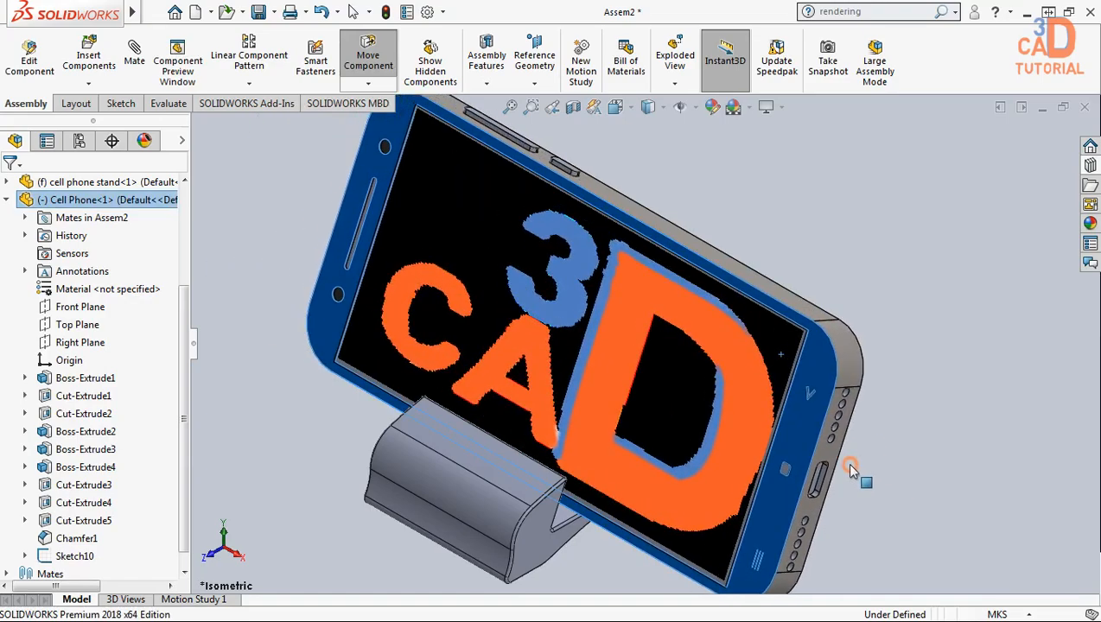
scroll(654, 443, up, 1)
Start a Width mate with the Centered constraint and pick the phone's two short end faces as width references
click(249, 257)
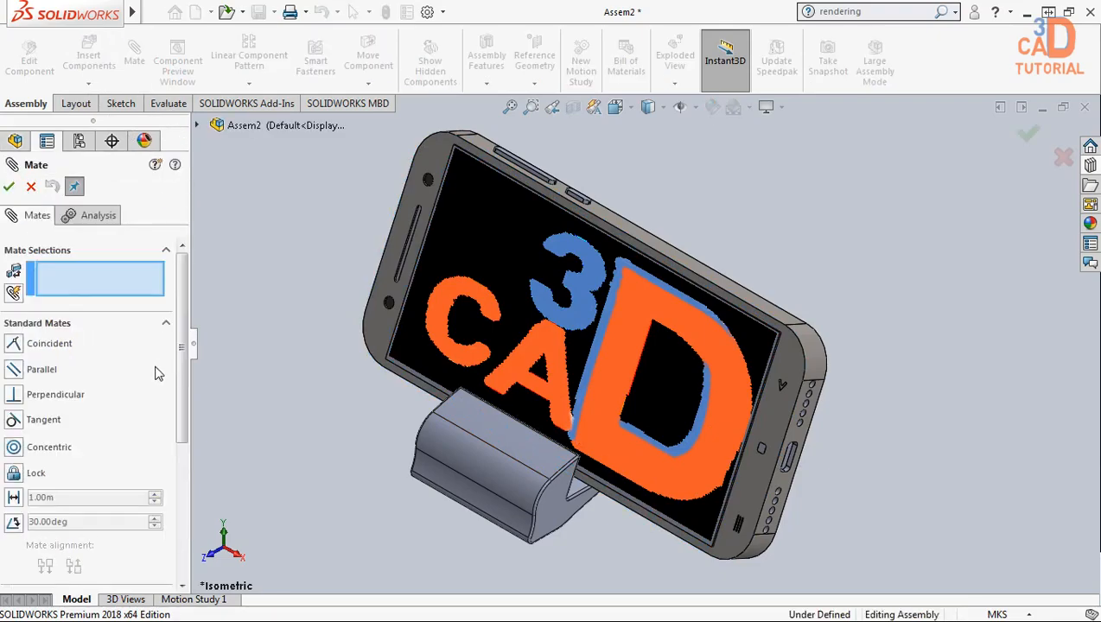
drag(188, 383, 187, 510)
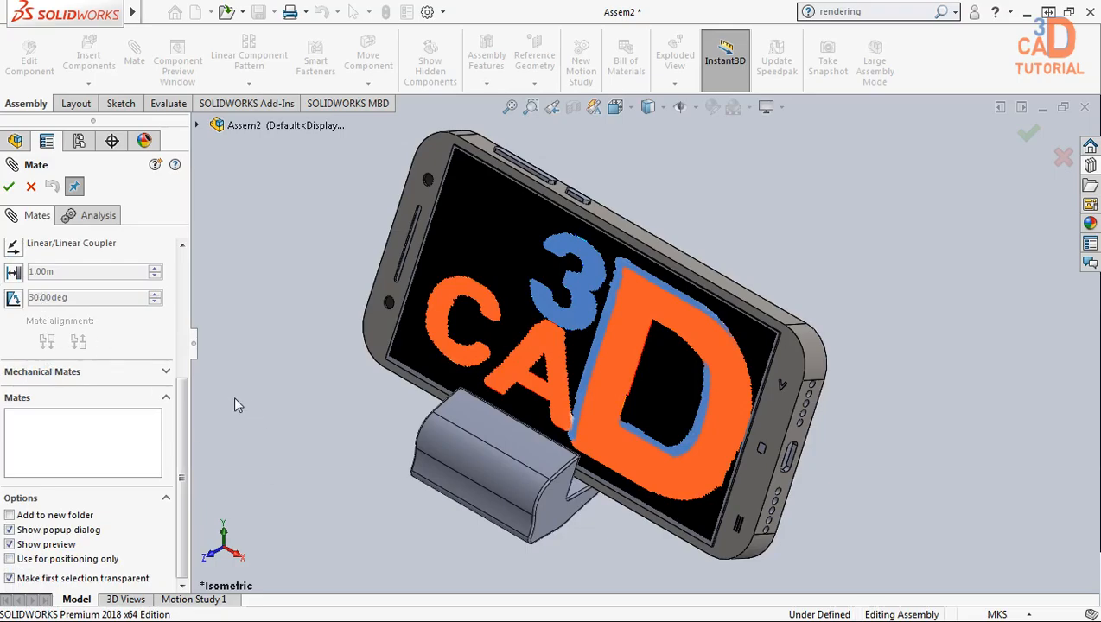
drag(183, 418, 186, 332)
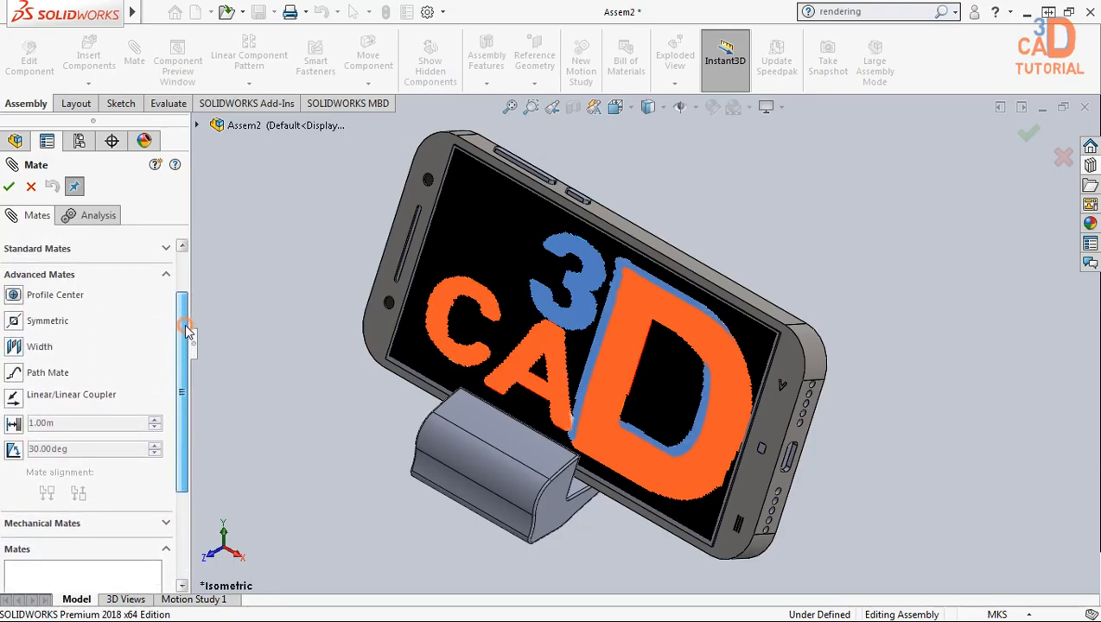
click(31, 349)
scroll(700, 365, down, 2)
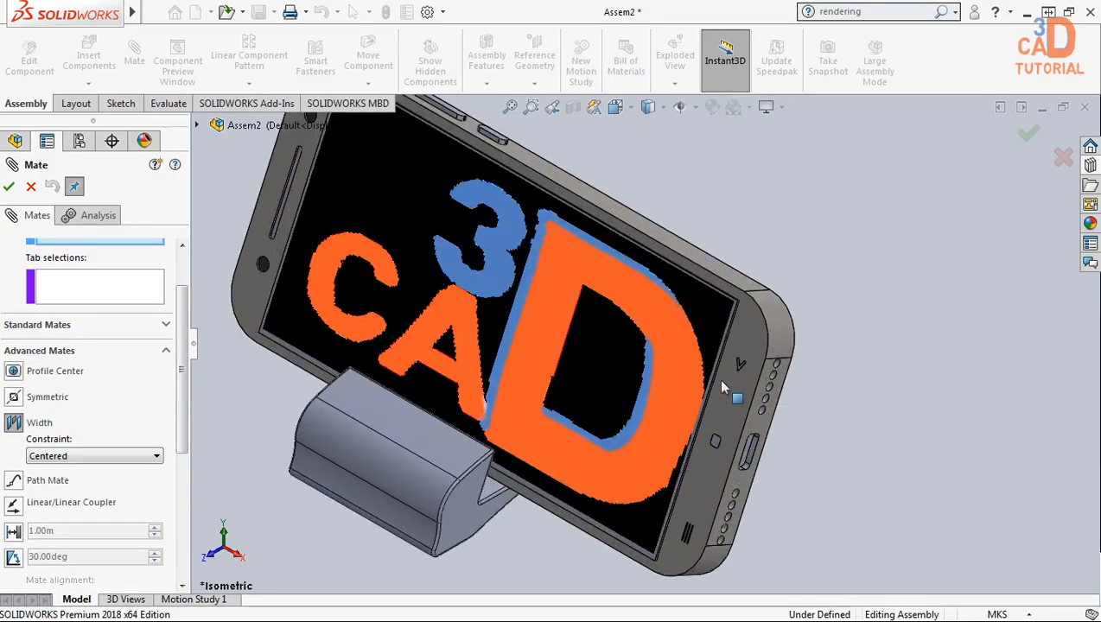
click(753, 426)
scroll(743, 432, up, 3)
middle_drag(743, 432, 448, 278)
scroll(447, 279, down, 3)
click(426, 275)
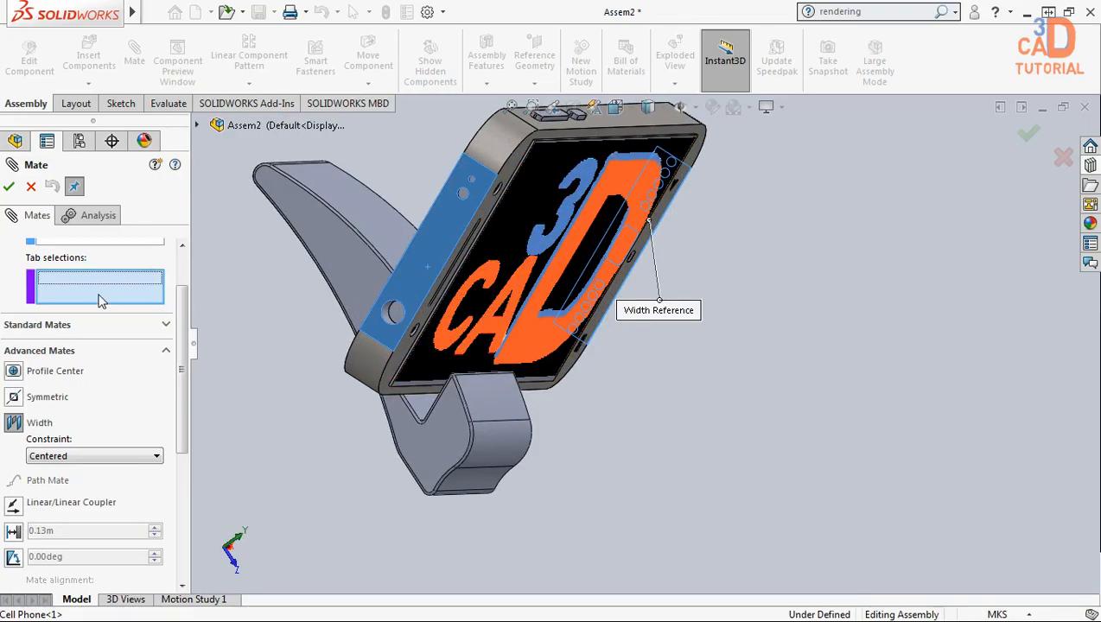
Pick the stand's two side faces as tab references and apply the width mate to center the phone
click(461, 461)
middle_drag(460, 461, 457, 436)
click(529, 428)
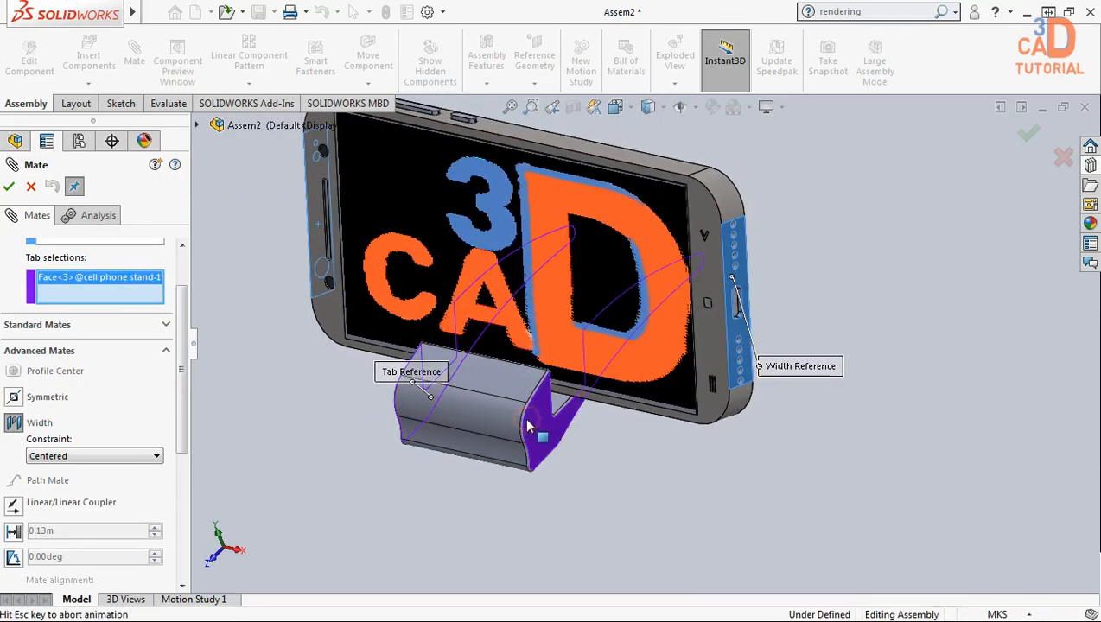
click(10, 185)
scroll(725, 486, up, 3)
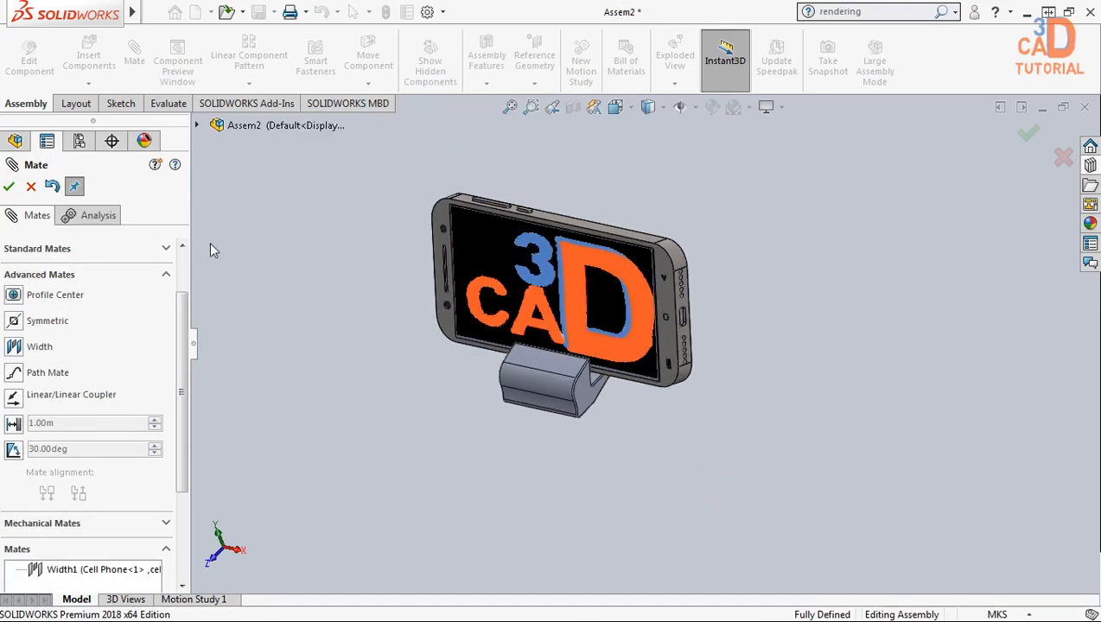
click(9, 186)
Place a second copy of the Cell Phone beside the stand in the assembly
scroll(406, 350, down, 5)
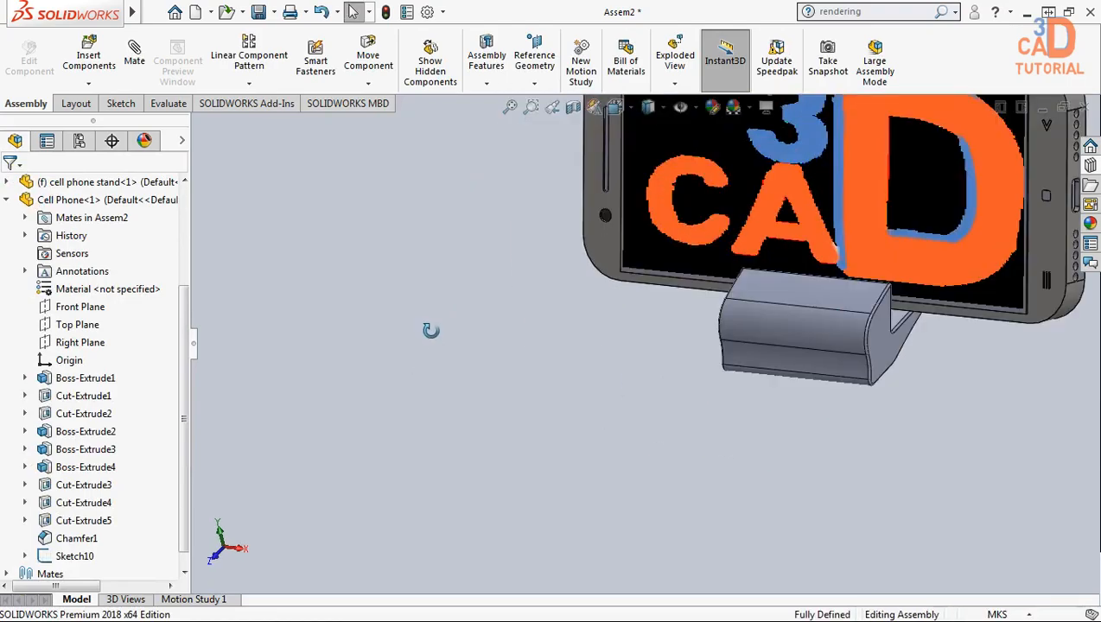
key(ctrl+7)
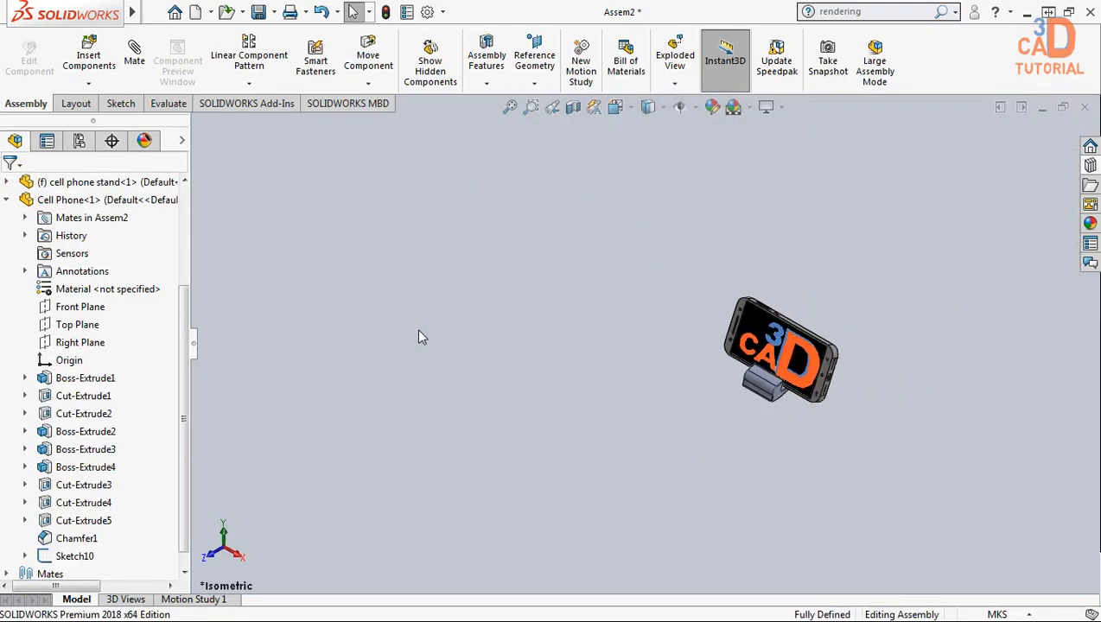
scroll(796, 393, down, 5)
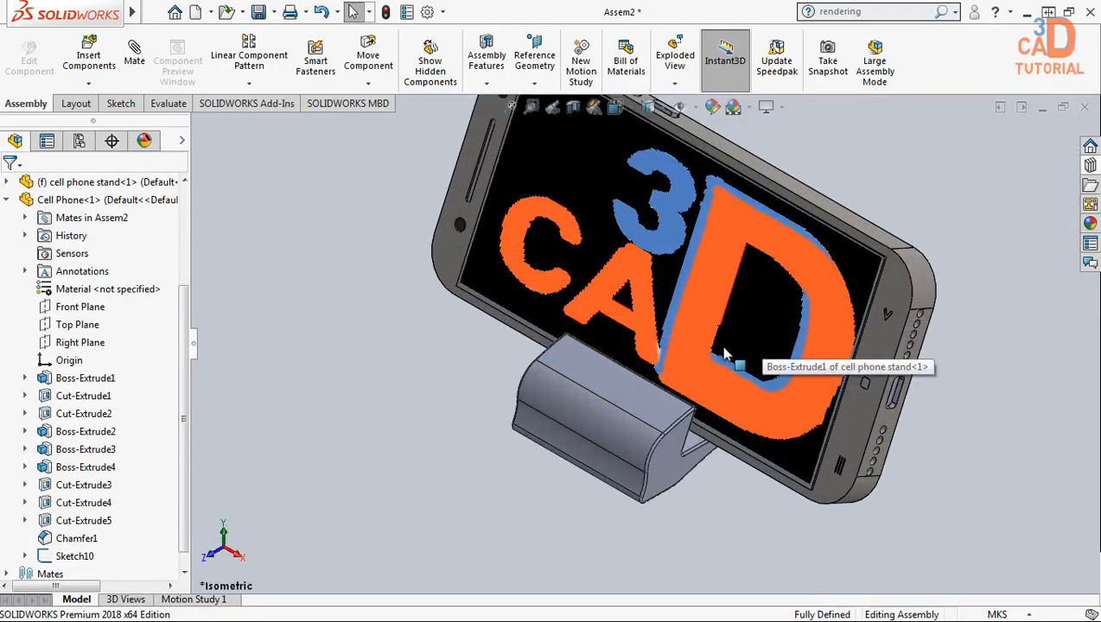
scroll(652, 428, up, 3)
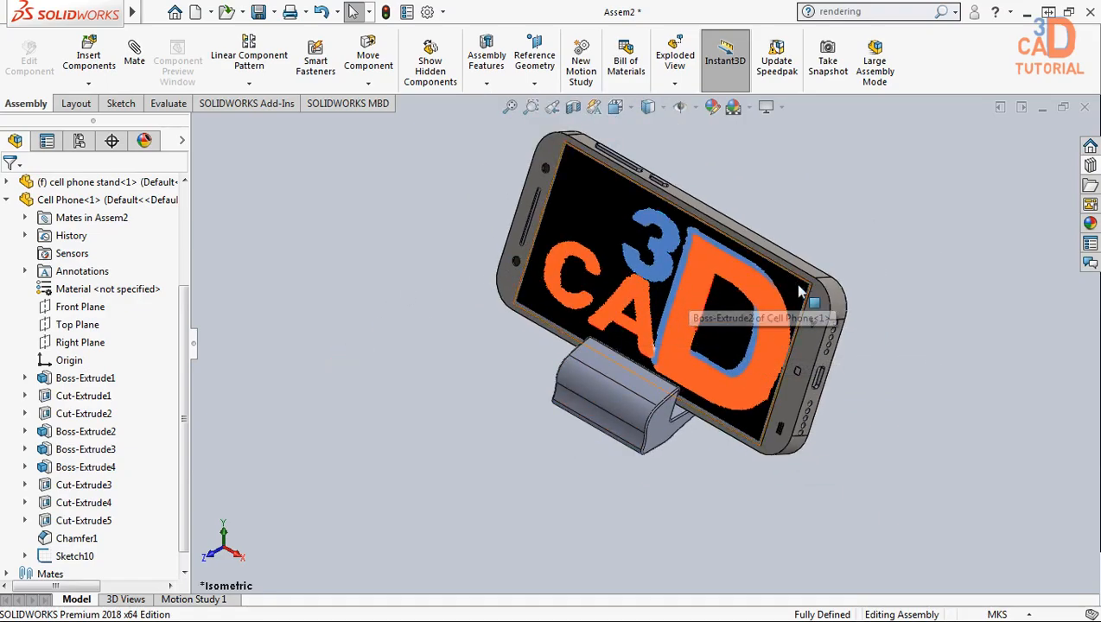
click(808, 332)
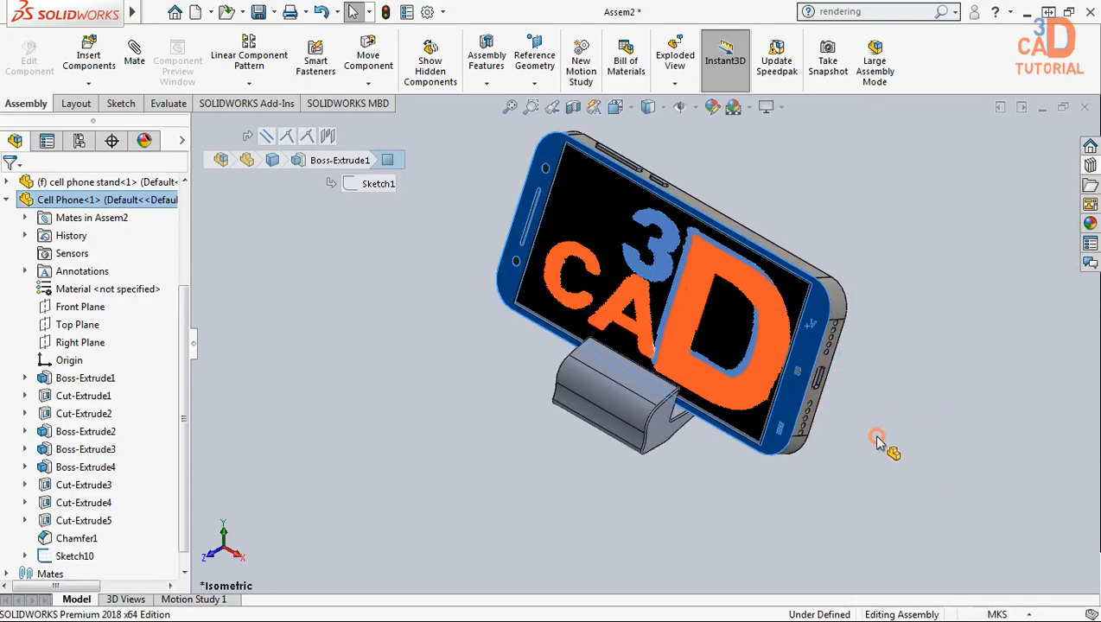
ctrl+drag(878, 443, 866, 431)
scroll(862, 430, up, 3)
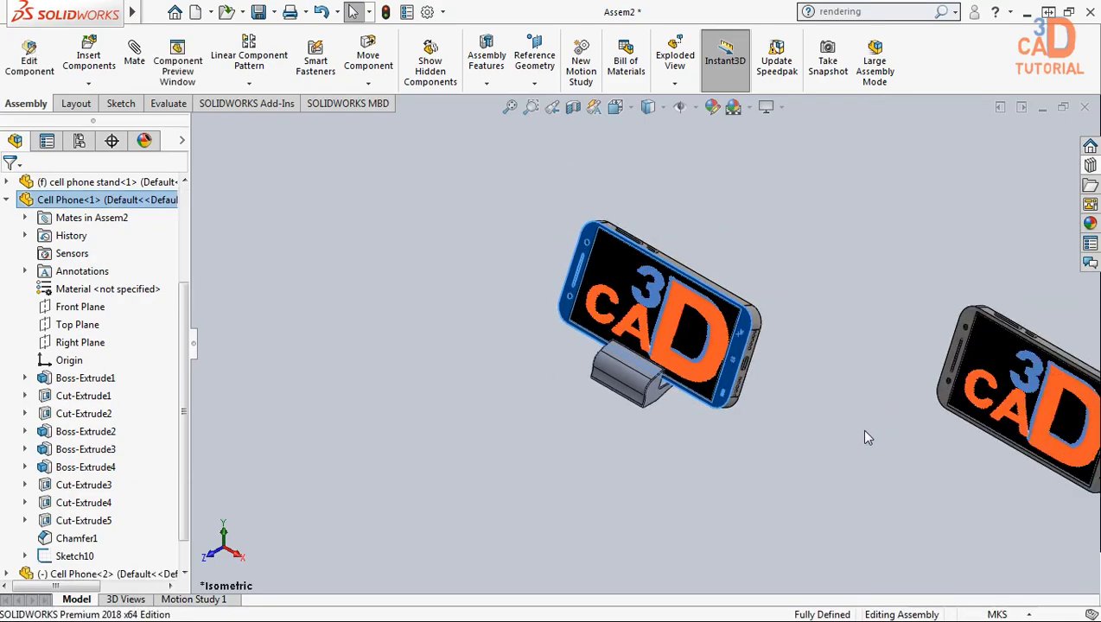
Hide the Cell Phone that sits in the stand's slot
scroll(903, 349, down, 3)
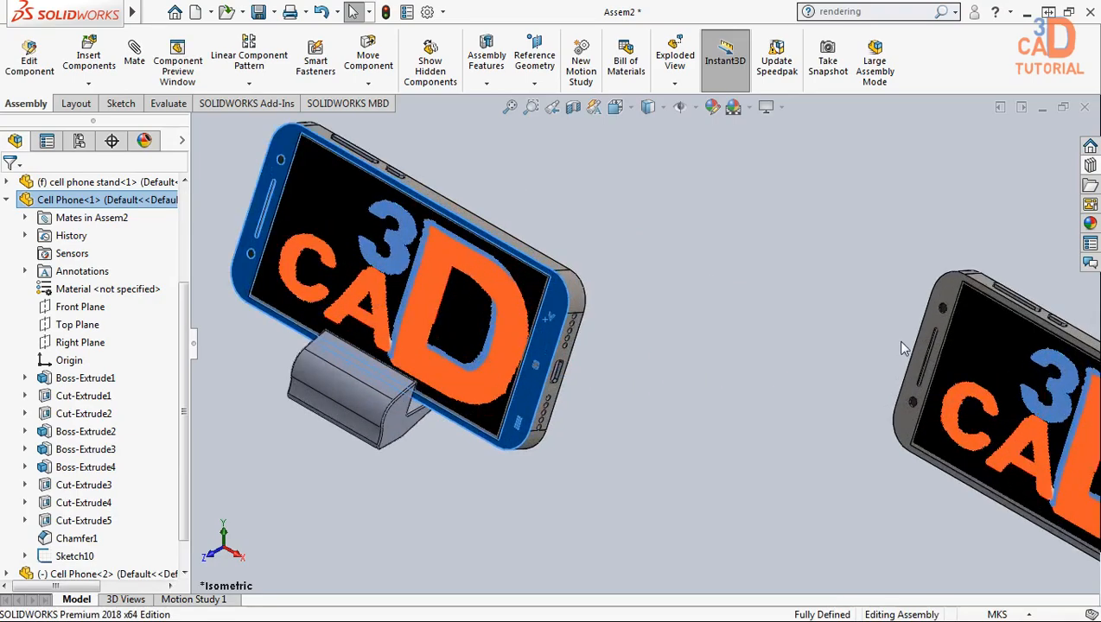
click(615, 320)
scroll(562, 309, up, 2)
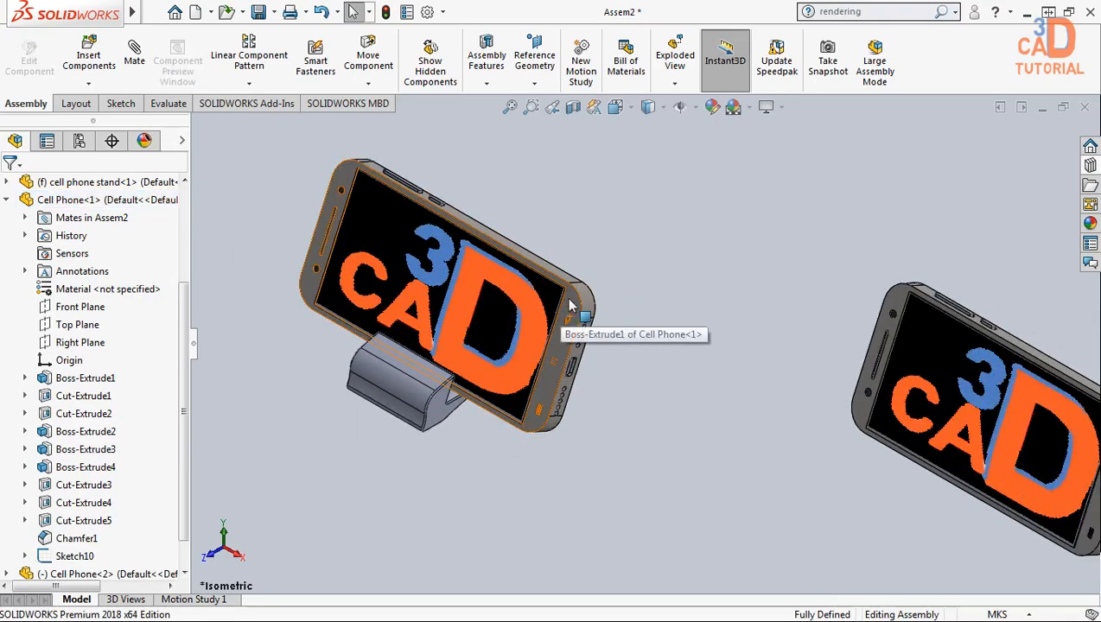
click(580, 315)
right_click(575, 317)
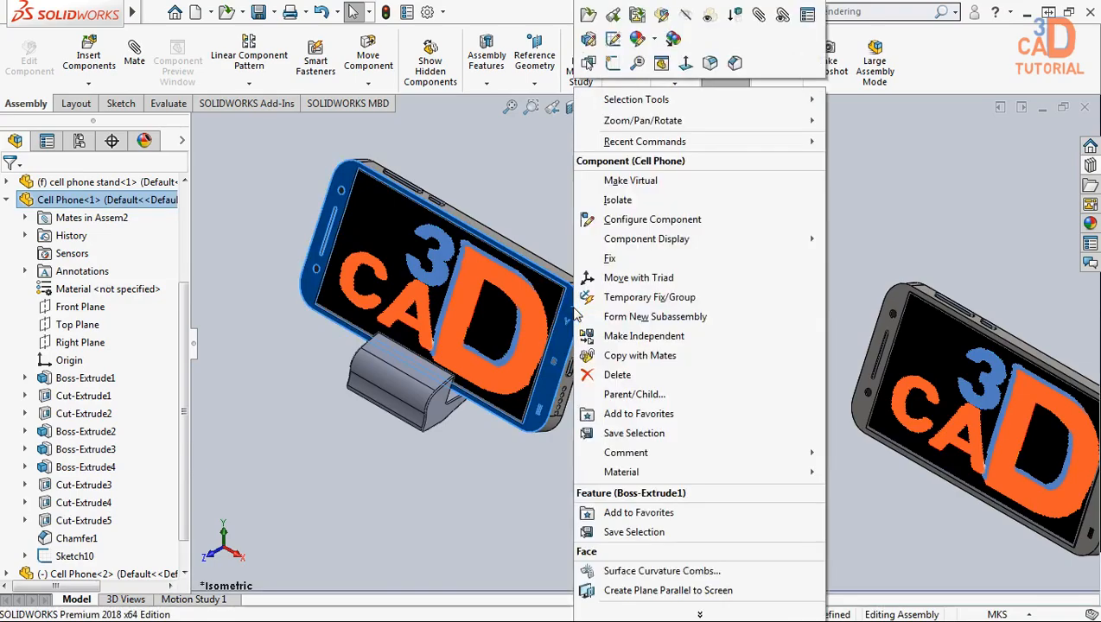
click(685, 15)
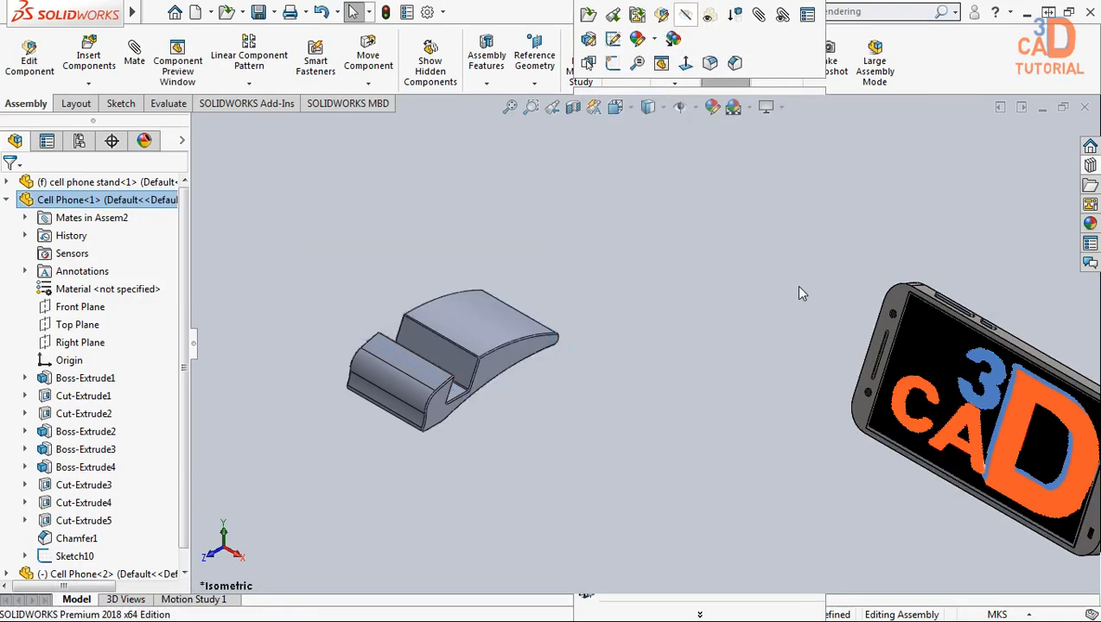
Add a coincident mate between the second phone's back face and the inclined rear wall of the stand's slot
scroll(916, 423, down, 6)
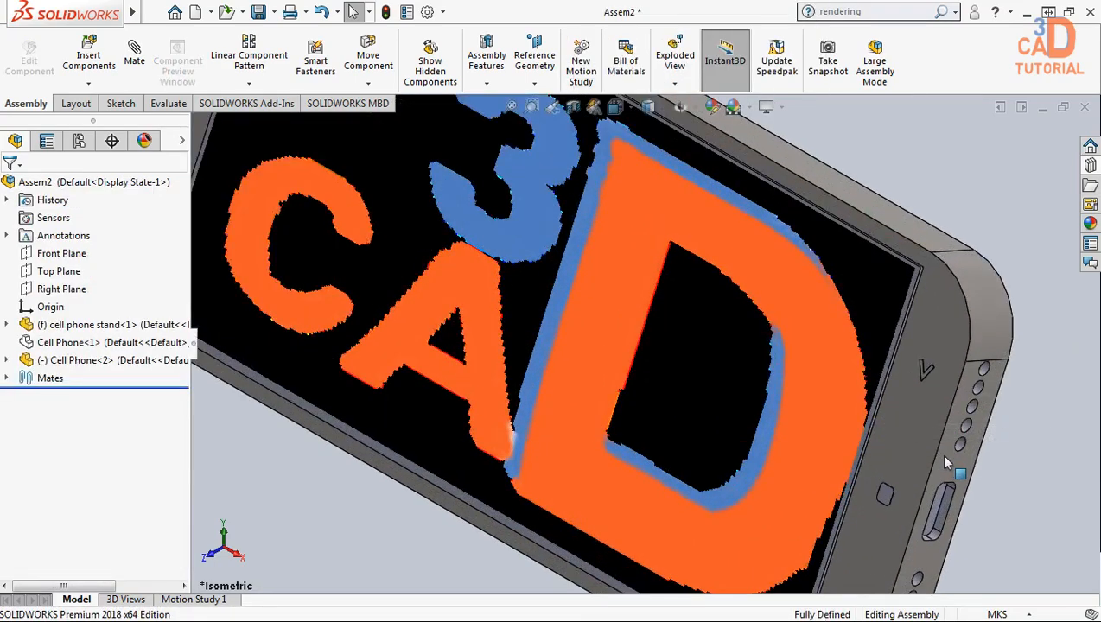
click(945, 462)
scroll(864, 406, up, 5)
middle_drag(864, 406, 833, 268)
scroll(772, 382, up, 3)
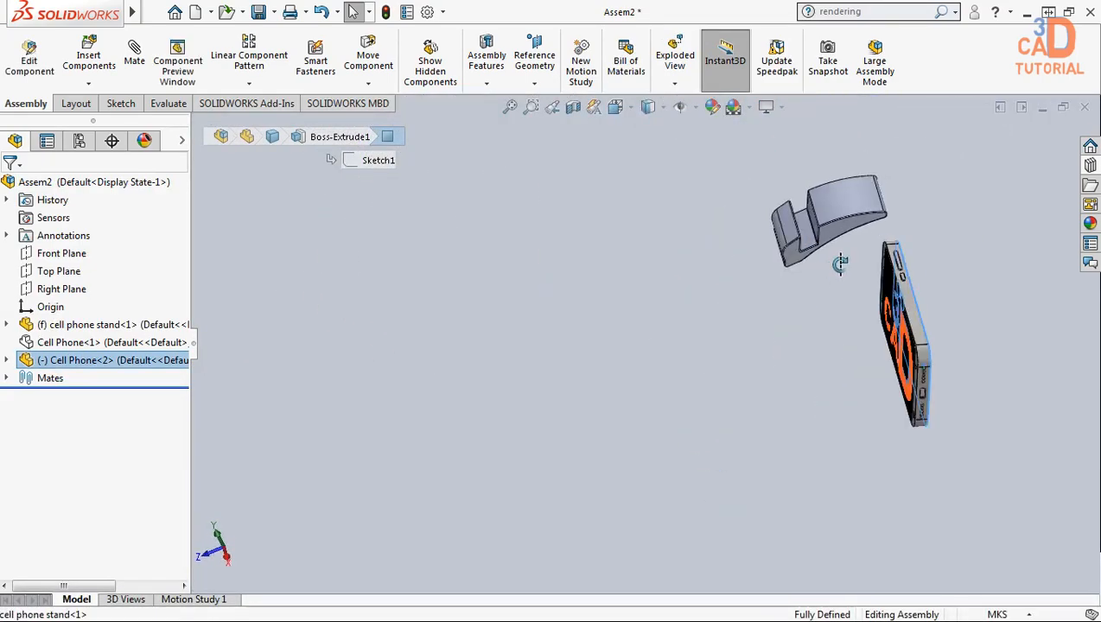
scroll(833, 268, down, 6)
click(643, 345)
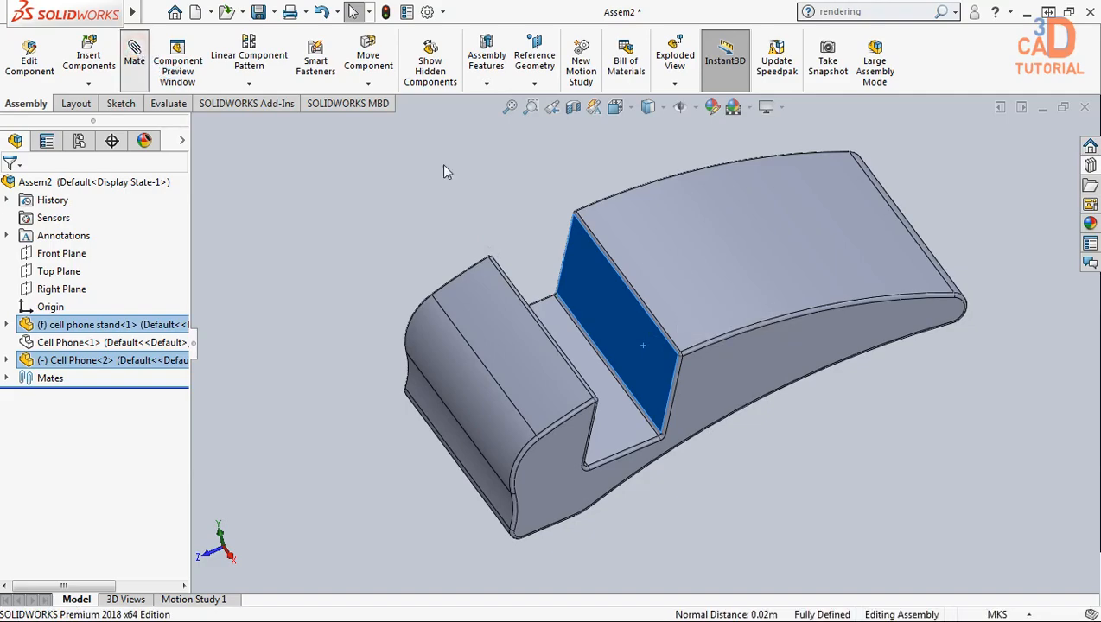
ctrl+click(747, 393)
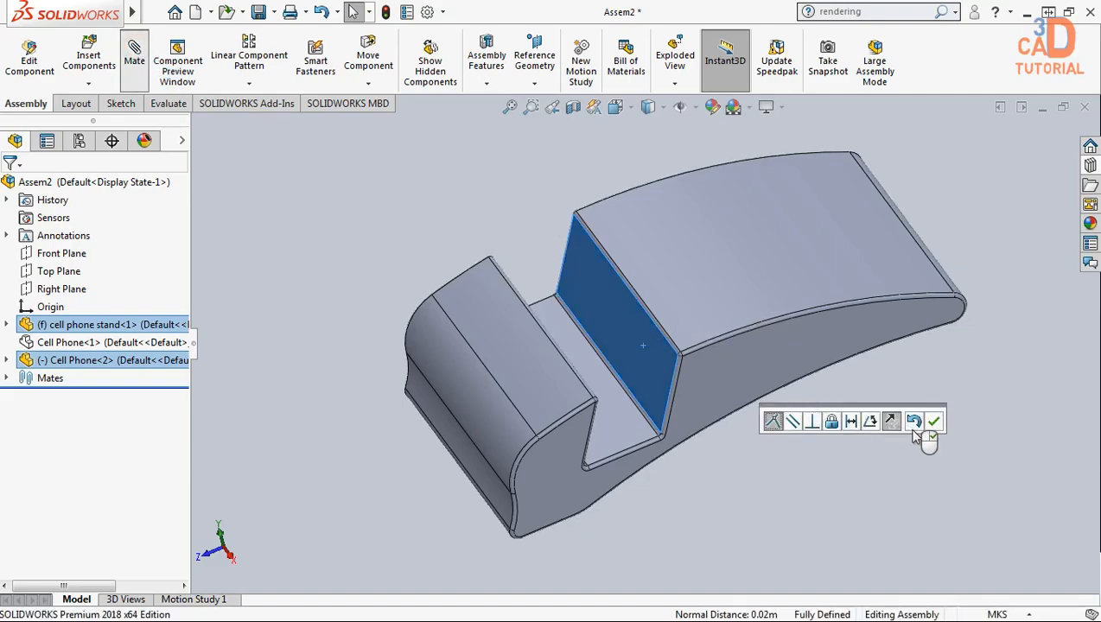
click(935, 424)
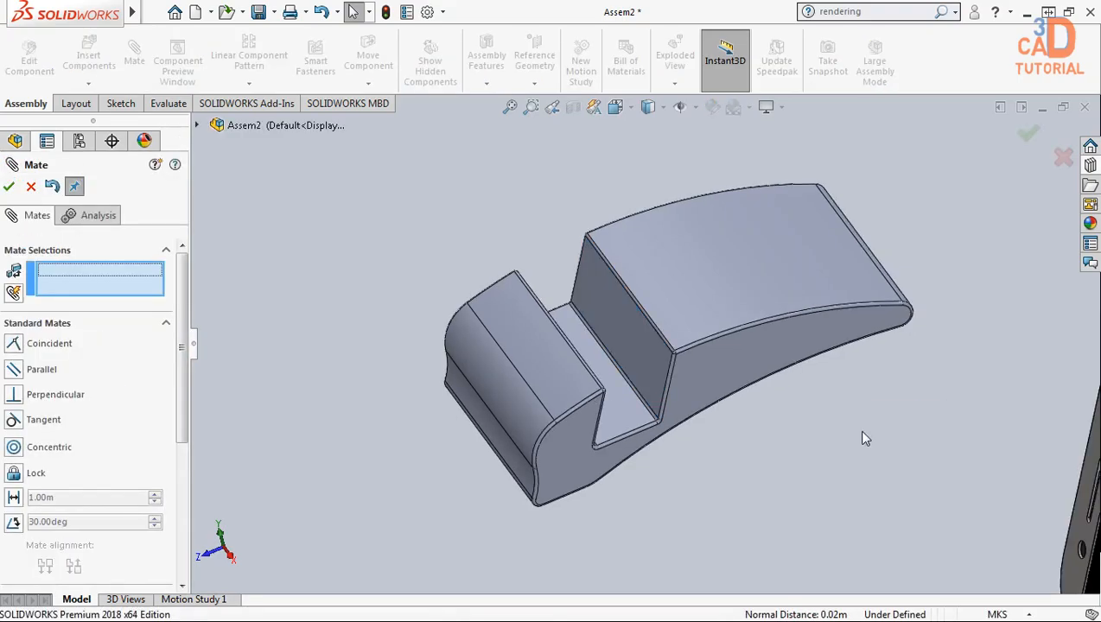
scroll(858, 429, up, 4)
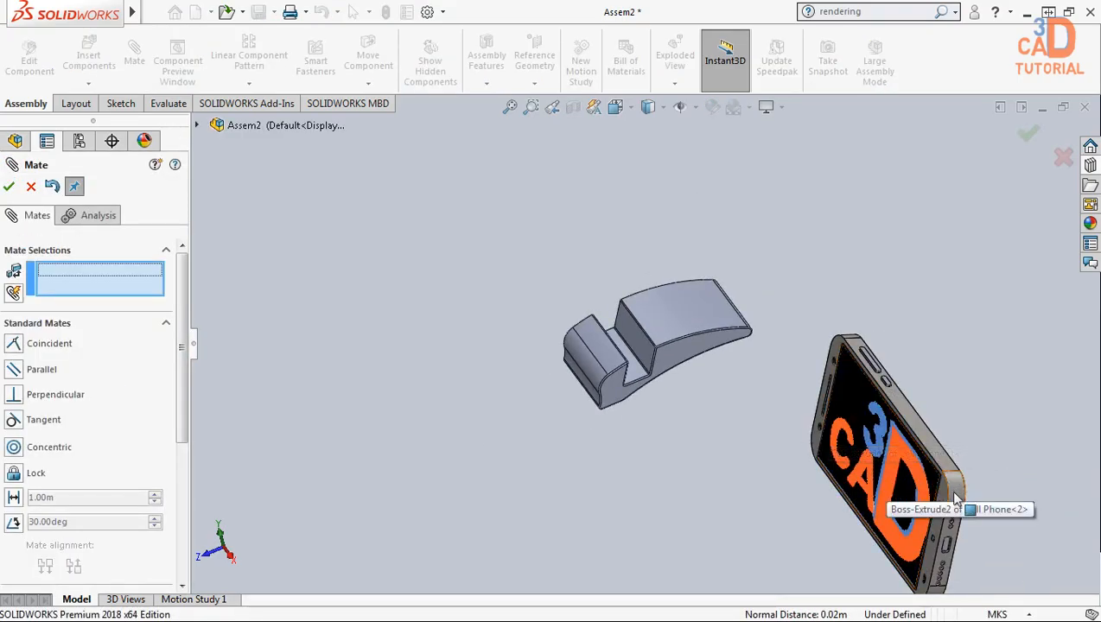
scroll(882, 518, down, 3)
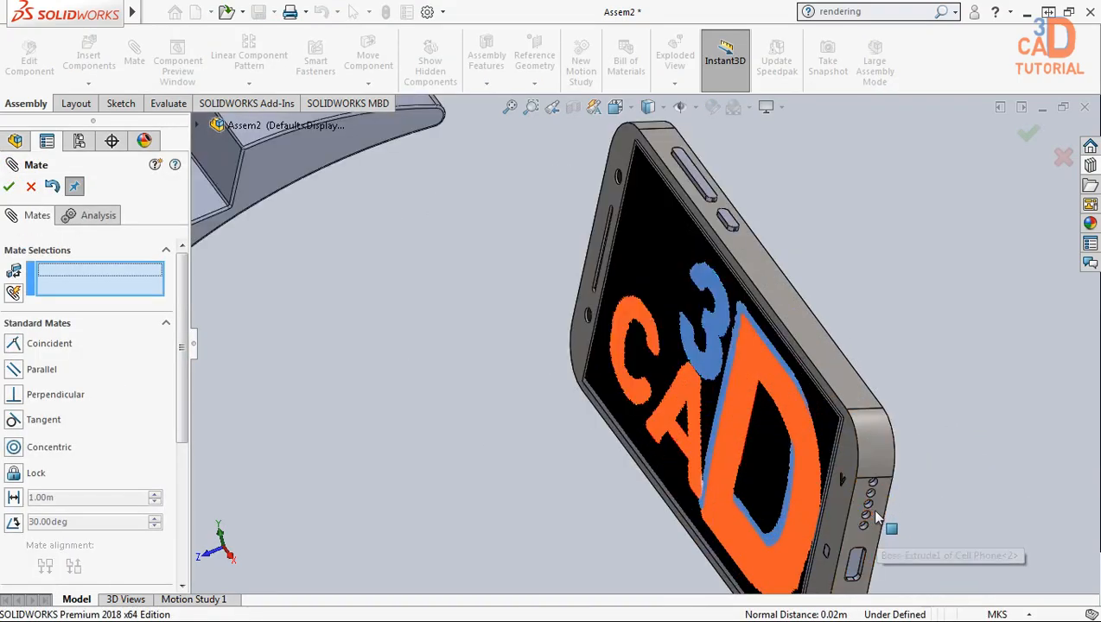
click(877, 520)
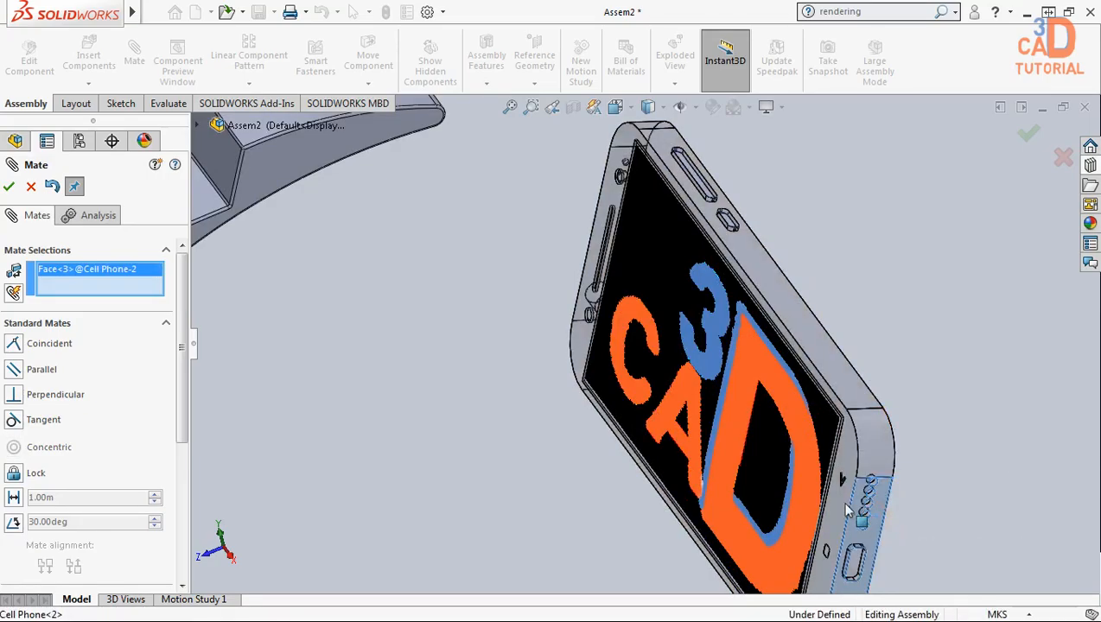
scroll(656, 346, up, 4)
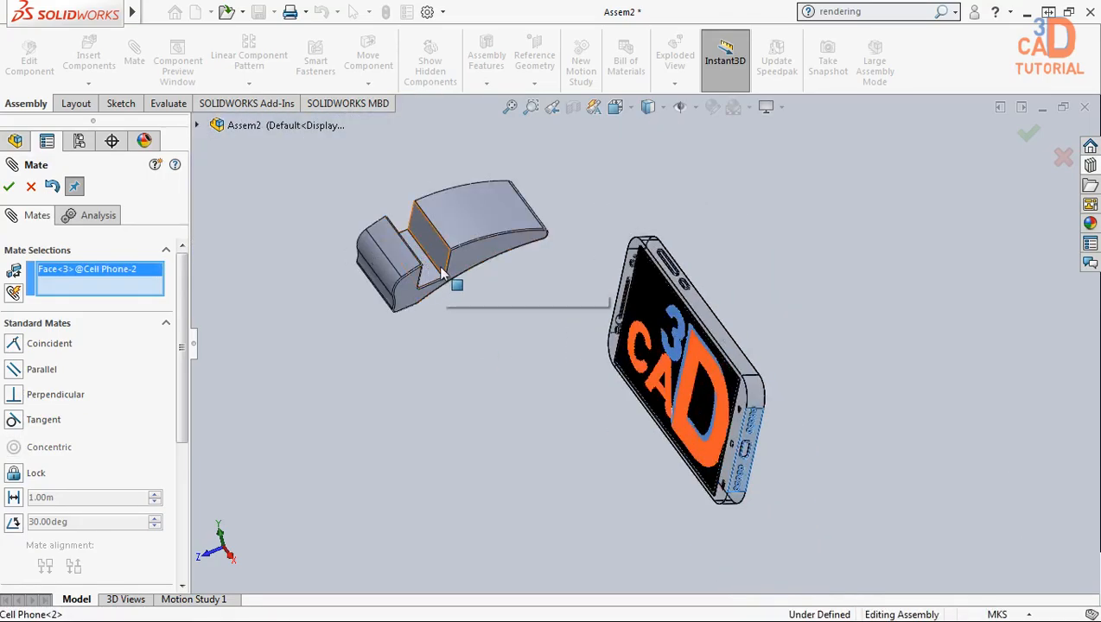
scroll(440, 273, down, 2)
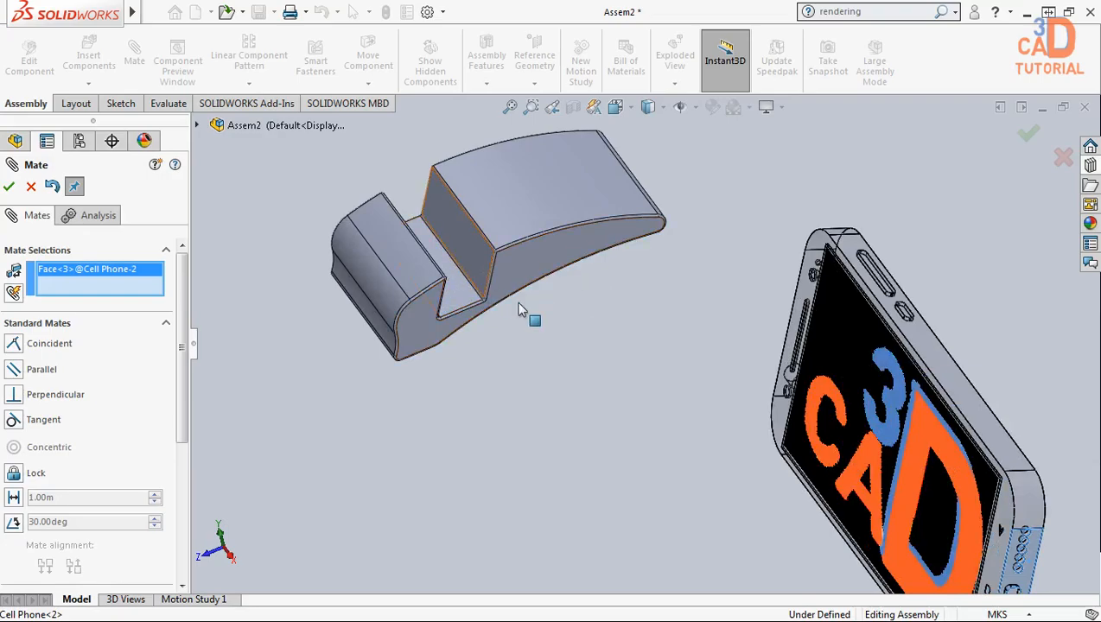
key(Escape)
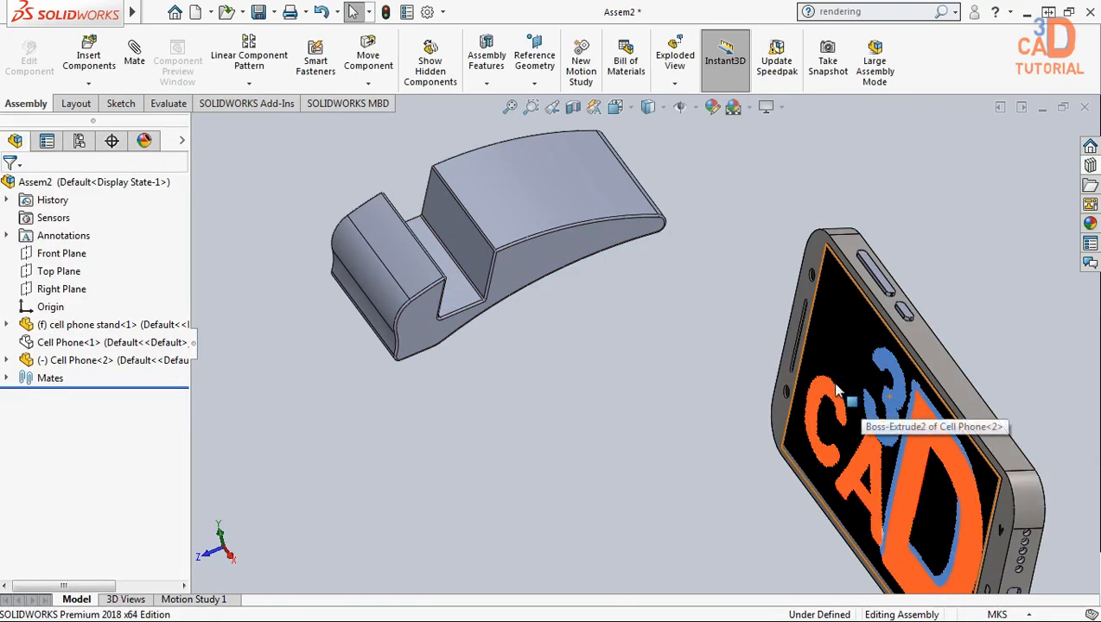
Rotate the second Cell Phone freely into an upright portrait orientation with its charging-port end facing down
scroll(803, 355, up, 2)
click(775, 361)
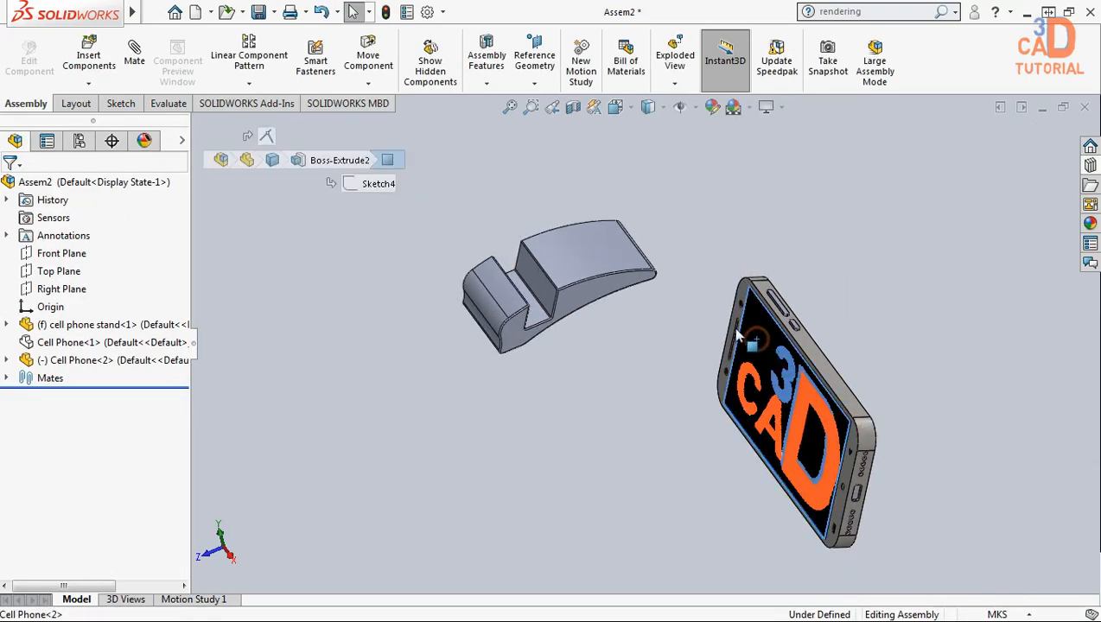
click(368, 84)
click(404, 104)
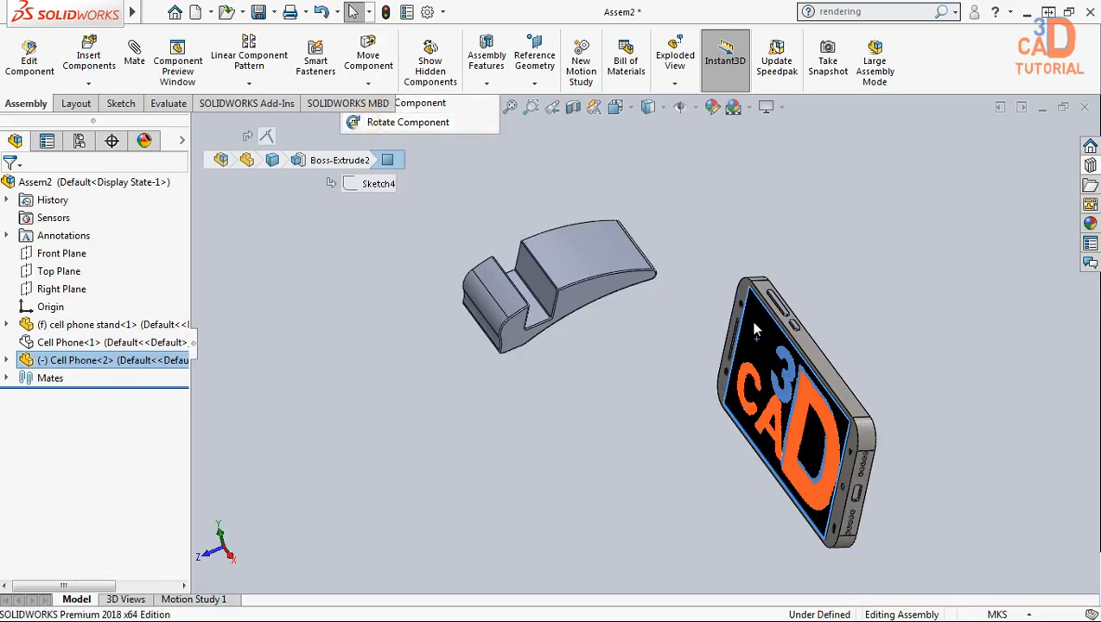
drag(742, 322, 764, 543)
scroll(755, 547, down, 3)
scroll(739, 541, up, 5)
scroll(675, 482, down, 5)
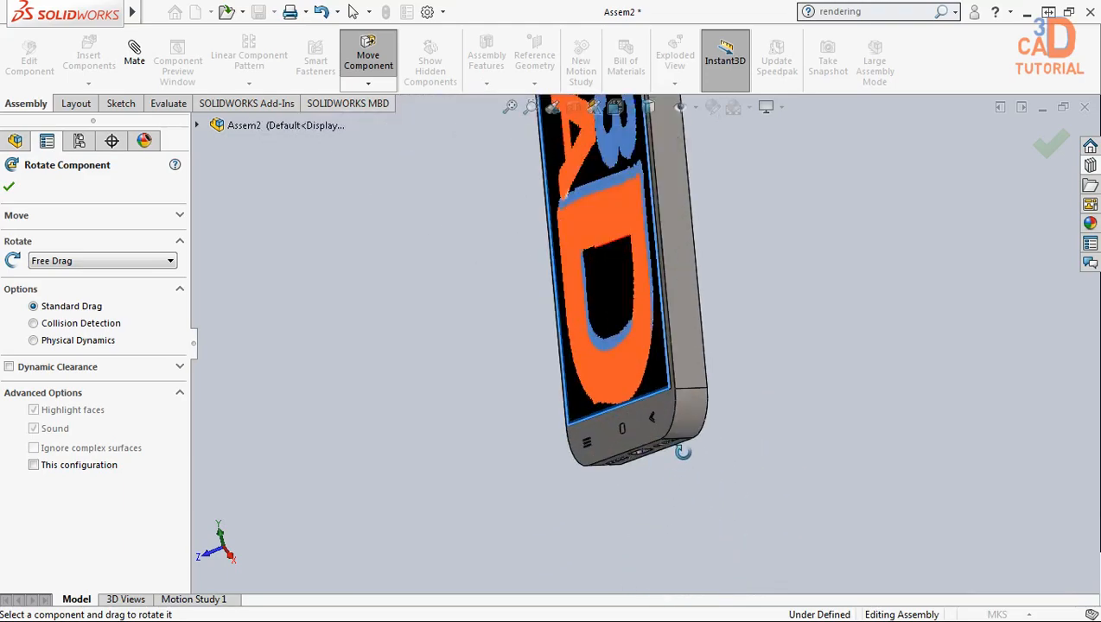
key(Escape)
Add a coincident mate between the rear edge of the second phone's port end and the floor of the stand's slot
scroll(665, 440, down, 2)
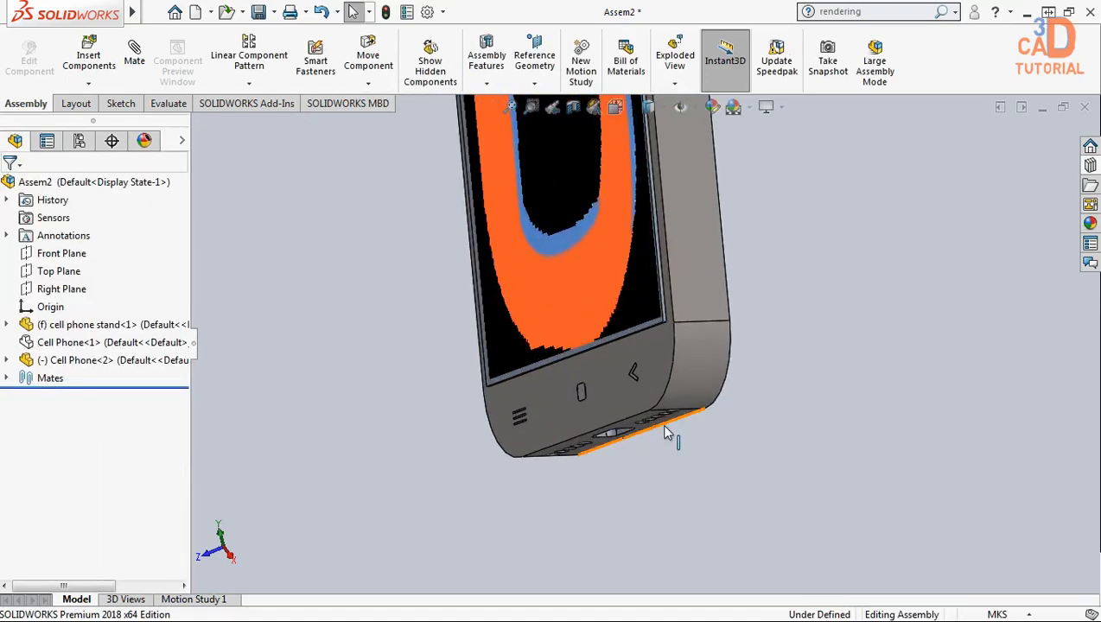
click(665, 432)
scroll(621, 402, up, 5)
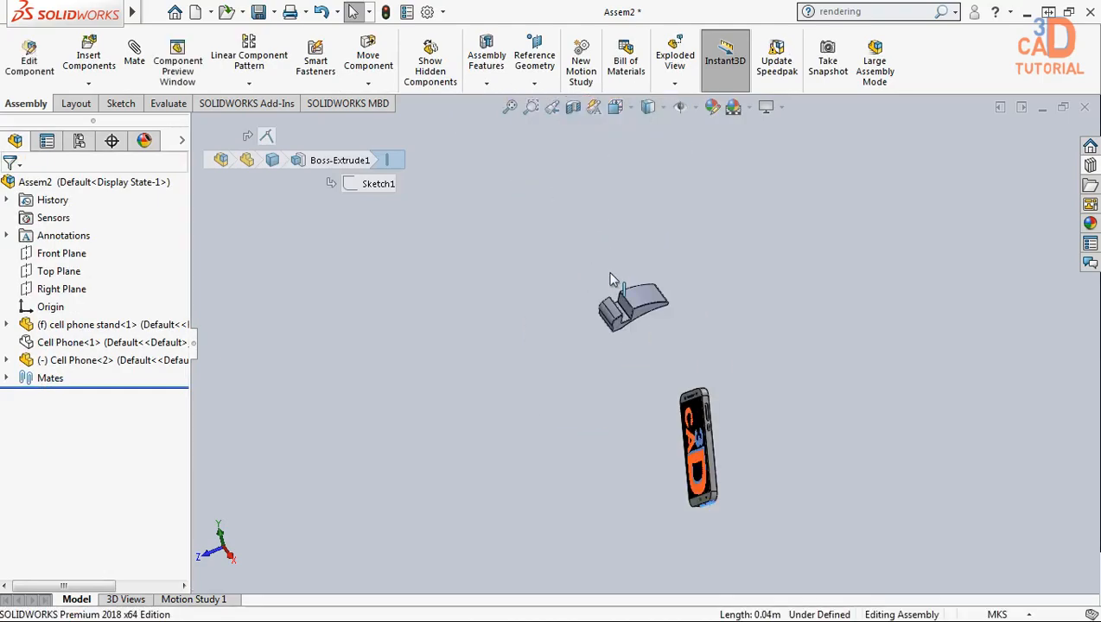
scroll(610, 275, down, 5)
click(680, 436)
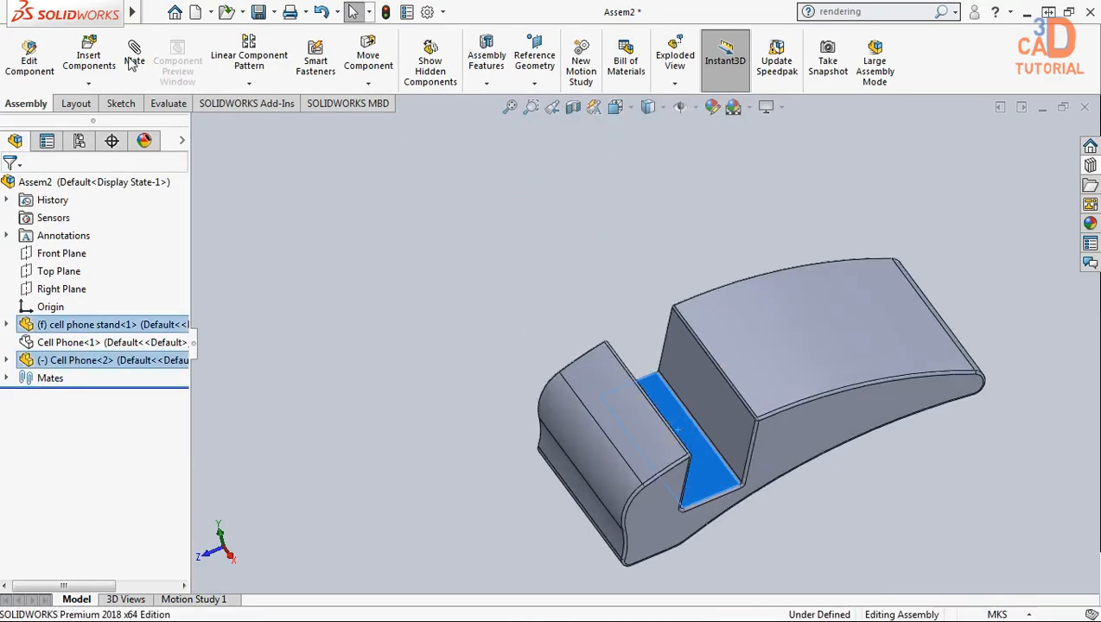
ctrl+click(751, 430)
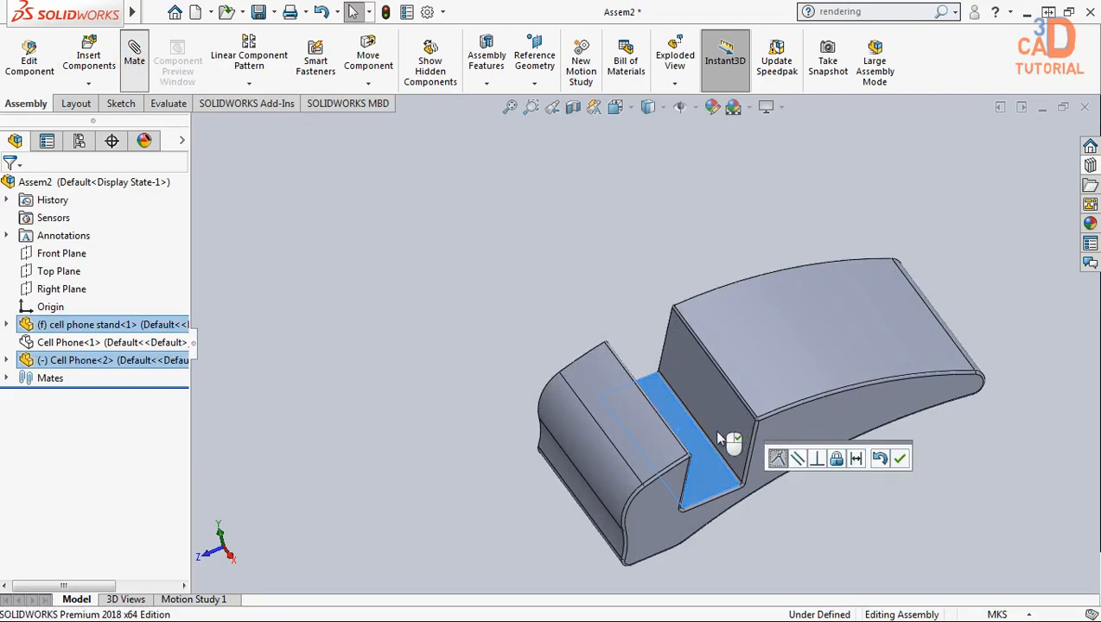
click(777, 459)
scroll(766, 502, up, 5)
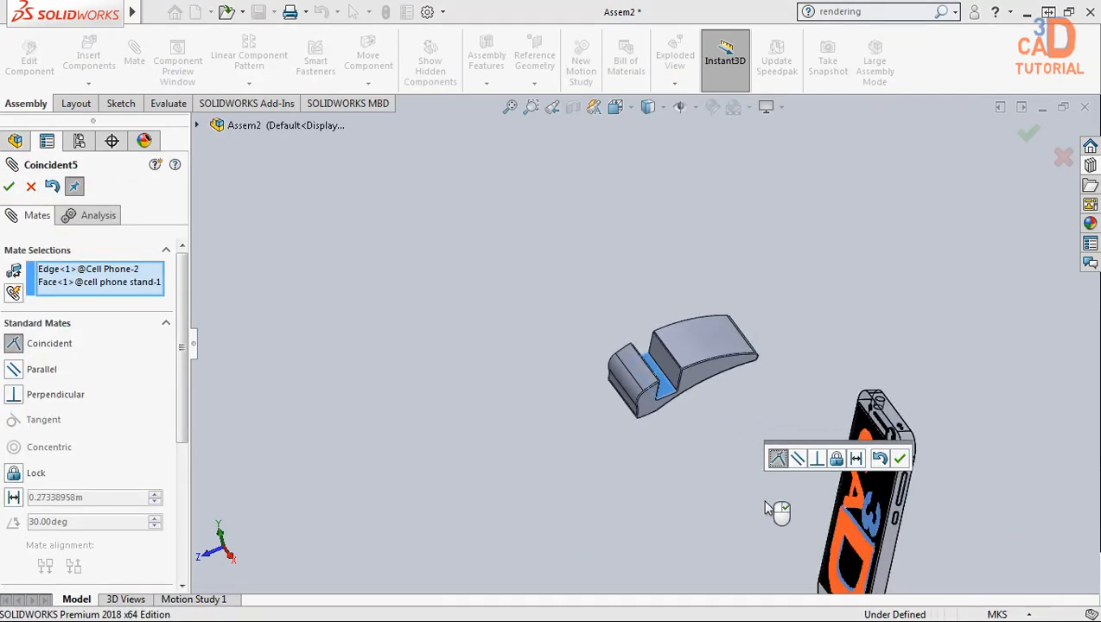
click(901, 462)
Start a Width mate with the Centered constraint and pick the second phone's two long side faces as width references
scroll(826, 485, up, 3)
scroll(827, 485, down, 3)
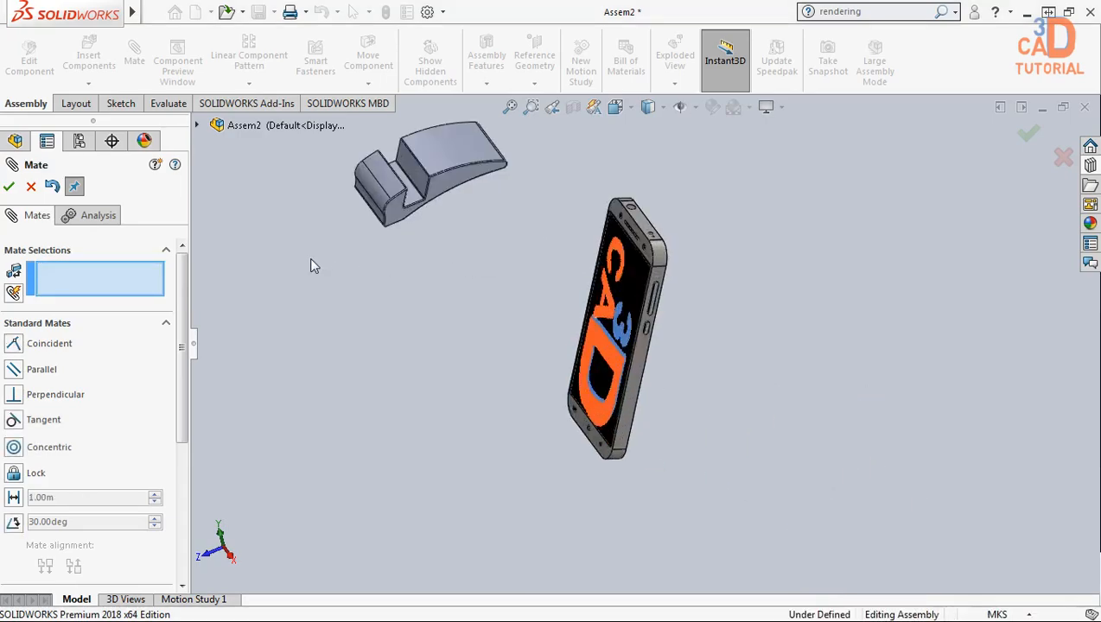
drag(180, 313, 185, 413)
click(9, 400)
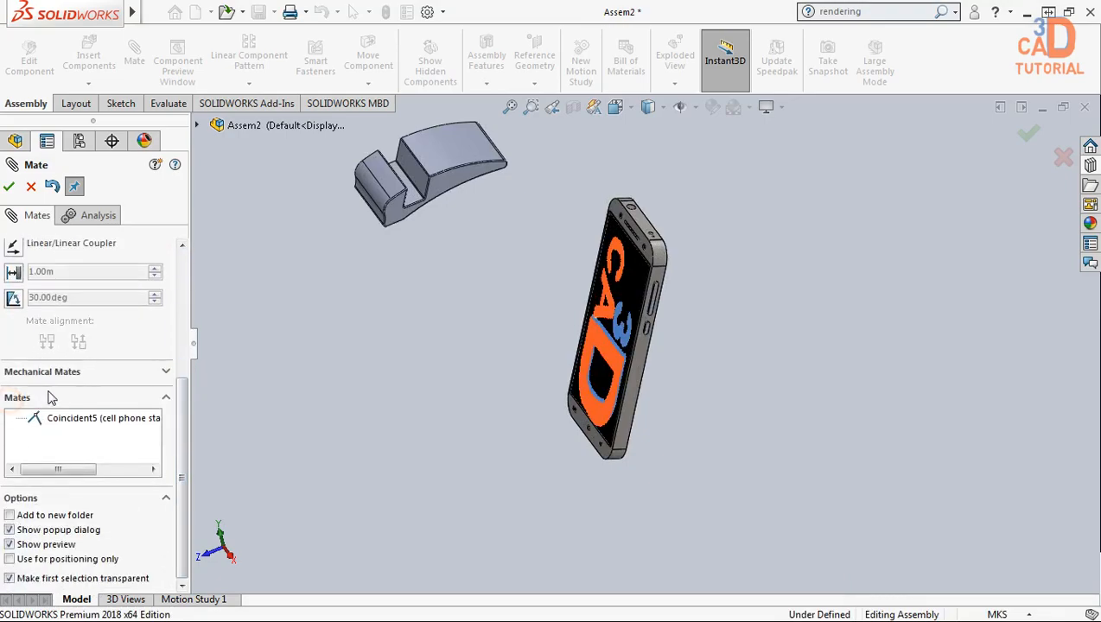
scroll(61, 292, up, 5)
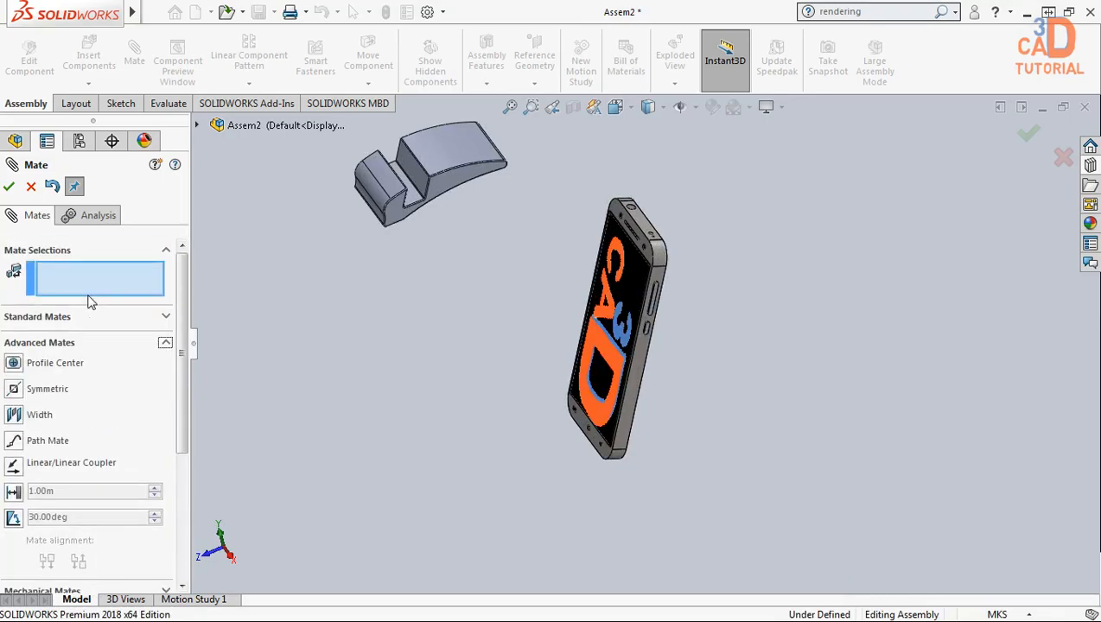
click(14, 415)
scroll(788, 436, down, 5)
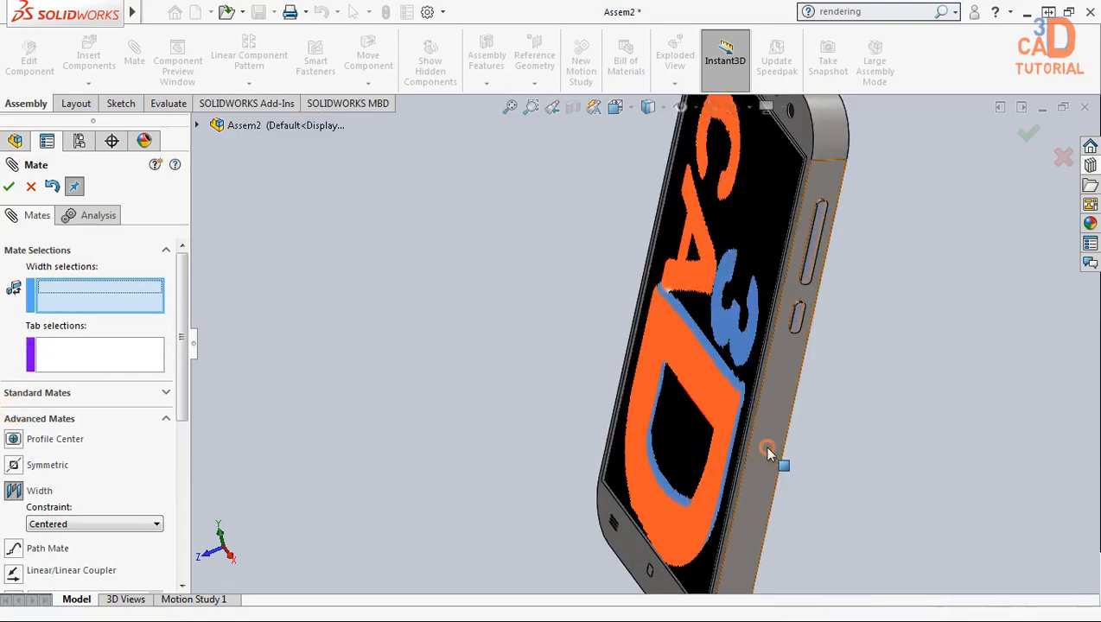
click(762, 445)
scroll(763, 454, up, 5)
middle_drag(762, 454, 716, 420)
scroll(609, 363, down, 4)
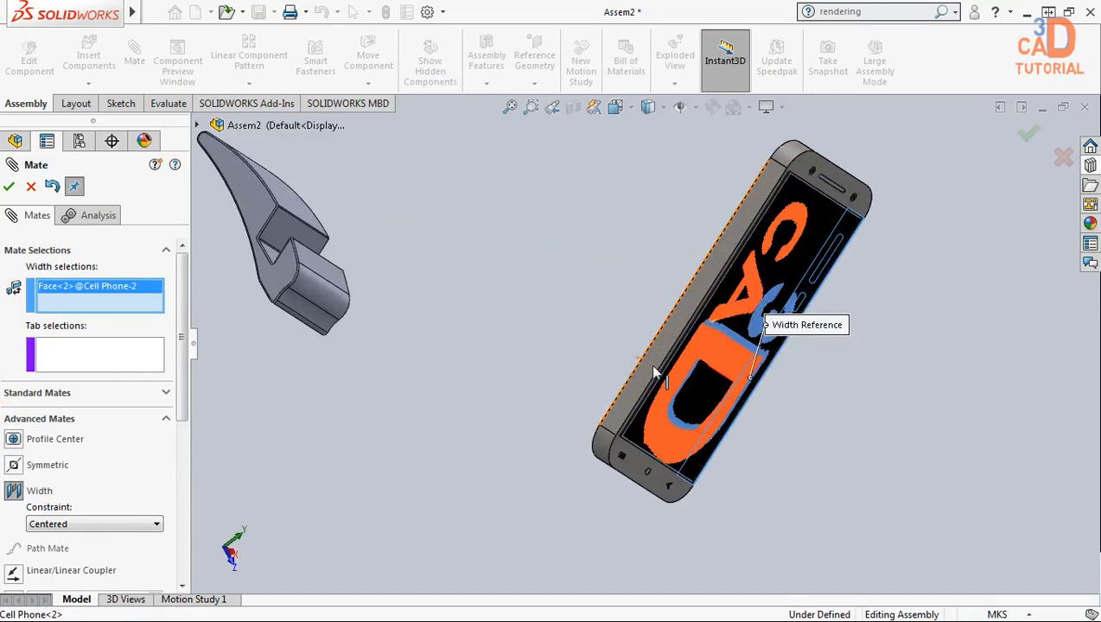
click(654, 372)
Pick the stand's two side faces as tab references and apply the width mate to center the upright phone
scroll(405, 369, up, 4)
scroll(270, 317, down, 4)
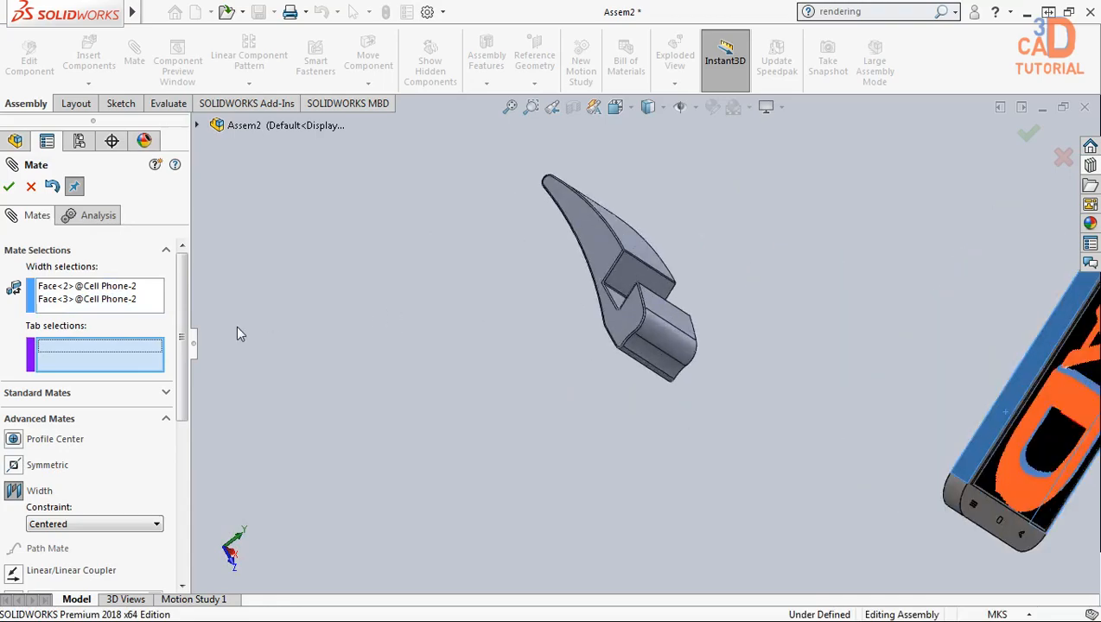
click(624, 318)
middle_drag(657, 346, 540, 316)
scroll(727, 336, down, 4)
click(677, 406)
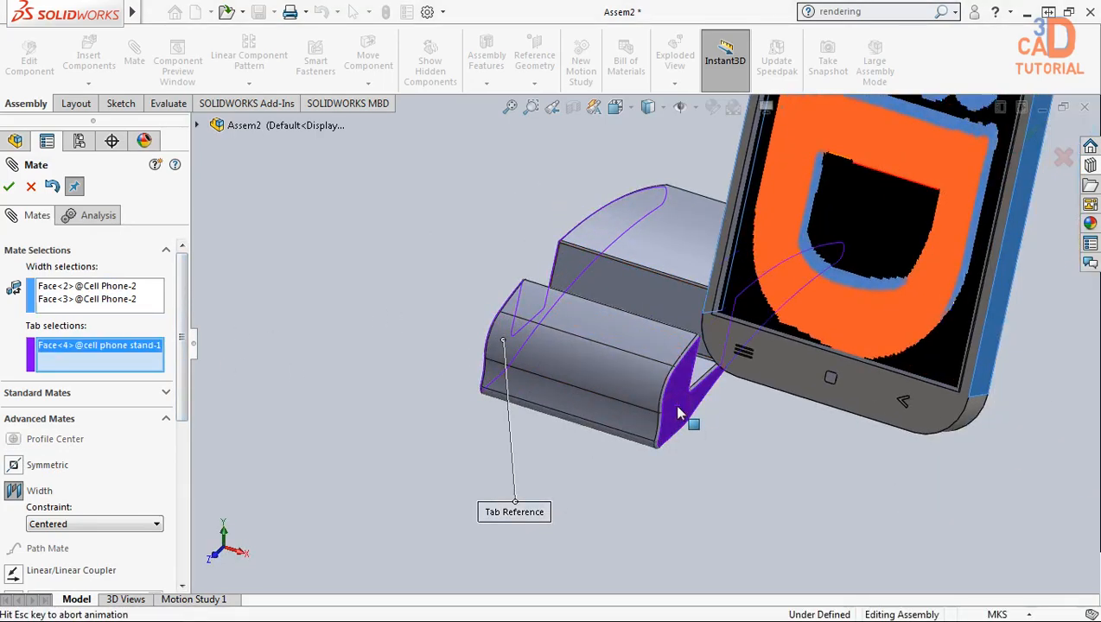
click(8, 186)
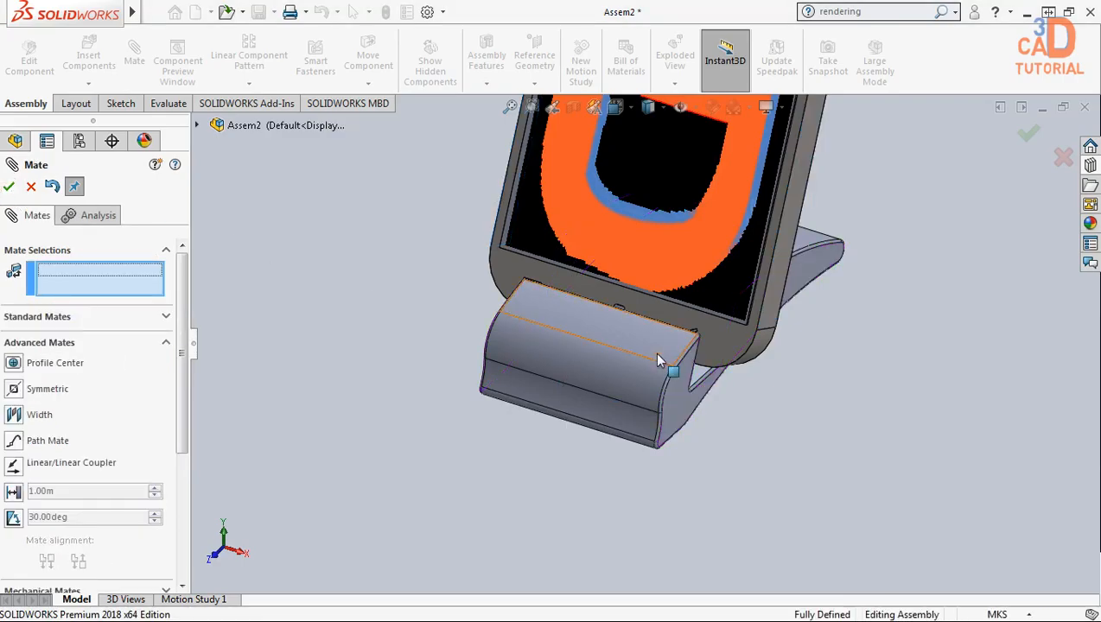
scroll(660, 363, up, 3)
scroll(690, 309, up, 2)
middle_drag(689, 308, 626, 251)
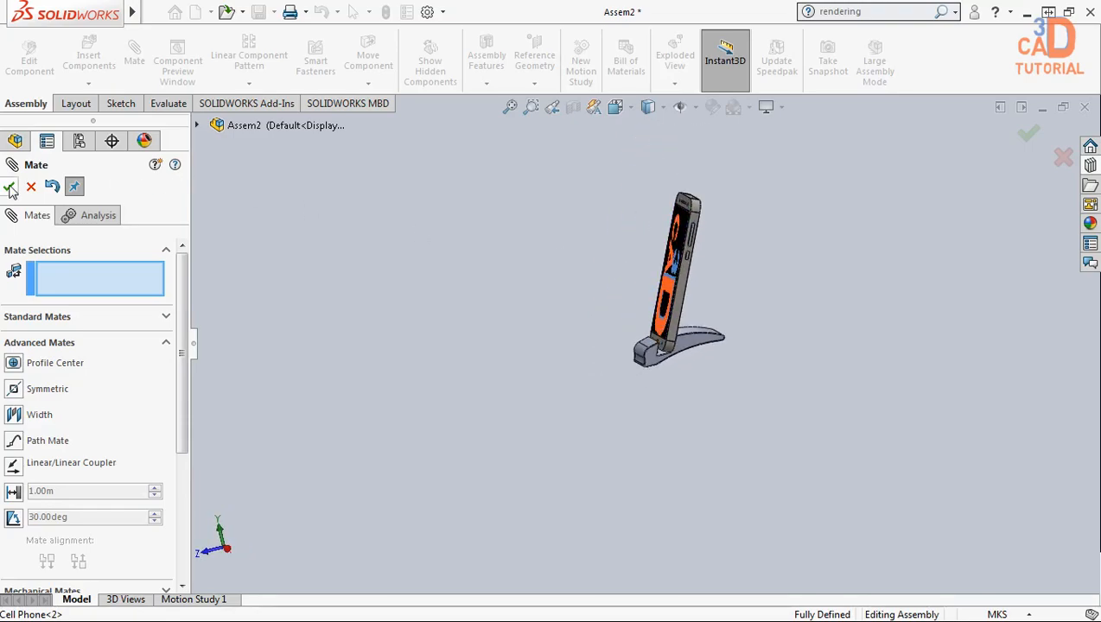
key(Escape)
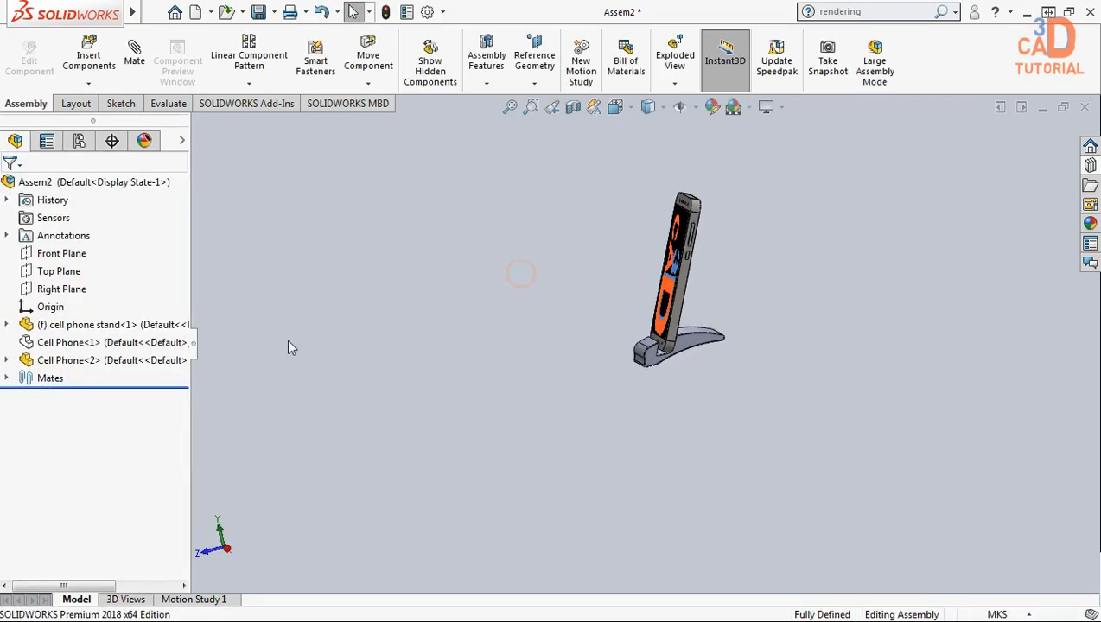
Show the hidden landscape Cell Phone again so both phone orientations are displayed on the stand
click(83, 344)
right_click(83, 345)
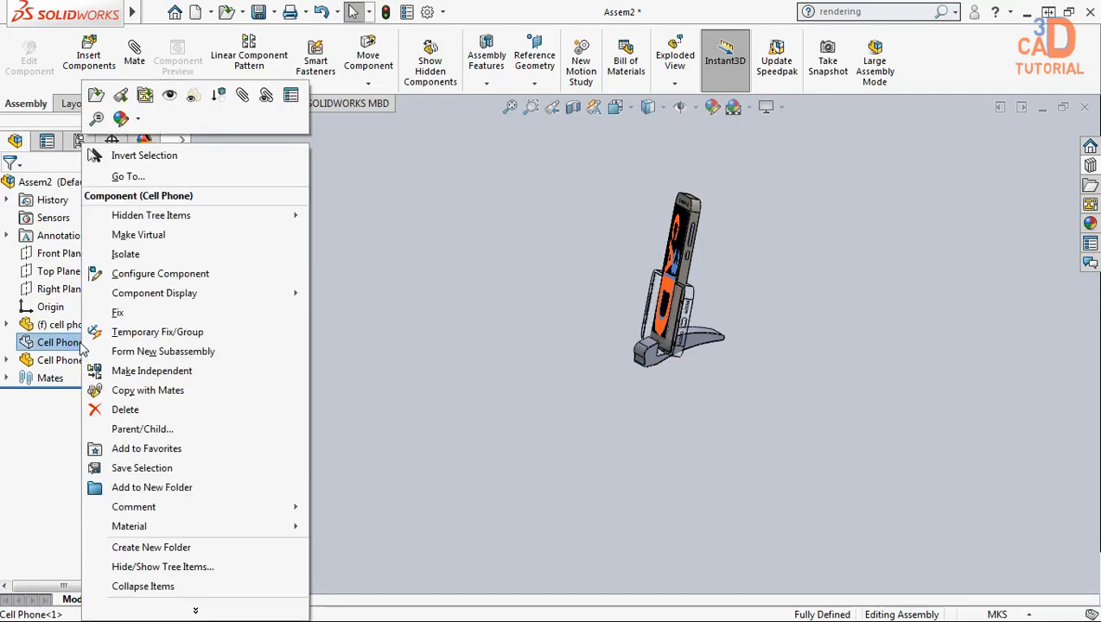
click(170, 98)
click(452, 305)
scroll(661, 302, down, 5)
middle_drag(638, 296, 873, 250)
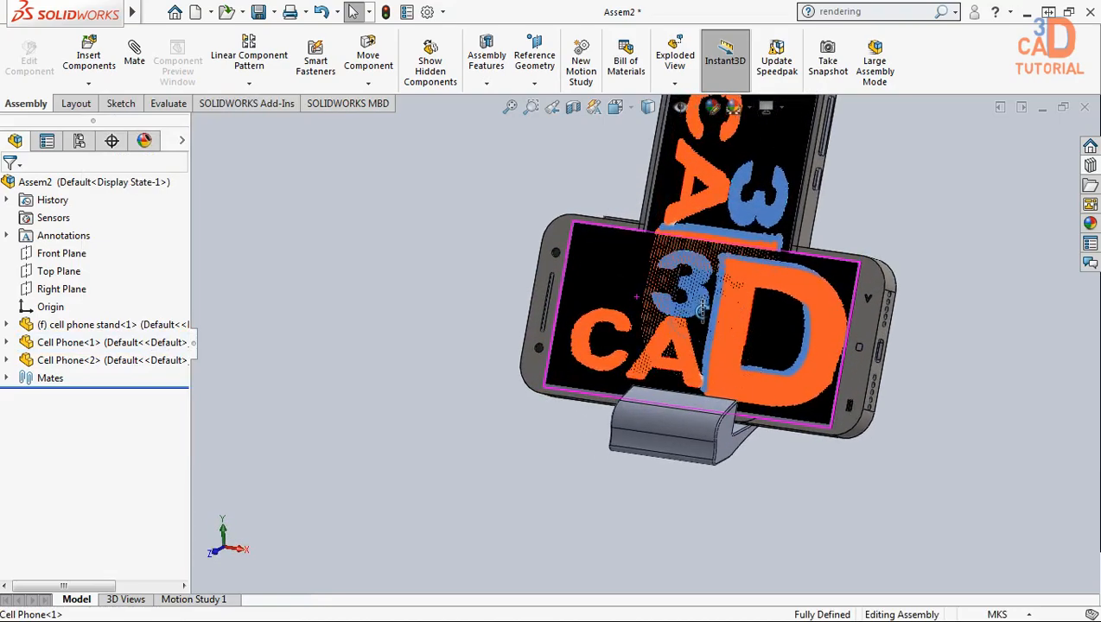
Hide the upright Cell Phone so only the landscape phone is displayed on the stand
right_click(101, 362)
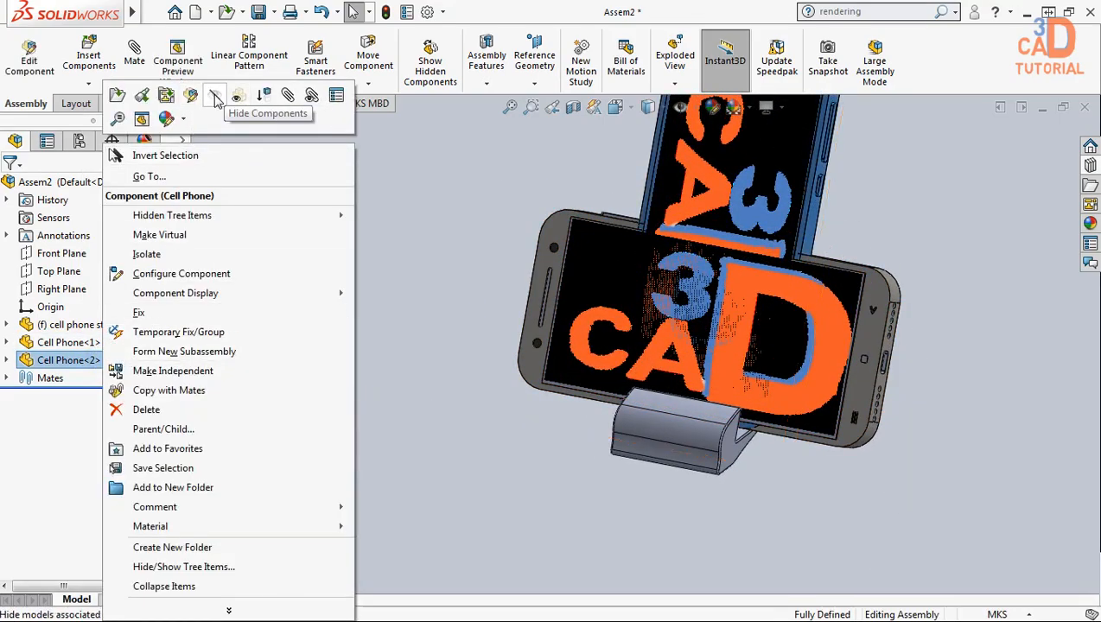
click(216, 99)
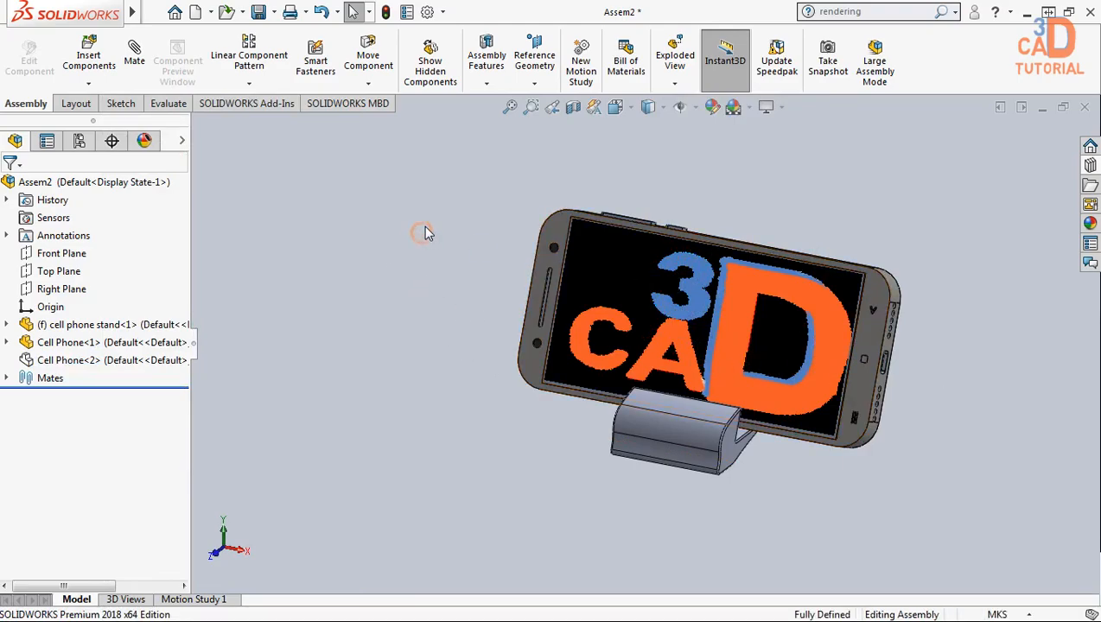
drag(577, 307, 470, 300)
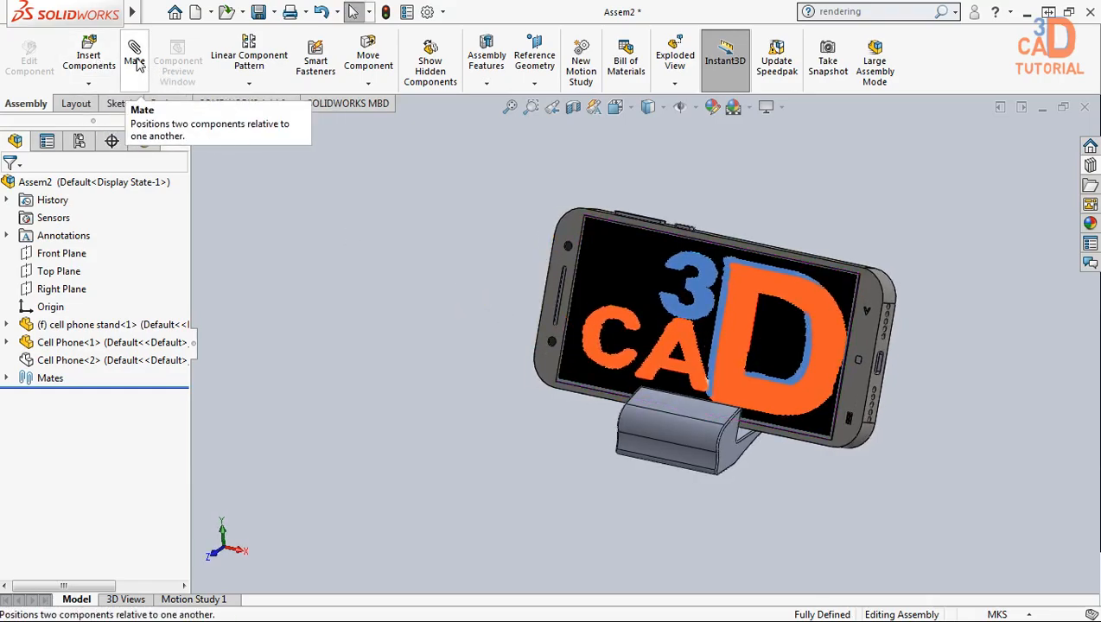
Insert the charger part into the assembly and place it beside the landscape phone's port end
click(88, 53)
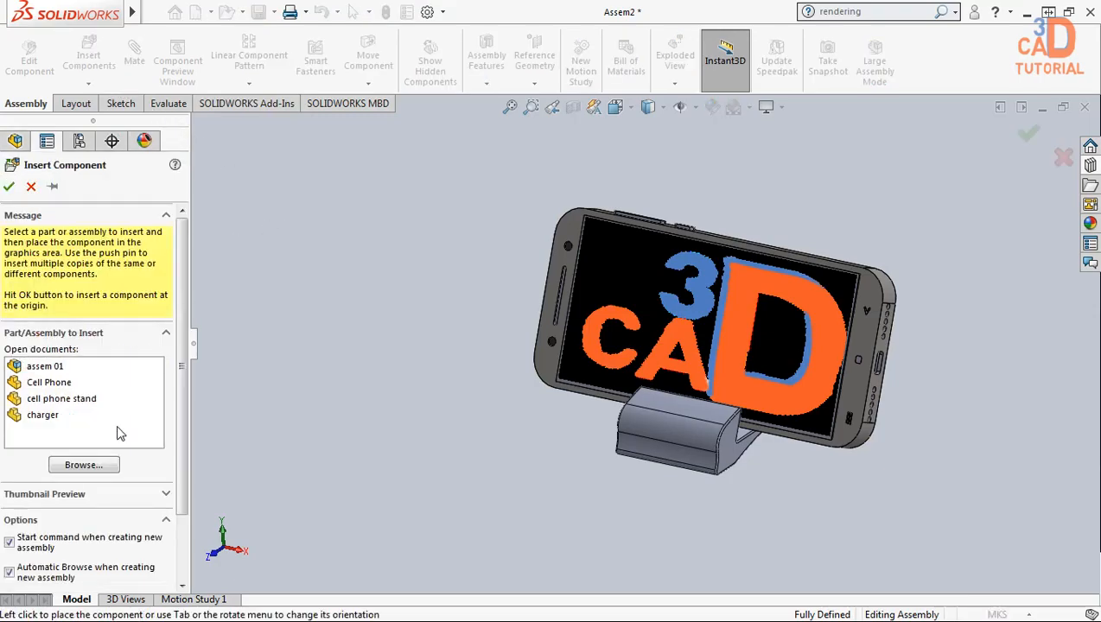
click(41, 416)
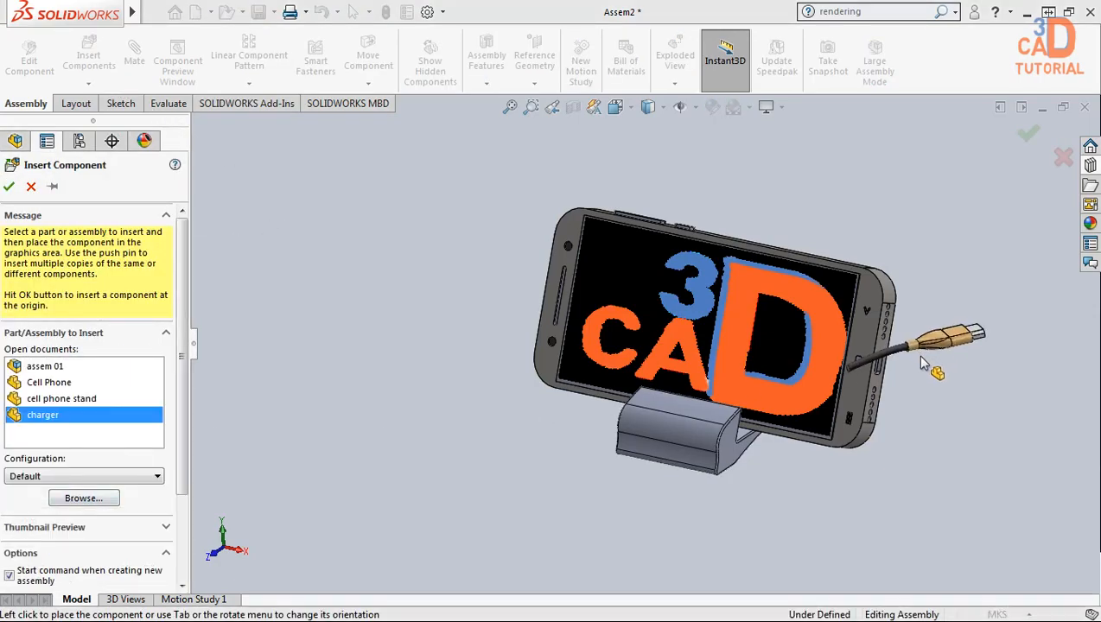
scroll(907, 369, down, 5)
scroll(899, 370, down, 3)
scroll(841, 393, up, 3)
click(838, 401)
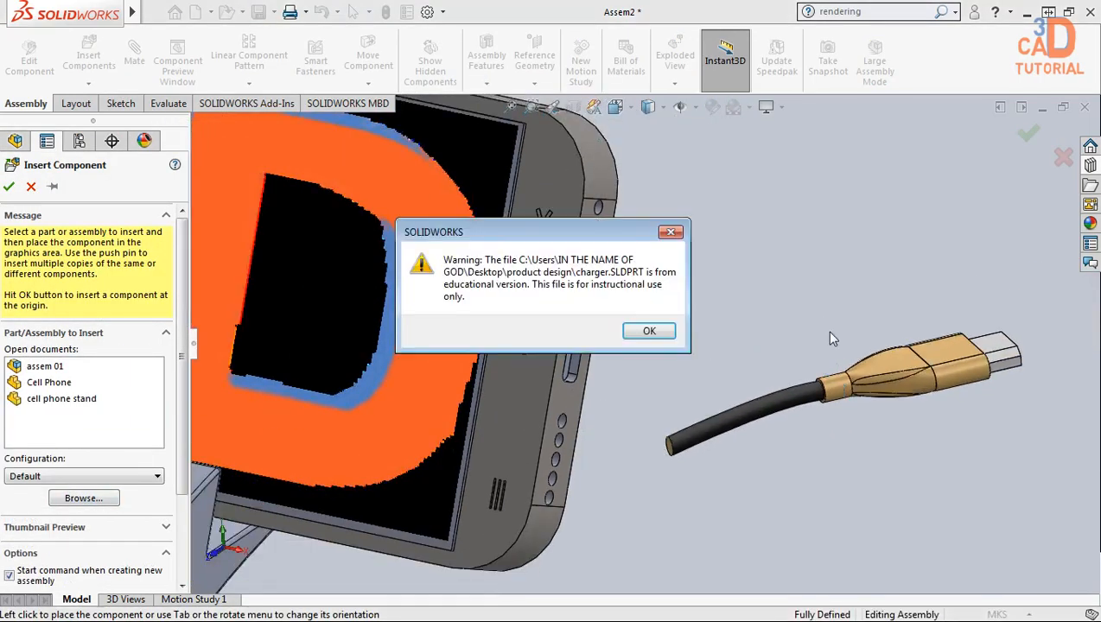
click(665, 331)
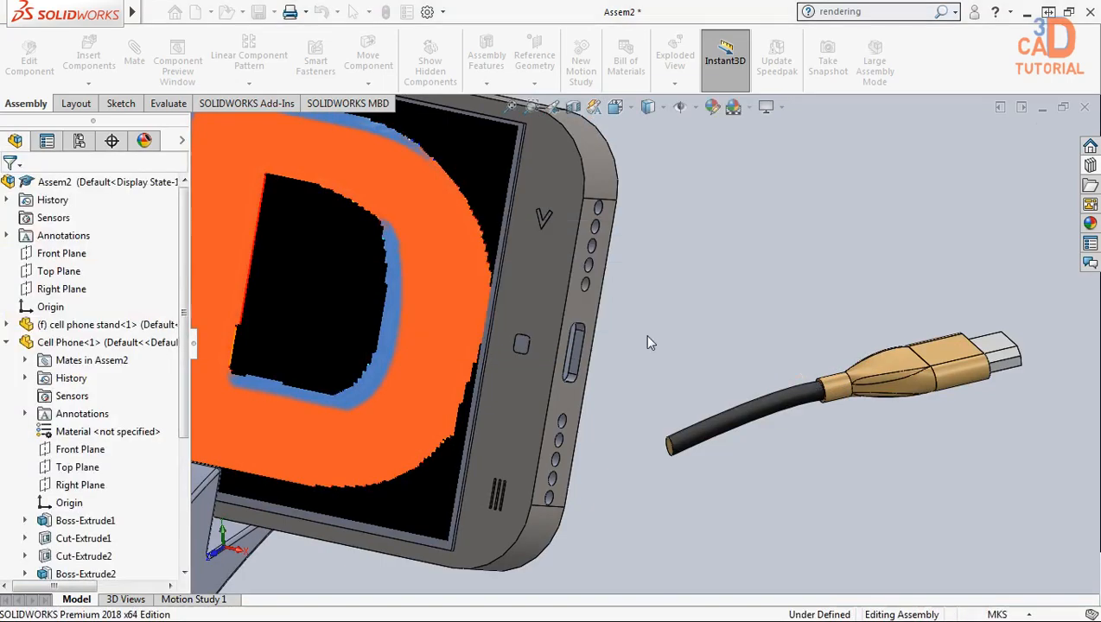
Add a parallel mate between the charger plug's wide face and the long side wall of the phone's charging port
scroll(860, 363, up, 2)
scroll(860, 364, down, 3)
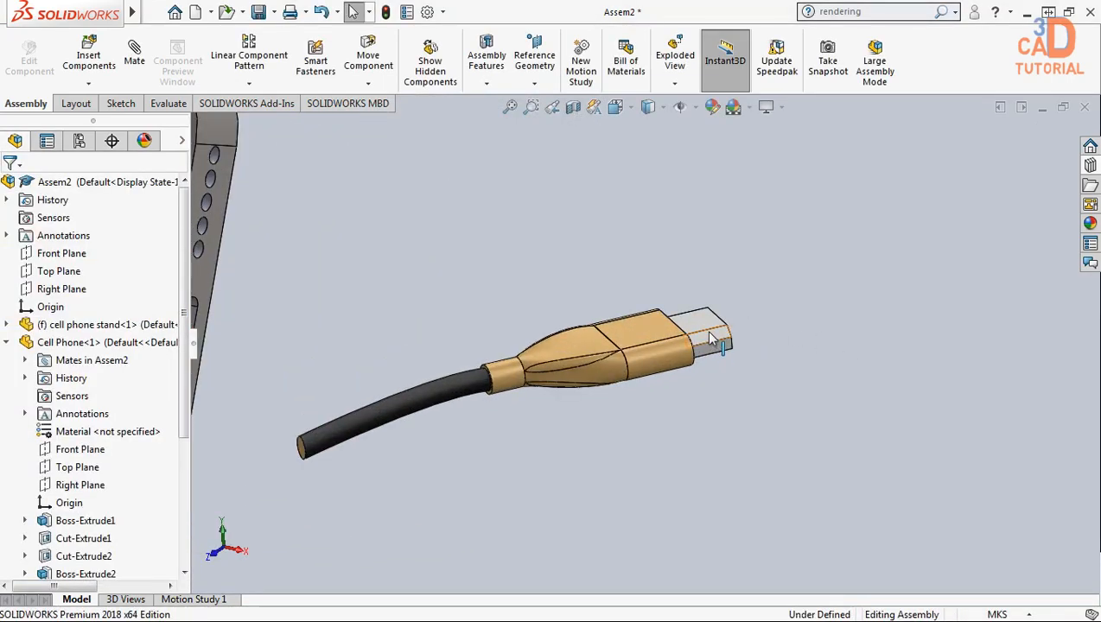
click(704, 329)
scroll(571, 349, up, 4)
middle_drag(333, 303, 341, 352)
scroll(376, 343, down, 3)
scroll(467, 344, down, 3)
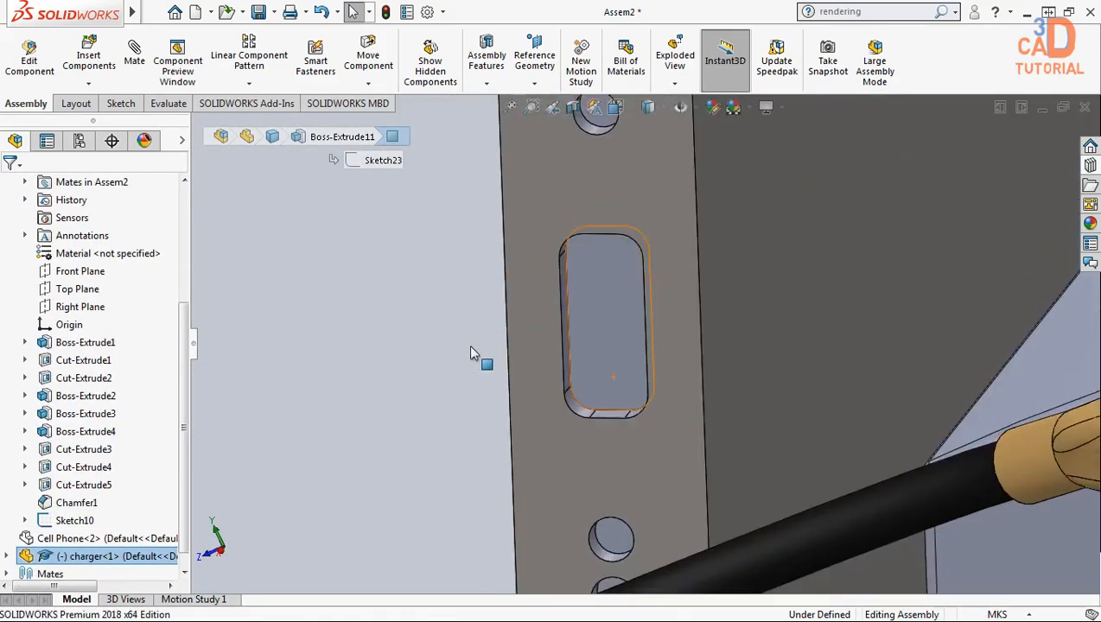
click(563, 316)
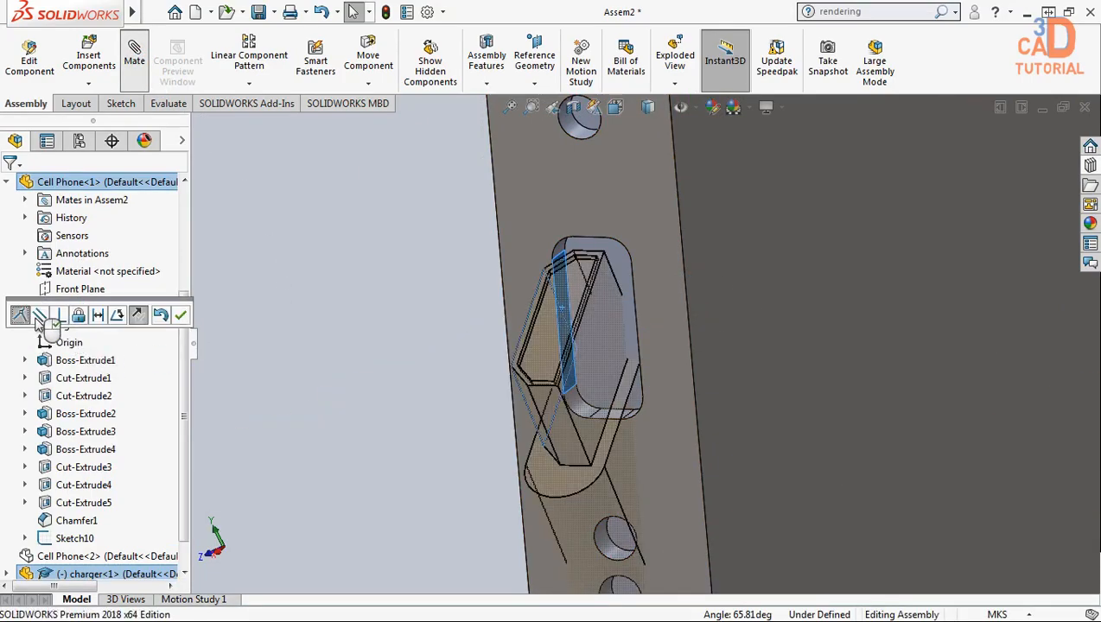
click(39, 315)
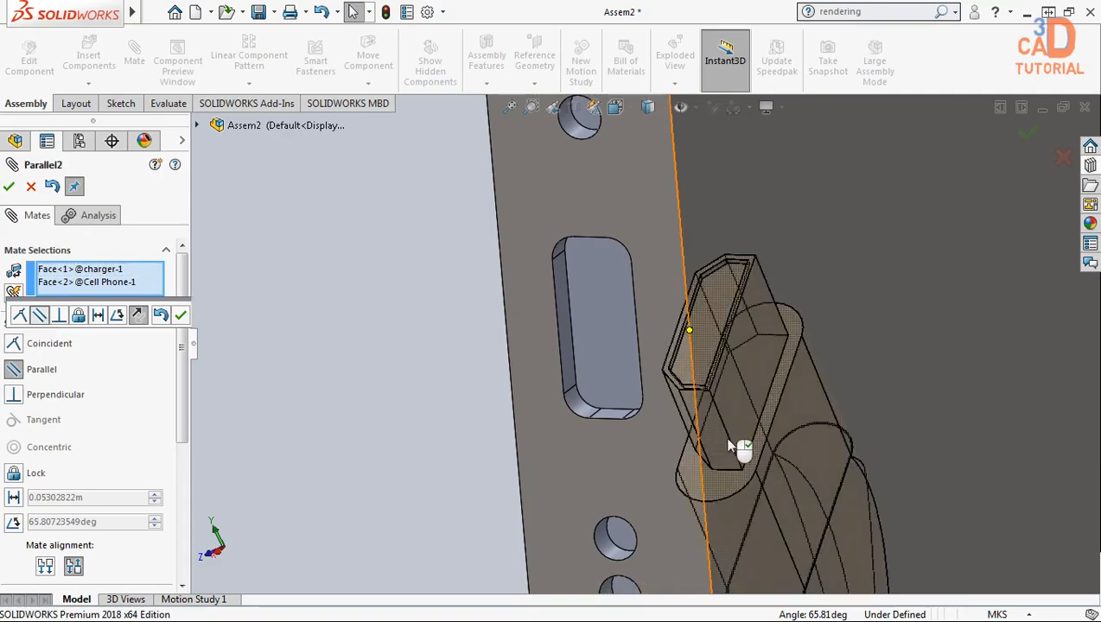
scroll(726, 445, up, 5)
scroll(679, 346, down, 7)
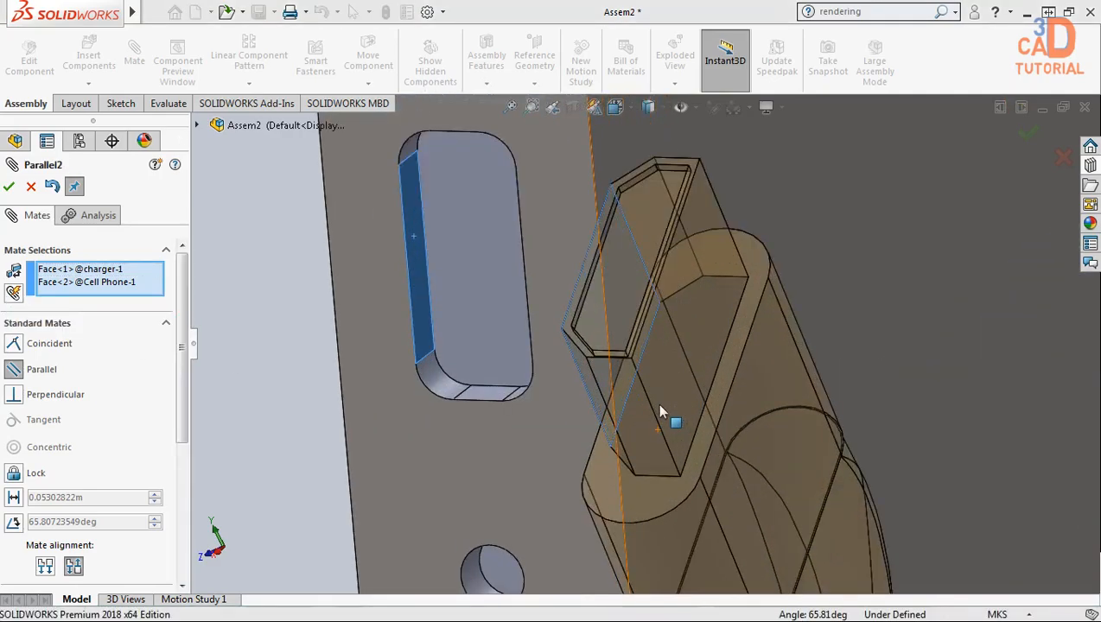
click(9, 187)
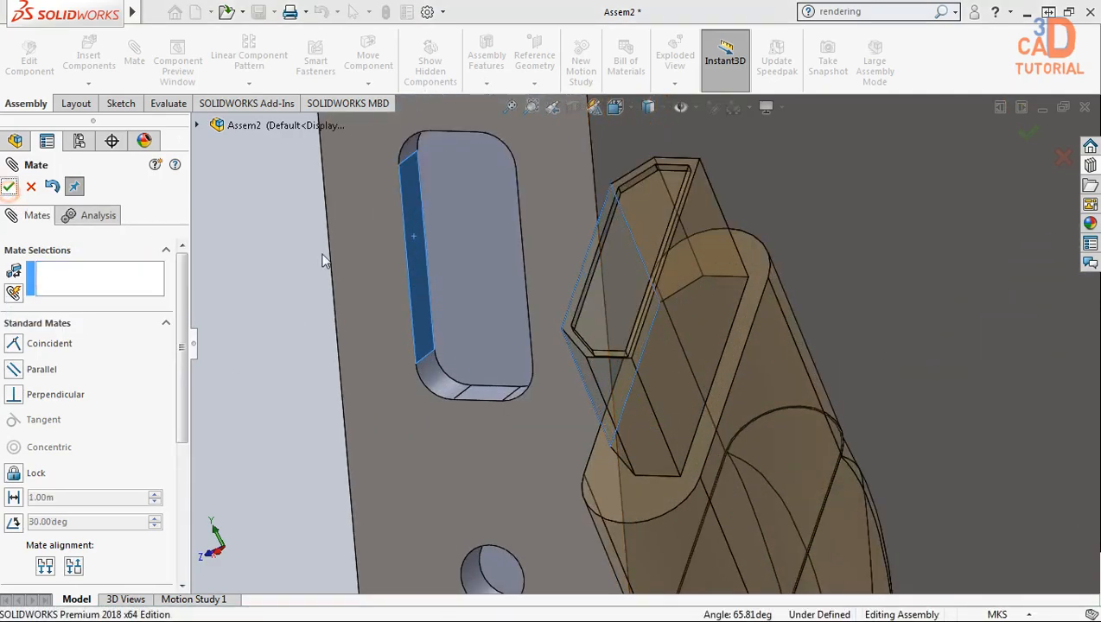
Add a parallel mate between the plug's narrow side face and the port's end wall, flipping the alignment so the plug faces the phone
click(636, 409)
scroll(615, 400, up, 3)
scroll(541, 275, down, 4)
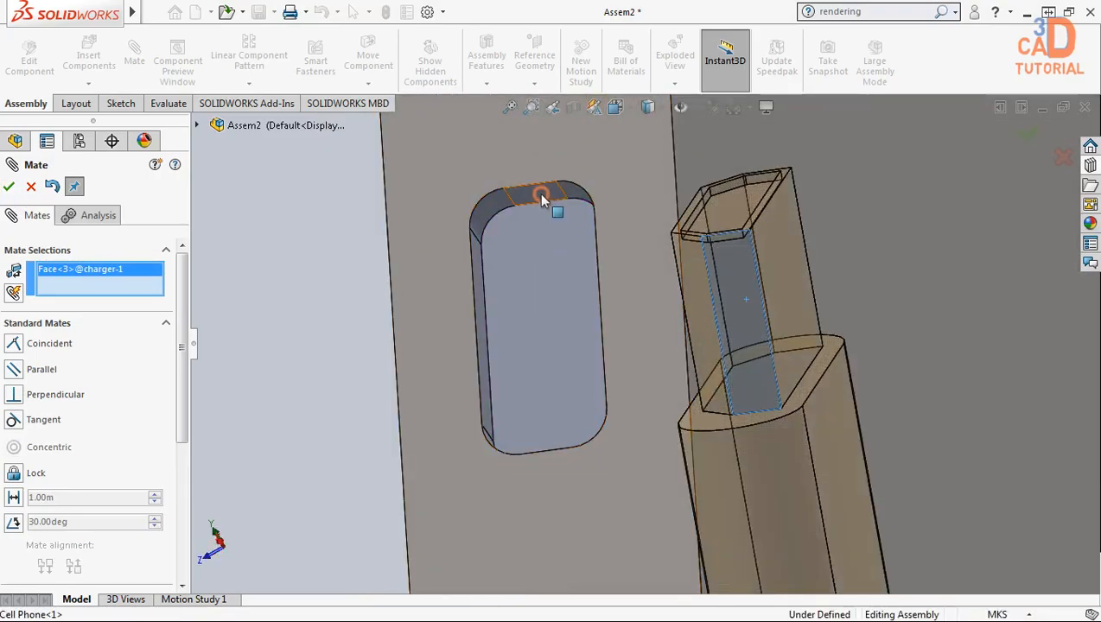
click(541, 199)
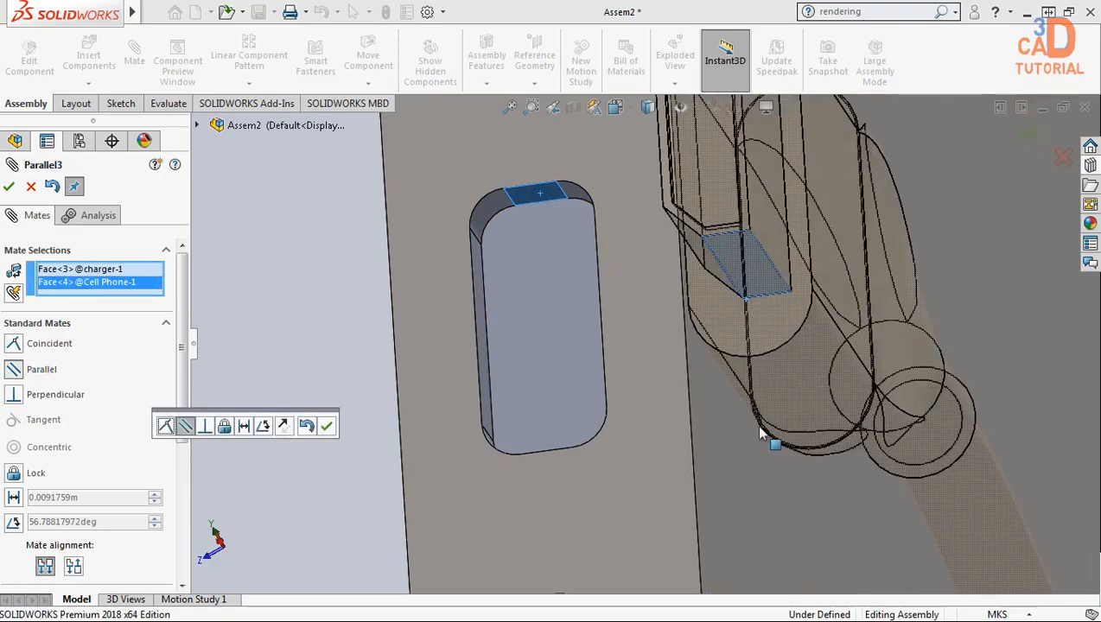
scroll(762, 431, up, 4)
click(283, 427)
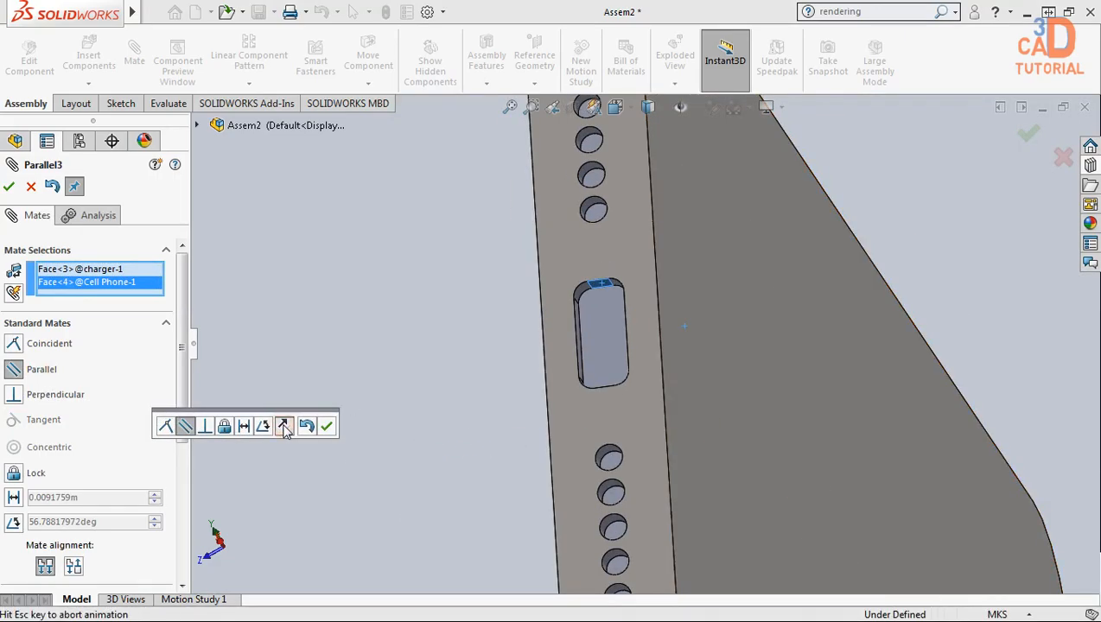
click(9, 186)
Start a Width mate with the Centered constraint and pick the plug's two narrow side faces as width references
scroll(683, 387, down, 3)
middle_drag(683, 387, 766, 427)
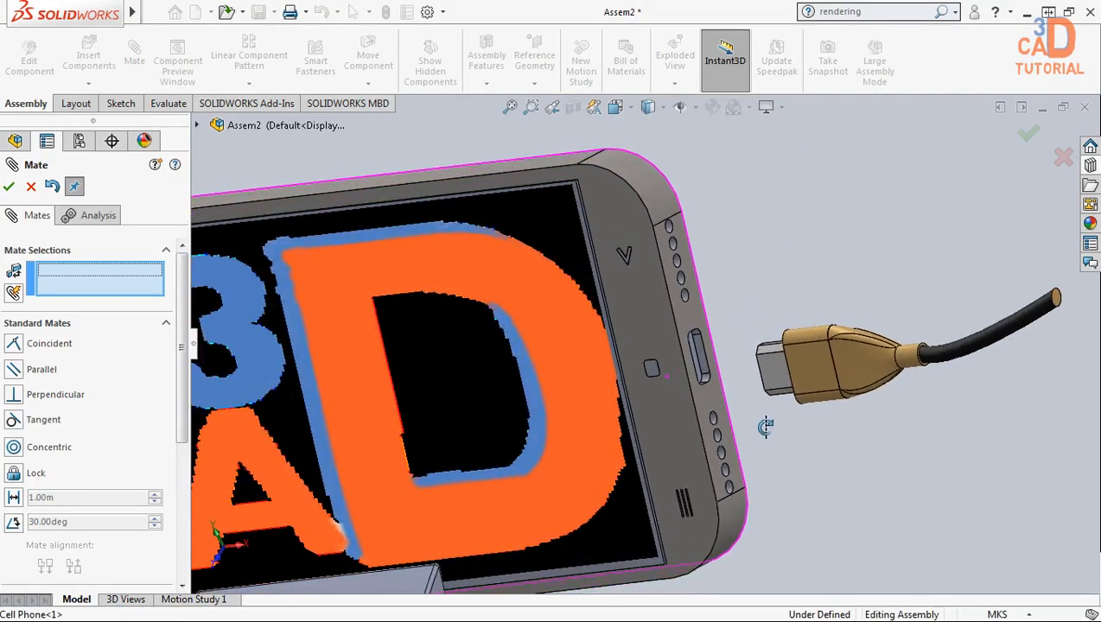
scroll(825, 375, down, 4)
click(769, 395)
click(769, 399)
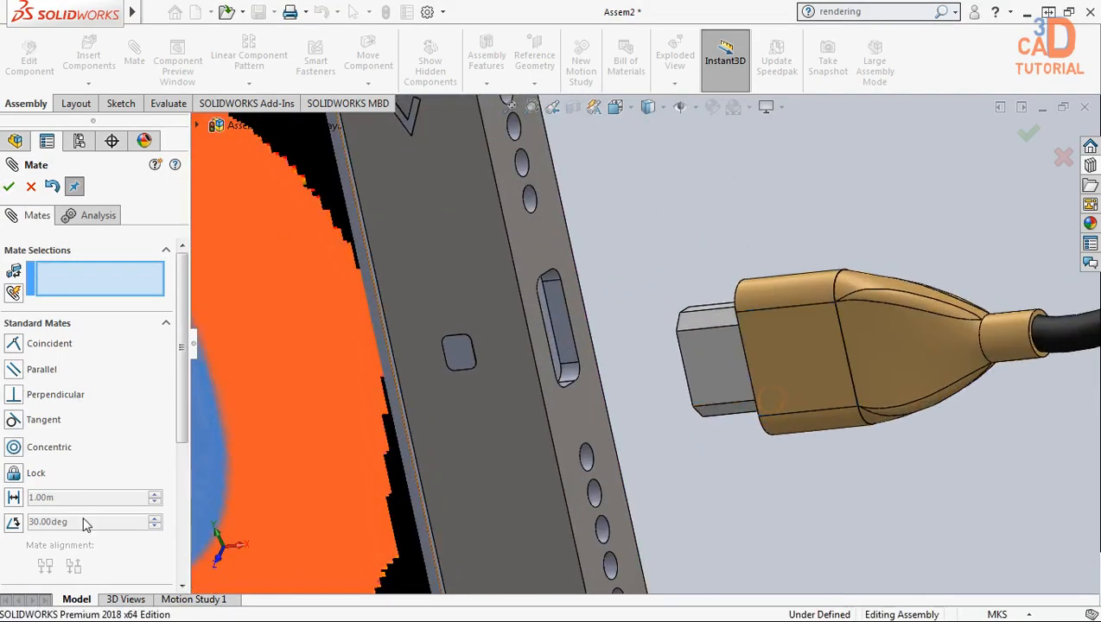
drag(182, 358, 186, 490)
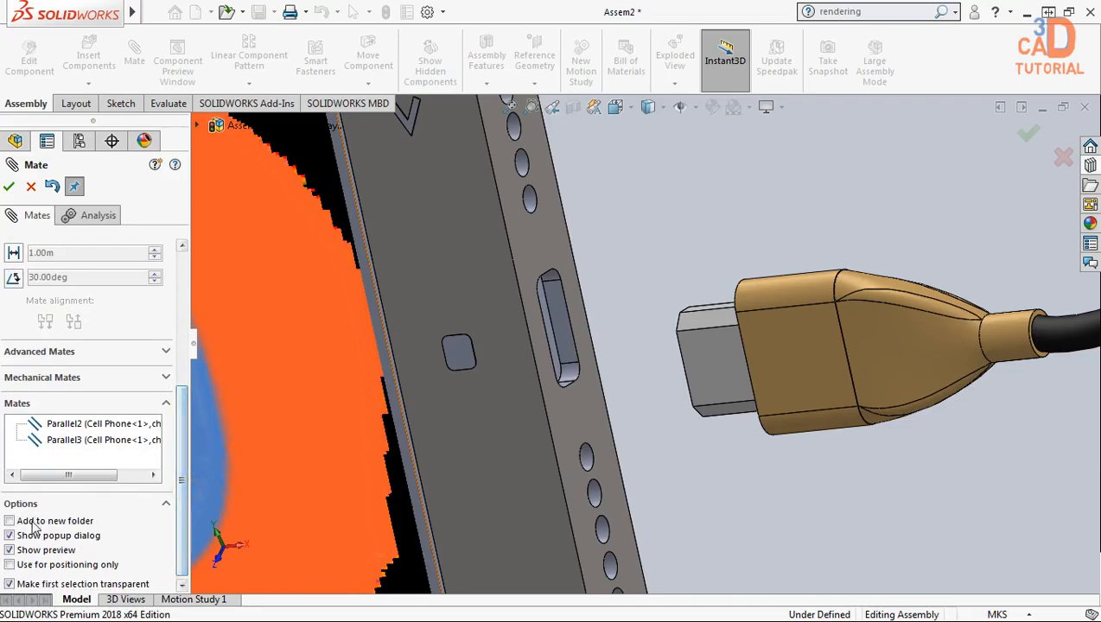
click(59, 352)
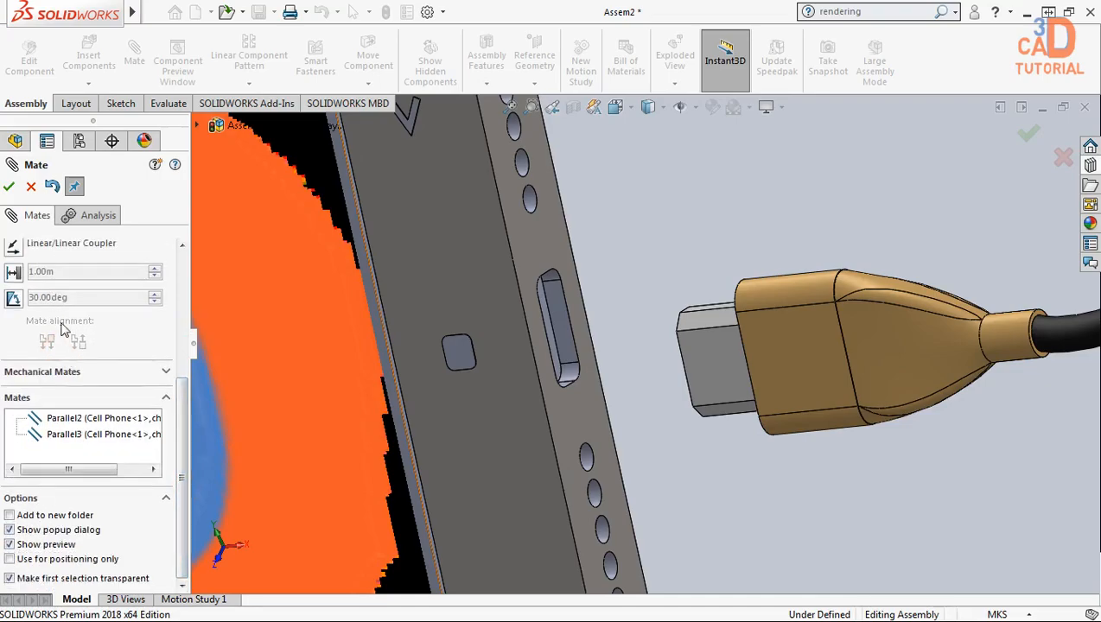
drag(185, 401, 191, 296)
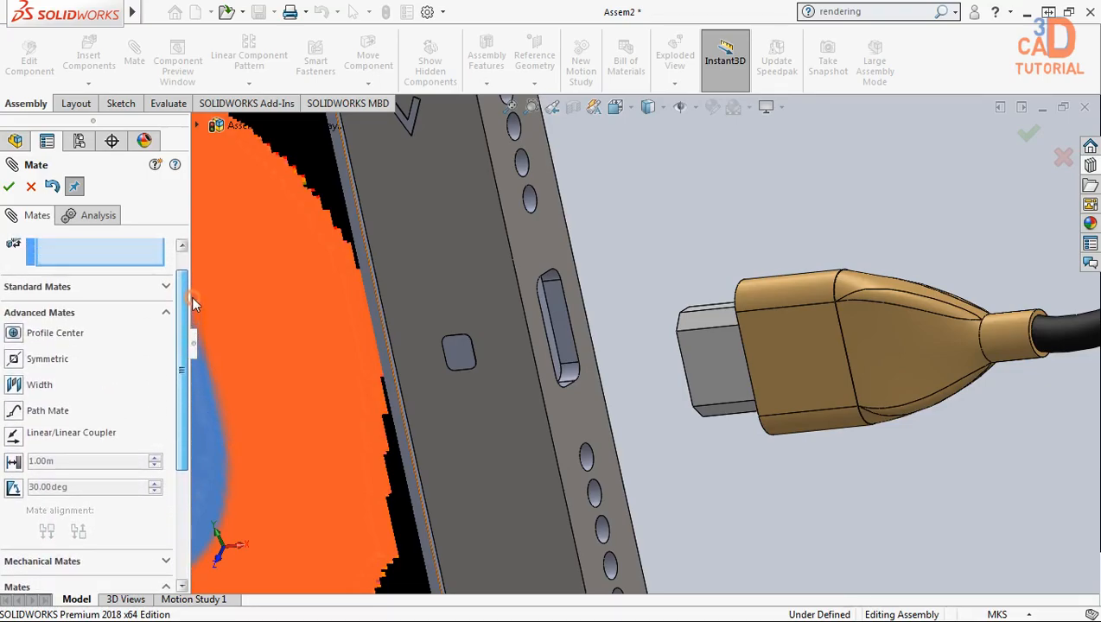
click(58, 391)
scroll(757, 263, down, 6)
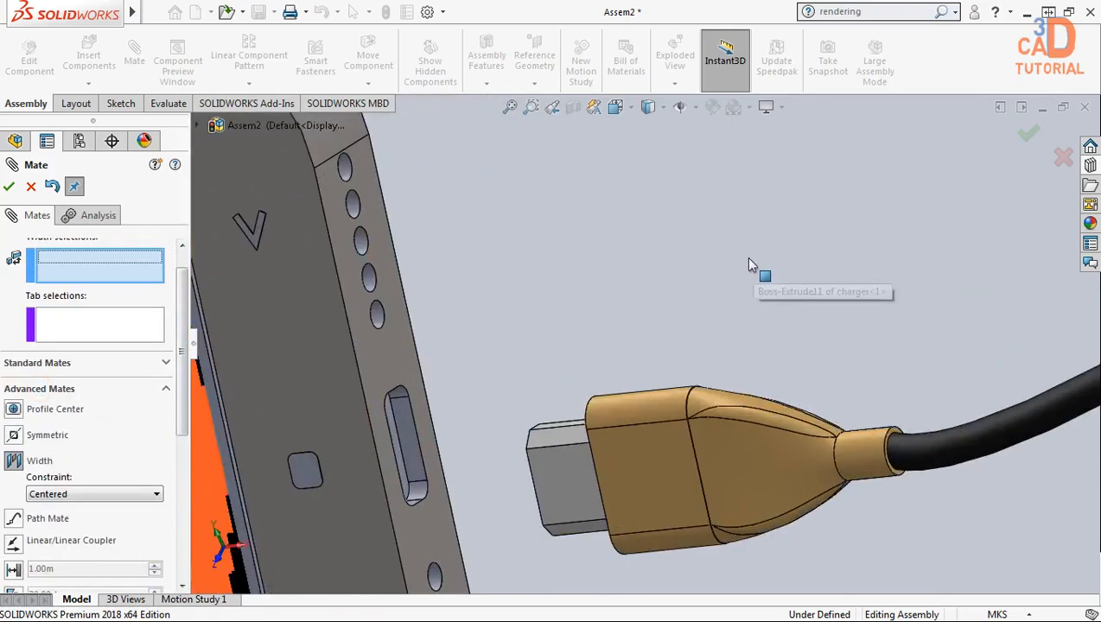
scroll(626, 412, up, 4)
click(518, 399)
middle_drag(518, 399, 580, 187)
scroll(615, 466, down, 5)
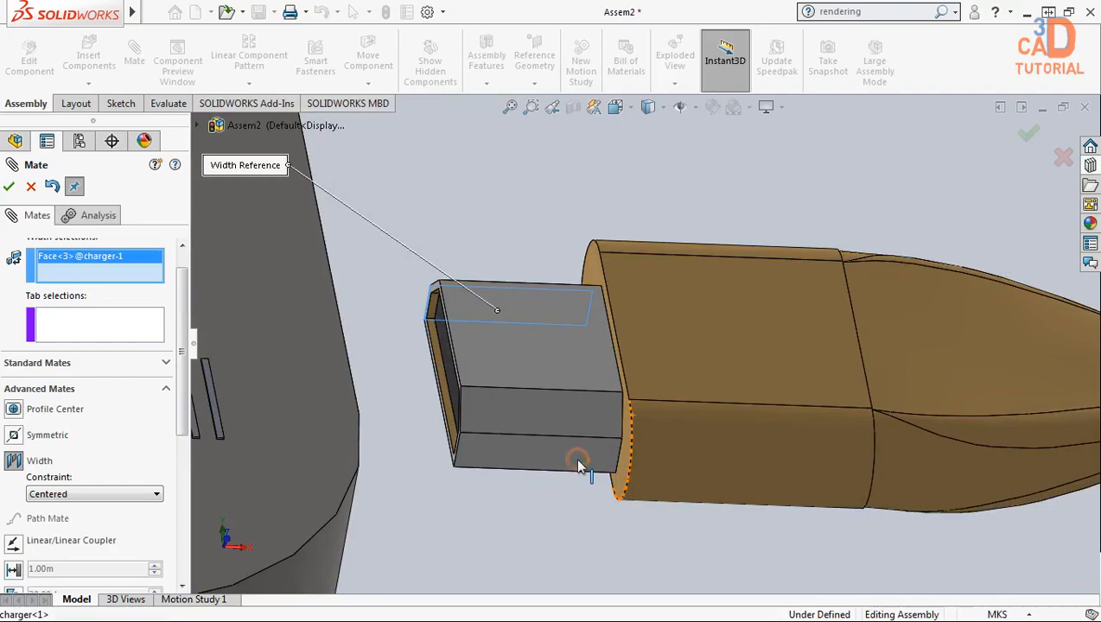
click(579, 466)
middle_drag(515, 381, 544, 324)
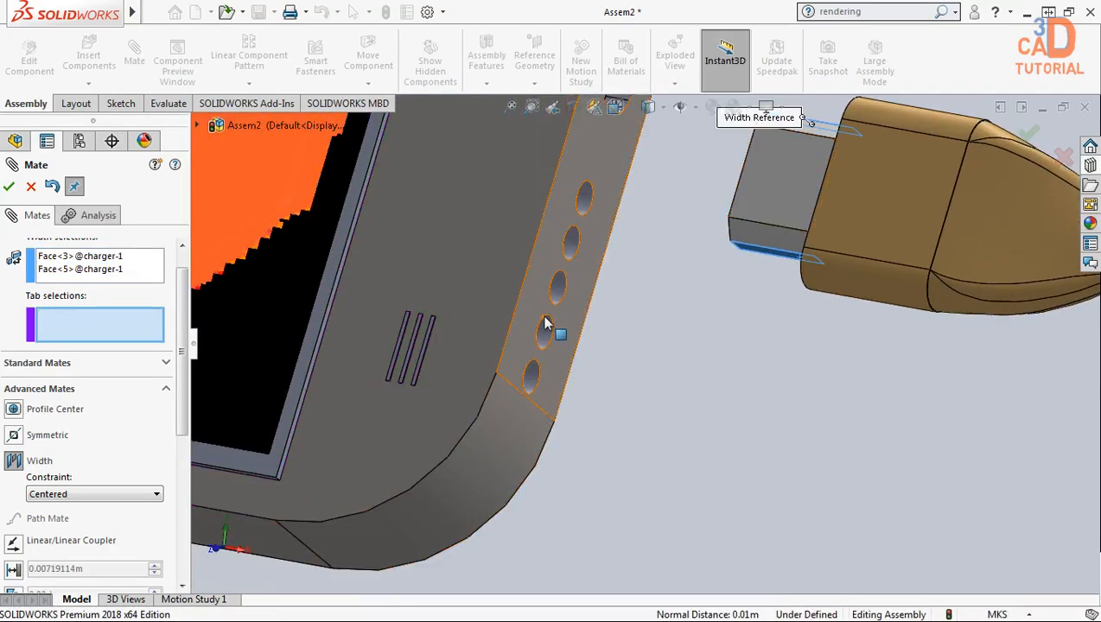
Pick the charging port's two end walls as tab references and apply the width mate to center the plug lengthwise
scroll(544, 324, up, 3)
scroll(717, 285, down, 3)
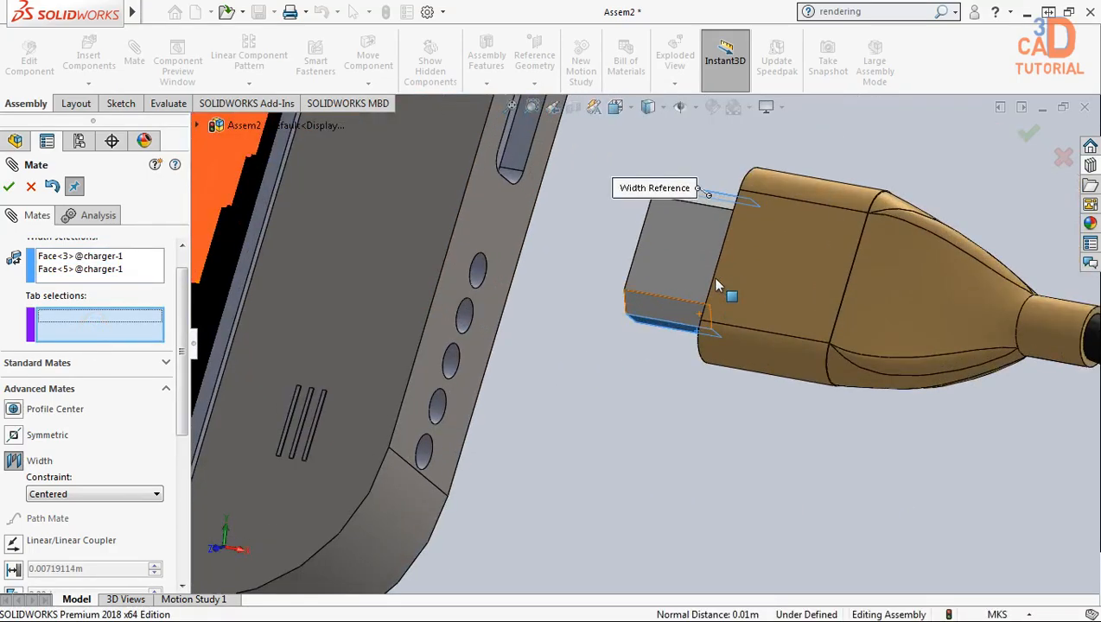
scroll(557, 205, up, 4)
scroll(597, 163, down, 7)
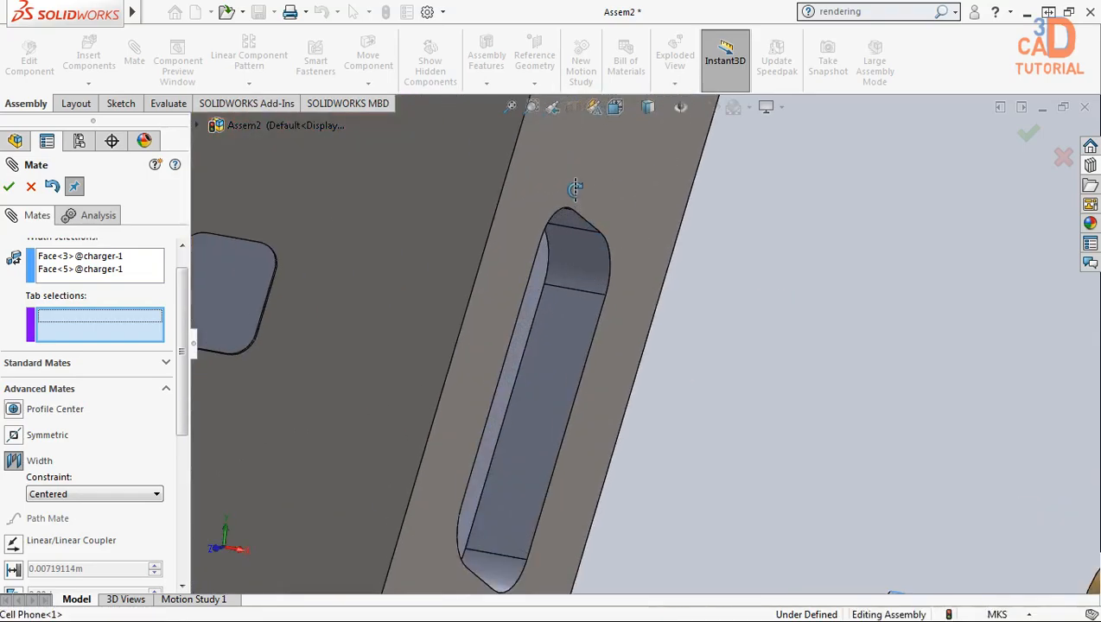
click(563, 220)
scroll(503, 395, up, 4)
scroll(570, 347, down, 1)
click(569, 344)
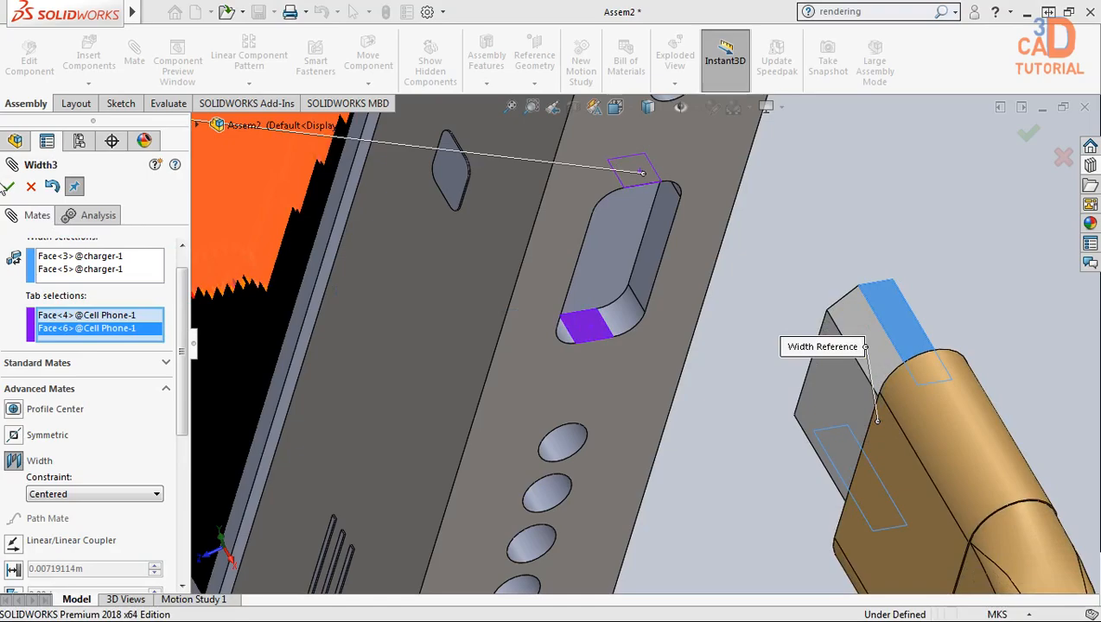
click(10, 187)
Add a centered Width mate between the plug's two wide faces and the charging port's two long side walls
click(874, 394)
middle_drag(874, 394, 976, 365)
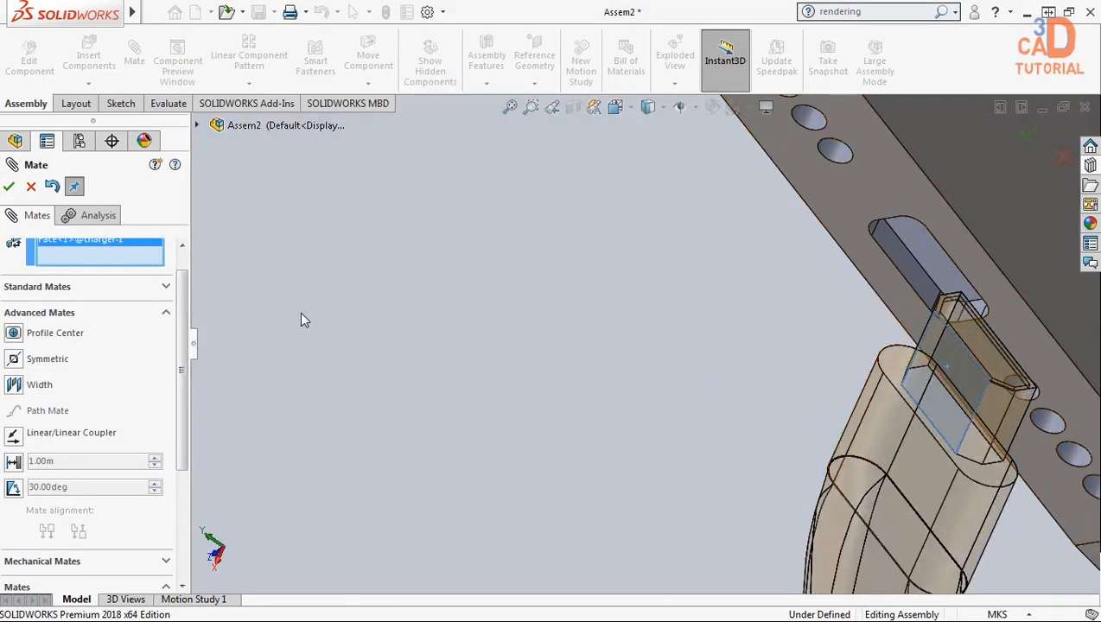
click(36, 383)
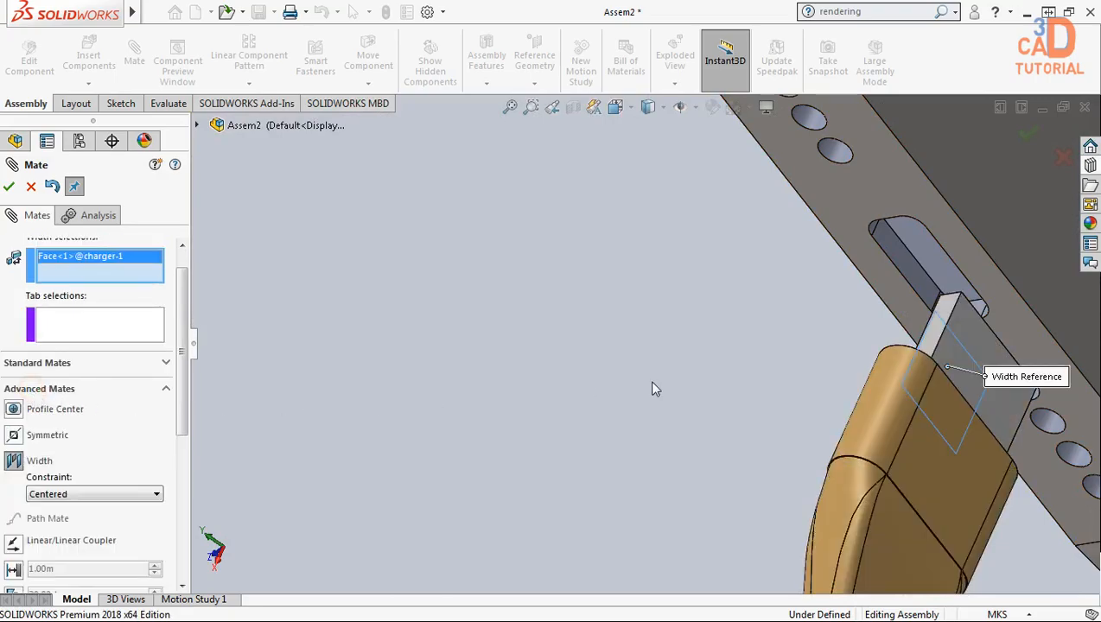
click(969, 342)
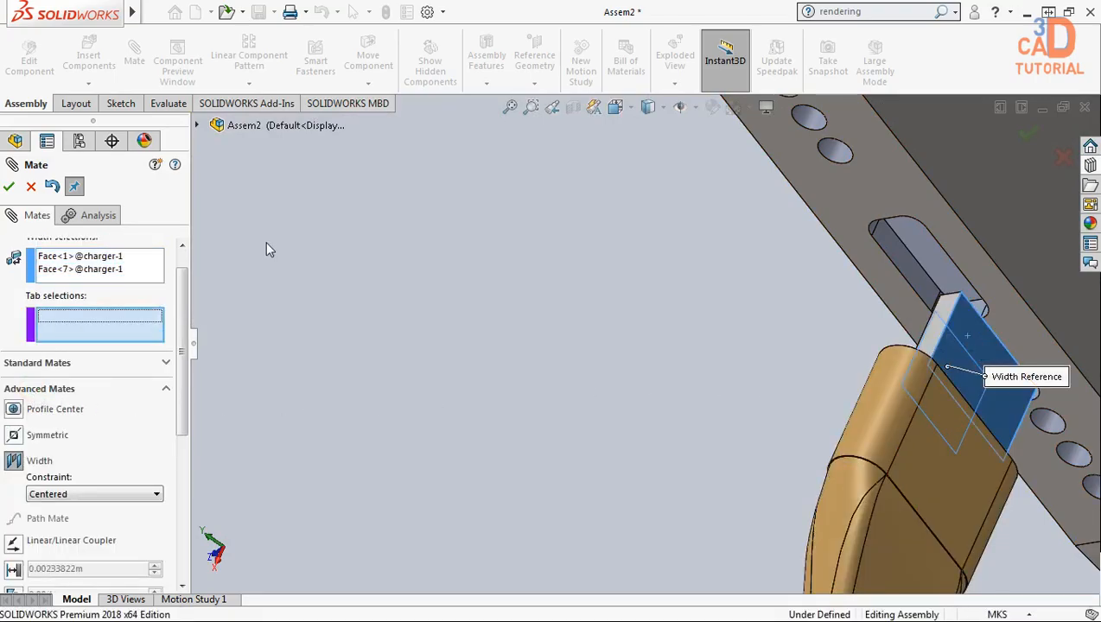
click(899, 256)
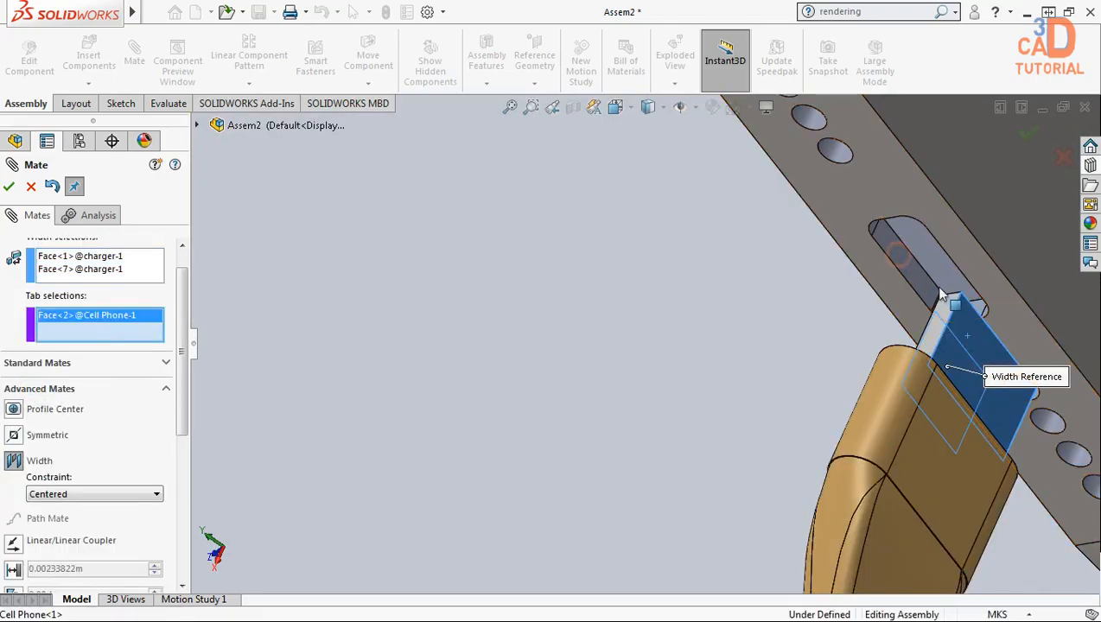
middle_drag(963, 286, 1037, 261)
click(1010, 272)
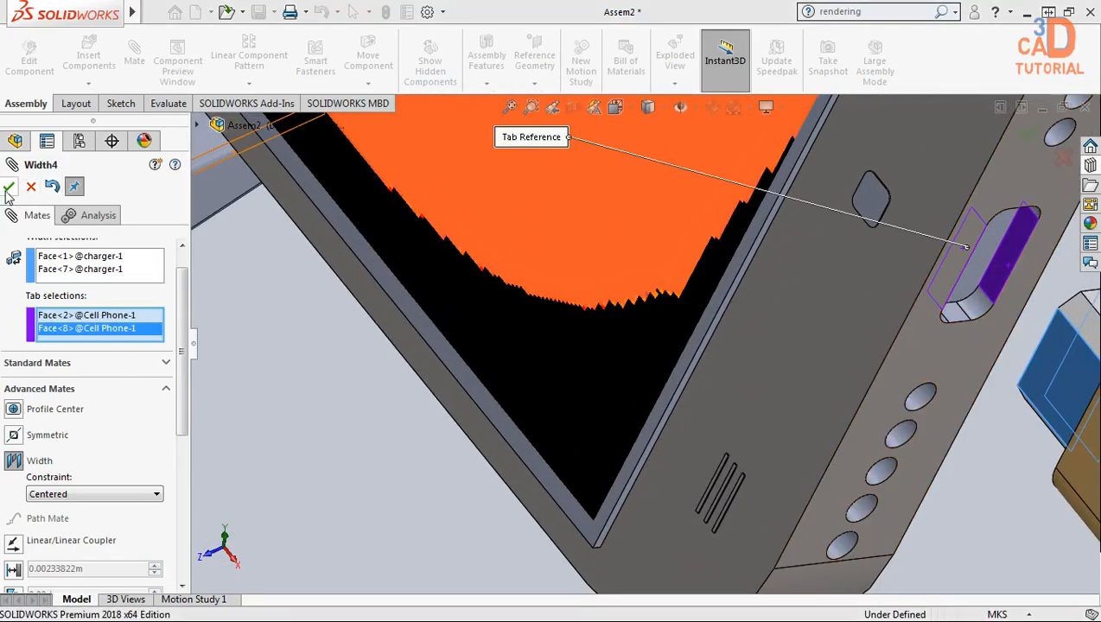
Add a coincident mate between the phone's port end face and the charger body's front shoulder face, and finish mating
scroll(994, 409, up, 1)
middle_drag(972, 404, 1031, 511)
scroll(1031, 501, down, 6)
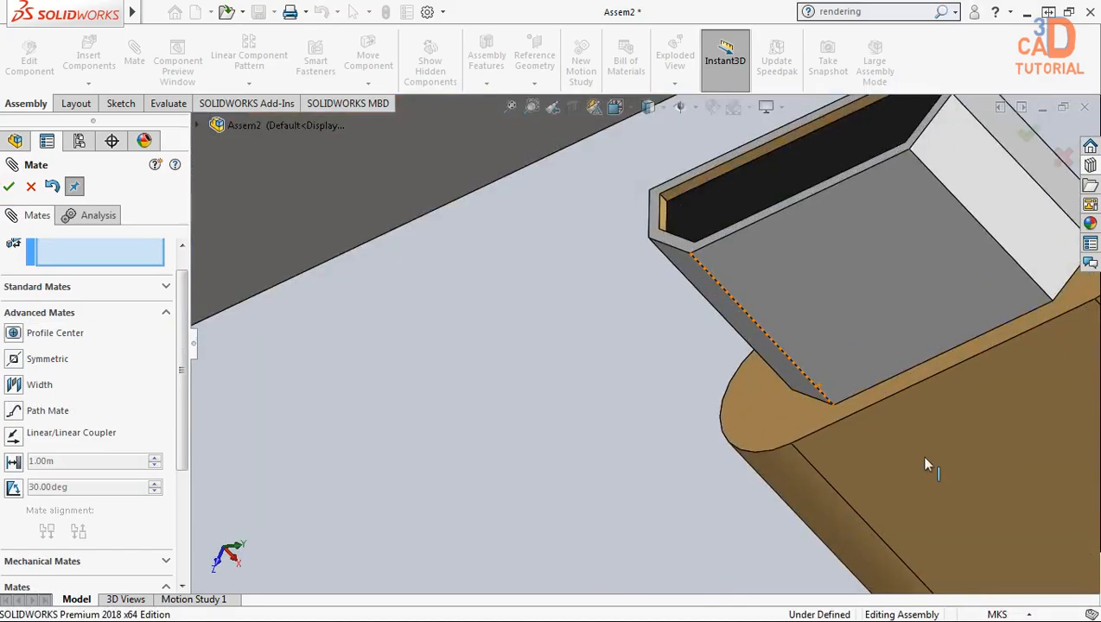
scroll(846, 438, up, 3)
middle_drag(853, 444, 716, 357)
click(507, 228)
scroll(741, 357, up, 3)
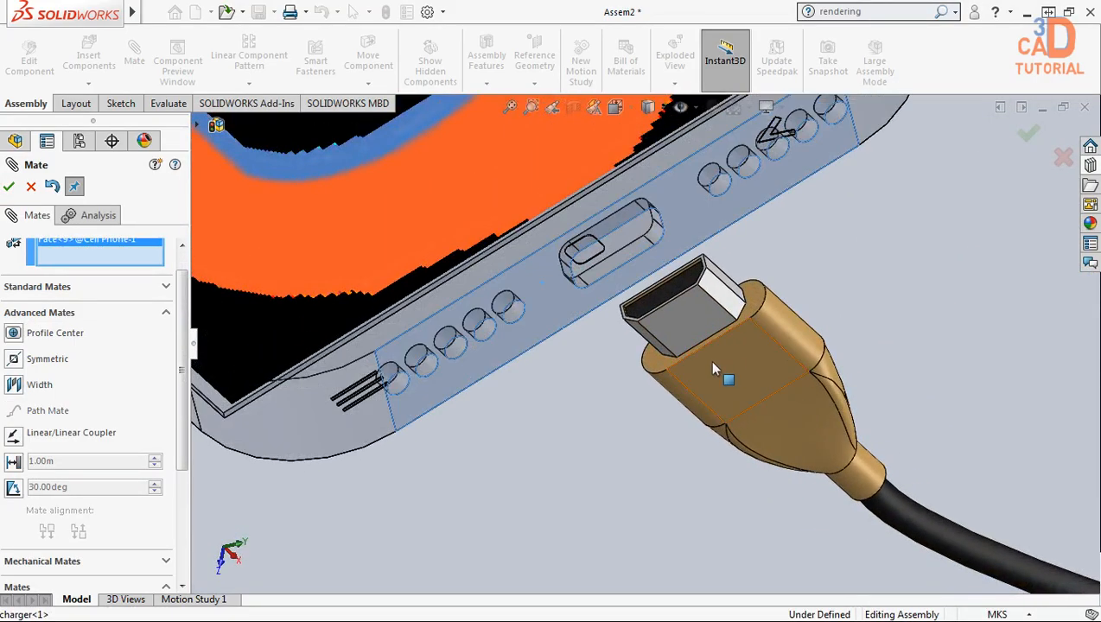
scroll(717, 357, down, 2)
click(620, 347)
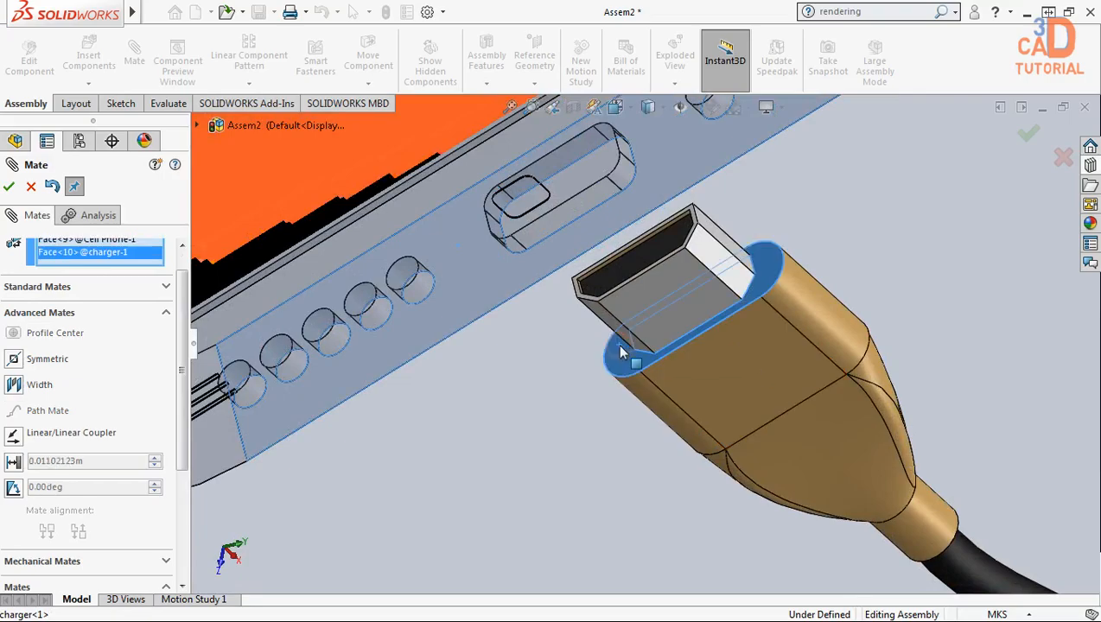
click(69, 286)
click(41, 322)
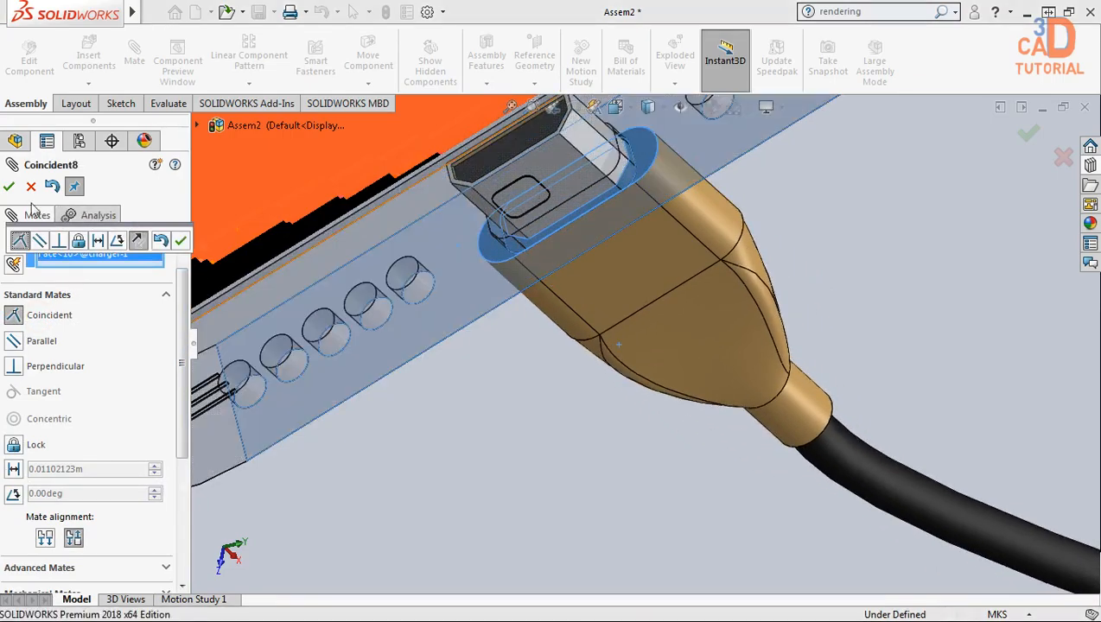
click(9, 186)
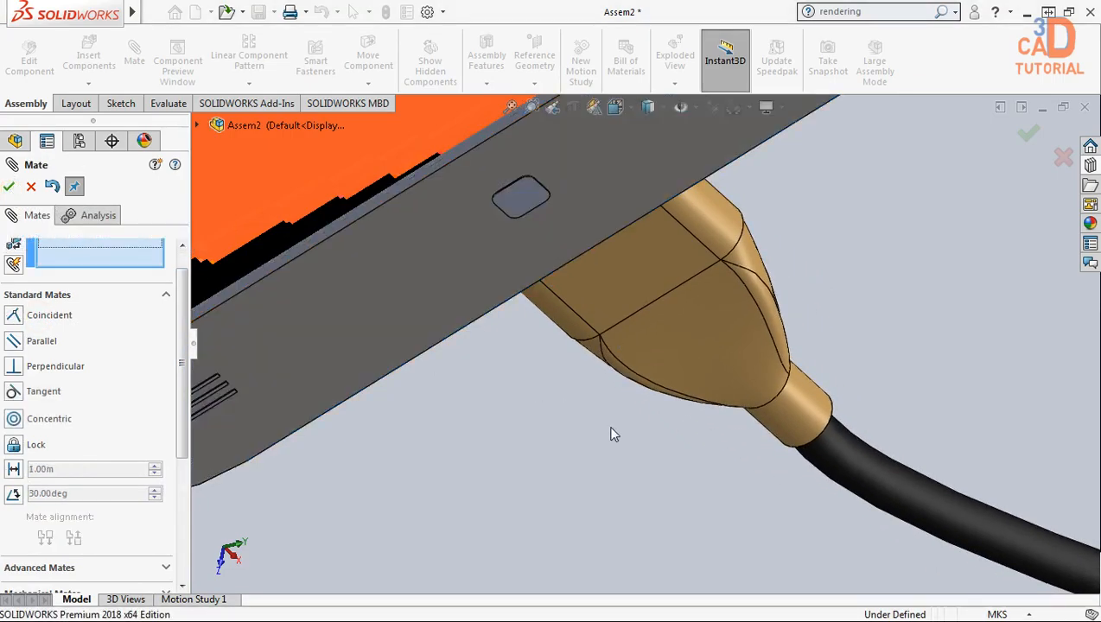
scroll(611, 434, up, 5)
middle_drag(650, 356, 689, 213)
scroll(569, 337, up, 4)
middle_drag(482, 307, 474, 402)
scroll(487, 393, up, 3)
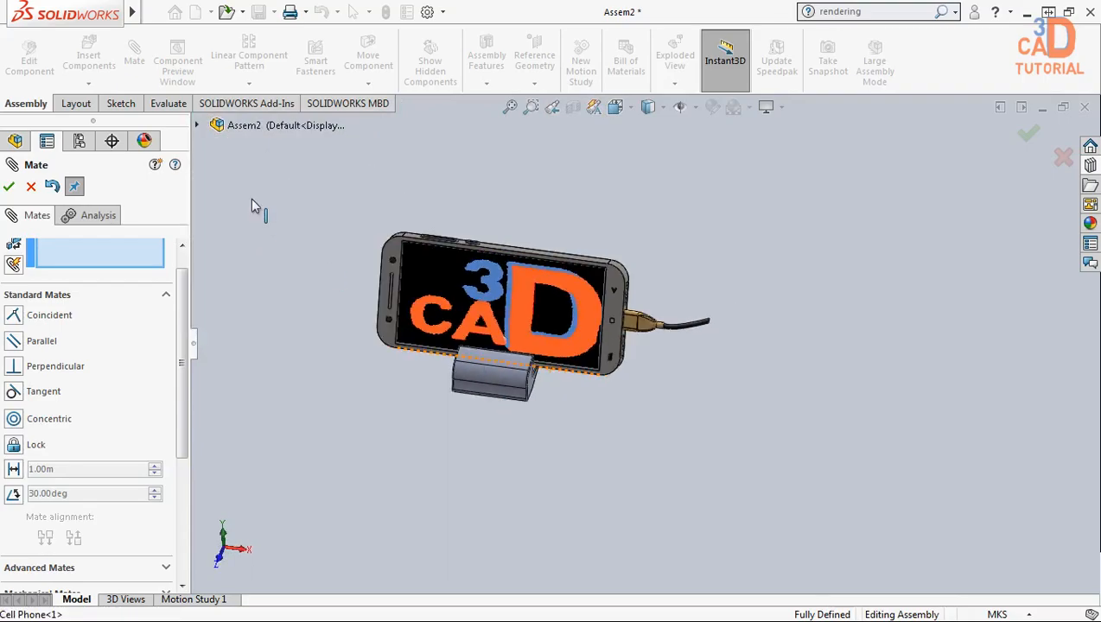
scroll(484, 252, down, 3)
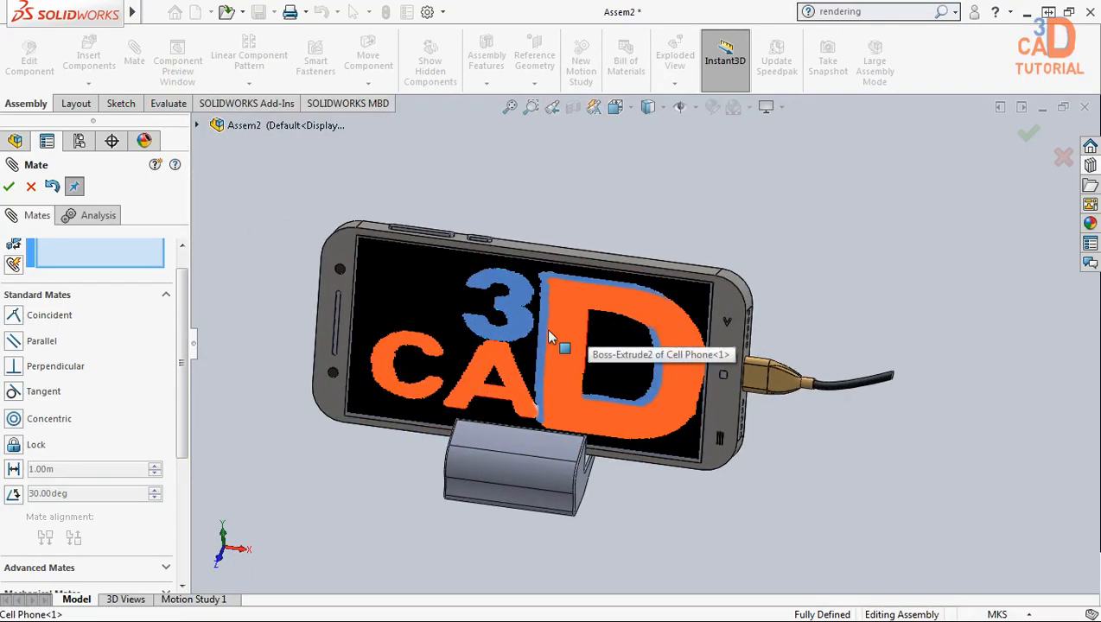
click(9, 187)
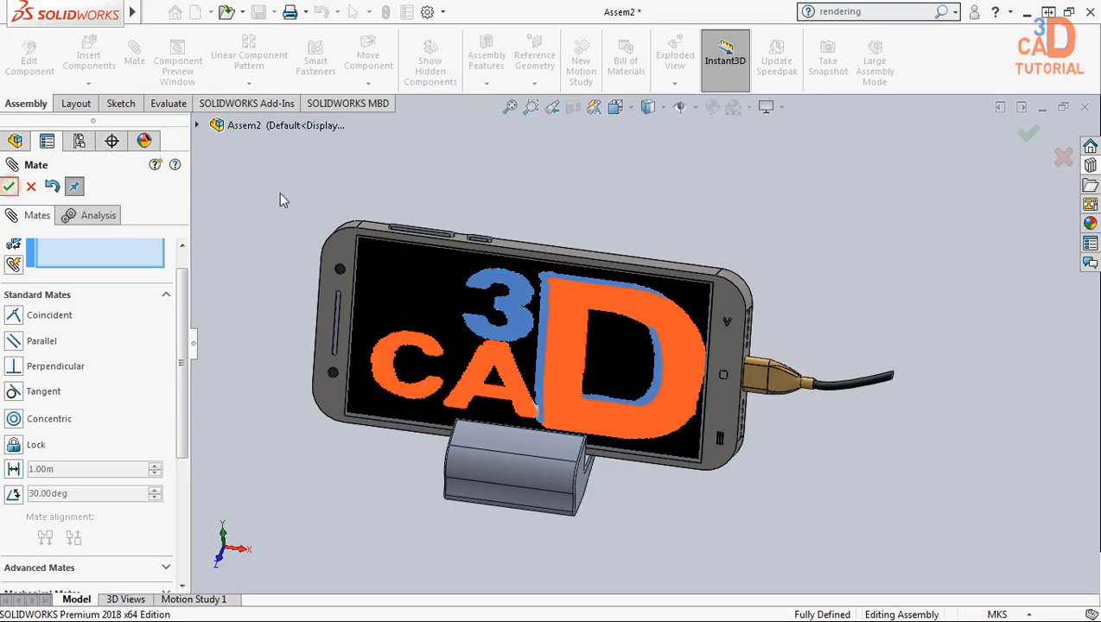